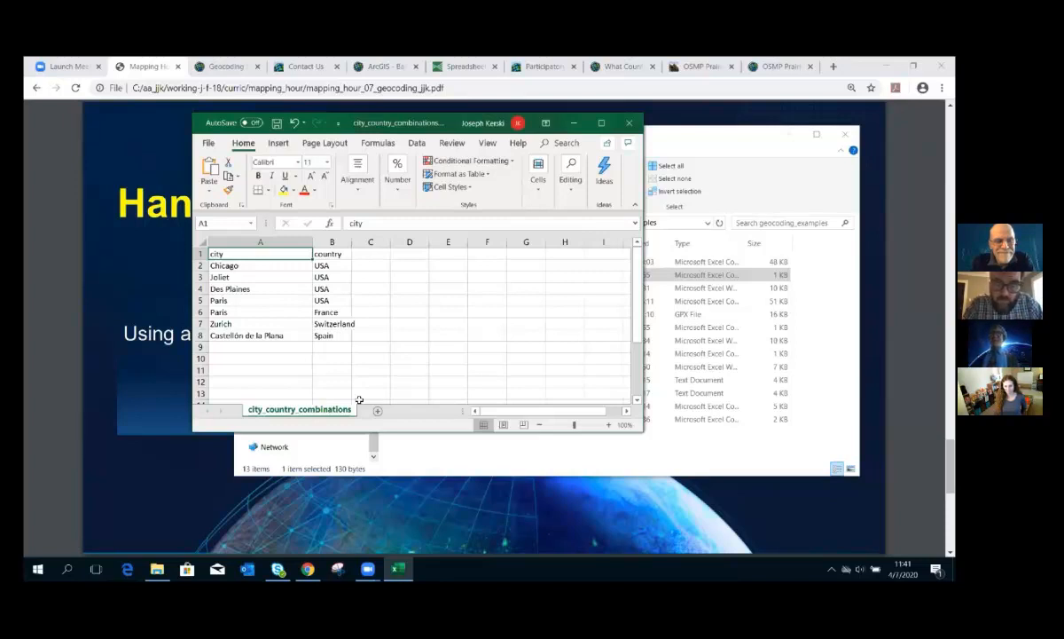
# Minimize the spreadsheet, switch to the Geocoding Examples web map and import city_country_combinations.csv as a layer from file.
pyautogui.click(575, 125)
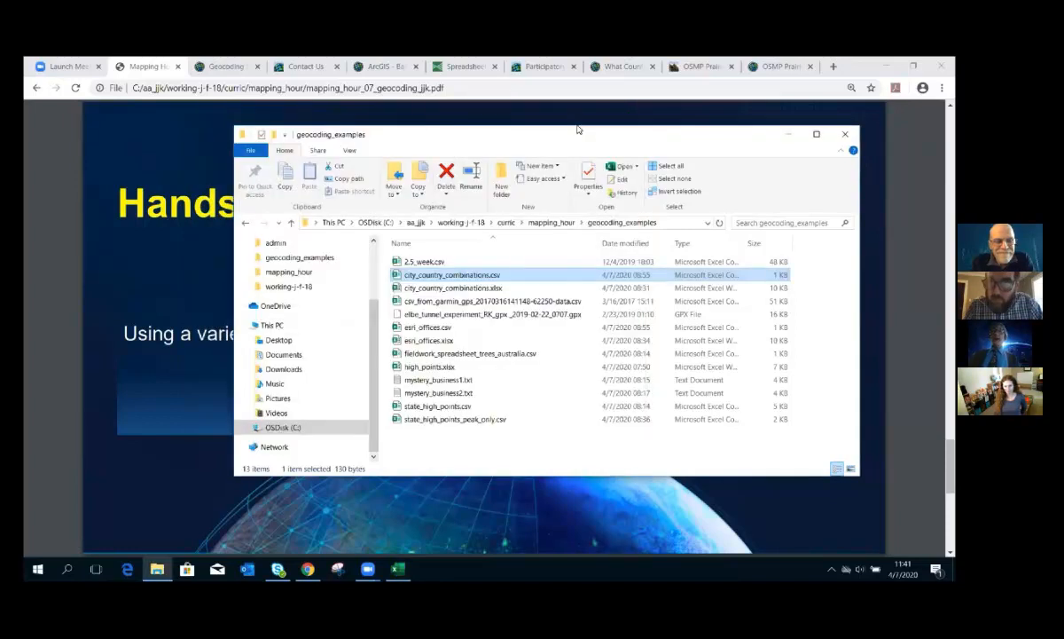
pyautogui.click(226, 67)
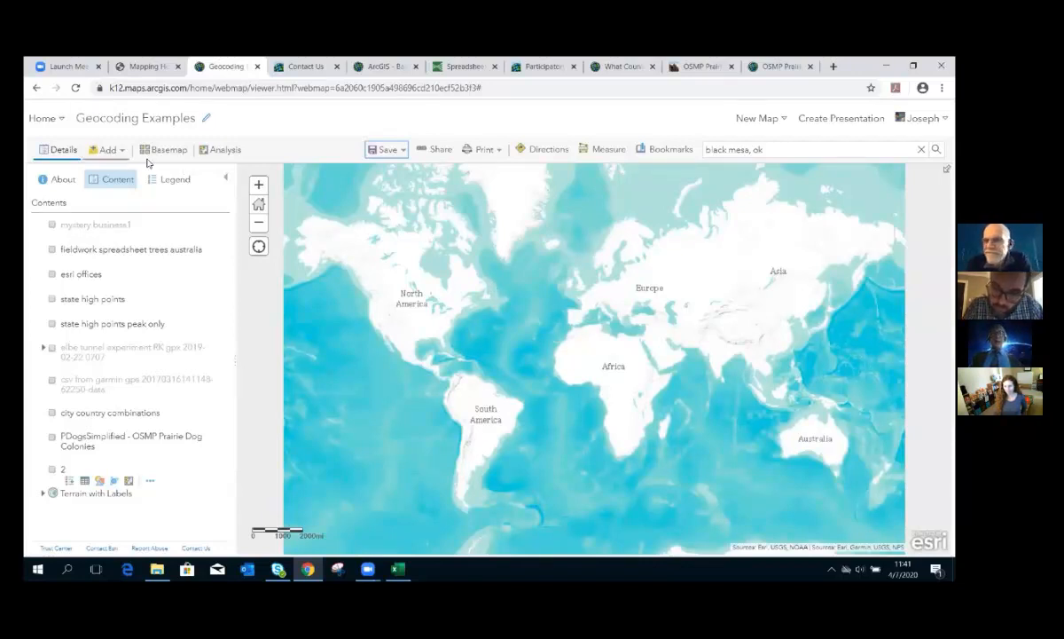
pyautogui.click(108, 150)
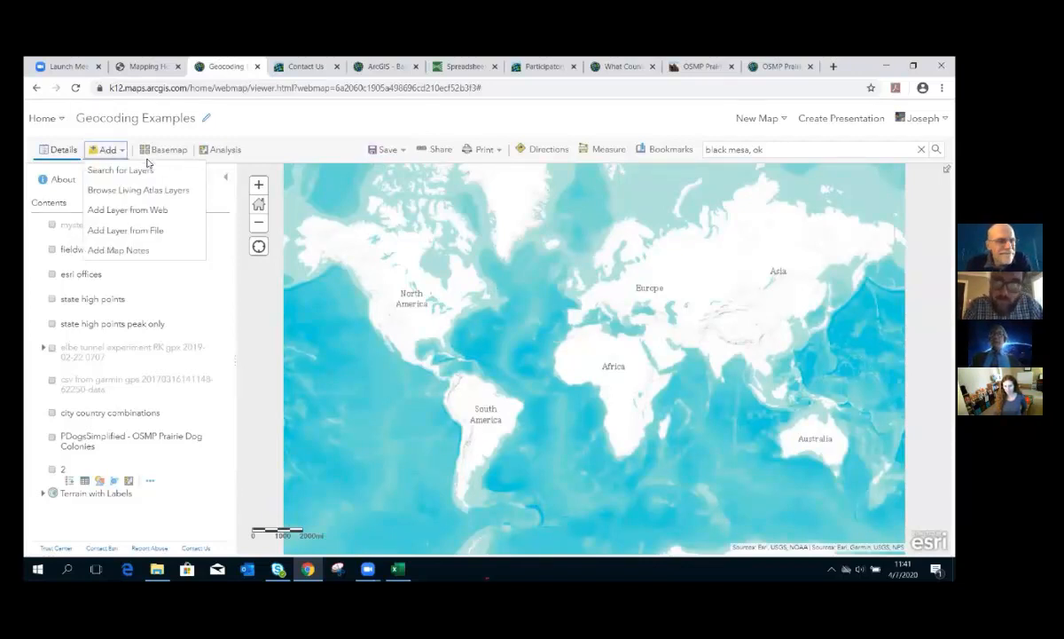
pyautogui.click(161, 230)
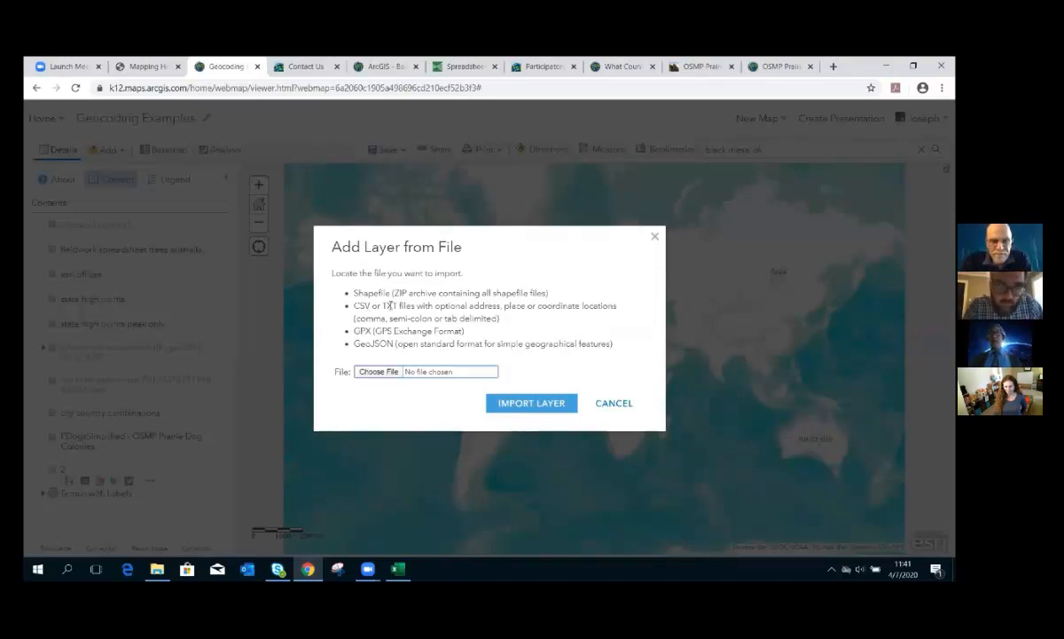
pyautogui.click(378, 372)
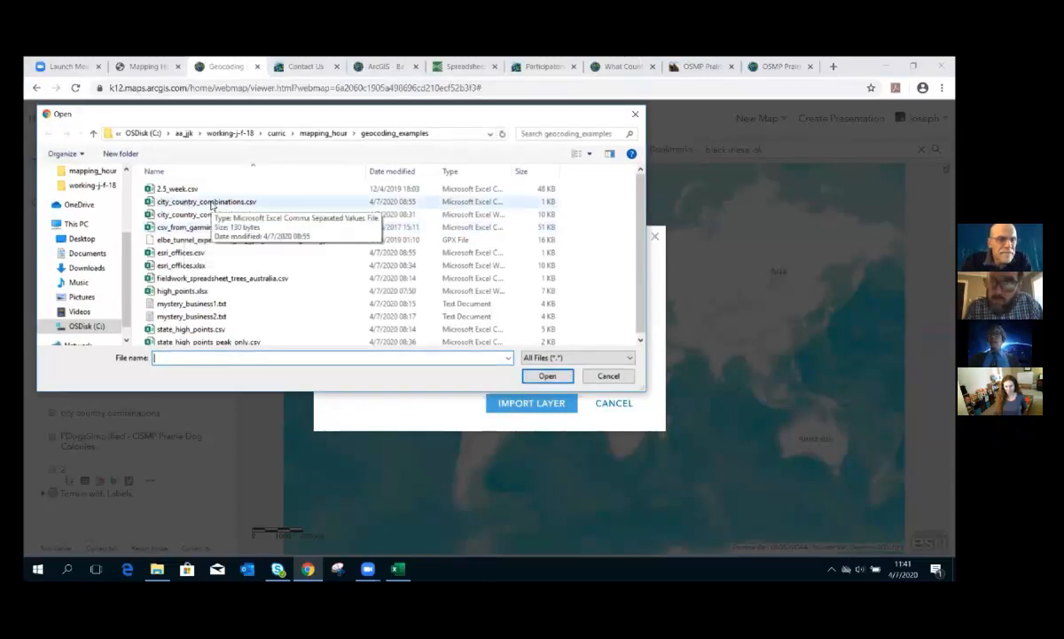
pyautogui.doubleClick(213, 203)
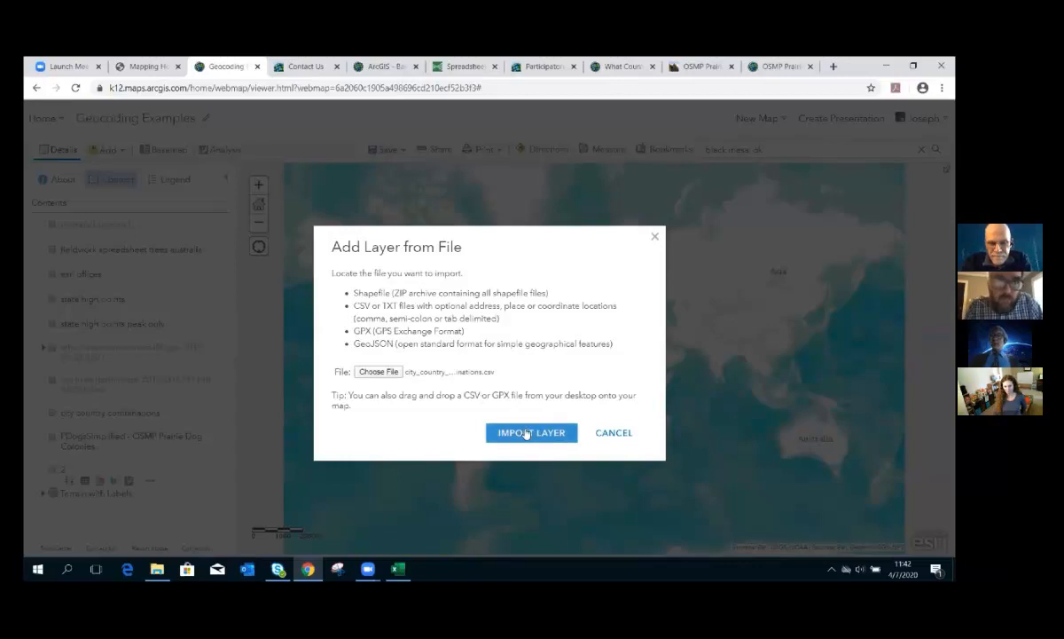
pyautogui.click(529, 433)
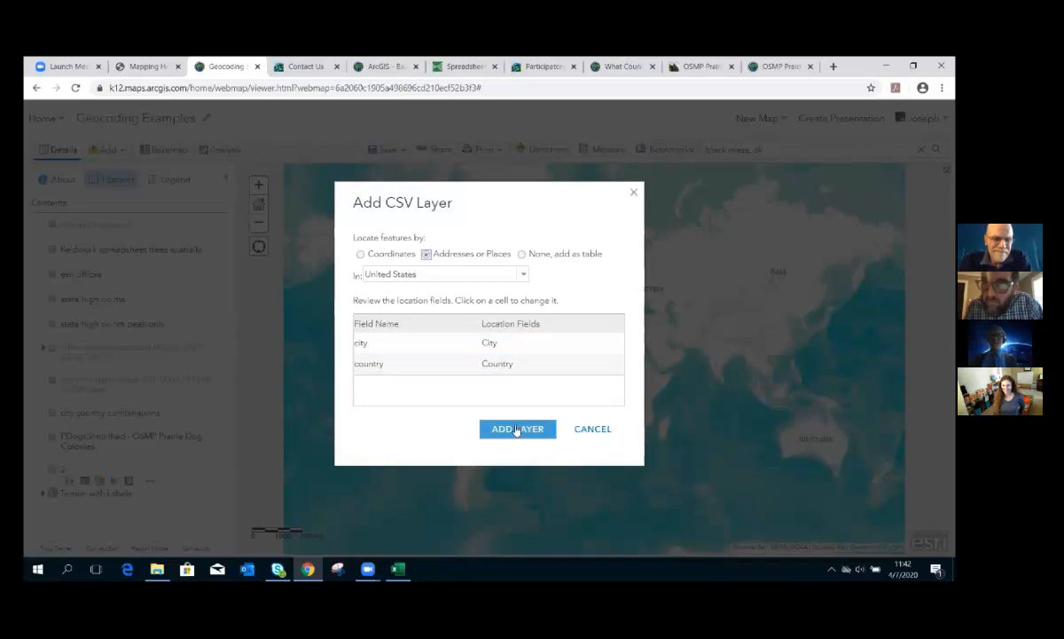
# Locate the CSV's addresses or places in World instead of United States, add the layer and accept the unique-symbol style by city.
pyautogui.click(523, 275)
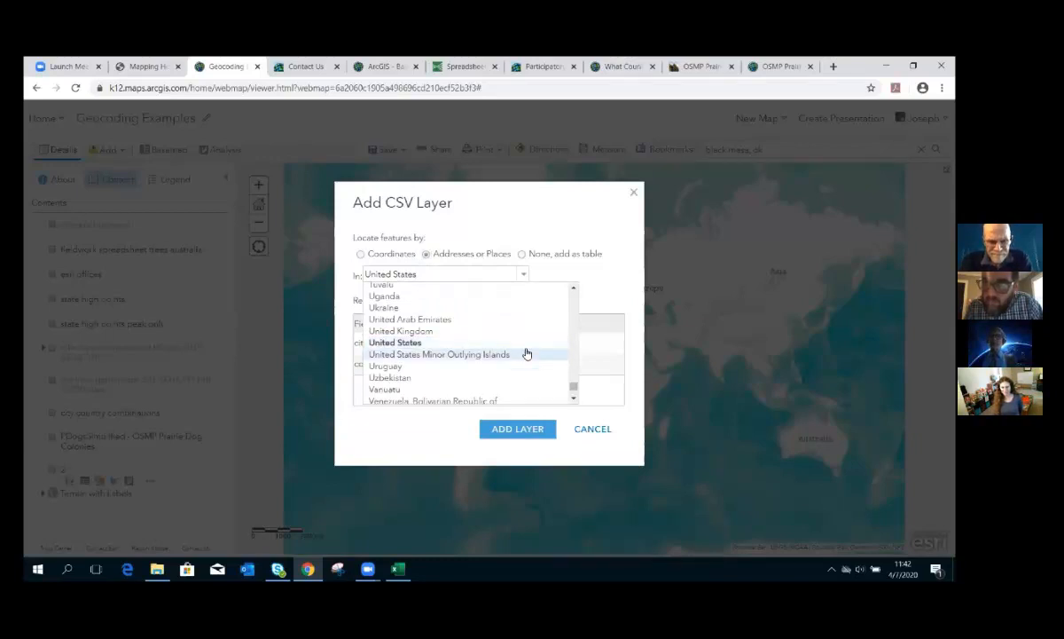
pyautogui.scroll(-3, 526, 354)
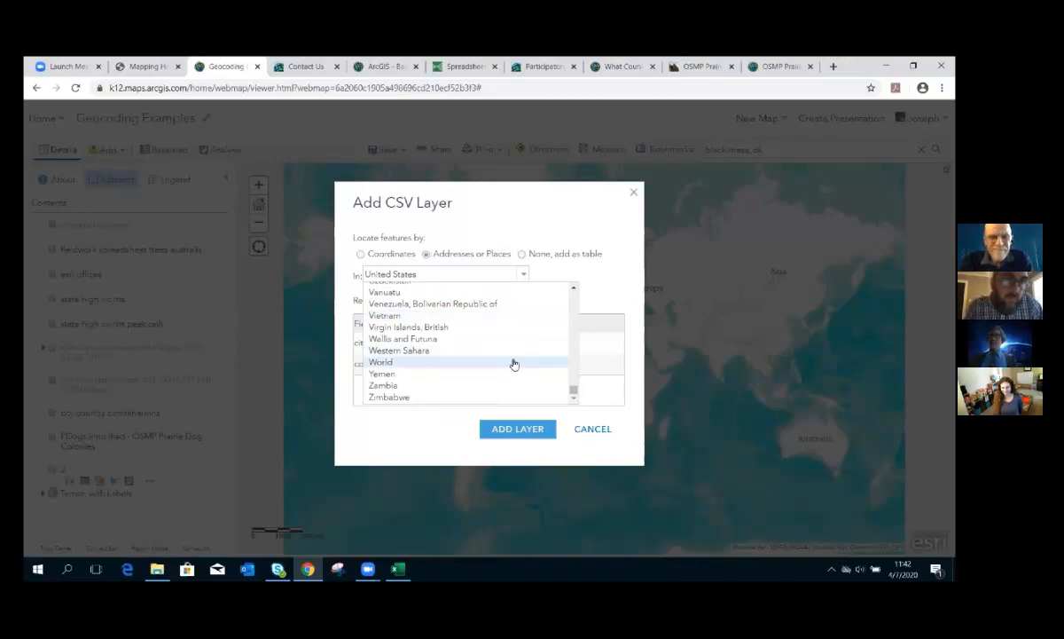
pyautogui.click(515, 363)
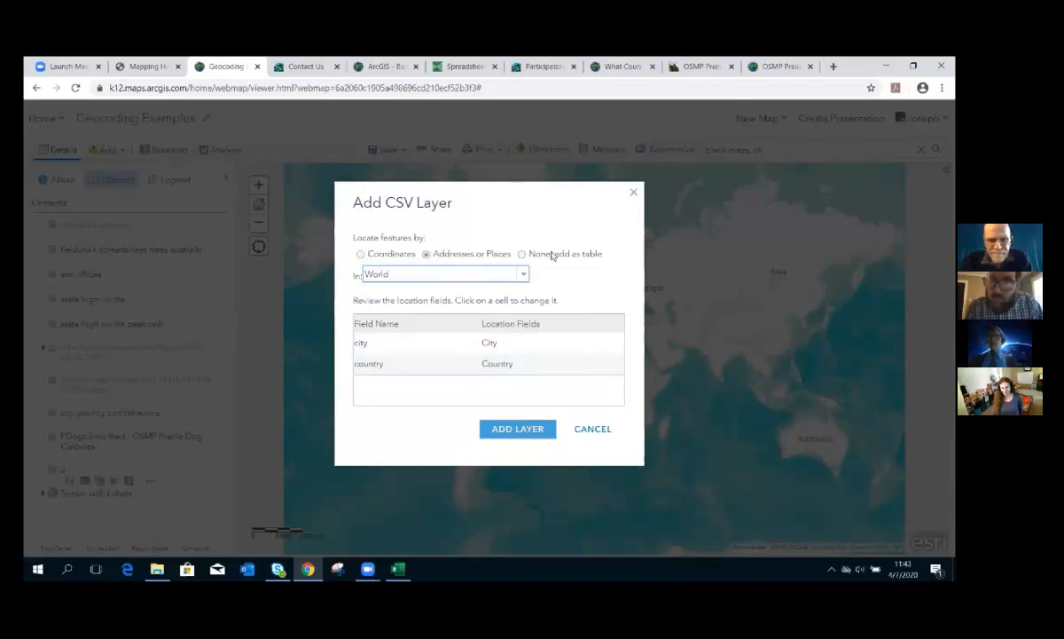
pyautogui.click(523, 429)
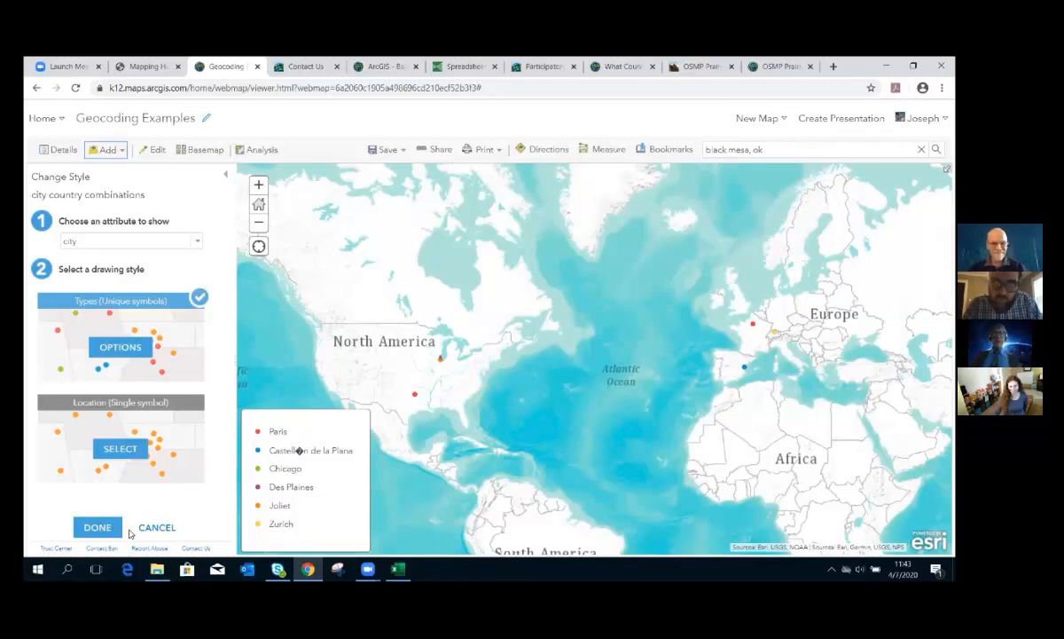
pyautogui.click(102, 527)
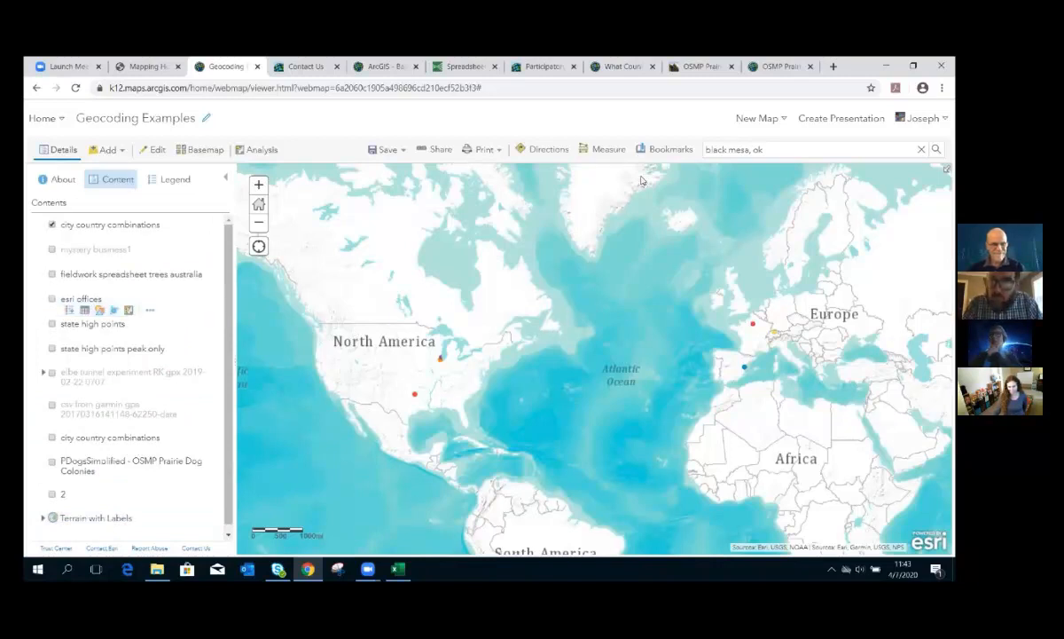
# Inspect the geocoded points for Paris in the USA, Paris in France and Castellón de la Plana, and the cluster around Chicago.
pyautogui.click(416, 396)
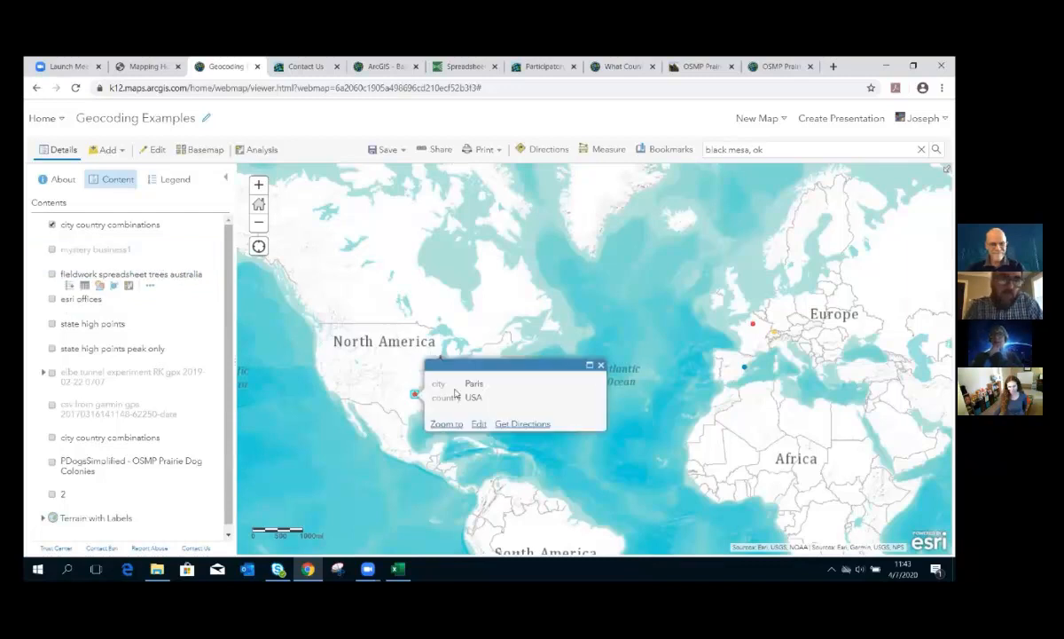
pyautogui.moveTo(629, 347); pyautogui.dragTo(522, 350)
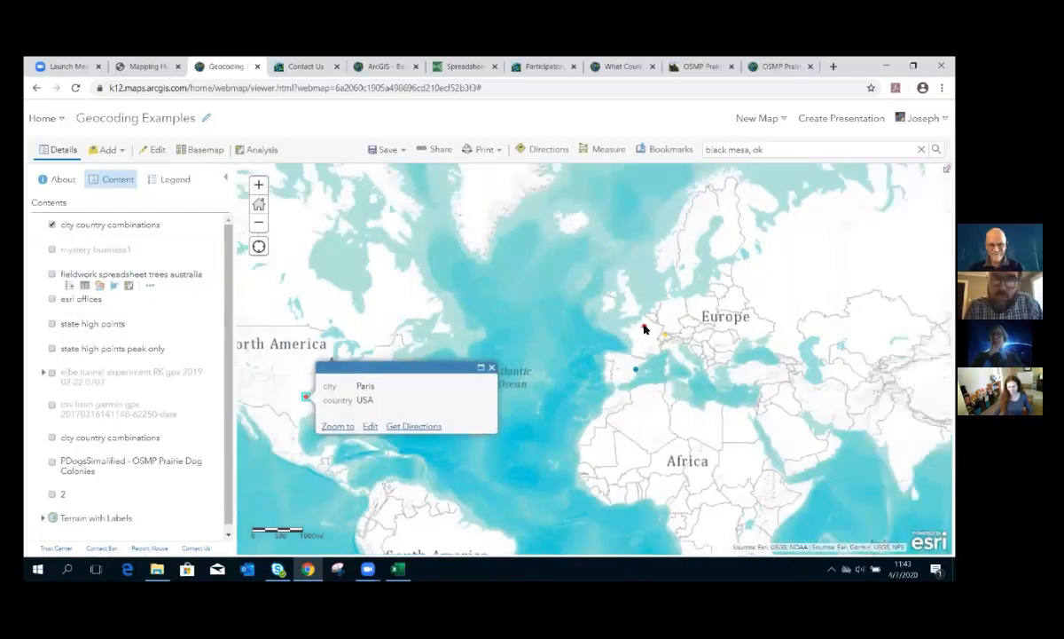
pyautogui.click(645, 328)
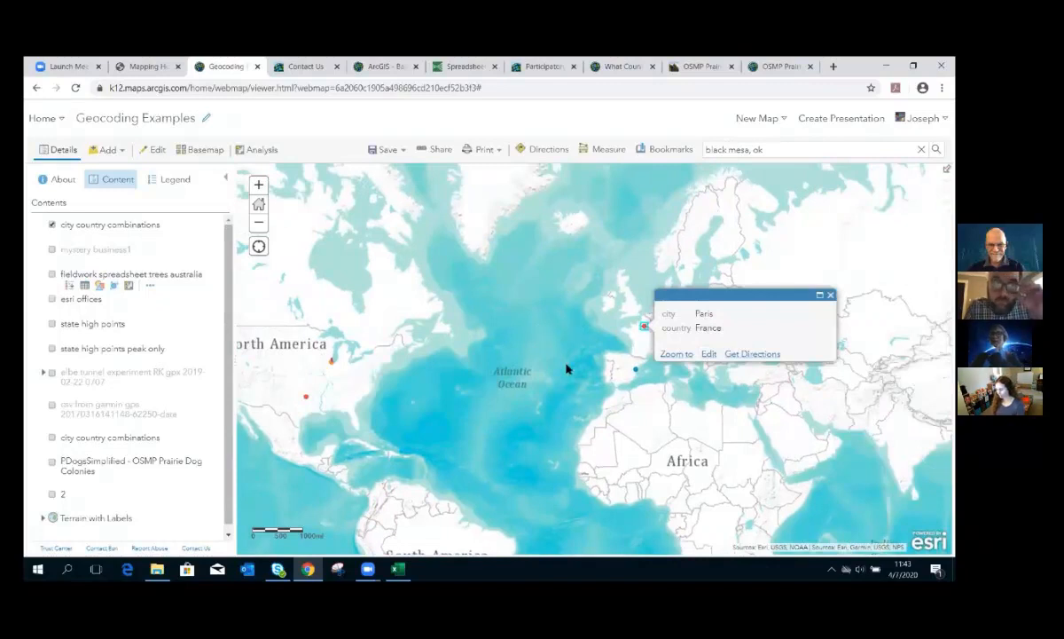
pyautogui.click(633, 369)
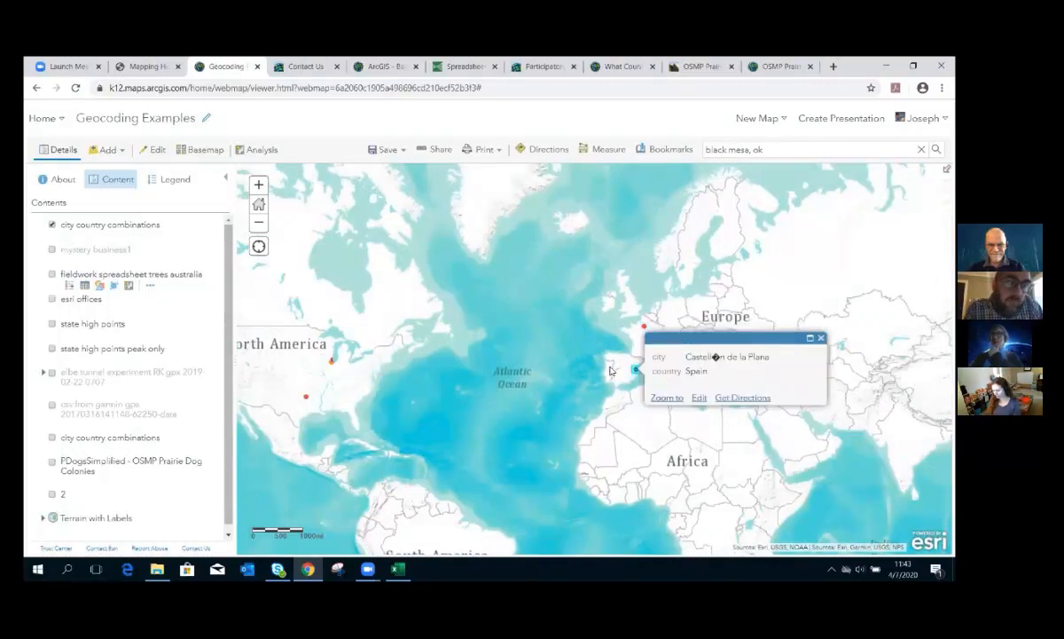
pyautogui.moveTo(551, 357); pyautogui.dragTo(471, 310)
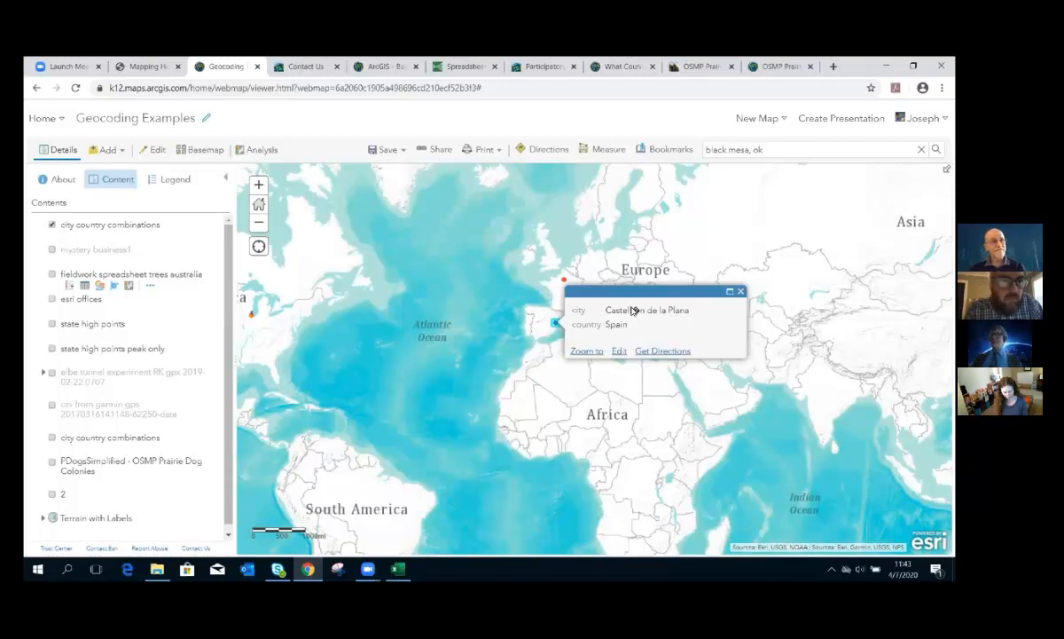
pyautogui.click(742, 293)
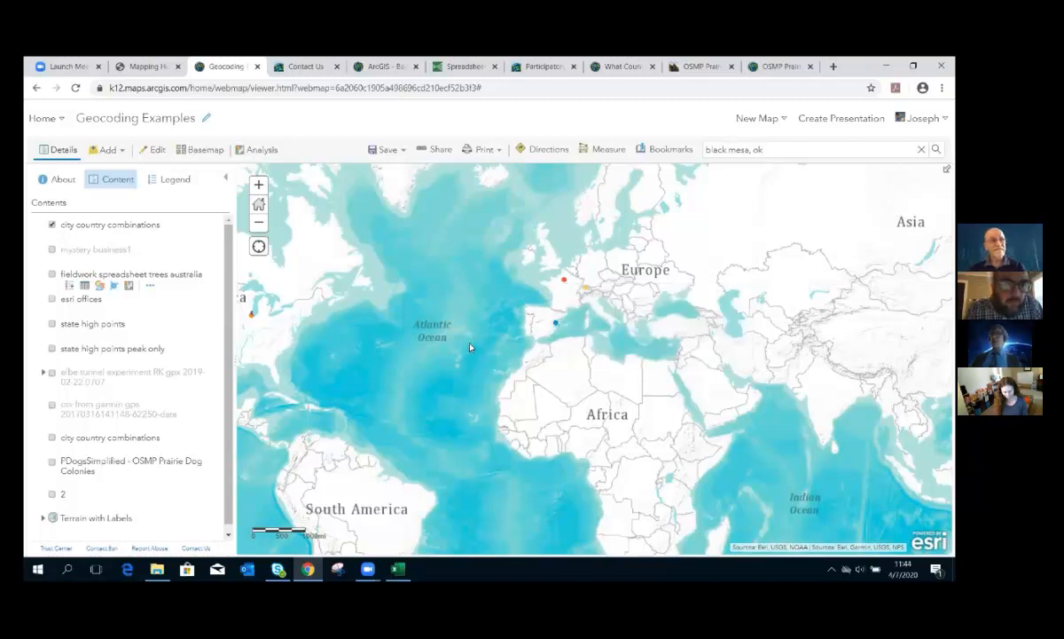
pyautogui.moveTo(437, 351); pyautogui.dragTo(519, 371)
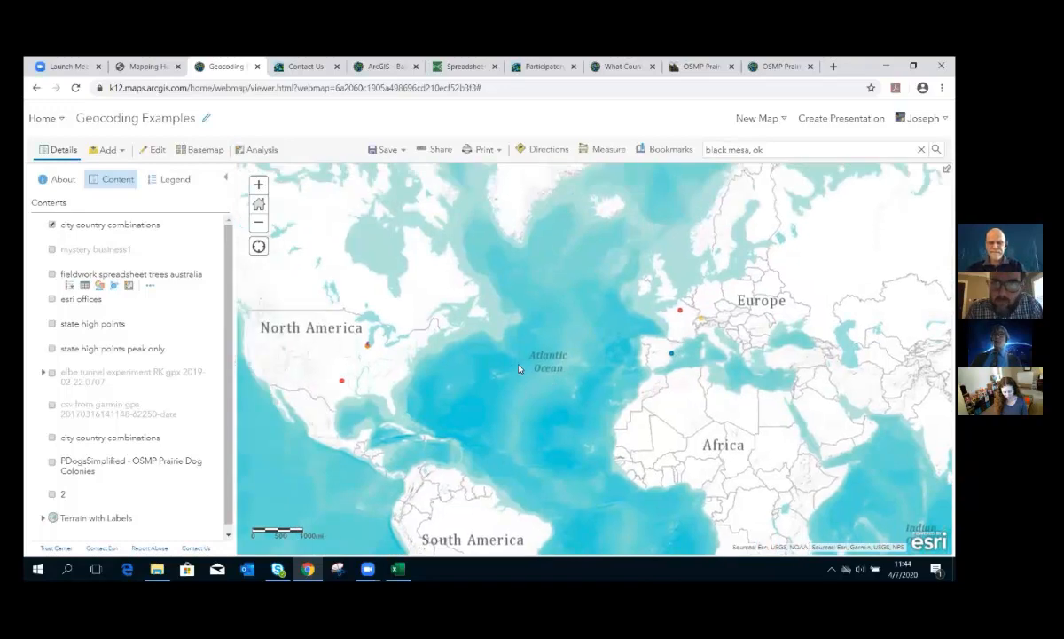
pyautogui.scroll(2, 346, 335)
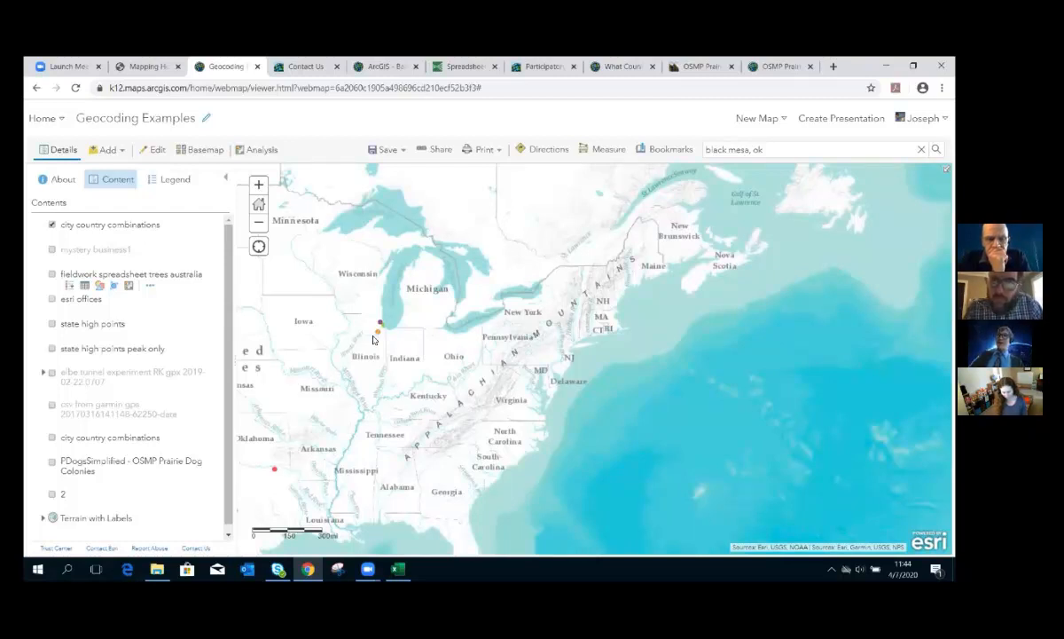
# Search the map for "dallas, tx" and add the found location to Map Notes.
pyautogui.moveTo(772, 151); pyautogui.dragTo(688, 154)
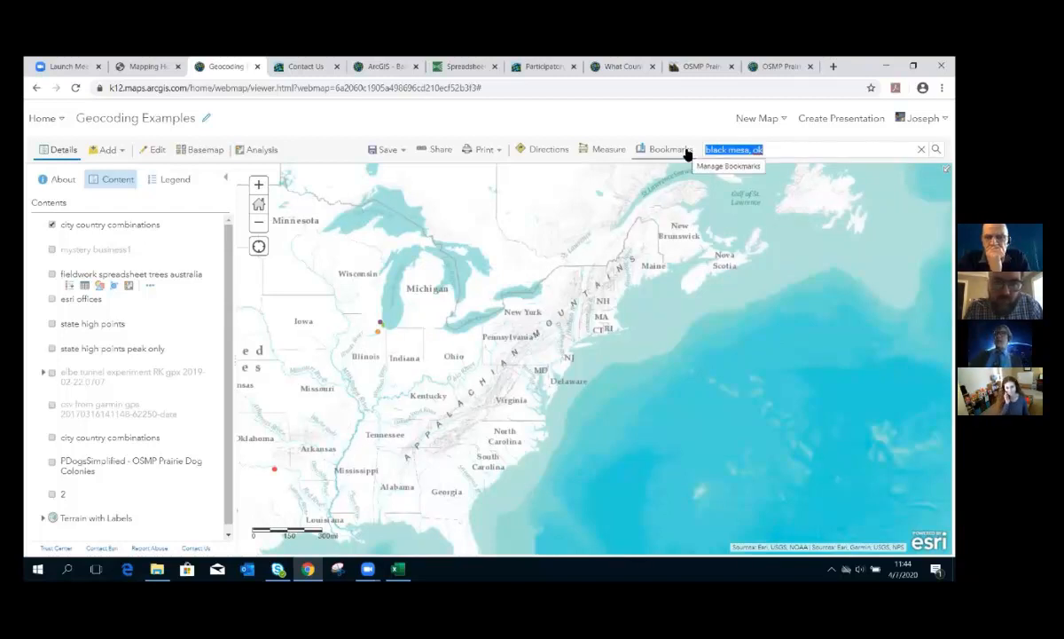
pyautogui.press('BackSpace')
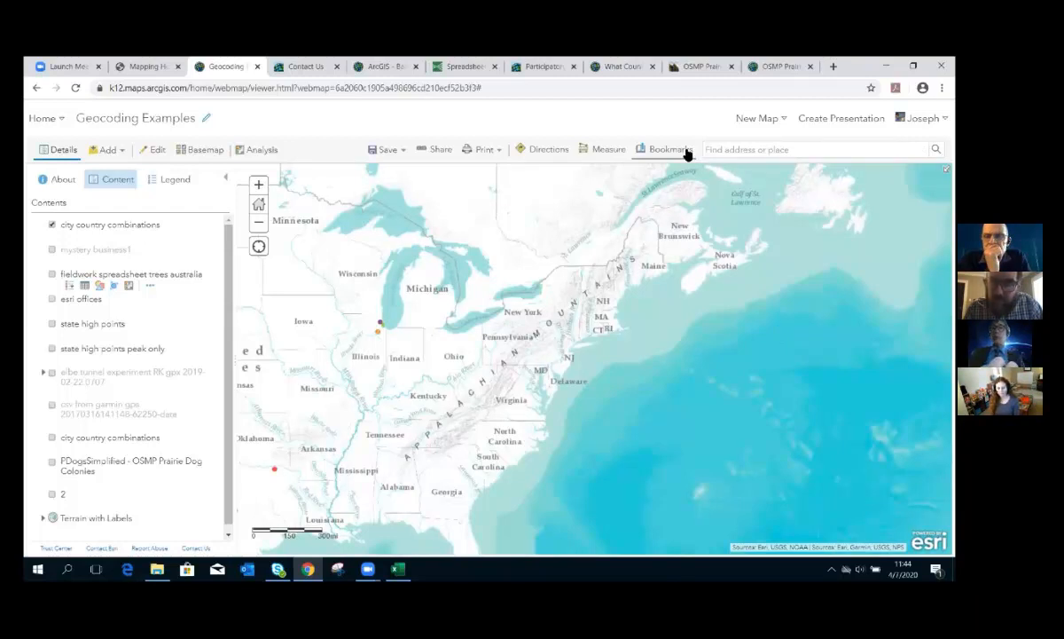
pyautogui.write('dallas, tx')
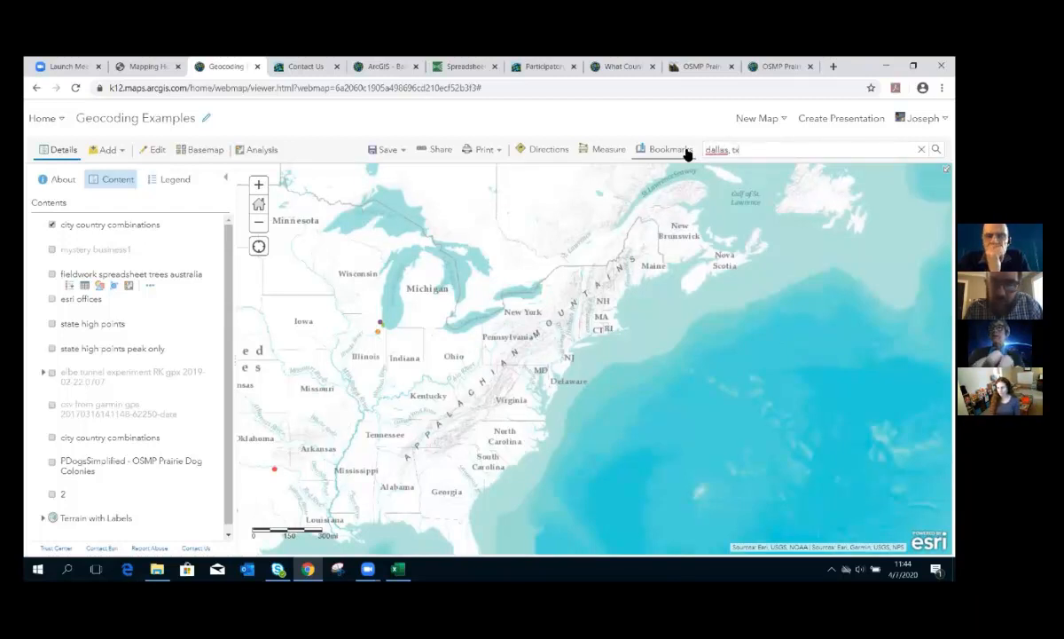
pyautogui.press('Return')
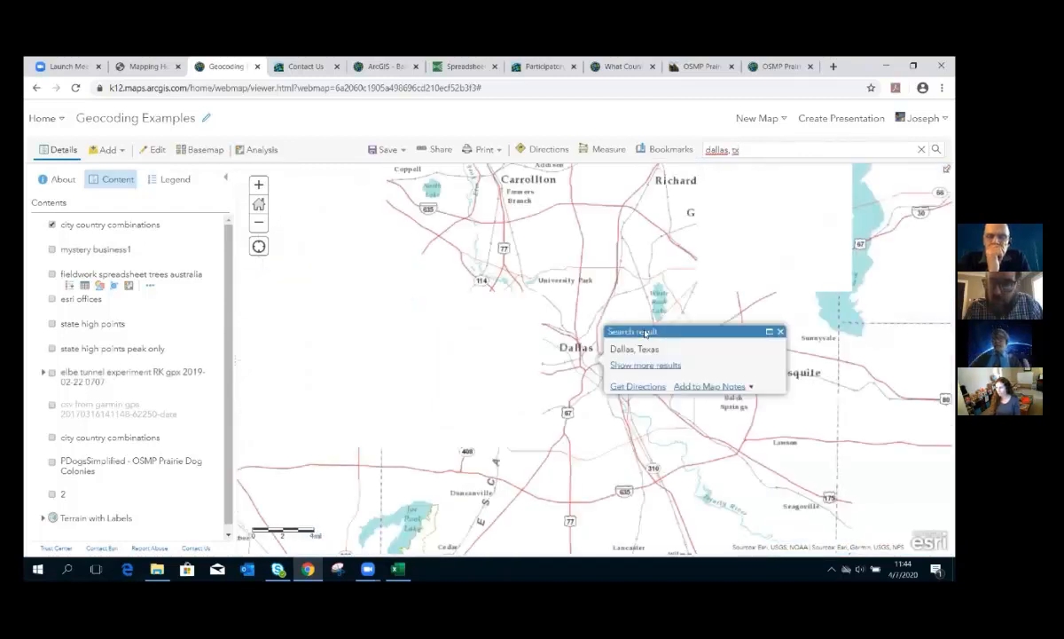
pyautogui.click(695, 389)
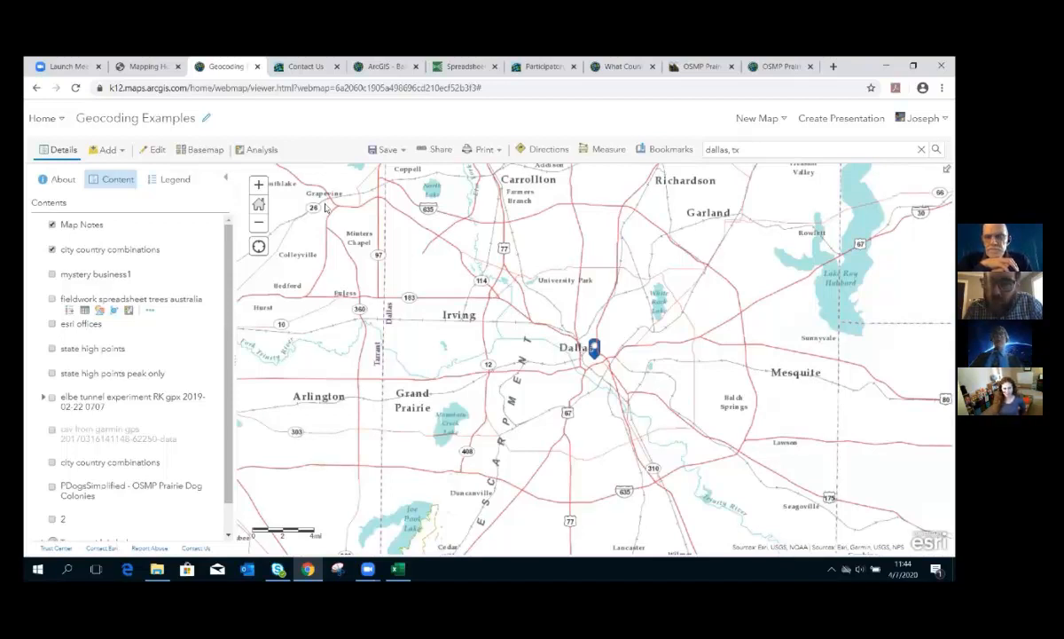
# View the San Antonio regional office details on the Esri Contact Us page and return to the Geocoding Examples map.
pyautogui.click(306, 67)
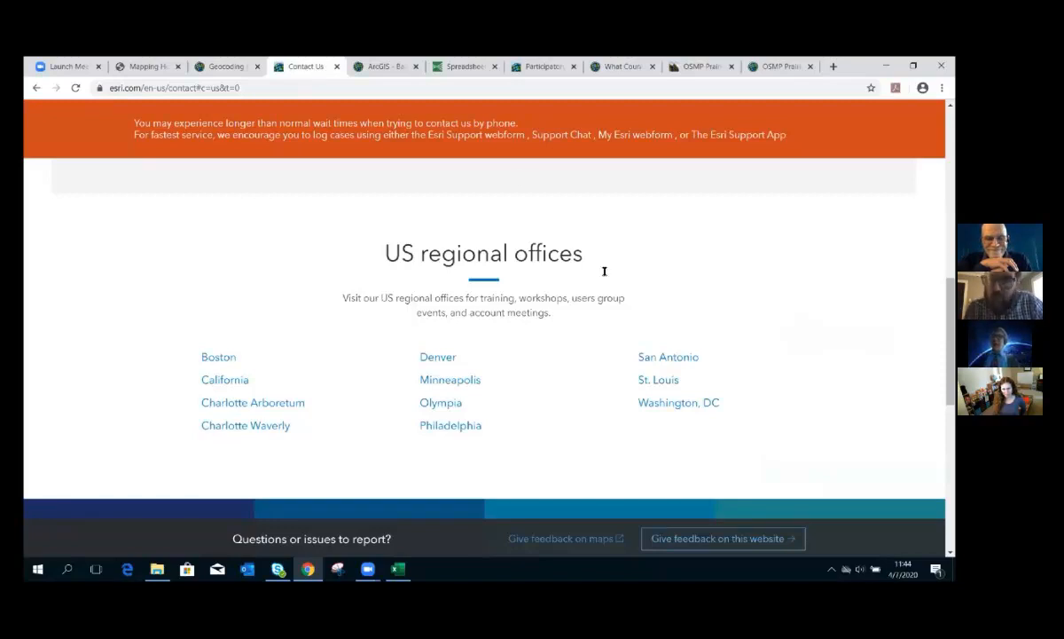
pyautogui.click(646, 359)
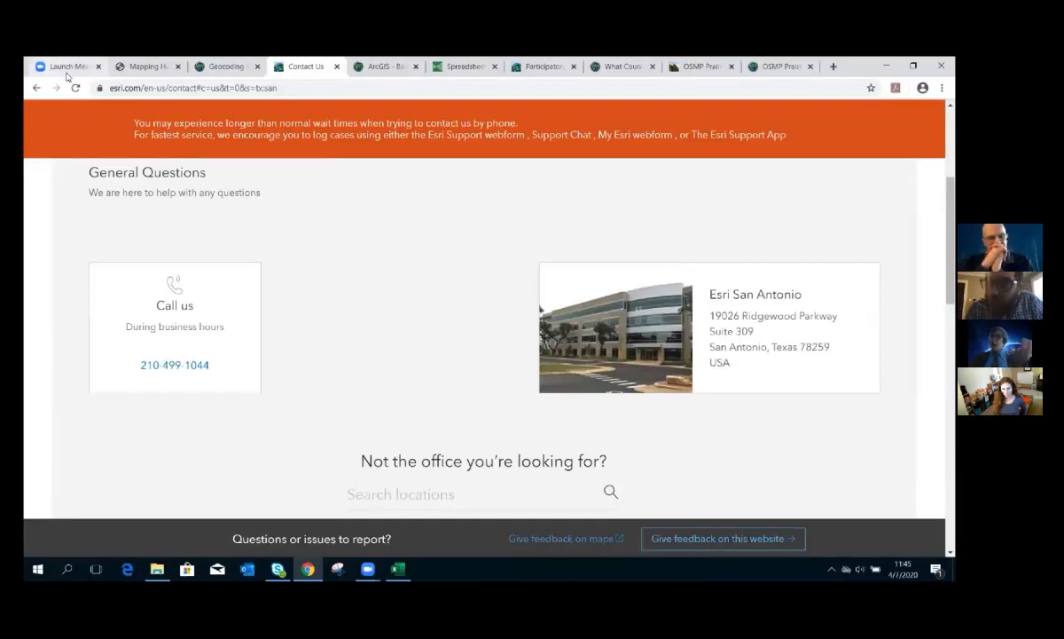
pyautogui.click(147, 70)
pyautogui.click(213, 69)
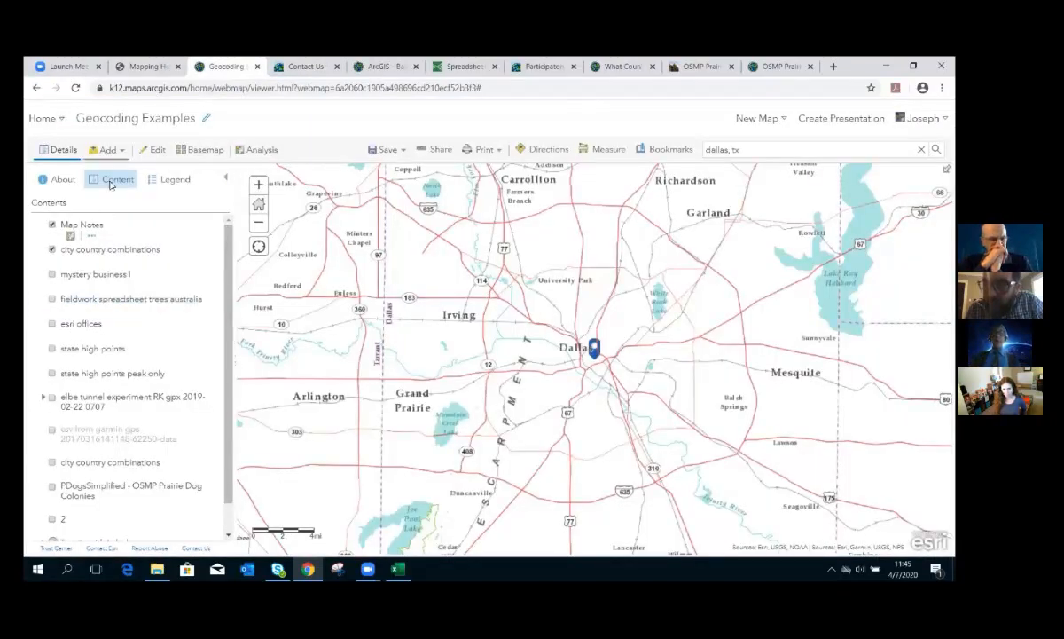
# Turn off the Map Notes layer and the newly added city country combinations layer.
pyautogui.click(107, 149)
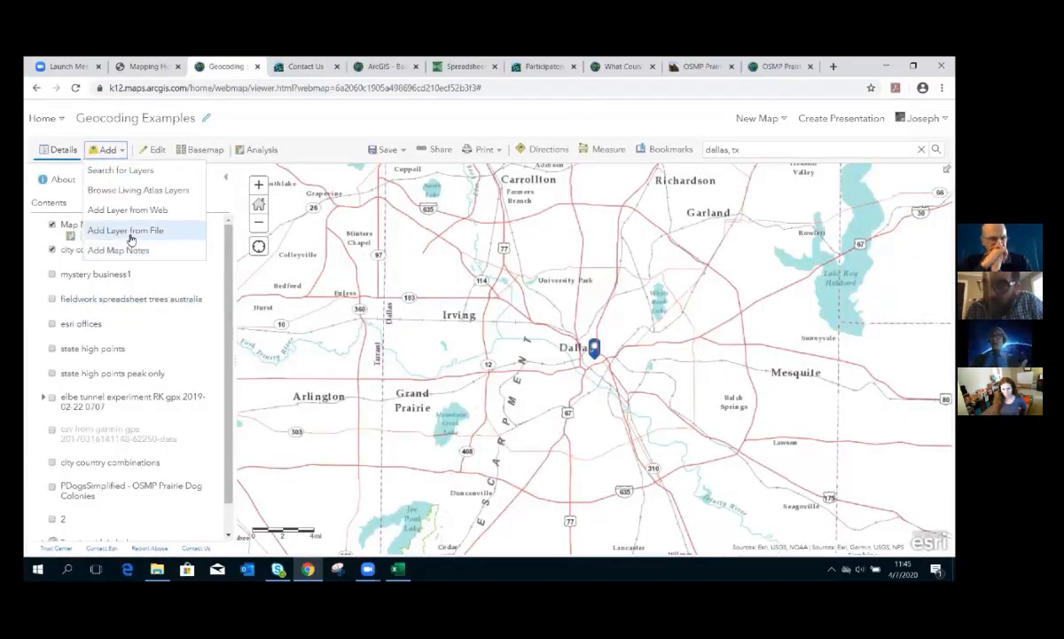
pyautogui.click(53, 235)
pyautogui.click(52, 225)
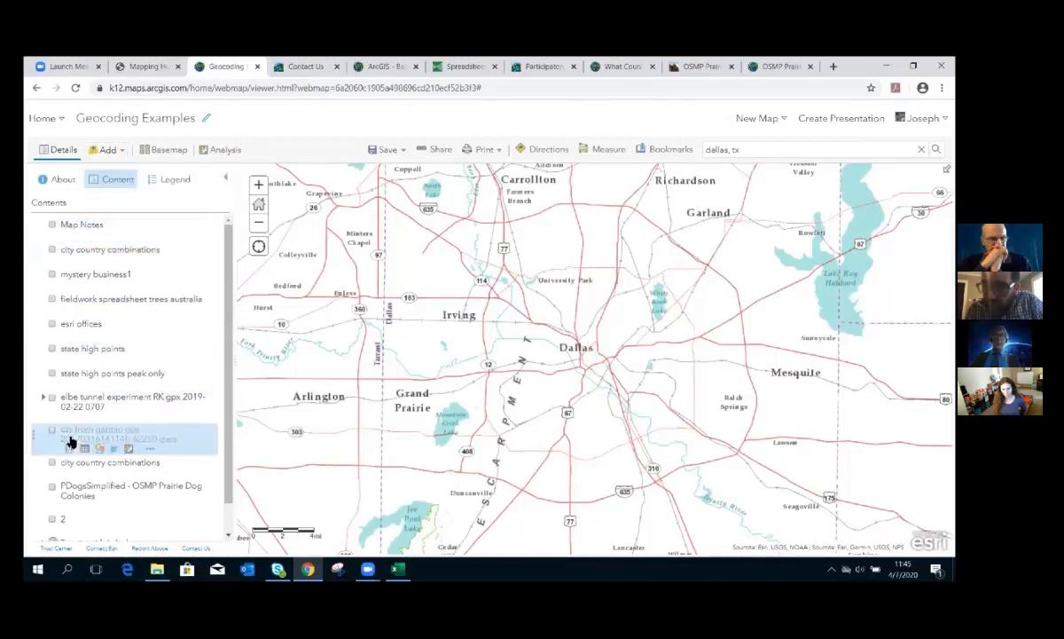
# Turn on the esri offices layer and zoom the map to its extent.
pyautogui.scroll(-1, 71, 437)
pyautogui.click(51, 292)
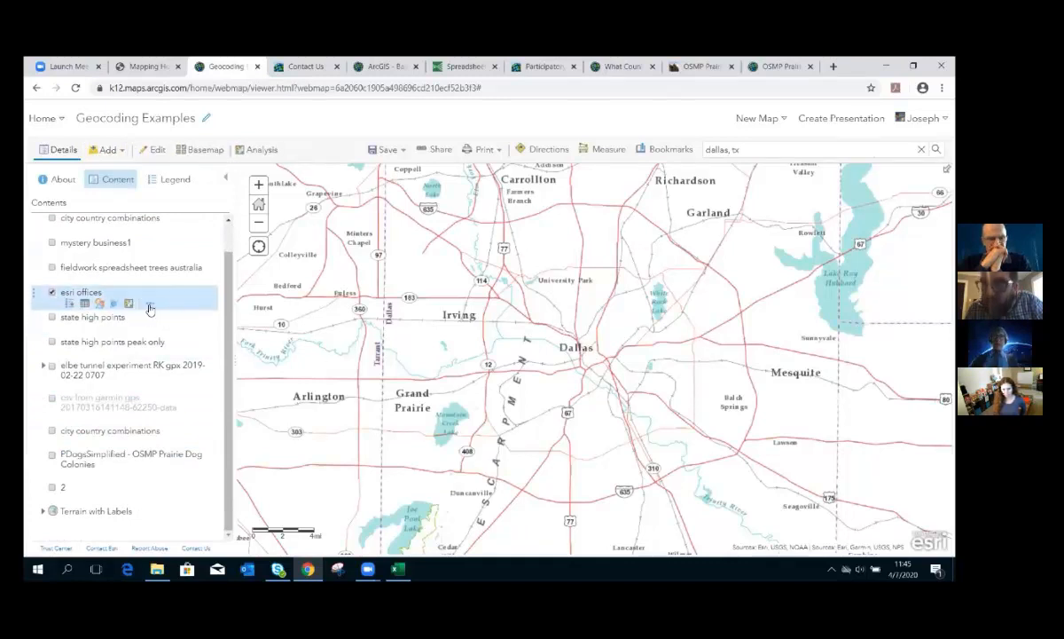
pyautogui.click(149, 306)
pyautogui.click(190, 313)
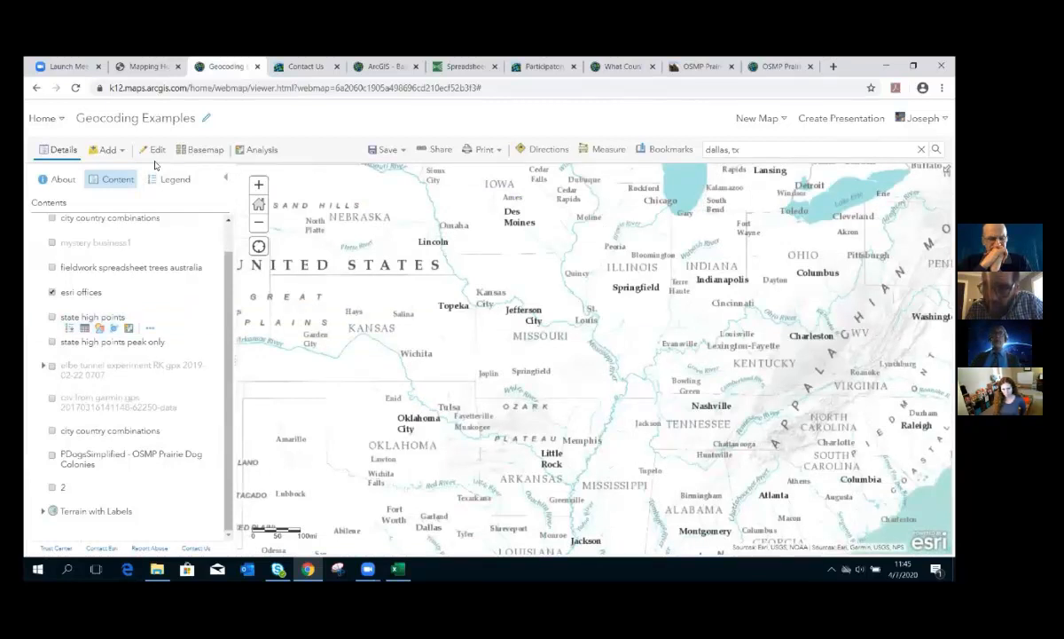
# Change the basemap to Light Gray Canvas and view the esri offices points across the United States.
pyautogui.click(204, 149)
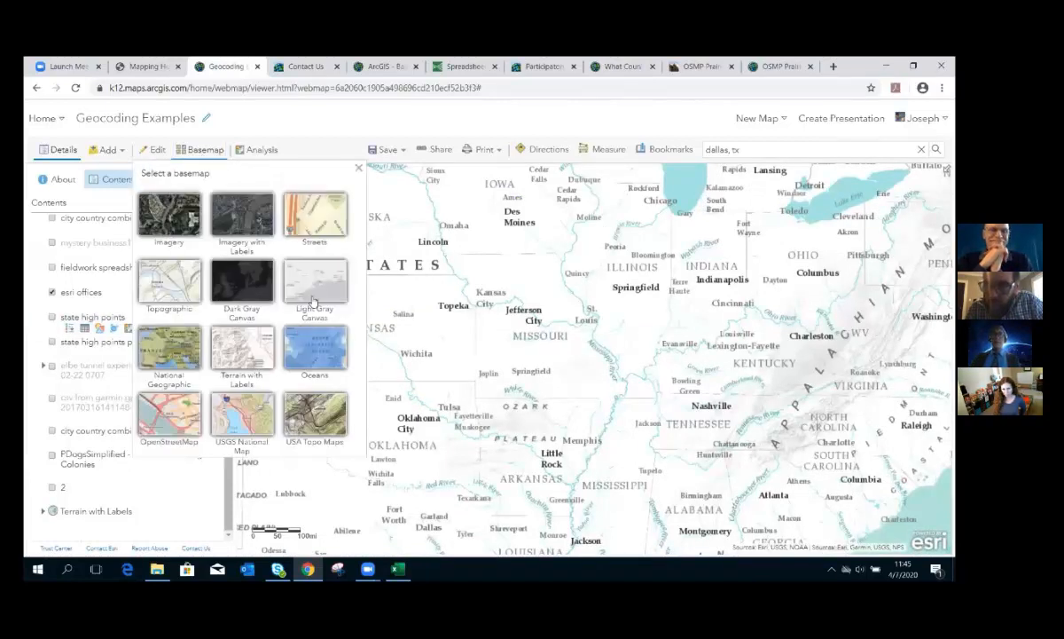
pyautogui.click(312, 292)
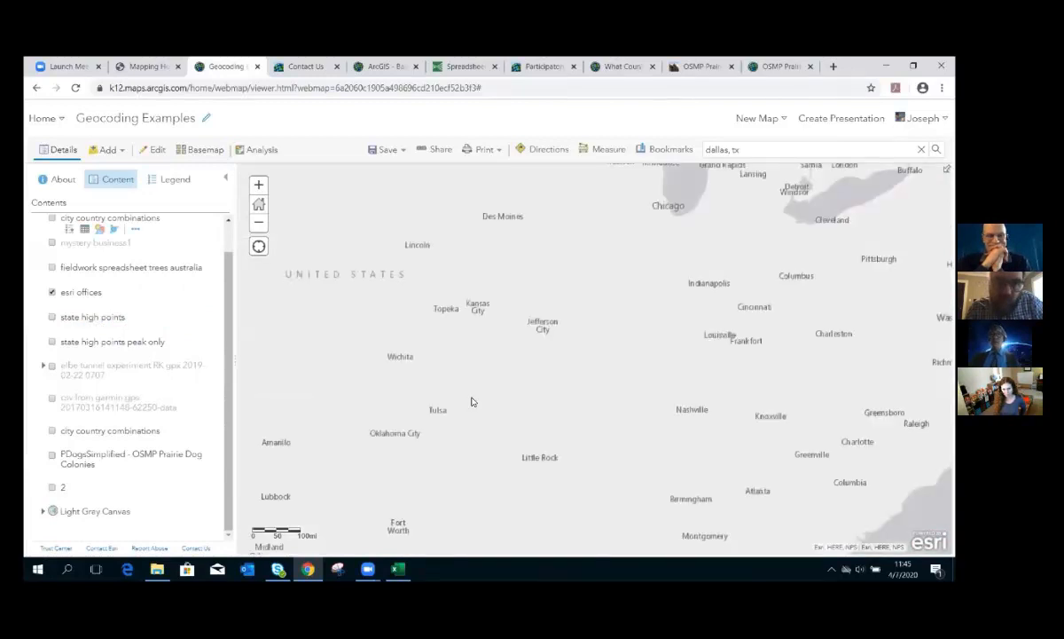
pyautogui.scroll(-2, 471, 402)
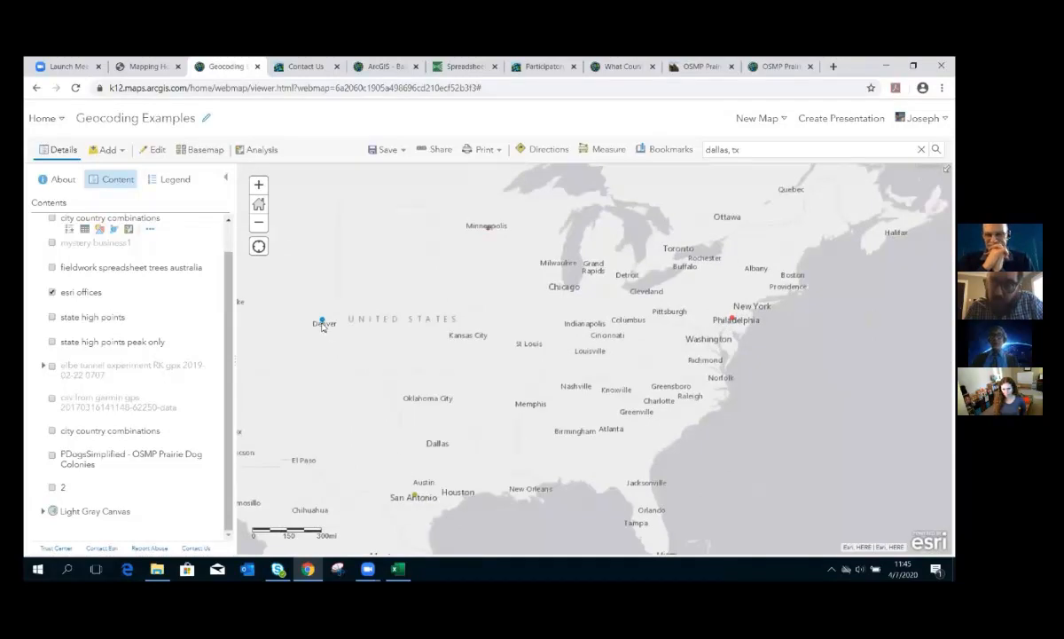
# View the pop-up details of the esri offices points near Denver, San Antonio, Philadelphia and Minneapolis, and close the last pop-up.
pyautogui.click(322, 321)
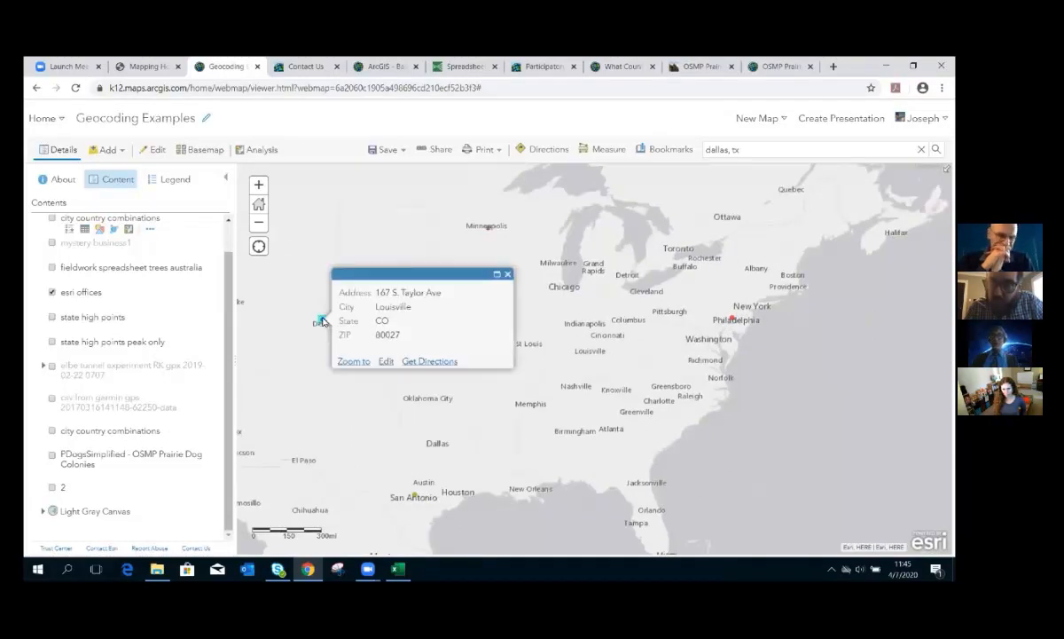
pyautogui.click(414, 494)
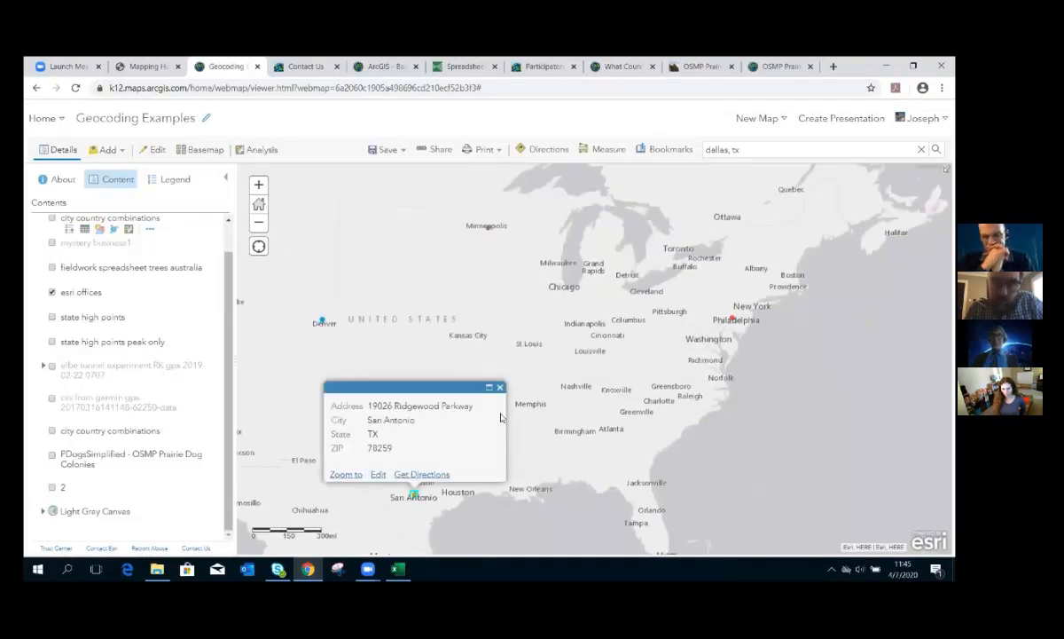
pyautogui.click(732, 319)
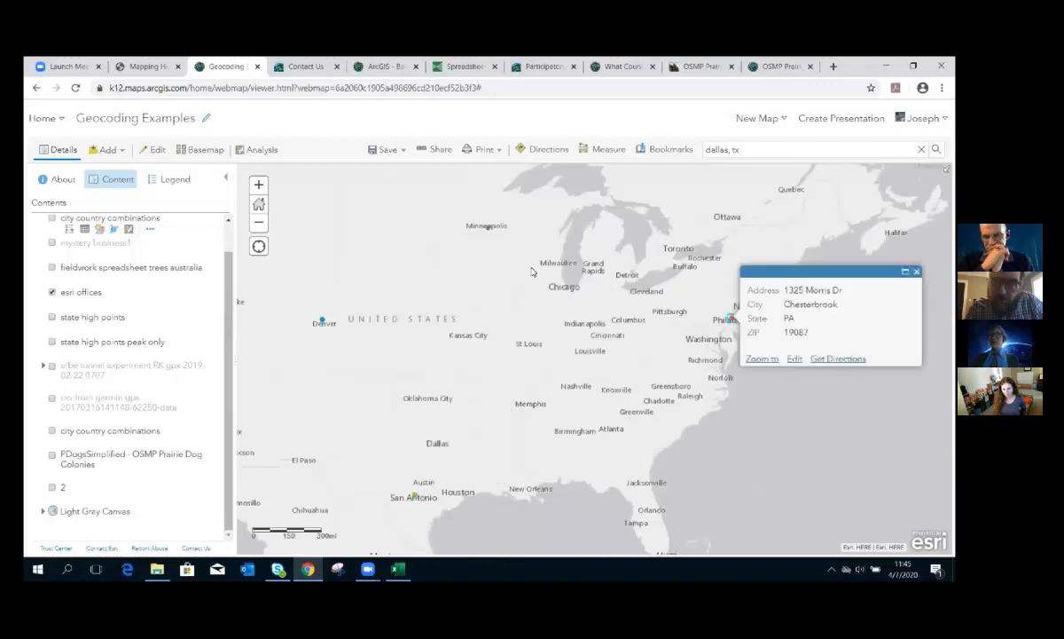
pyautogui.click(487, 228)
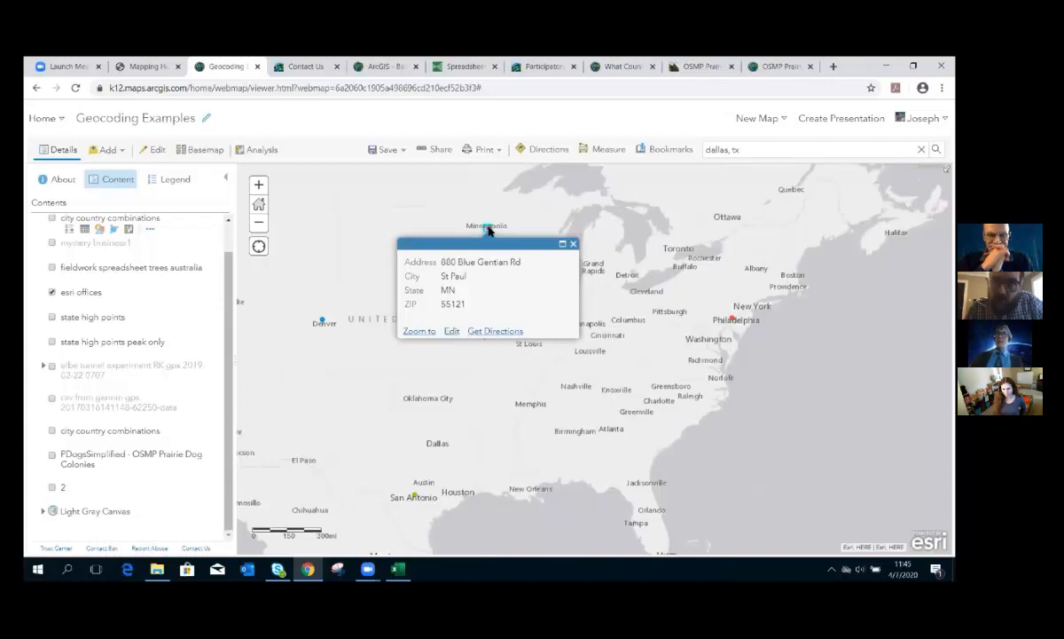
pyautogui.click(573, 245)
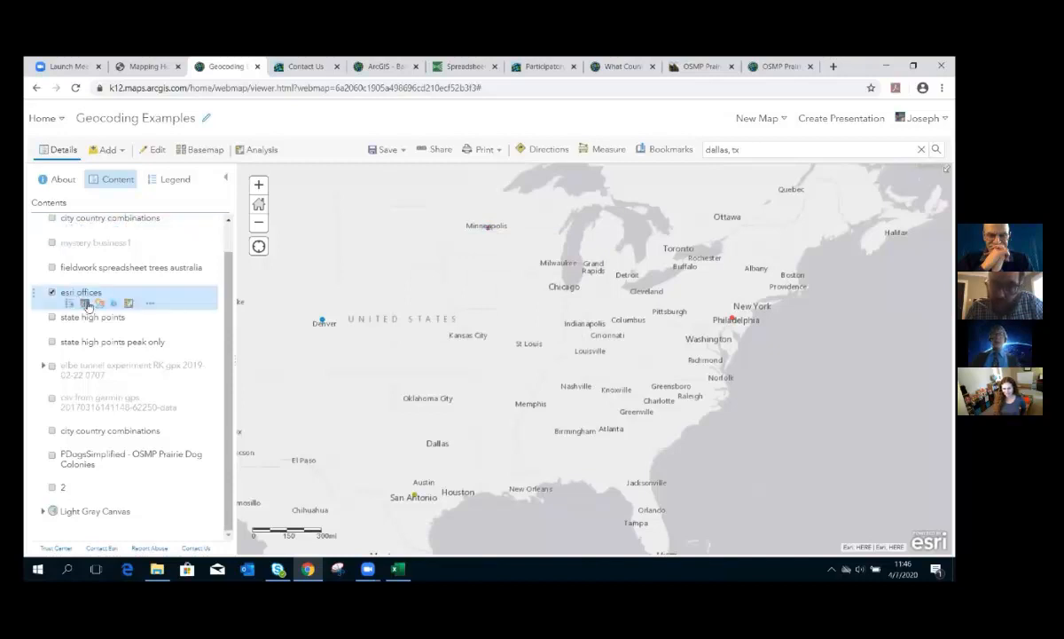
# Inspect the attribute table of the esri offices layer and revisit the Esri Contact Us page before returning to the map.
pyautogui.click(84, 303)
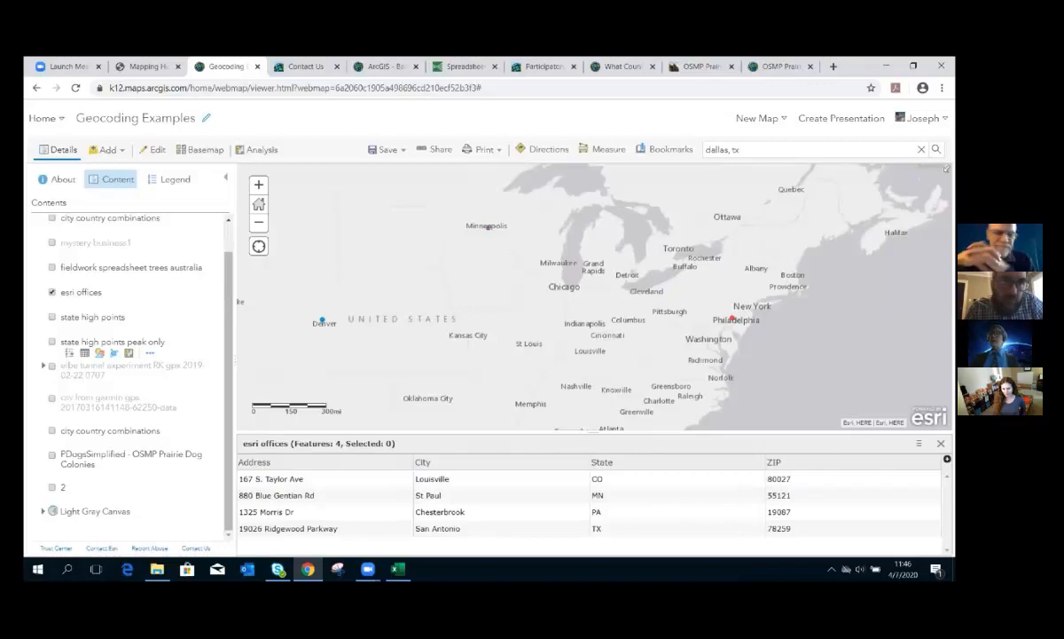
pyautogui.click(941, 443)
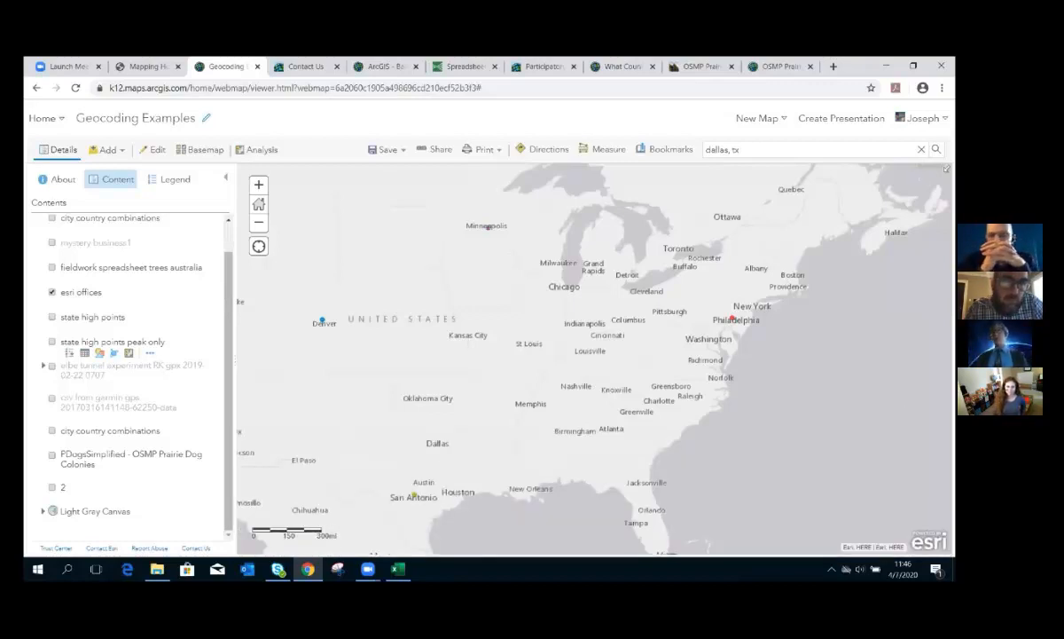
pyautogui.click(306, 66)
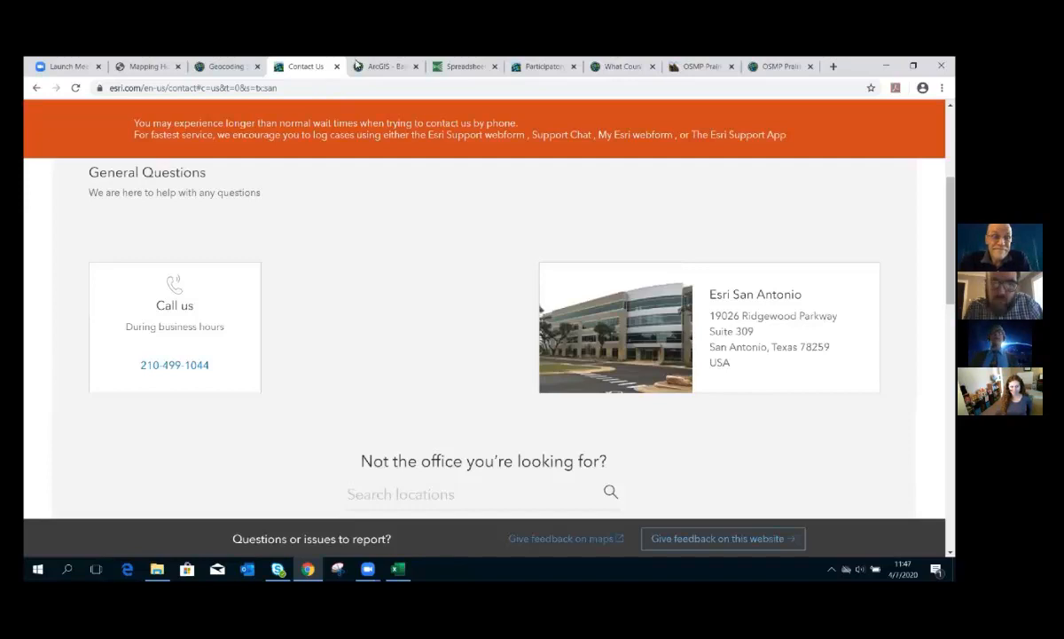
pyautogui.click(228, 67)
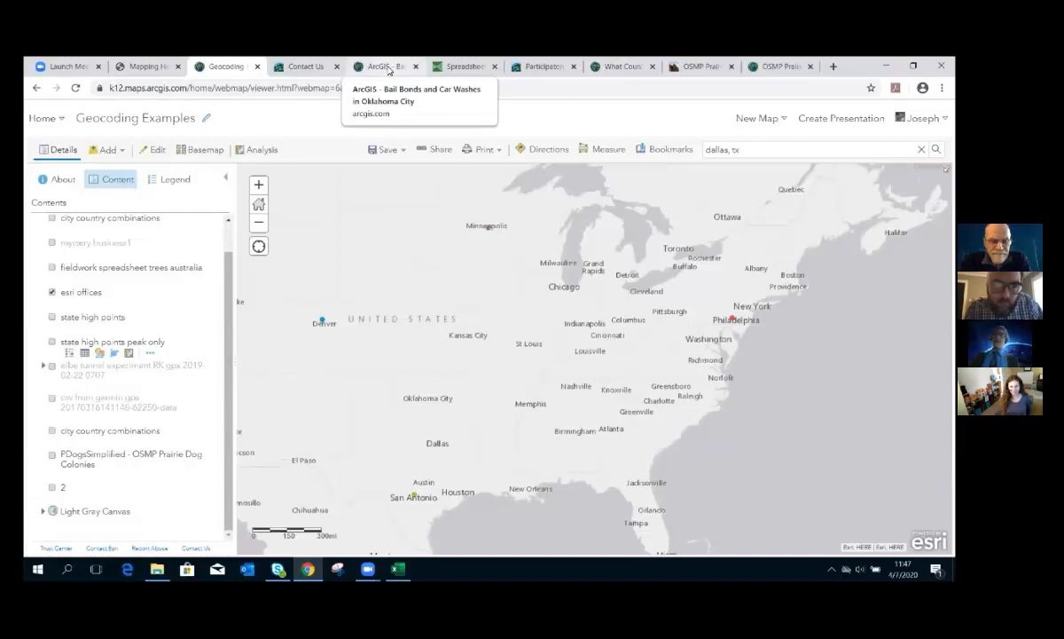
# Switch to the Bail Bonds and Car Washes in Oklahoma City map and show its layer contents.
pyautogui.click(388, 68)
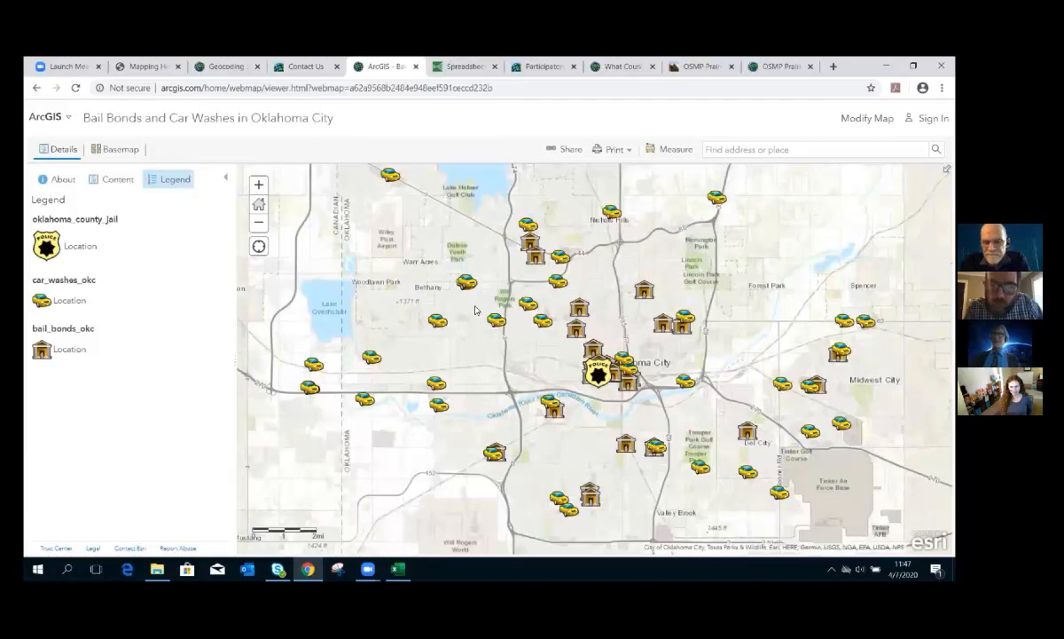
pyautogui.scroll(-1, 475, 309)
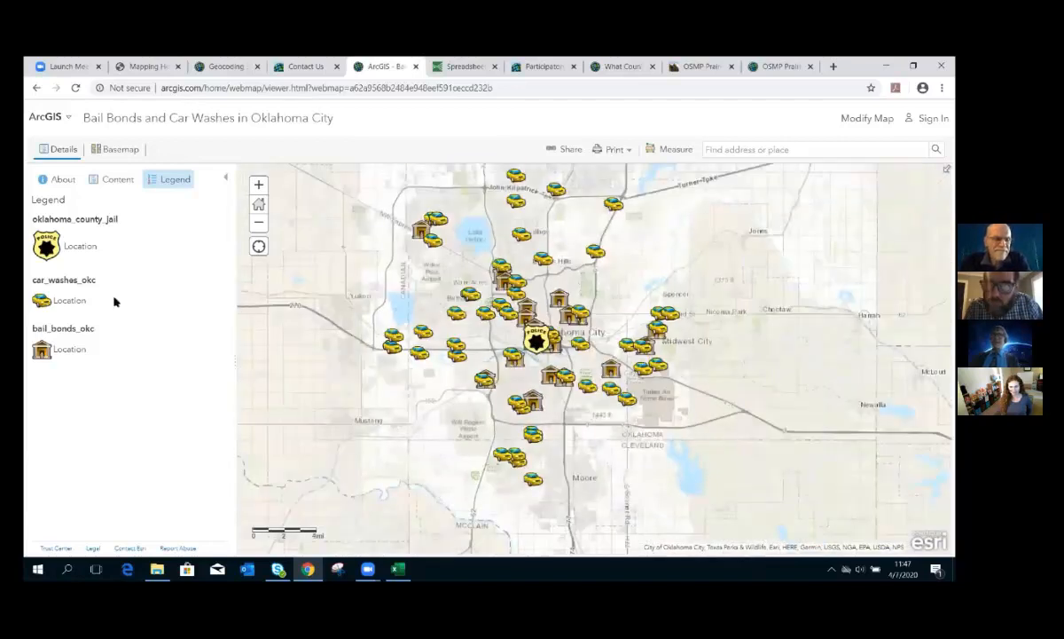
pyautogui.click(105, 184)
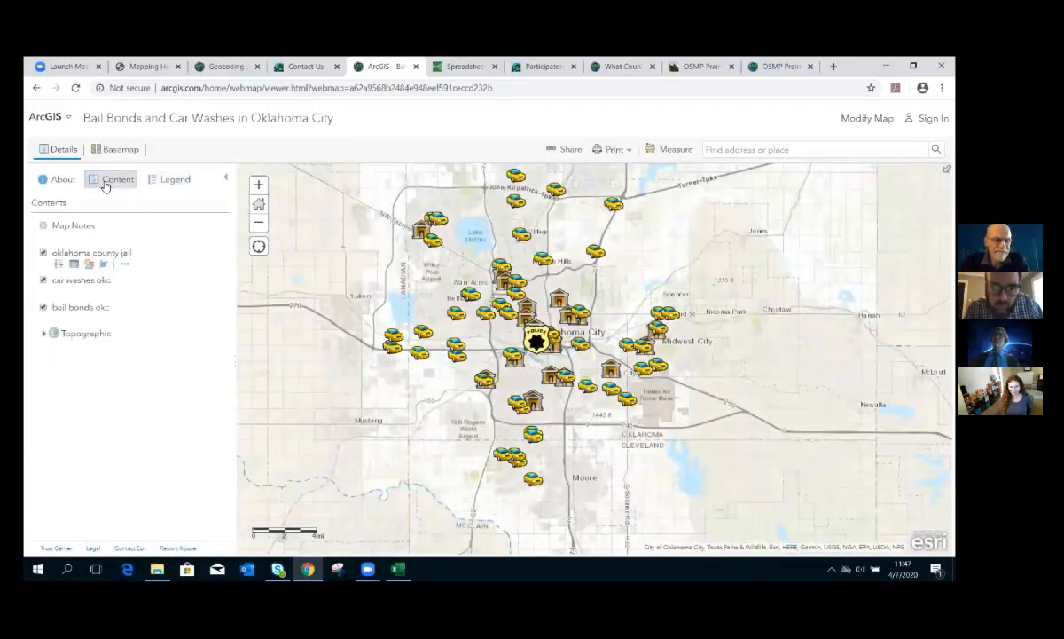
# Hide the car washes okc layer and switch the oklahoma county jail layer off and on to compare it with the bail bonds.
pyautogui.click(42, 281)
pyautogui.click(44, 253)
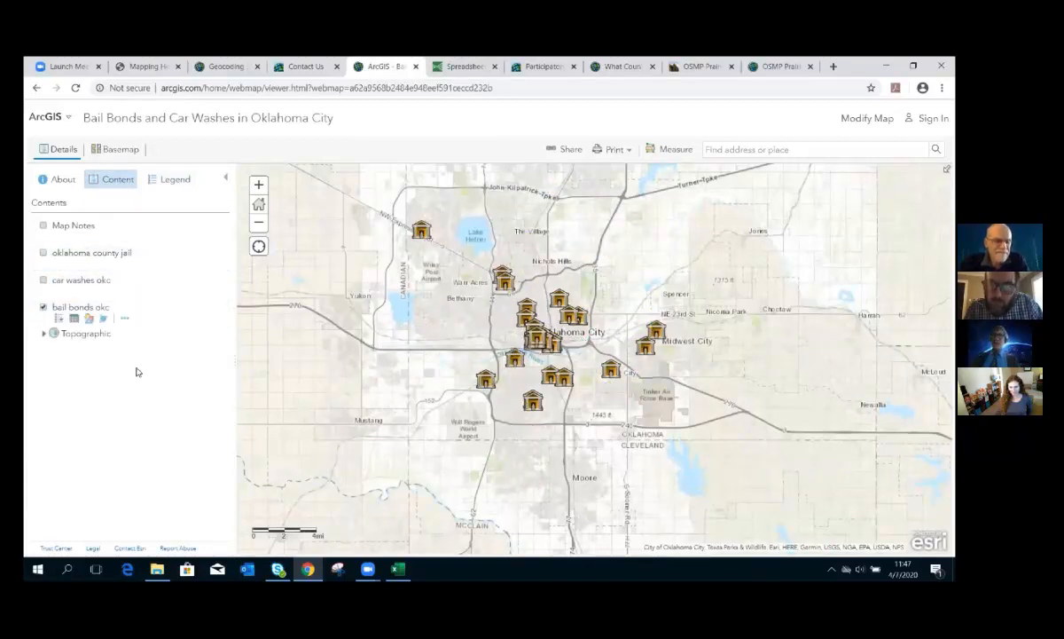
pyautogui.click(43, 253)
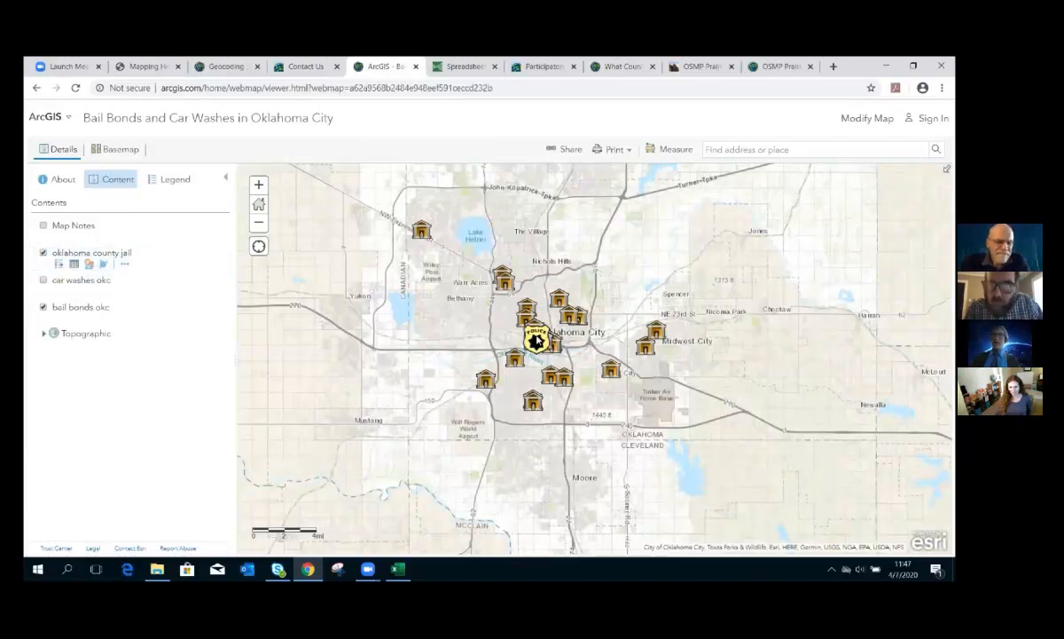
pyautogui.scroll(1, 536, 340)
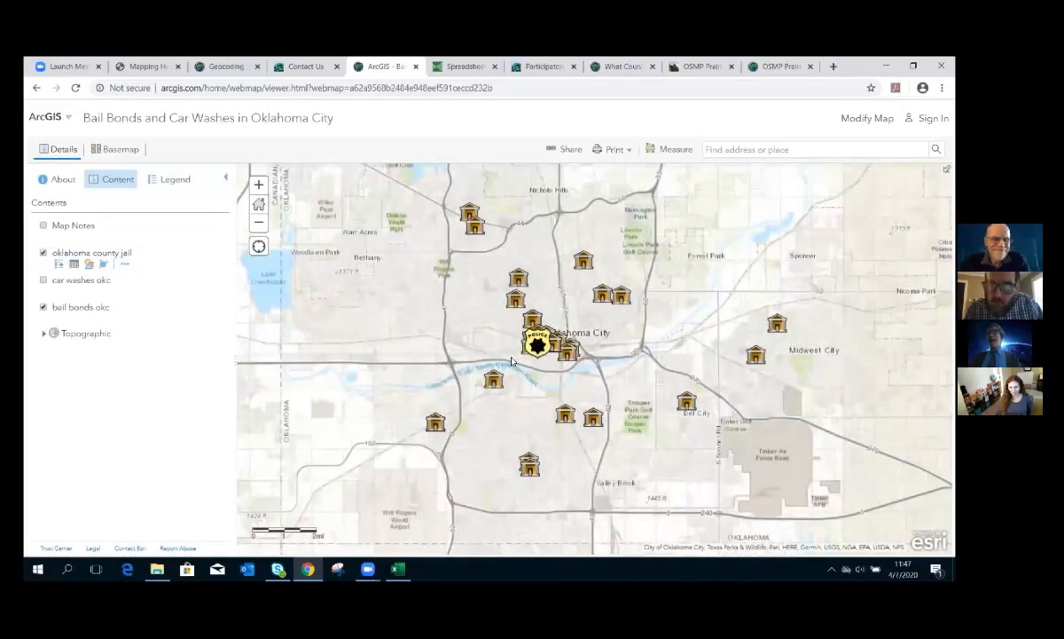
pyautogui.scroll(1, 508, 361)
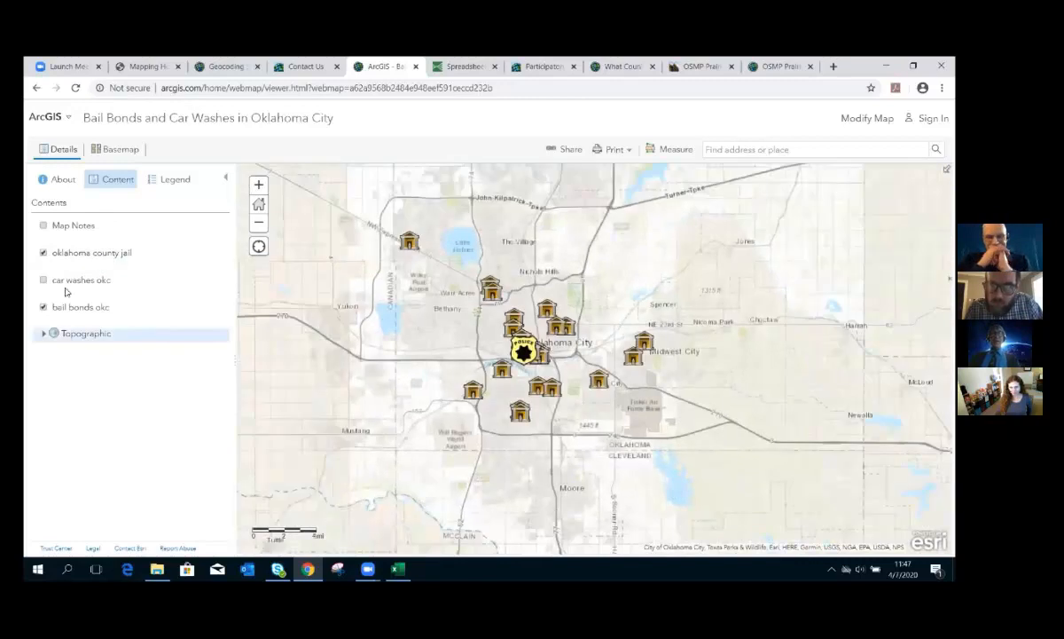
# Turn on the car washes okc layer, examine its attribute table in an enlarged view, and close the table.
pyautogui.click(44, 281)
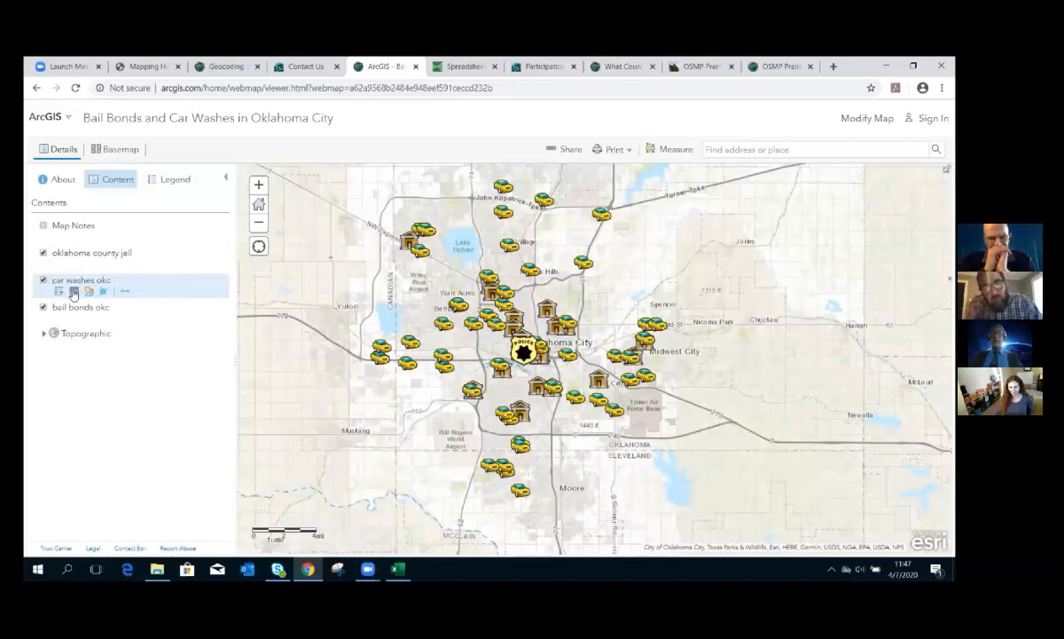
pyautogui.click(74, 290)
pyautogui.moveTo(377, 441); pyautogui.dragTo(372, 392)
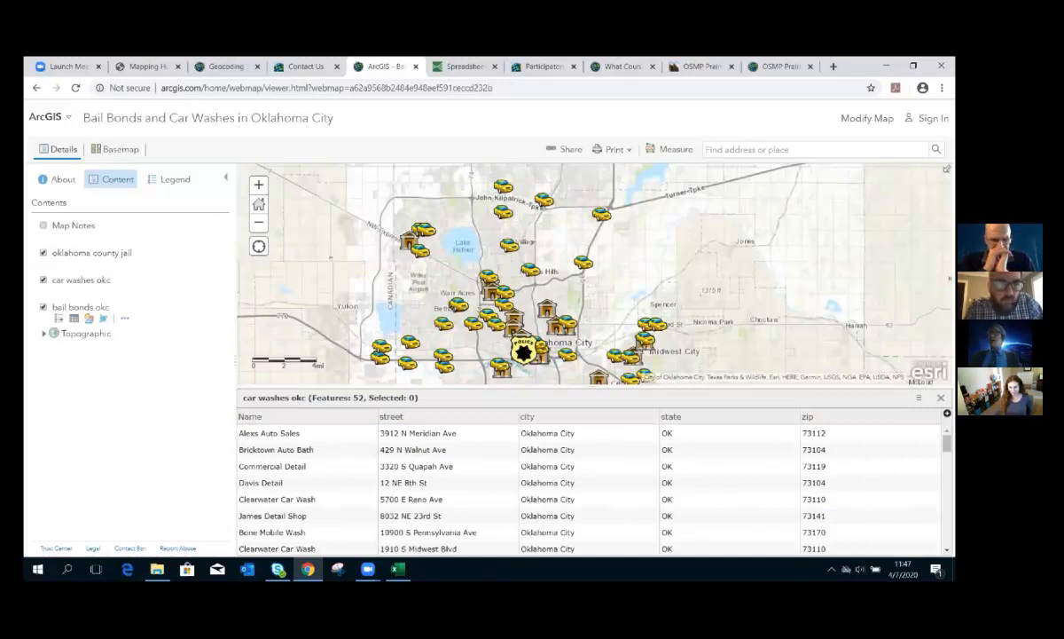
pyautogui.click(941, 398)
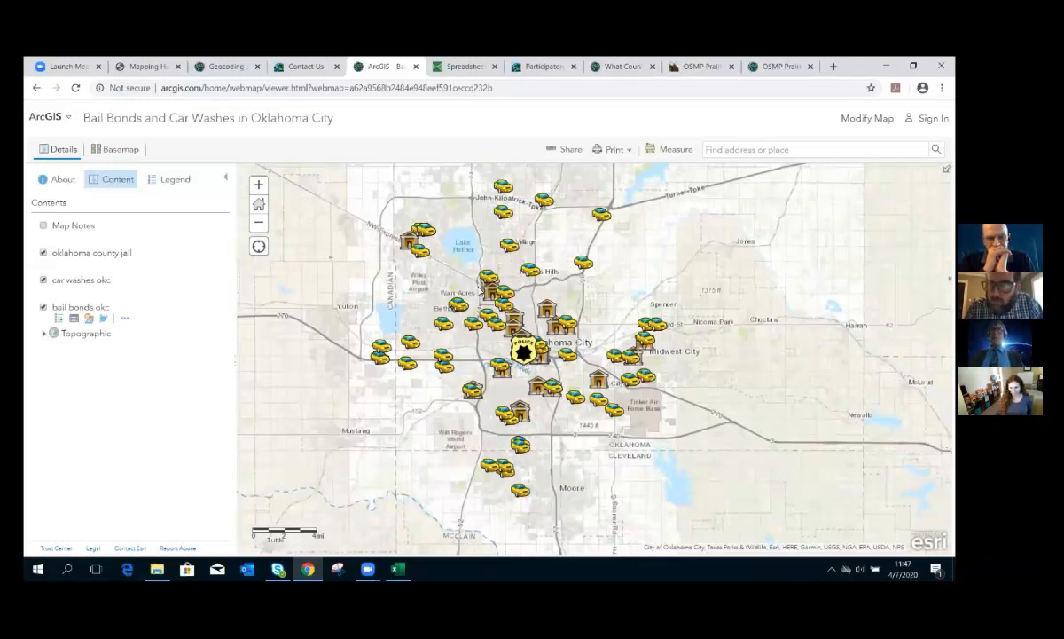
# Return to the Geocoding Examples map, turn on the mystery business1 layer and zoom to its points around Oklahoma City.
pyautogui.click(223, 69)
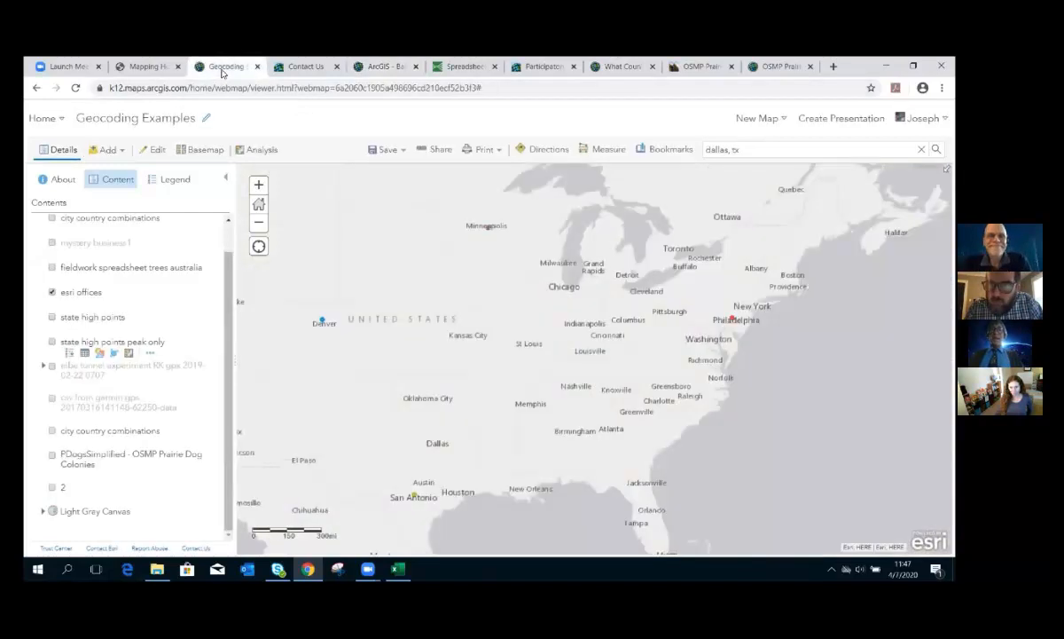
pyautogui.scroll(1, 68, 342)
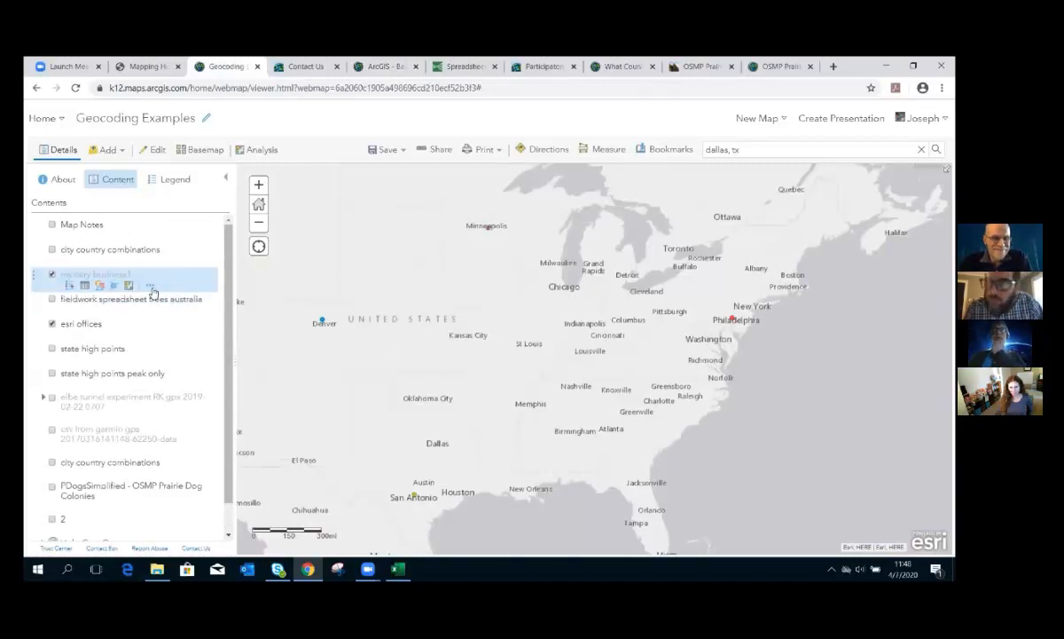
pyautogui.click(149, 285)
pyautogui.click(185, 294)
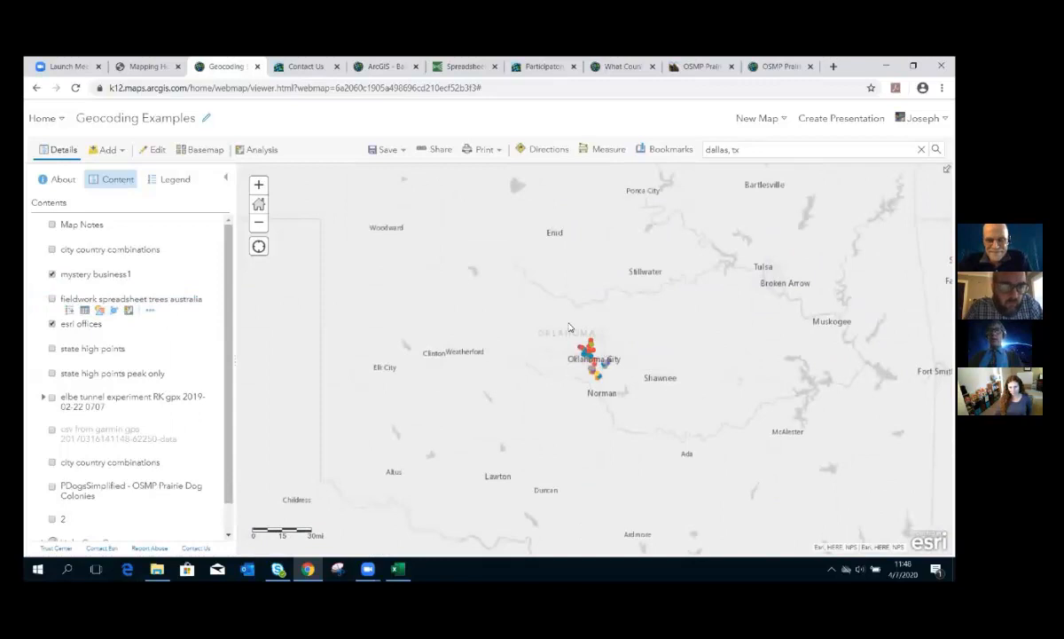
pyautogui.moveTo(574, 331); pyautogui.dragTo(617, 392)
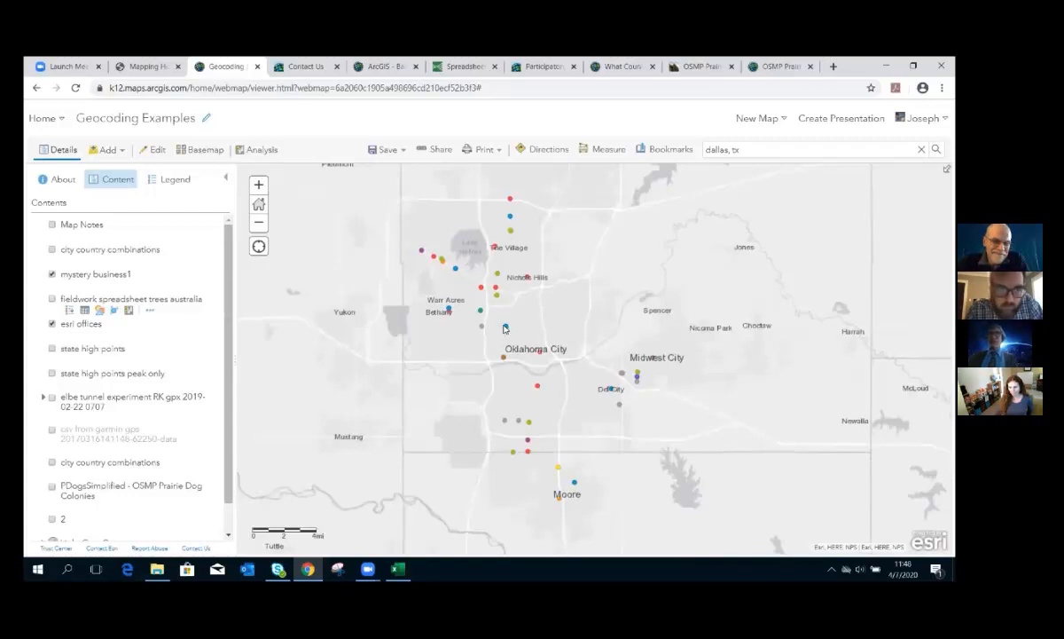
# View the pop-up details of three mystery business1 points northwest of central Oklahoma City and close the last pop-up.
pyautogui.click(505, 328)
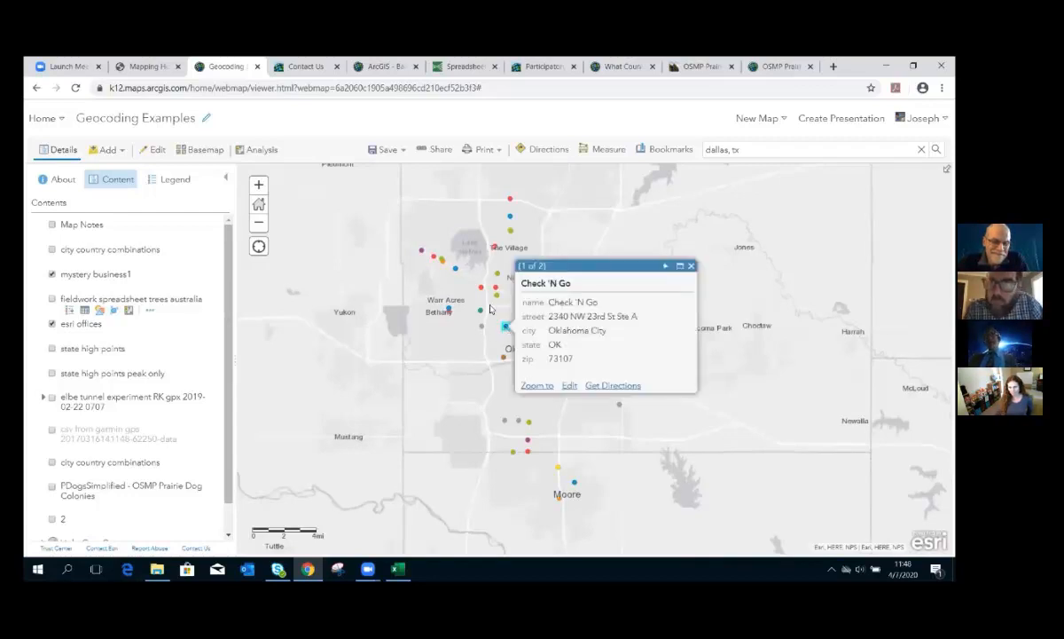
pyautogui.click(482, 290)
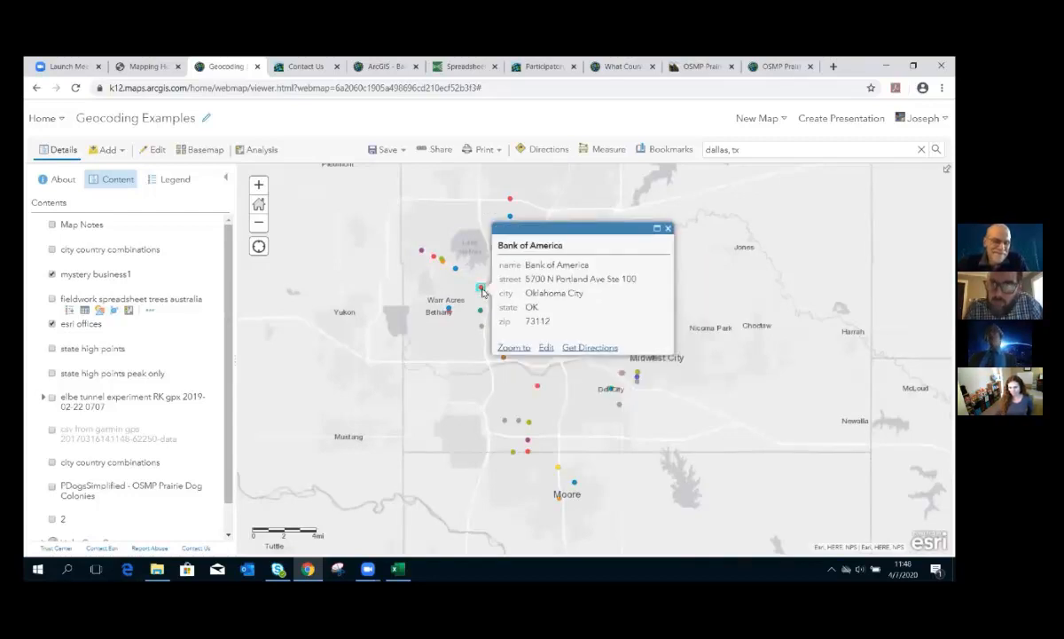
pyautogui.click(455, 270)
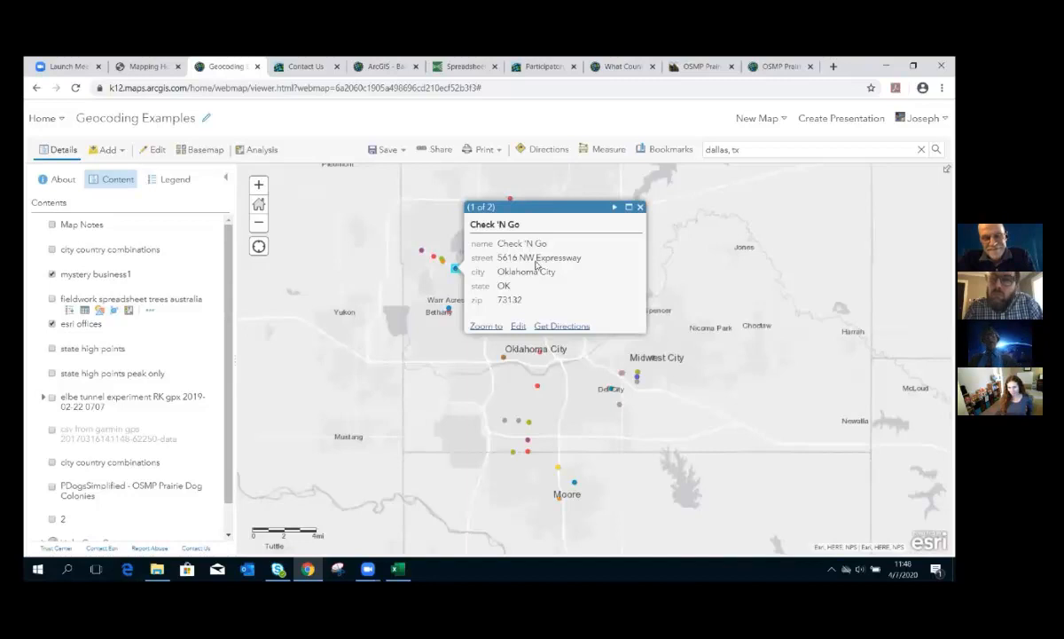
pyautogui.click(639, 207)
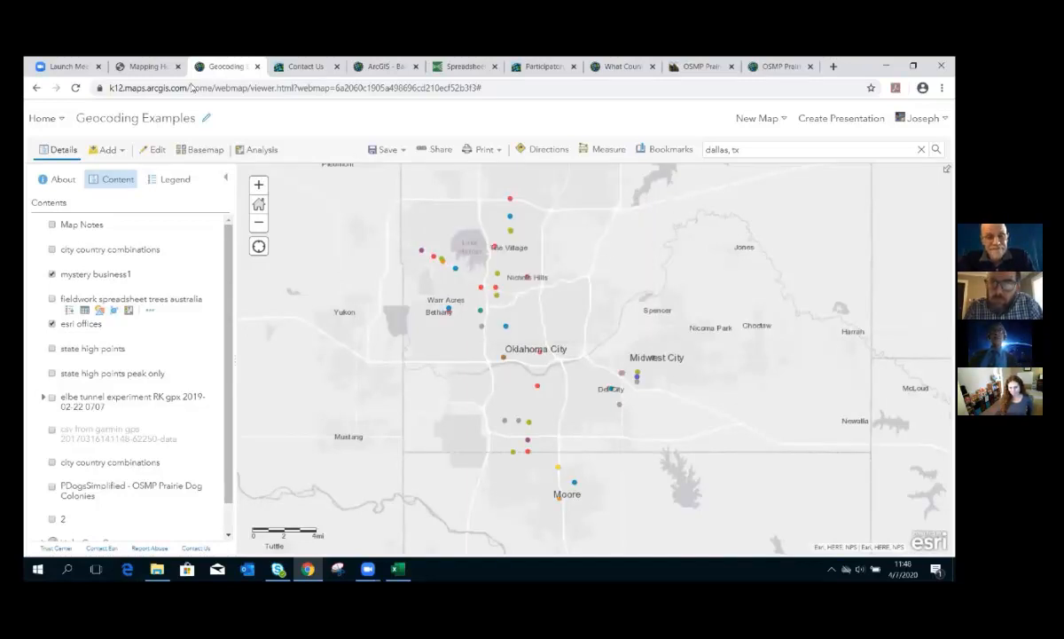
# Turn off the mystery business1 and esri offices layers in the Geocoding Examples map.
pyautogui.click(155, 66)
pyautogui.click(244, 71)
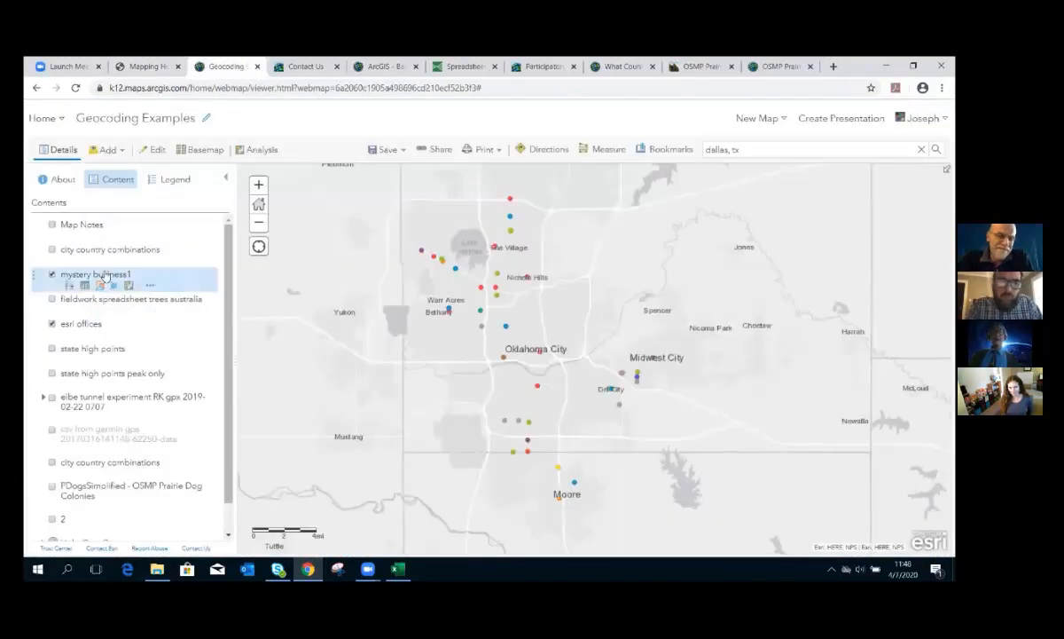
pyautogui.click(52, 274)
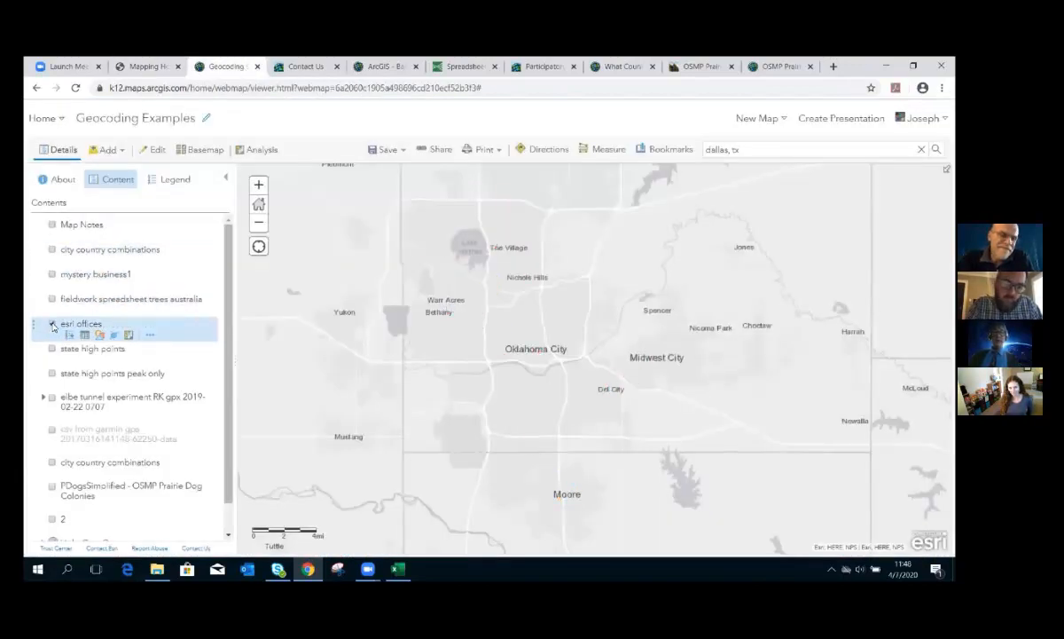
pyautogui.click(50, 323)
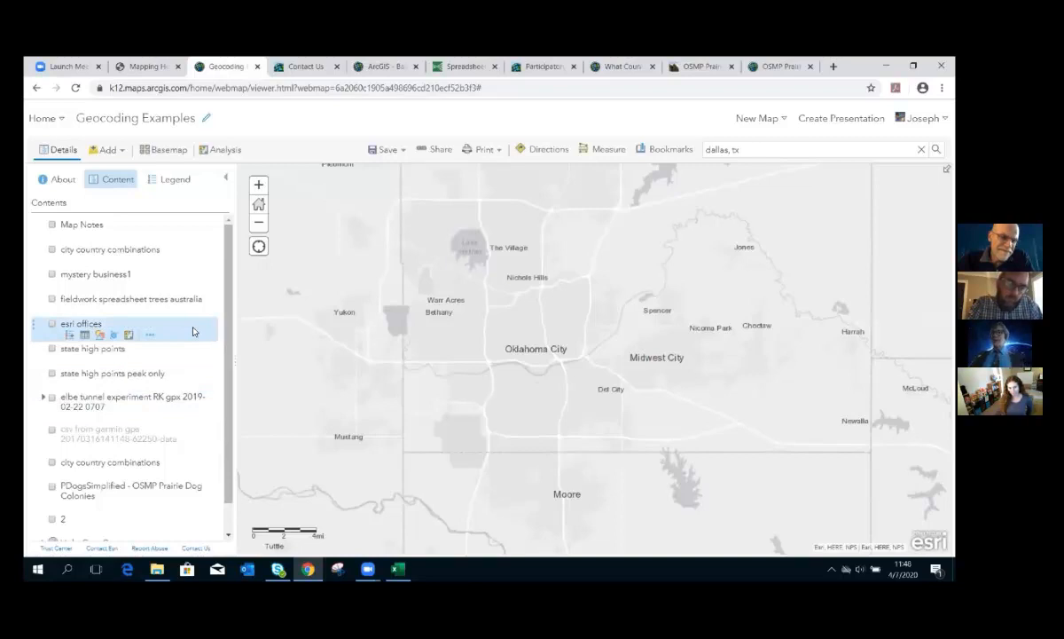
# Open state_high_points_peak_only.csv from the geocoding_examples folder in Excel and widen its columns to read the peak and state names.
pyautogui.click(158, 570)
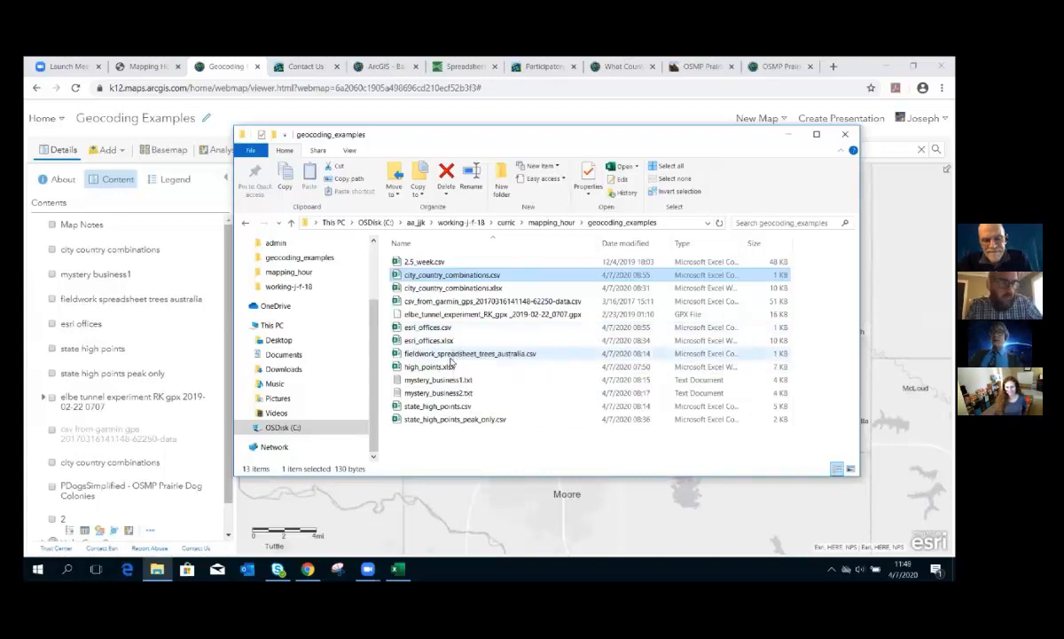
pyautogui.doubleClick(456, 418)
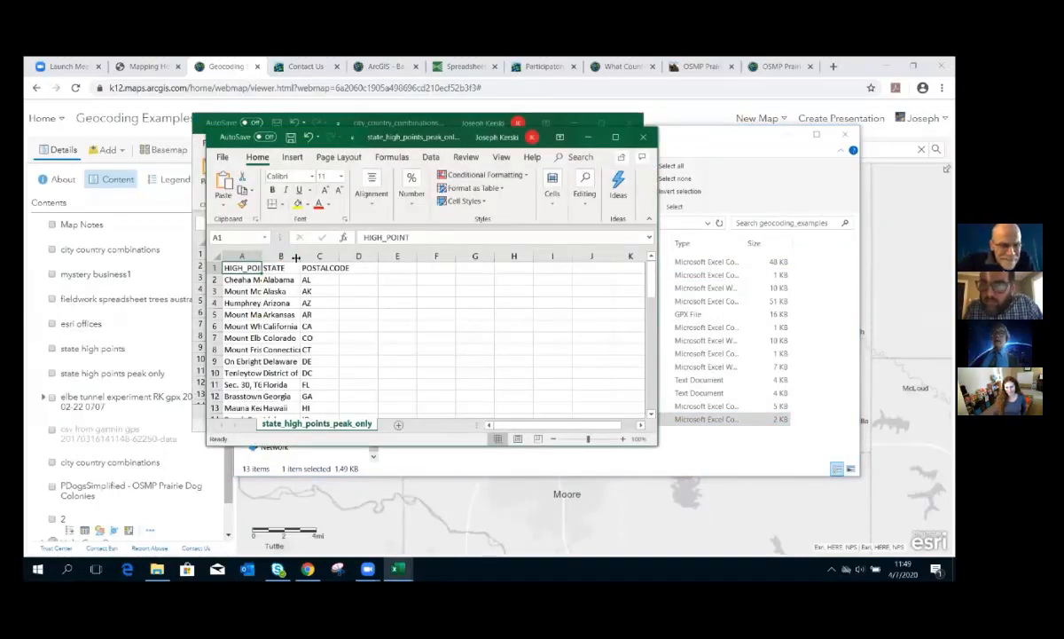
pyautogui.moveTo(262, 256); pyautogui.dragTo(382, 257)
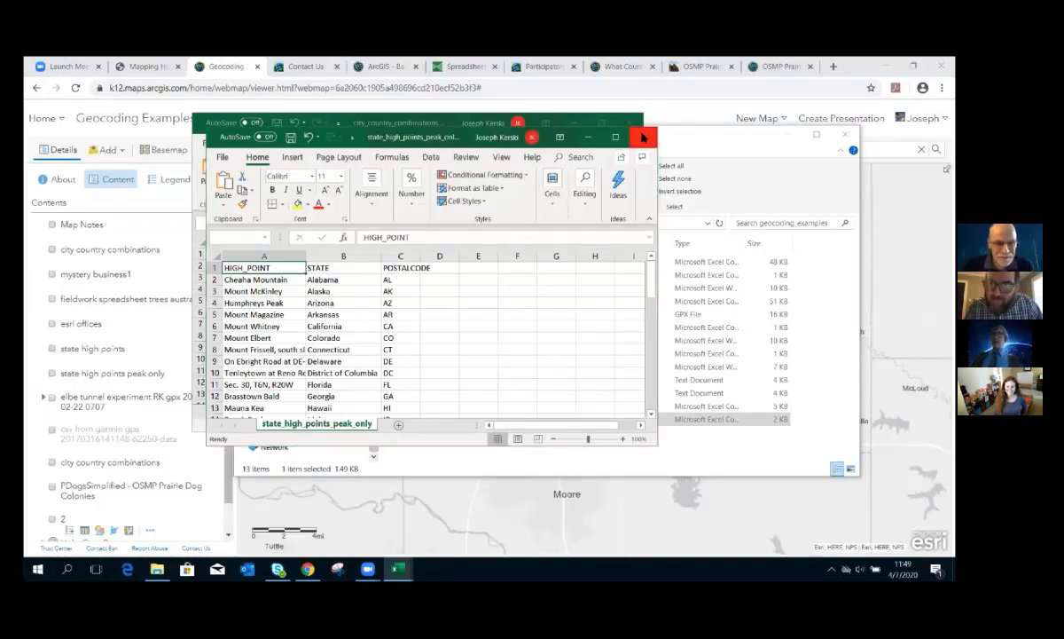
# Close the state_high_points_peak_only and city_country_combinations spreadsheets and return to the geocoding_examples folder.
pyautogui.click(643, 136)
pyautogui.click(490, 329)
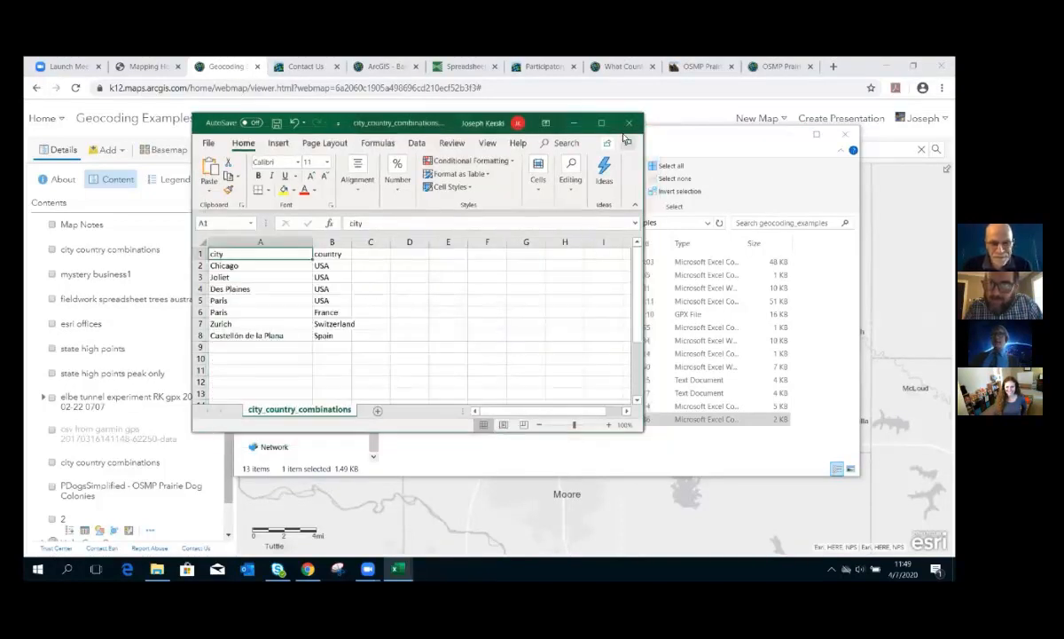
pyautogui.click(490, 336)
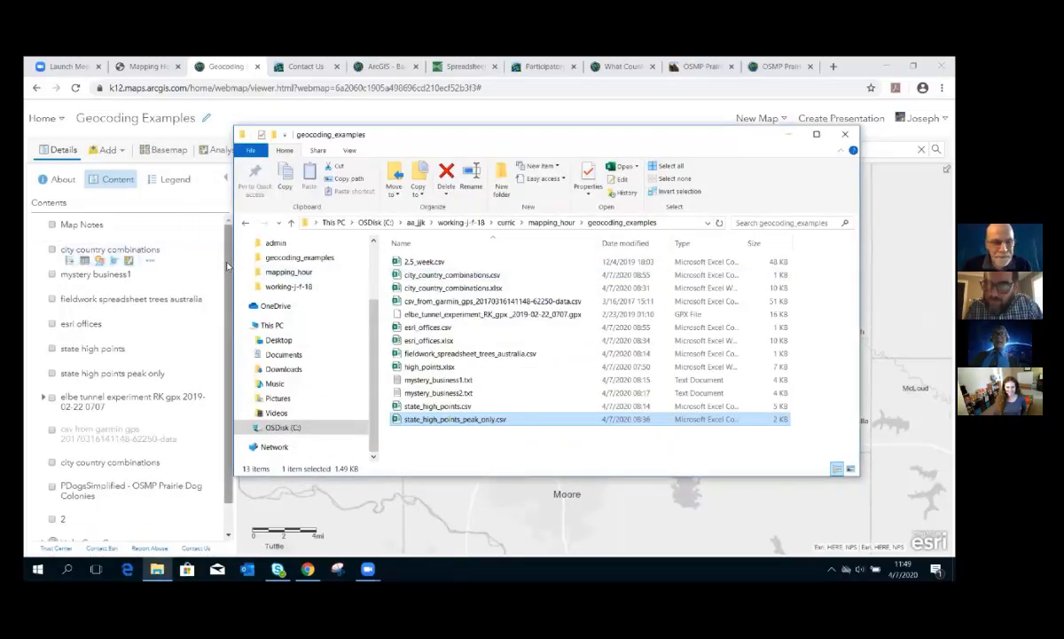
# Return to the Geocoding Examples map and turn on the state high points peak only layer across the United States.
pyautogui.click(223, 275)
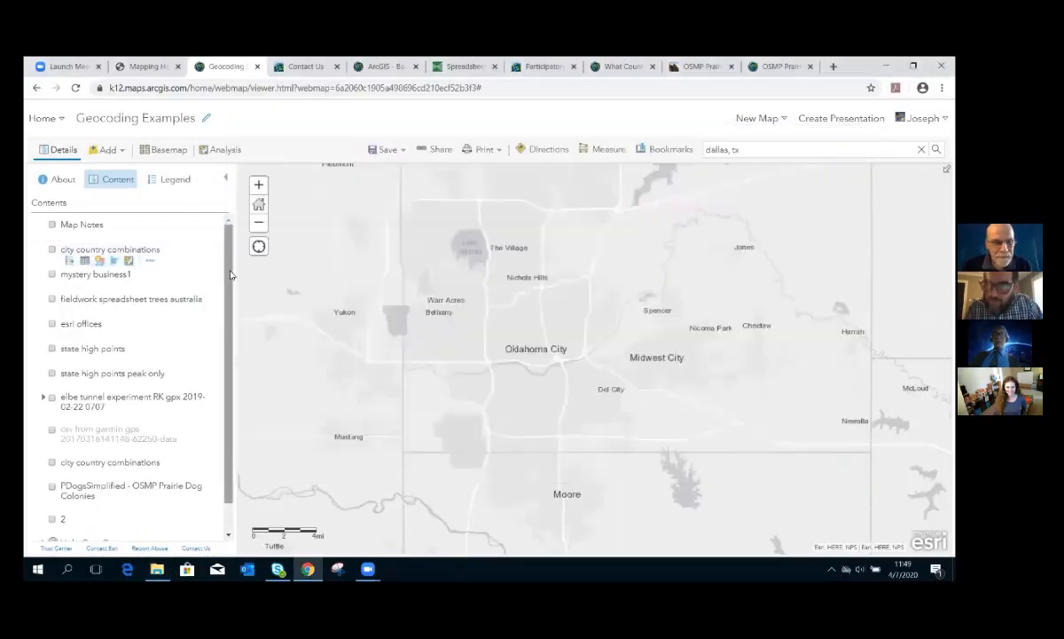
pyautogui.click(52, 373)
pyautogui.scroll(-4, 524, 384)
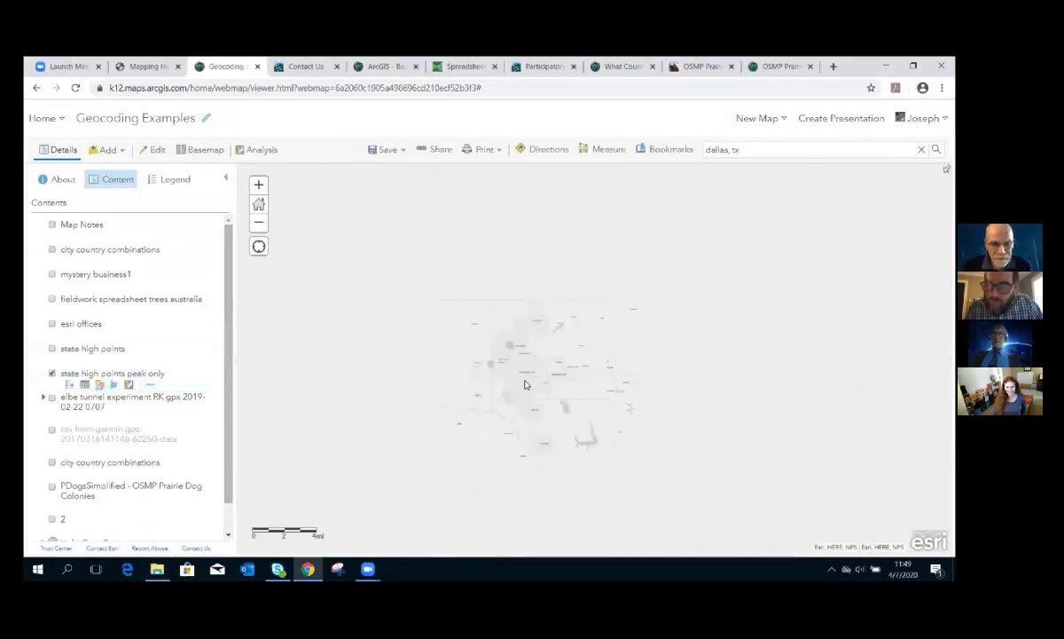
pyautogui.scroll(-4, 480, 371)
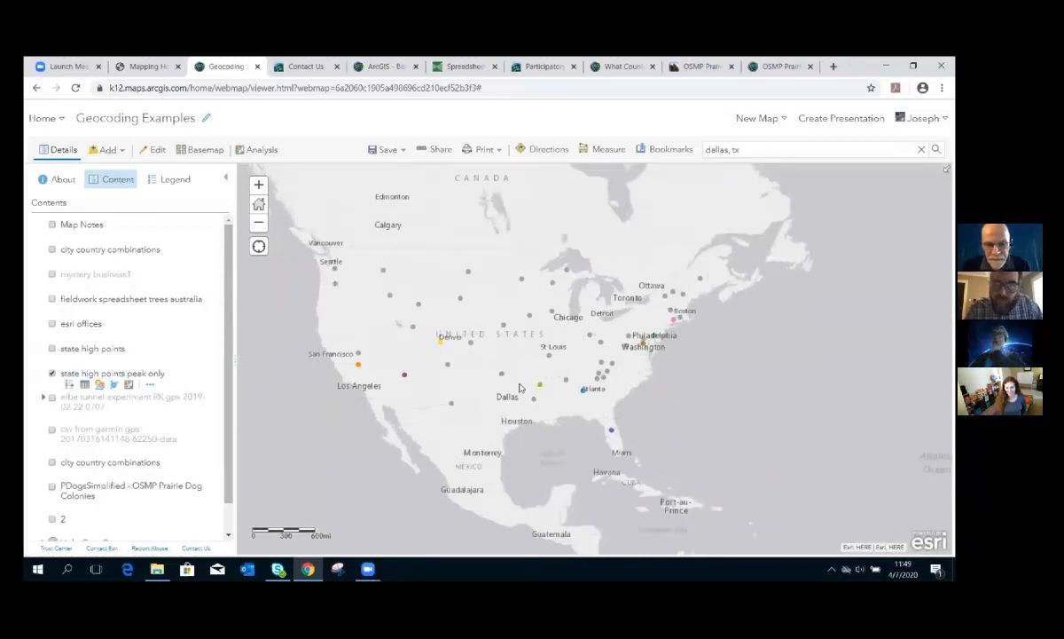
pyautogui.scroll(1, 508, 382)
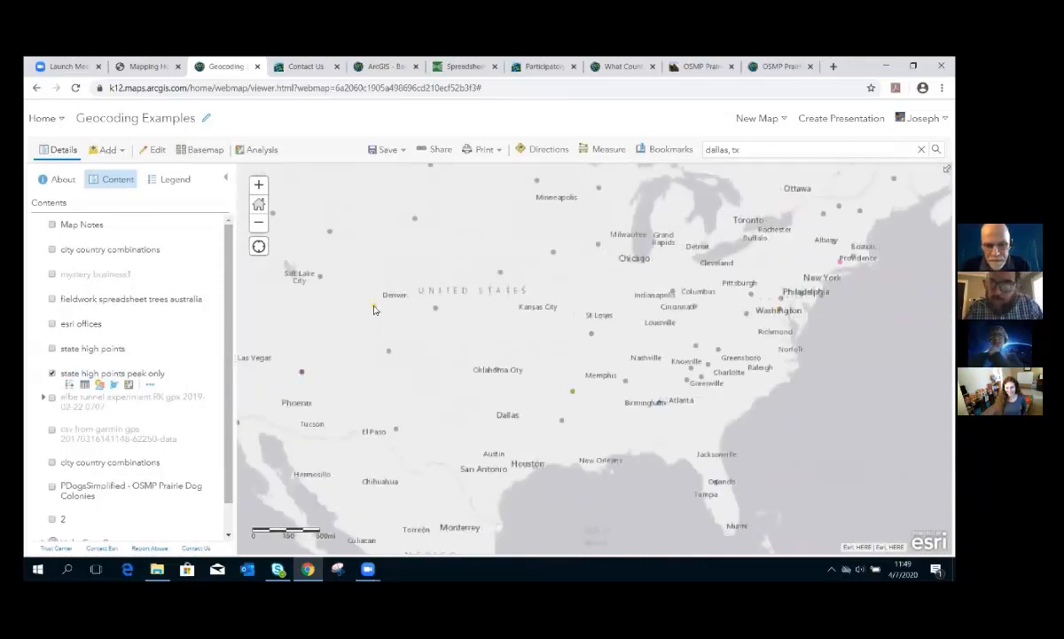
# View the pop-up details of the high points plotted in Colorado, Kansas and at Oklahoma City, closing each pop-up.
pyautogui.click(373, 308)
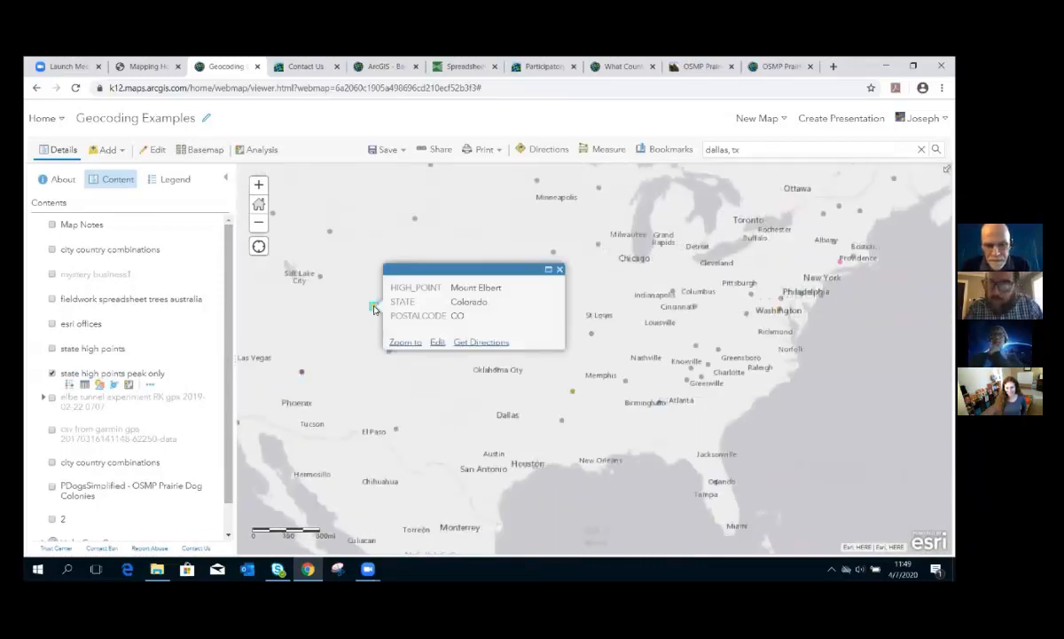
pyautogui.click(560, 270)
pyautogui.click(434, 310)
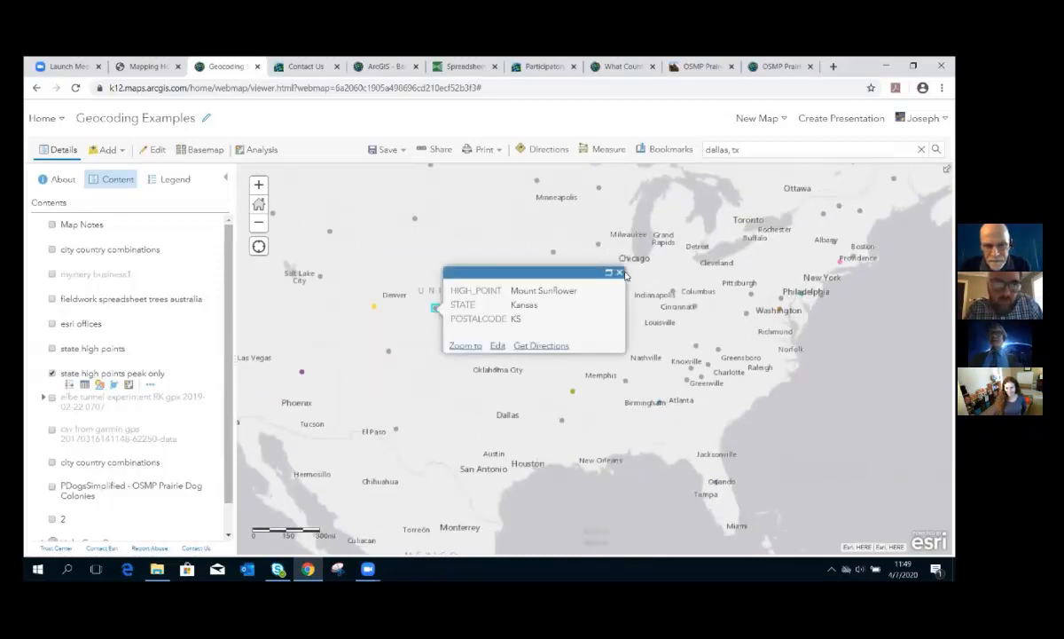
pyautogui.click(585, 262)
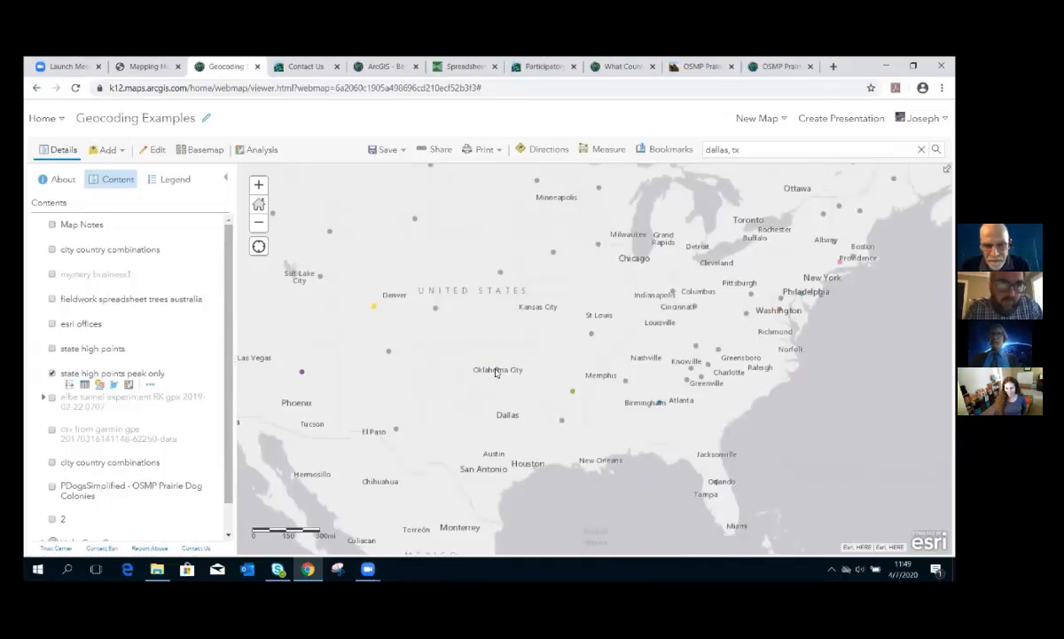
pyautogui.click(496, 372)
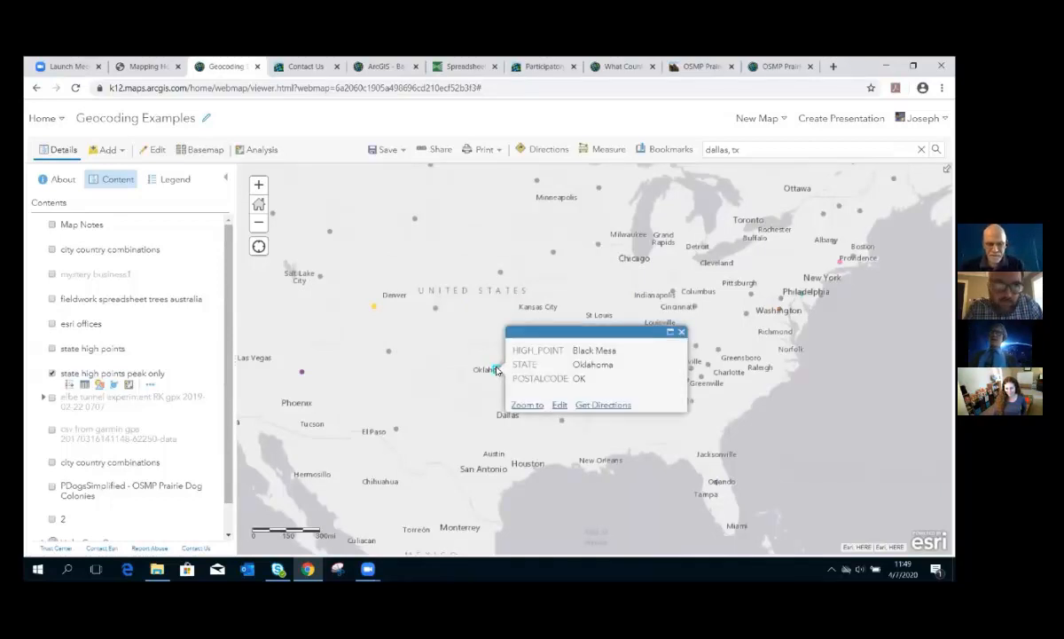
pyautogui.click(642, 314)
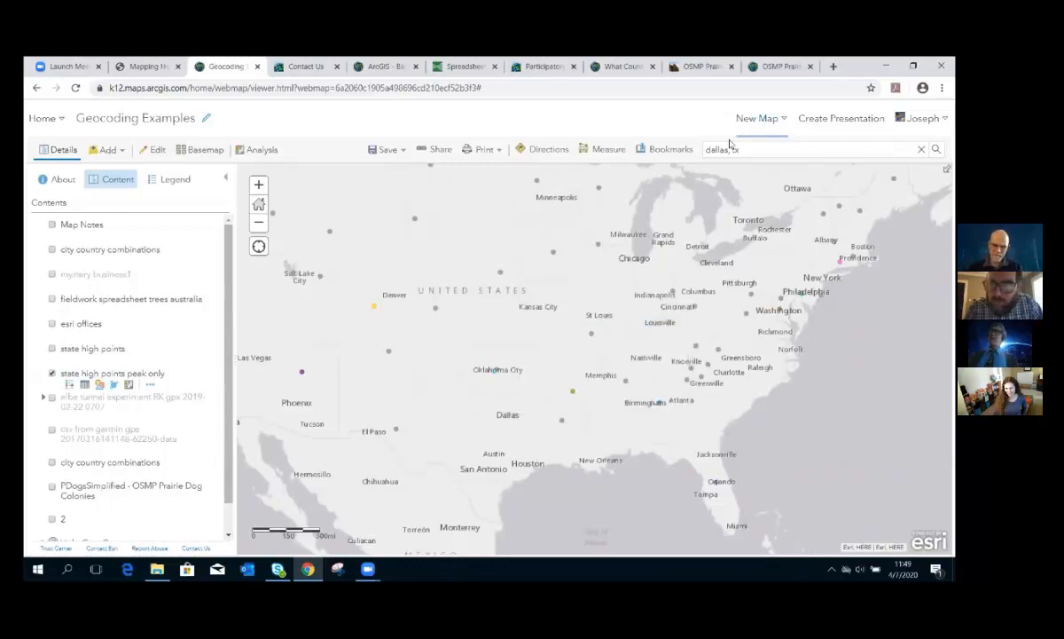
# Search the map for "black mesa, ok" and close the search result pop-up.
pyautogui.tripleClick(727, 149)
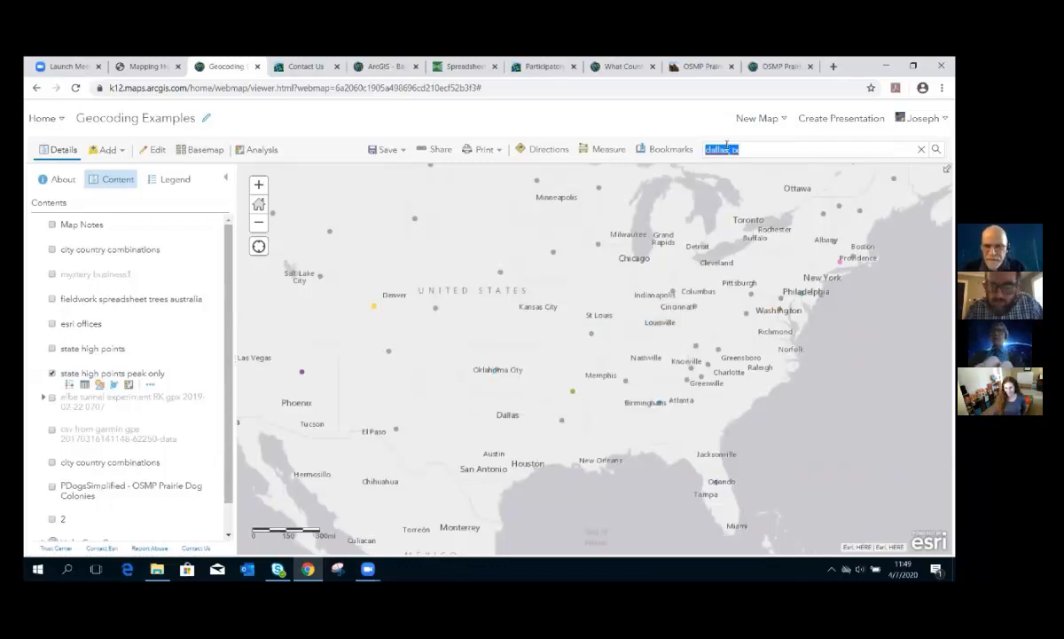
pyautogui.write('black me')
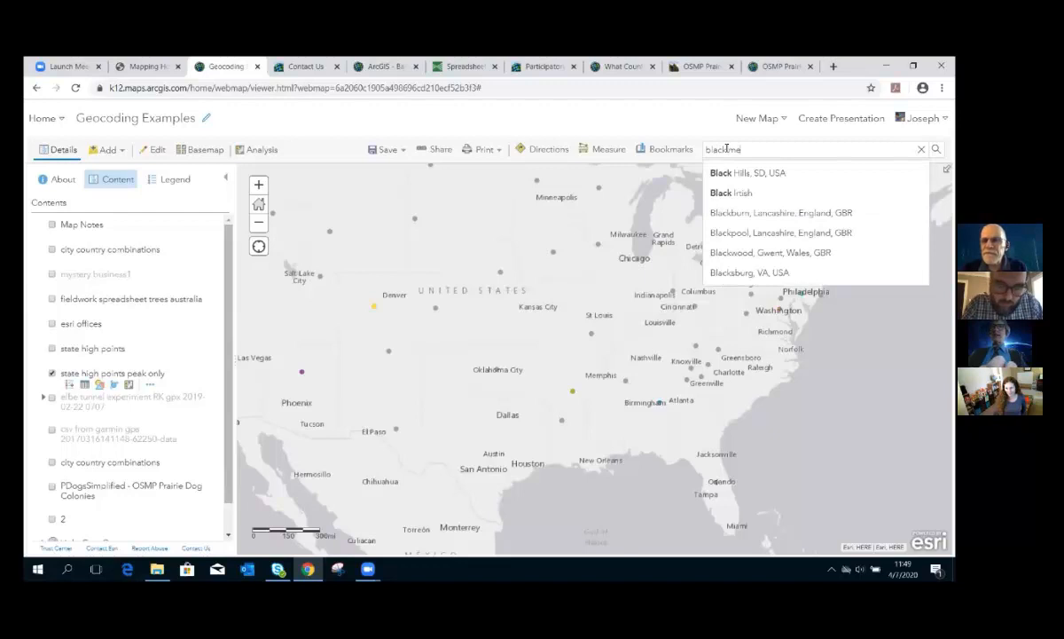
pyautogui.write('sa, ok')
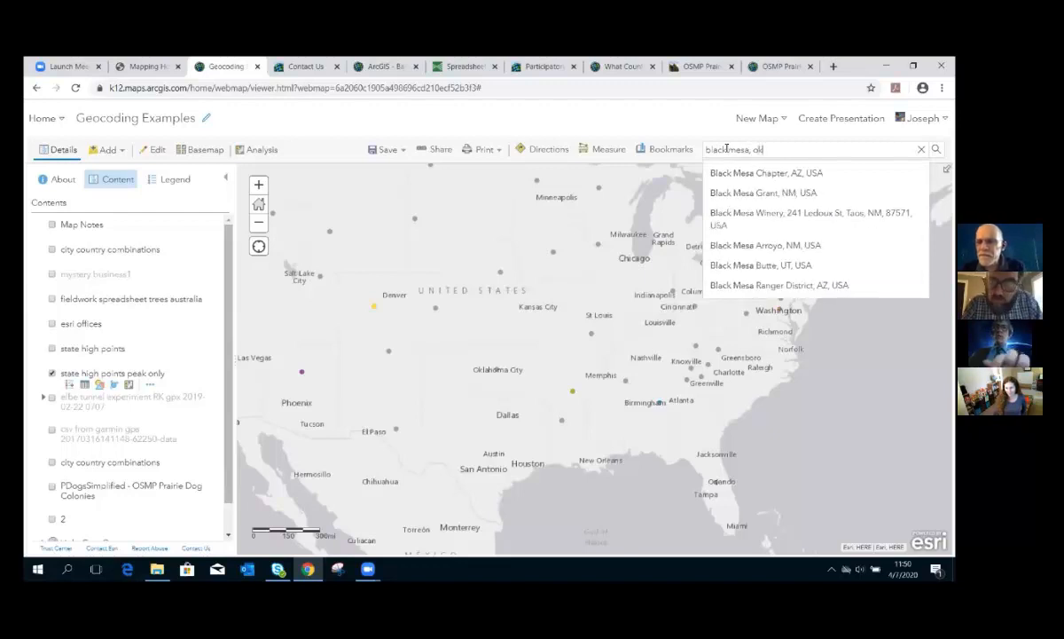
pyautogui.press('Return')
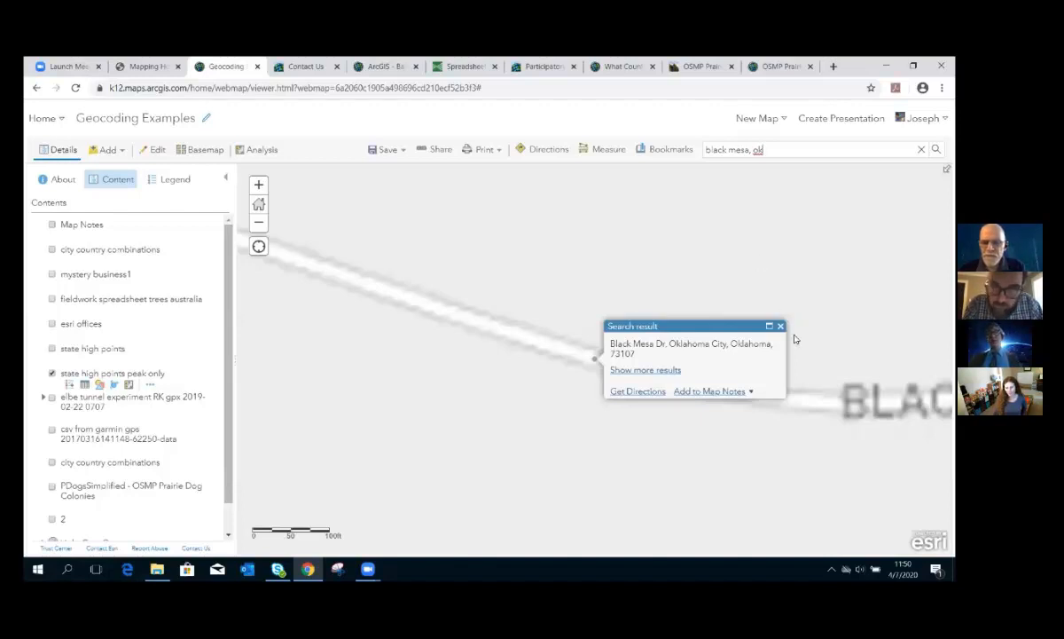
pyautogui.click(683, 316)
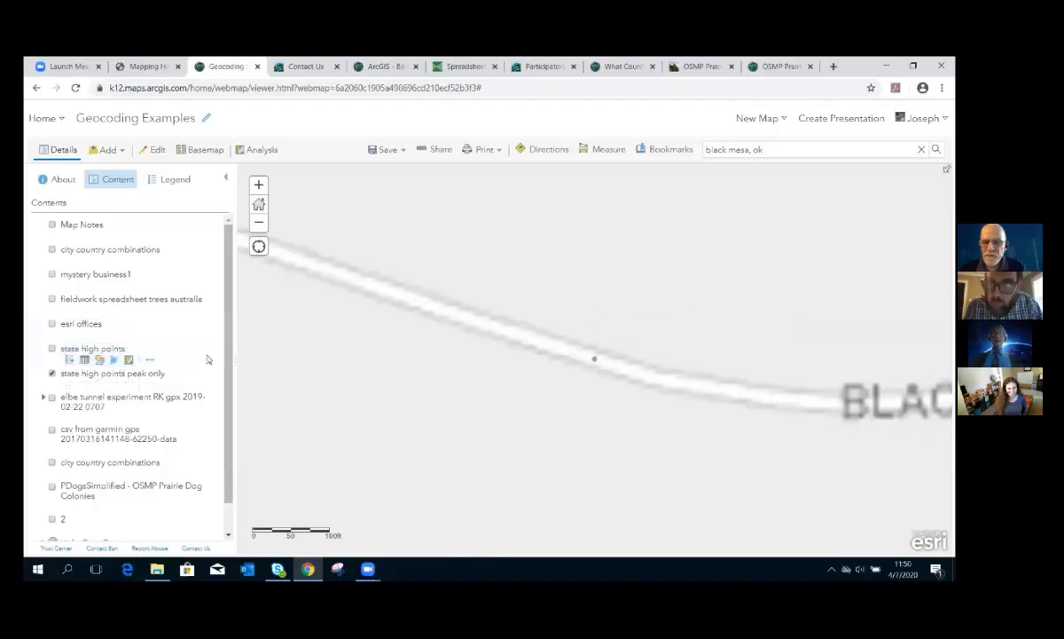
# Zoom the map to the extent of the state high points peak only layer.
pyautogui.click(149, 384)
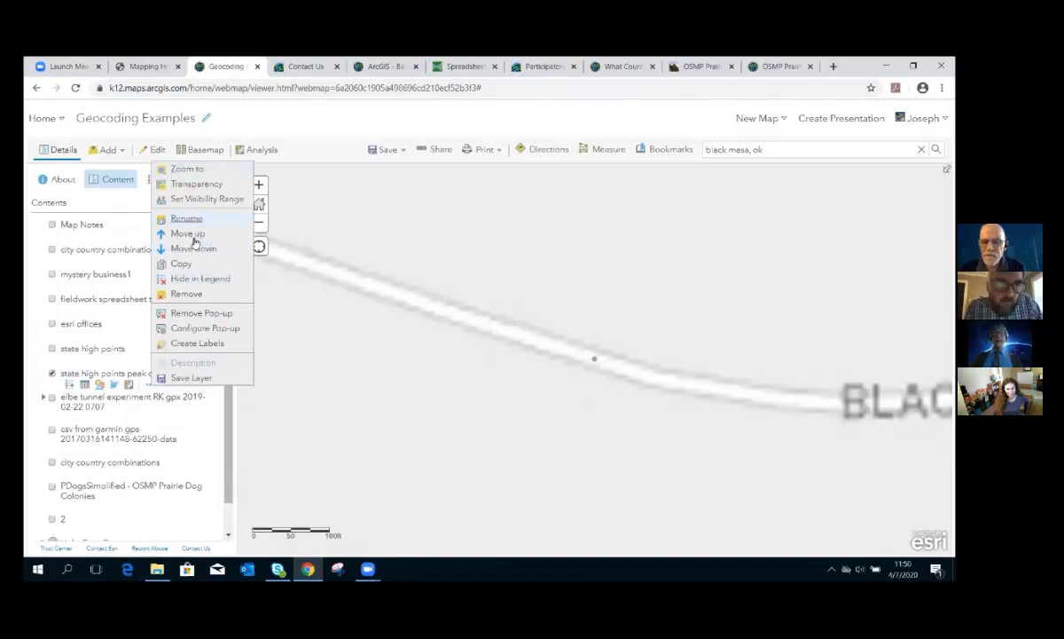
pyautogui.click(182, 168)
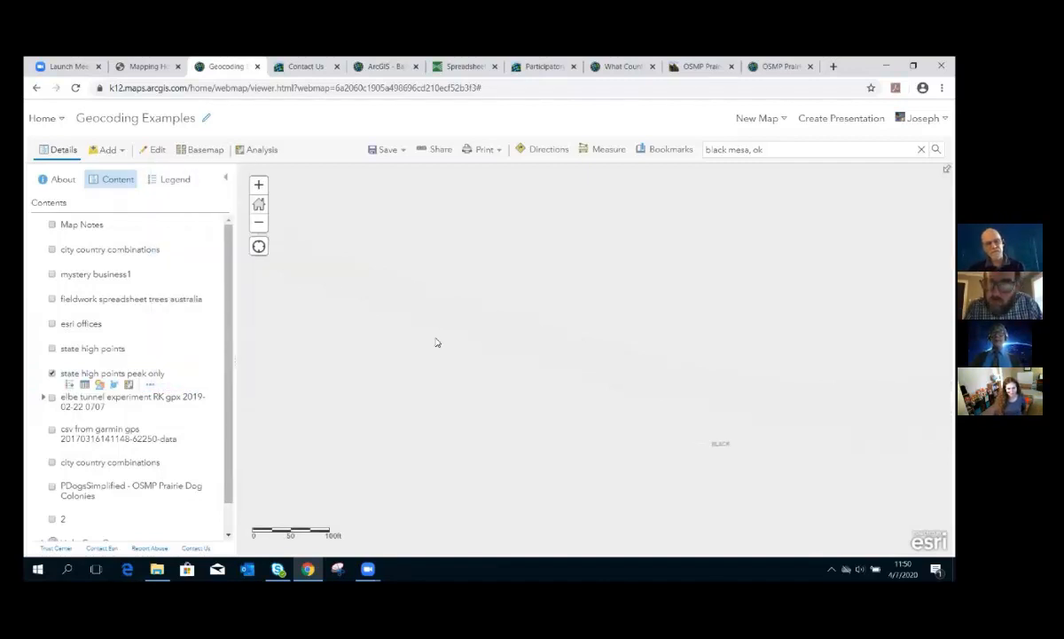
pyautogui.moveTo(510, 379); pyautogui.dragTo(352, 288)
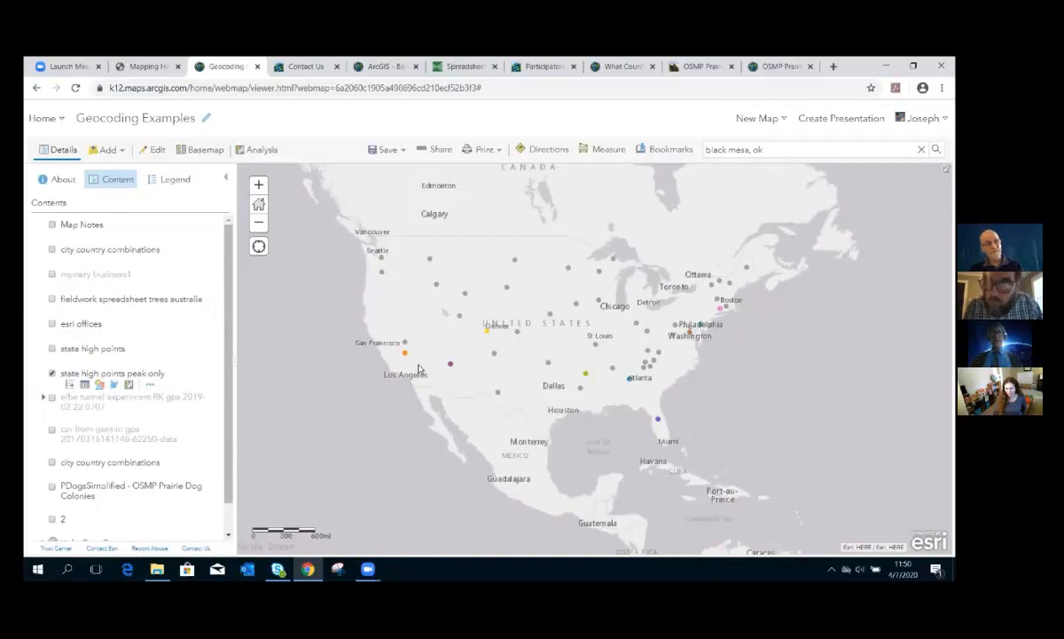
# Replace the state high points peak only layer with state high points and show its table through the LAT and LONG columns.
pyautogui.click(52, 374)
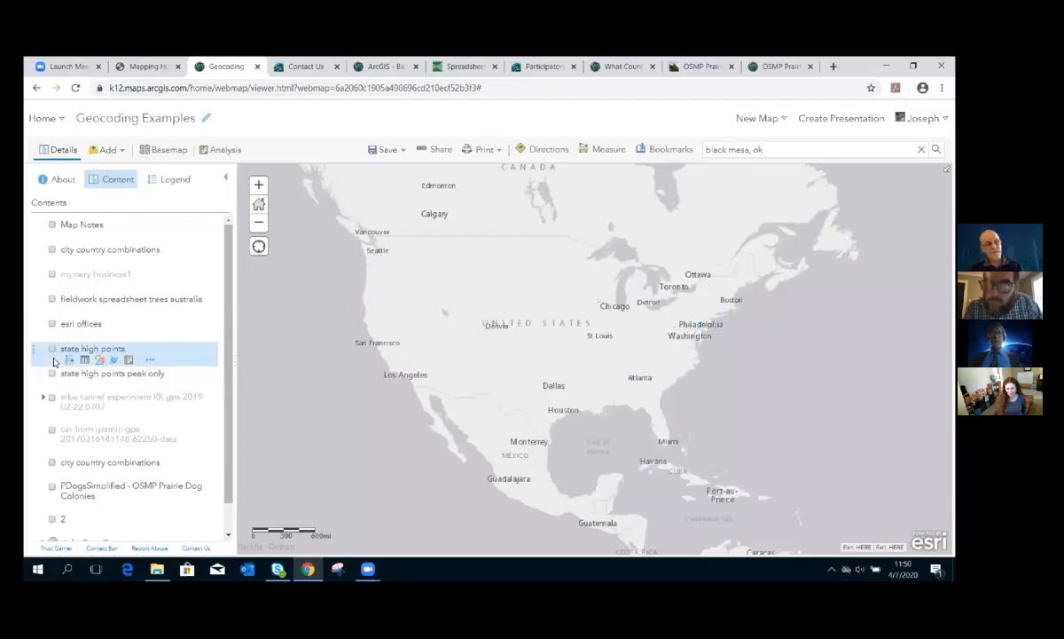
pyautogui.click(51, 349)
pyautogui.click(80, 360)
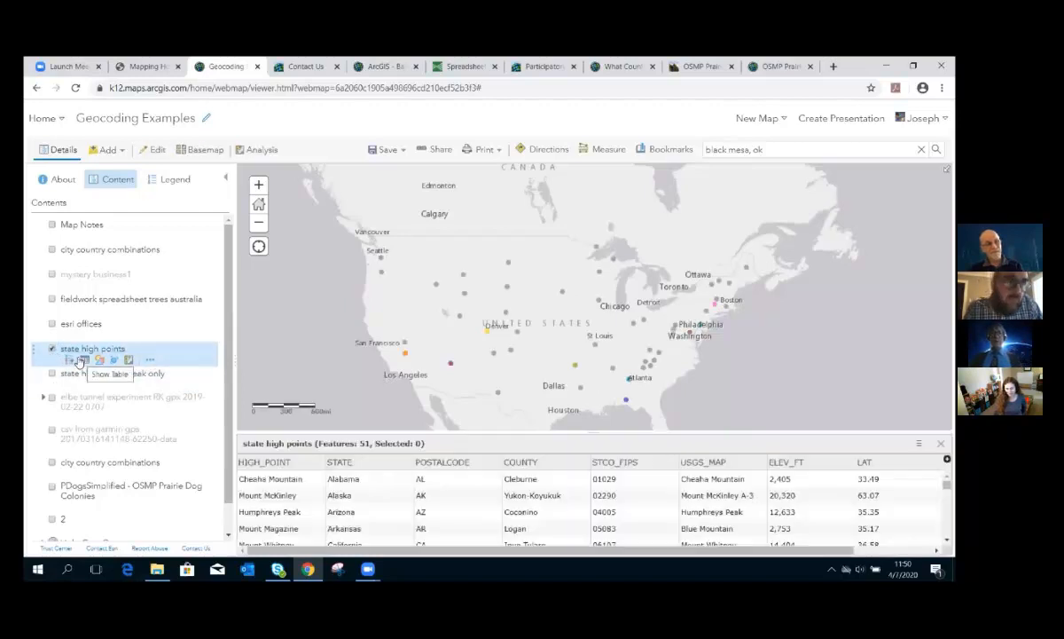
pyautogui.moveTo(397, 433); pyautogui.dragTo(395, 406)
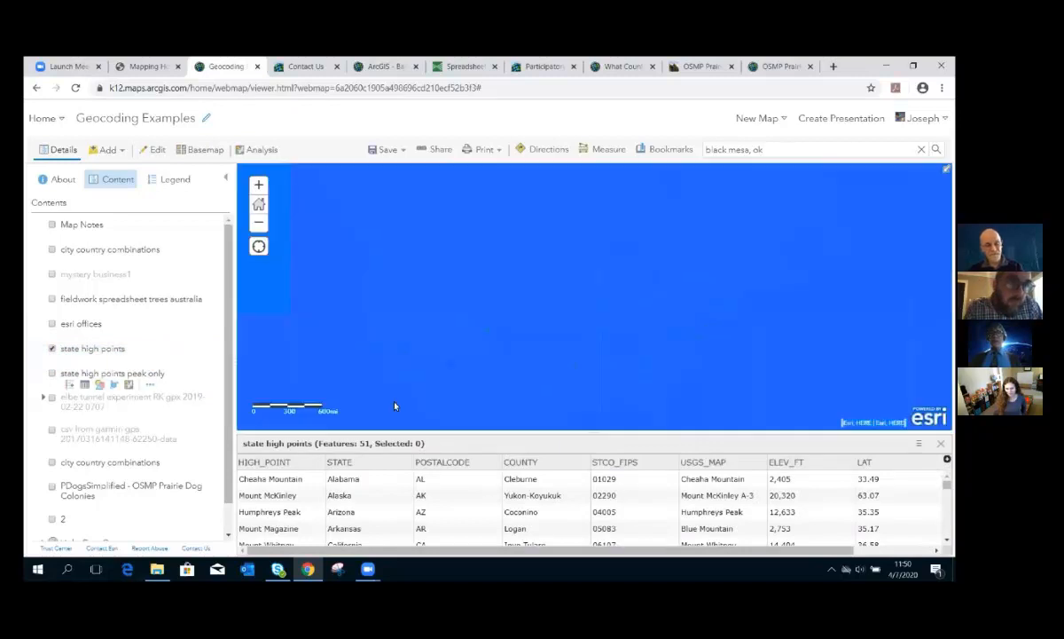
pyautogui.scroll(-1, 402, 428)
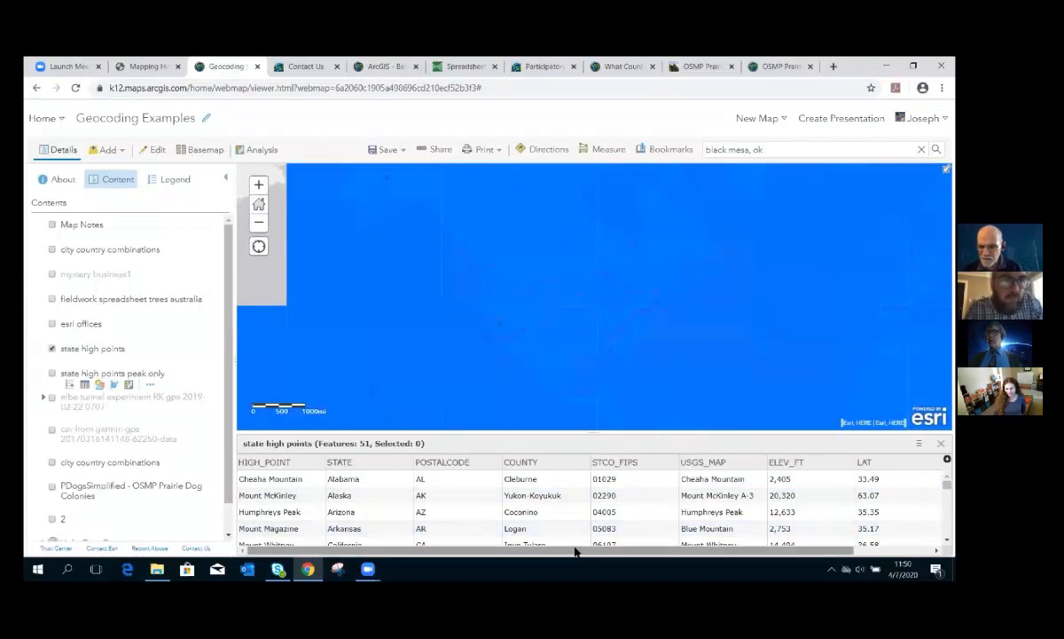
pyautogui.moveTo(575, 549); pyautogui.dragTo(694, 572)
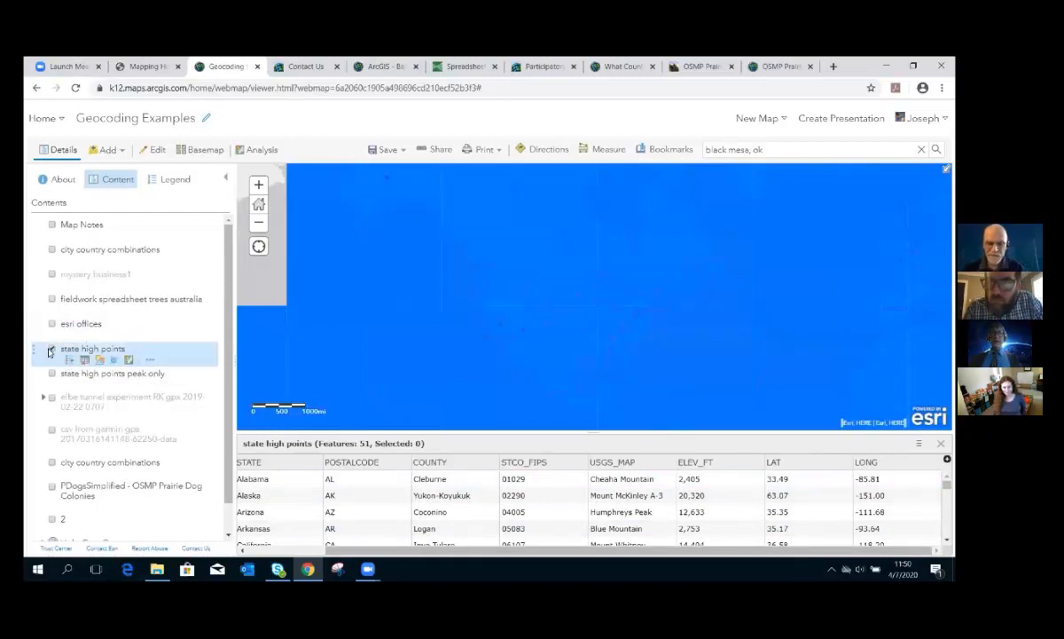
# Compare both high-point layers over the United States by toggling state high points peak only, and turn both layers off.
pyautogui.scroll(-2, 489, 345)
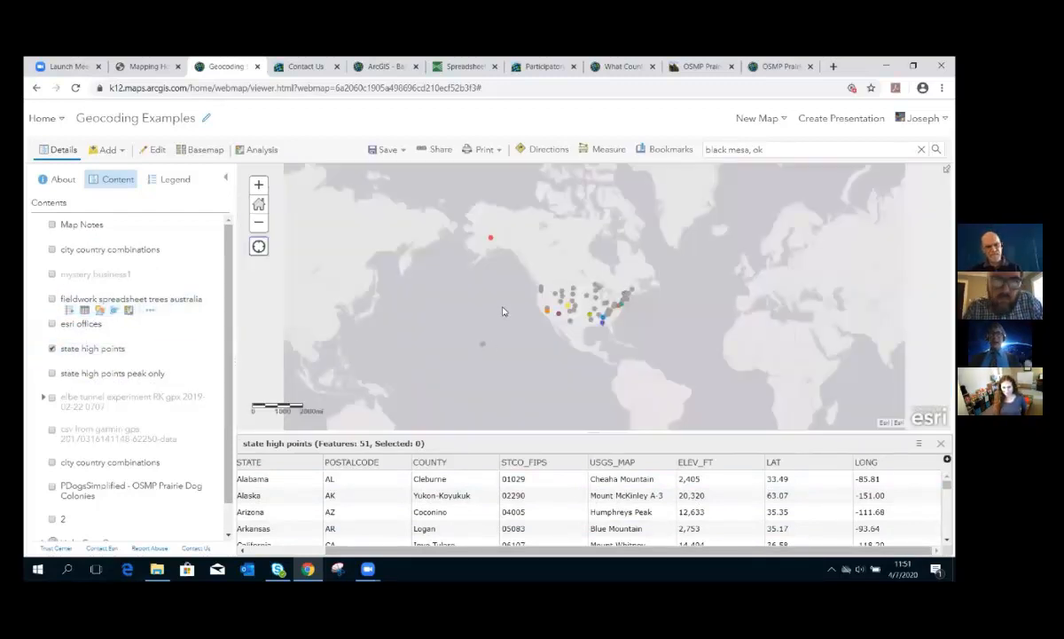
pyautogui.moveTo(530, 261); pyautogui.dragTo(655, 352)
pyautogui.click(53, 375)
pyautogui.click(52, 376)
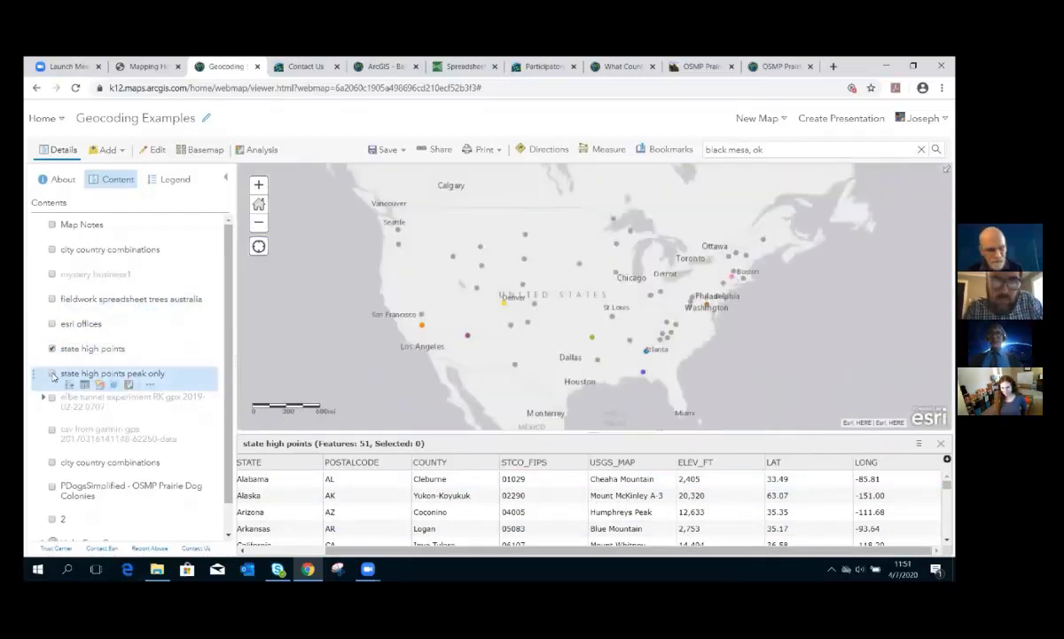
pyautogui.click(52, 375)
pyautogui.click(52, 375)
pyautogui.click(52, 375)
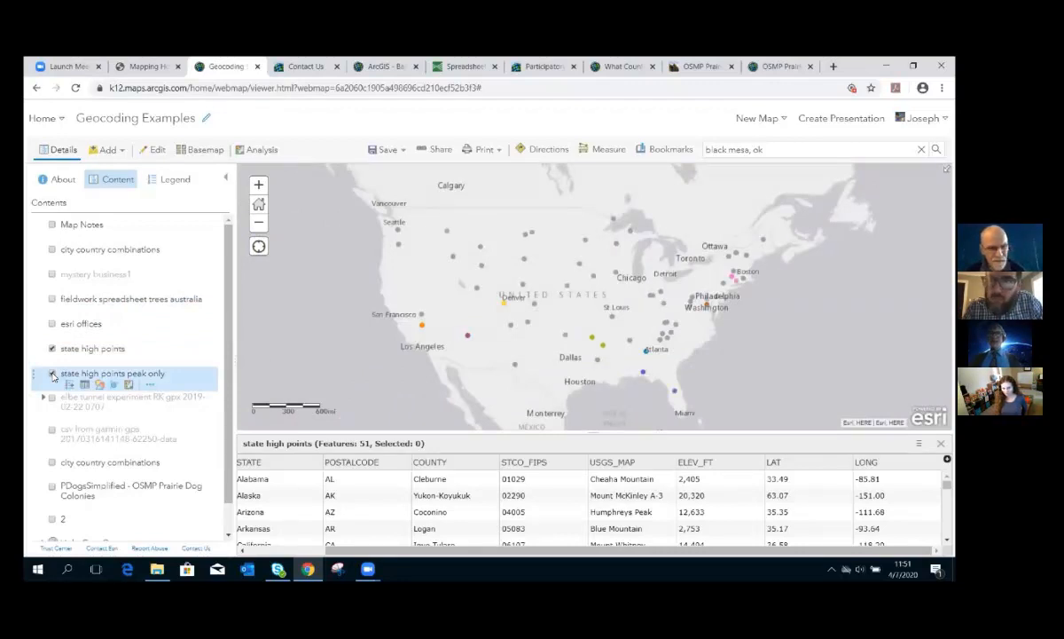
pyautogui.click(52, 375)
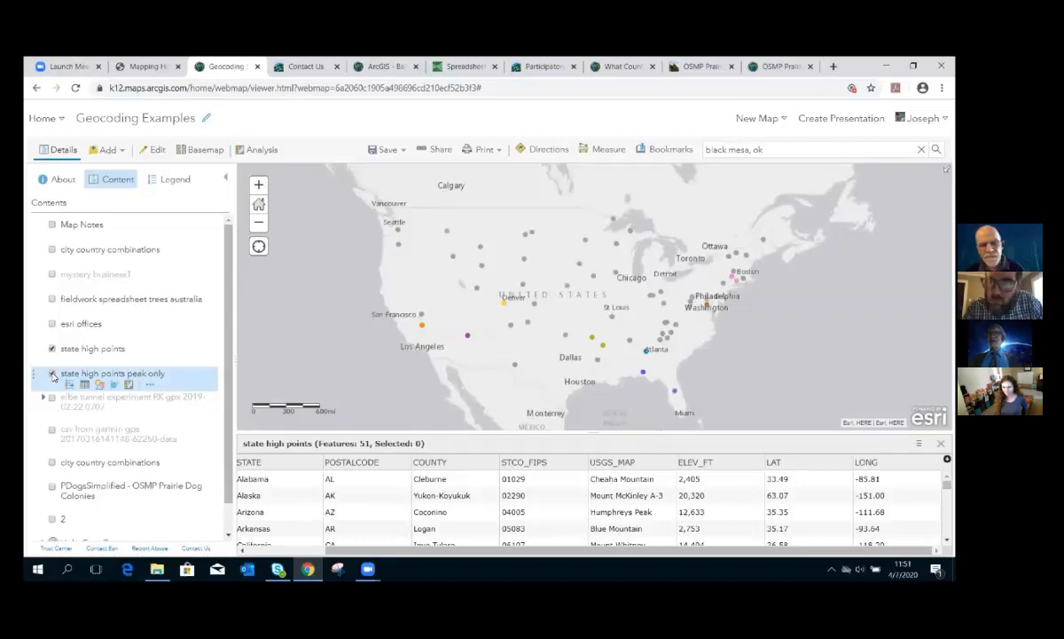
pyautogui.click(52, 375)
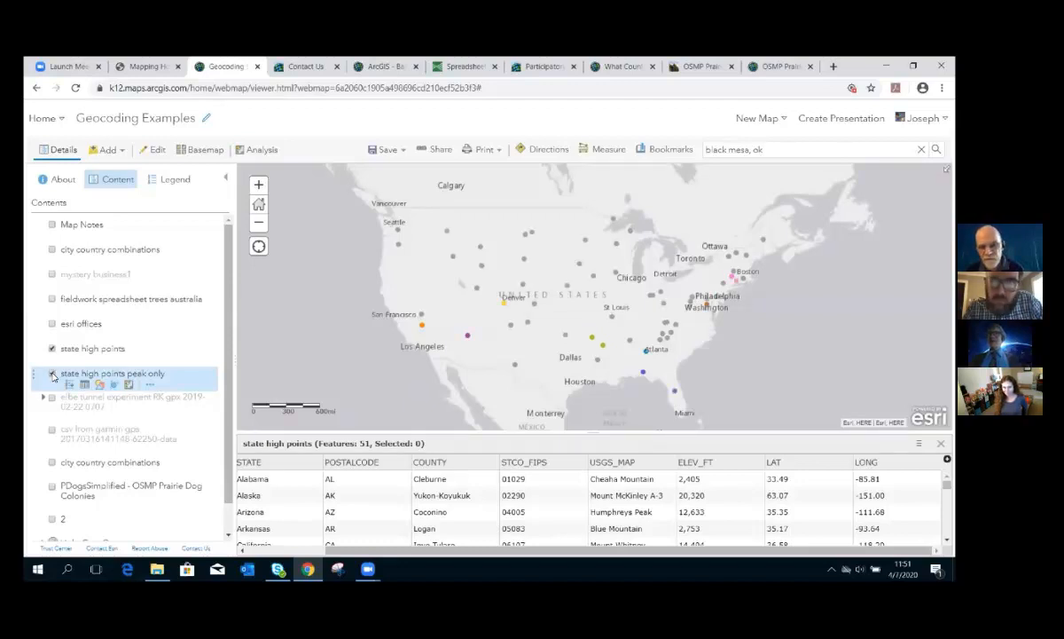
pyautogui.click(52, 375)
pyautogui.click(52, 375)
pyautogui.click(52, 375)
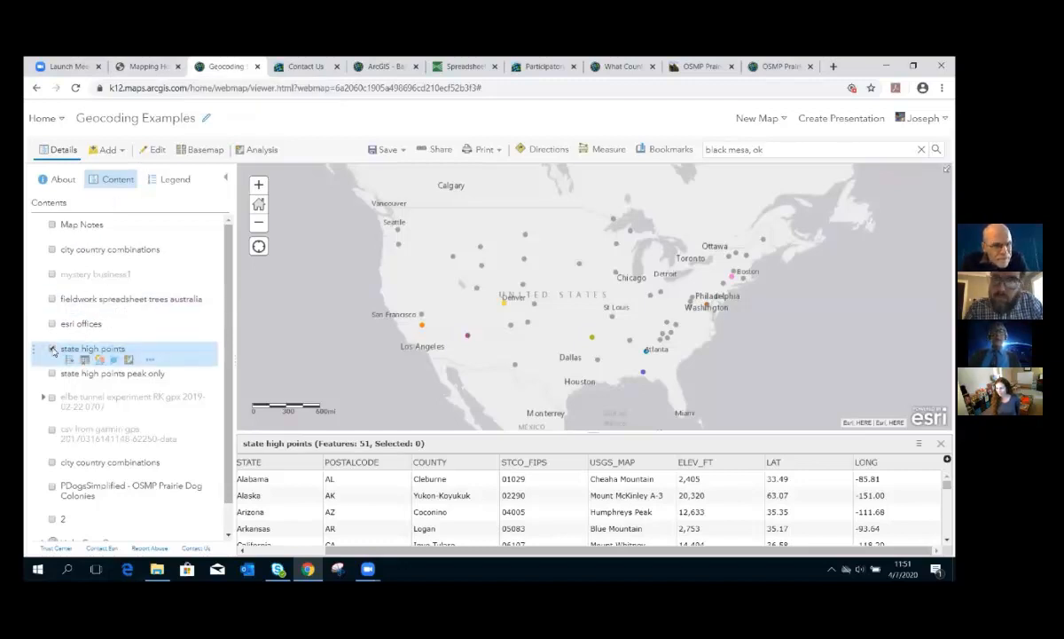
pyautogui.click(51, 348)
# Open fieldwork_spreadsheet_trees_australia.csv in Excel, widen the treeht_m column to read the data, and close it without saving to return to the map.
pyautogui.click(156, 570)
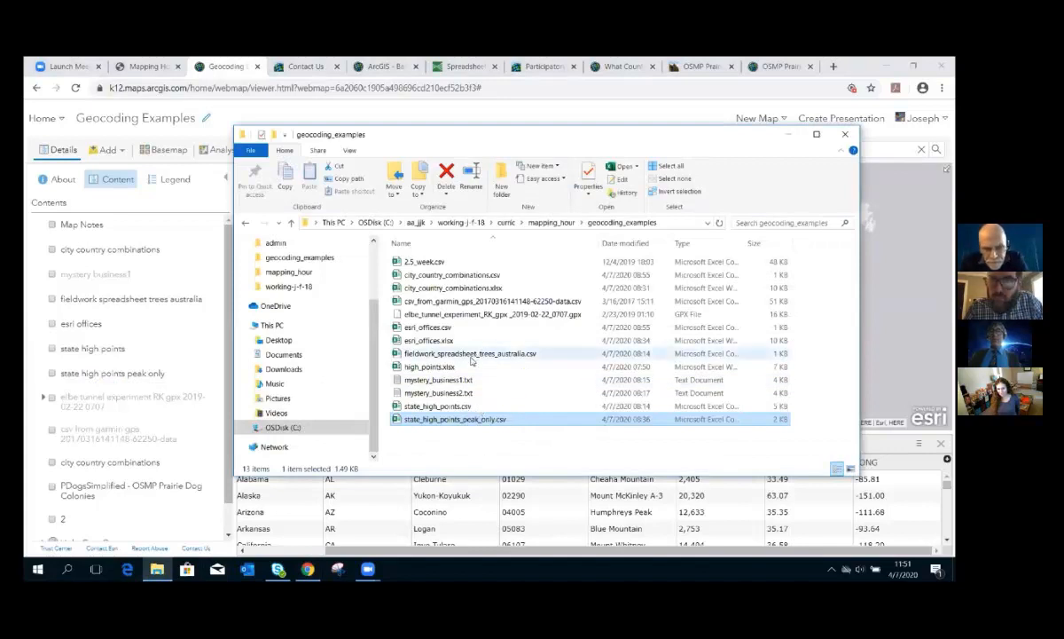
pyautogui.doubleClick(471, 357)
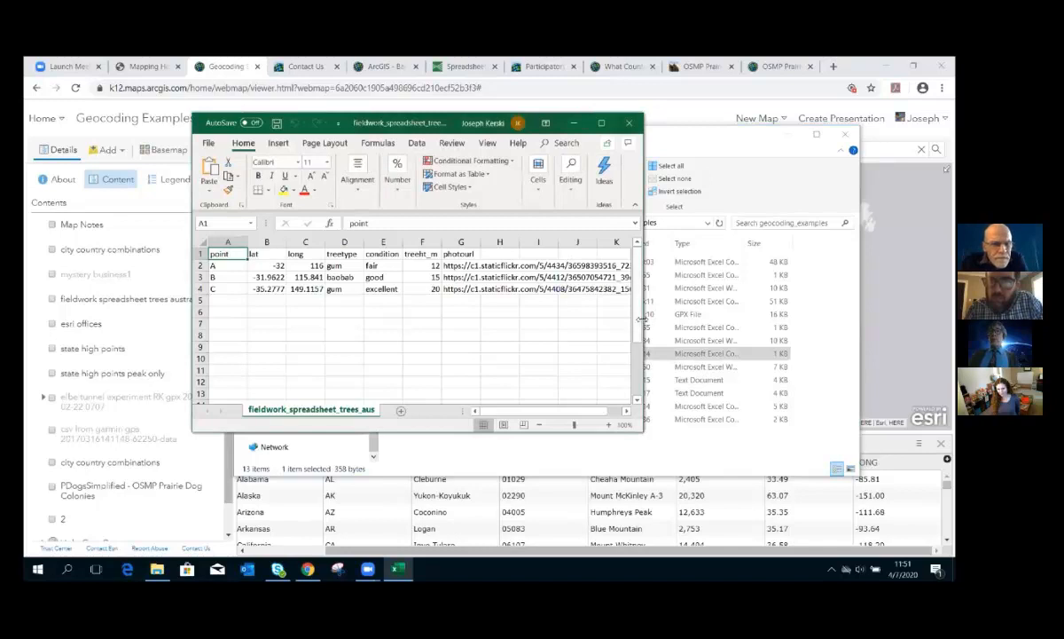
pyautogui.doubleClick(442, 242)
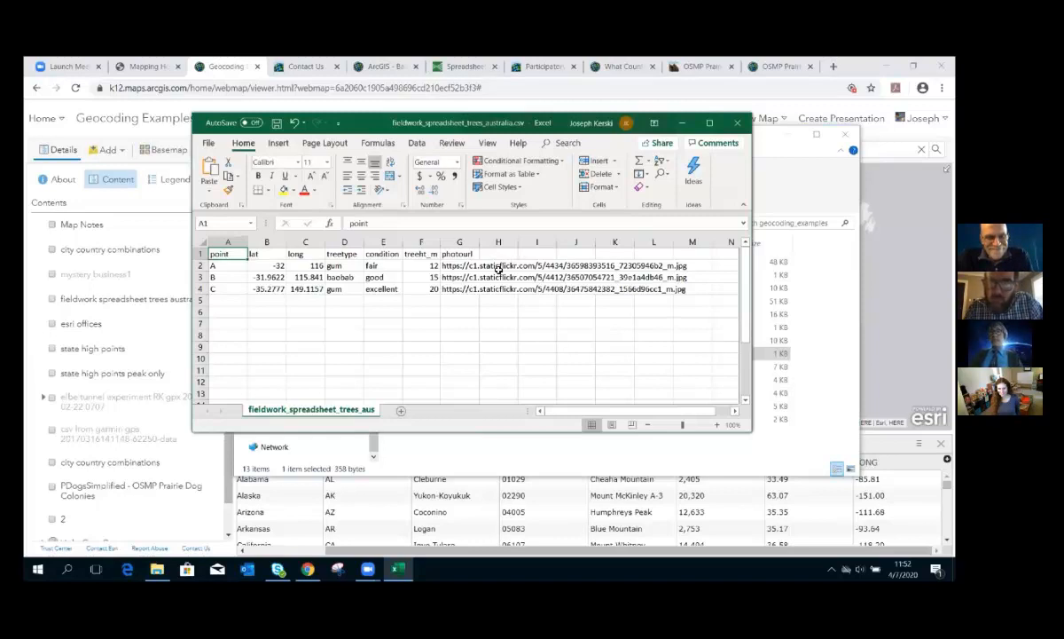
pyautogui.click(738, 129)
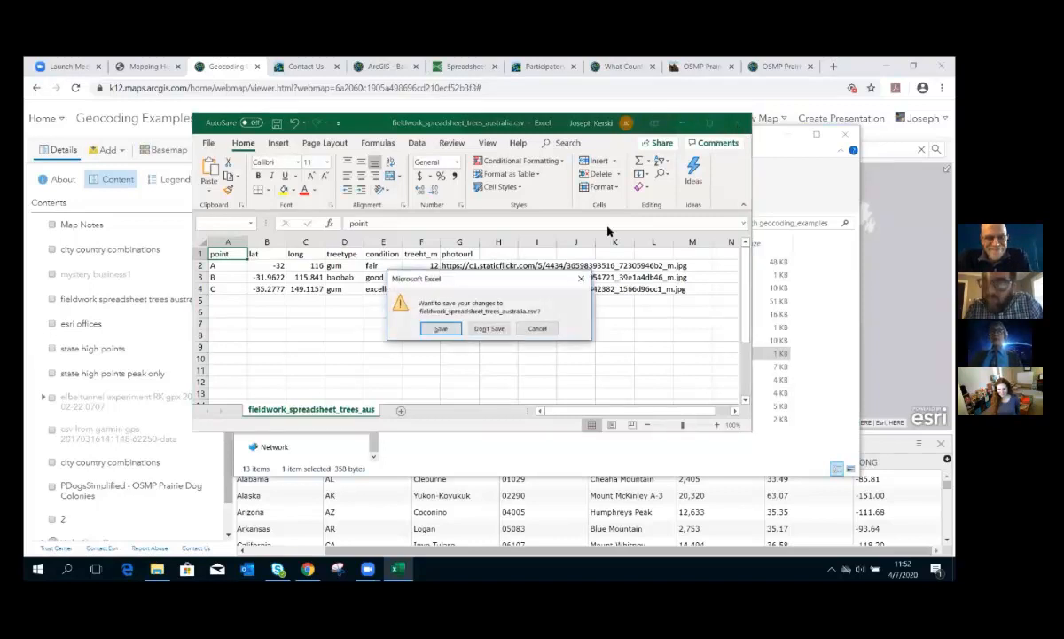
pyautogui.click(460, 308)
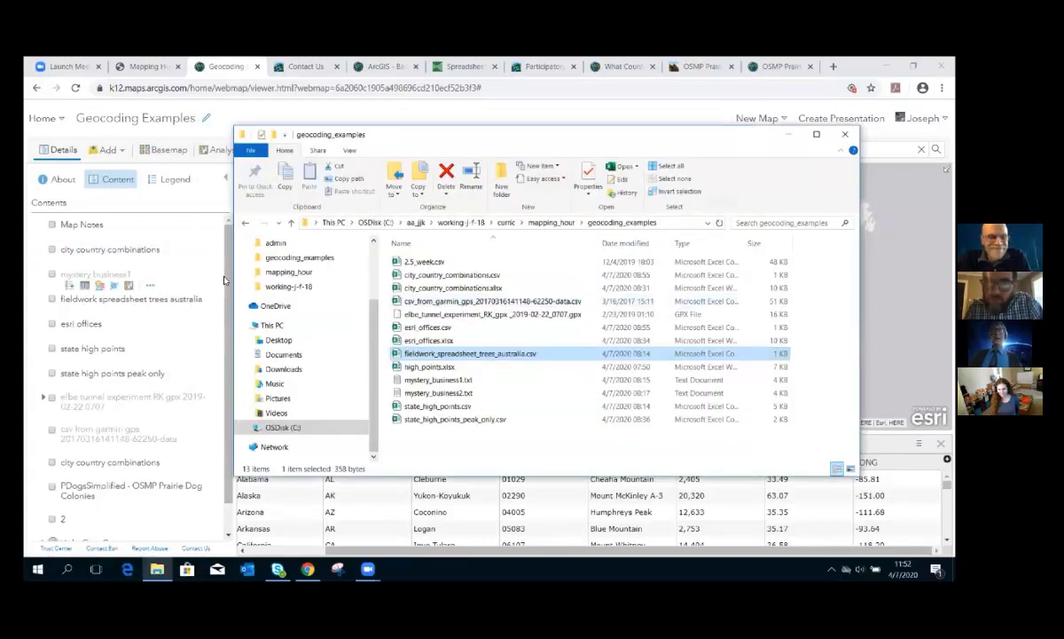
pyautogui.click(213, 262)
pyautogui.click(108, 150)
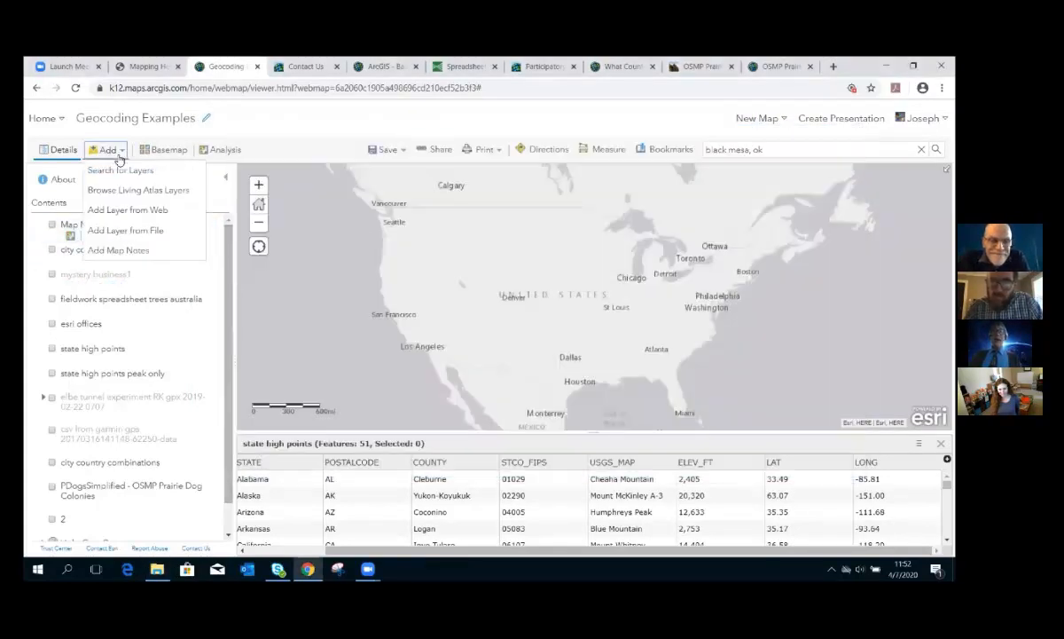
pyautogui.click(229, 252)
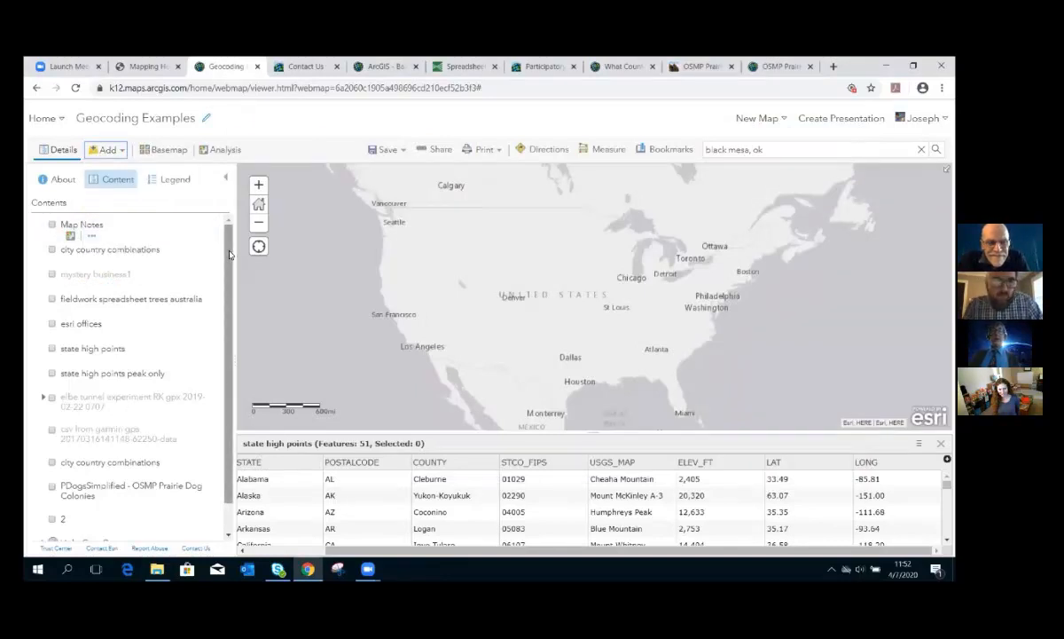
# Turn on the fieldwork spreadsheet trees australia layer and zoom to its points across the whole of Australia.
pyautogui.click(52, 300)
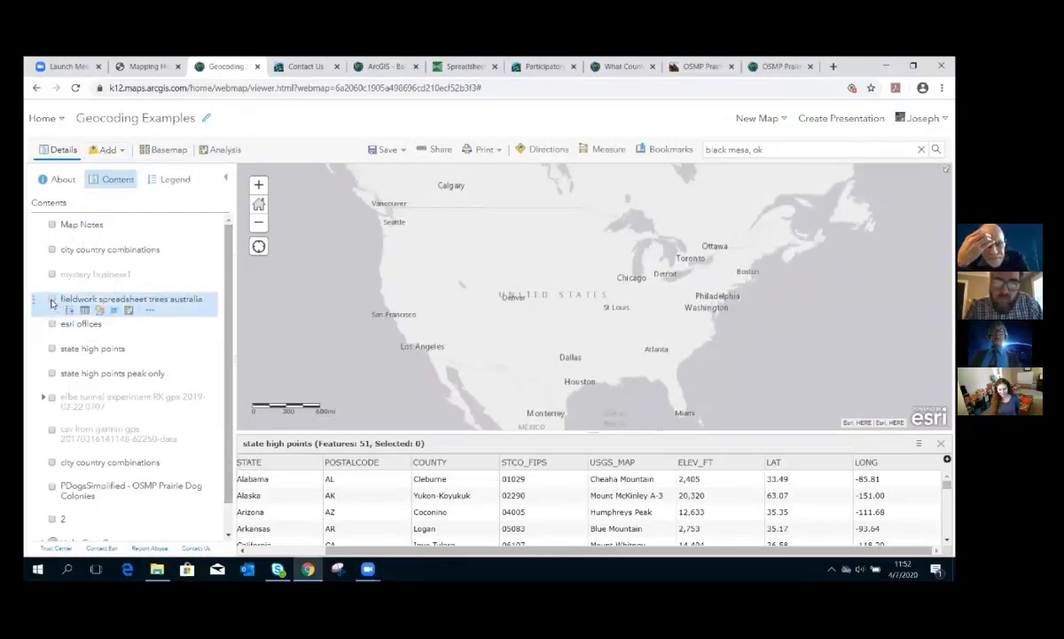
pyautogui.click(152, 312)
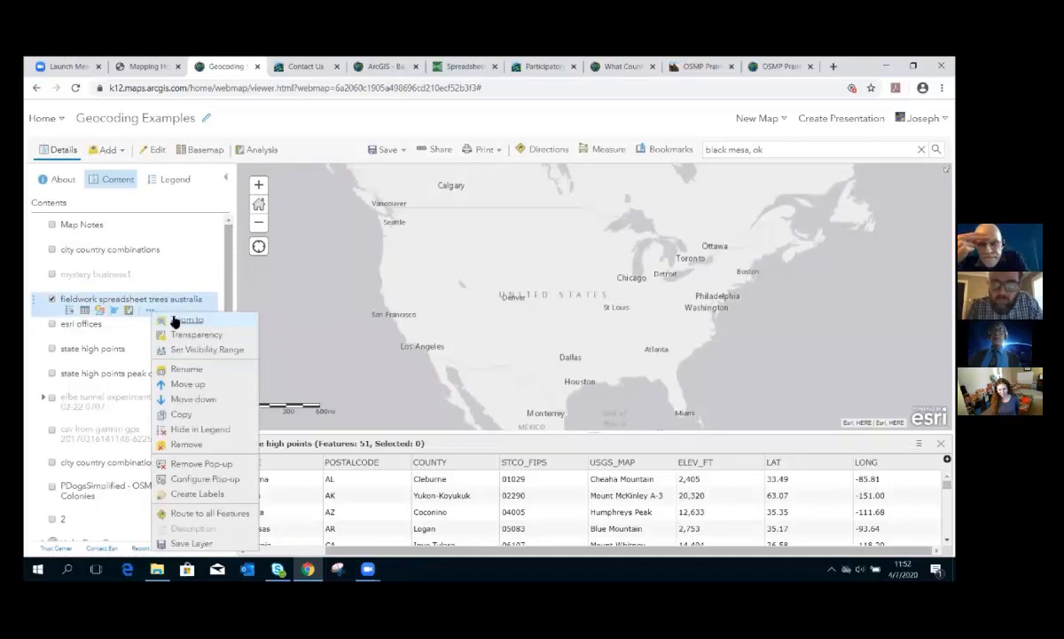
pyautogui.click(187, 320)
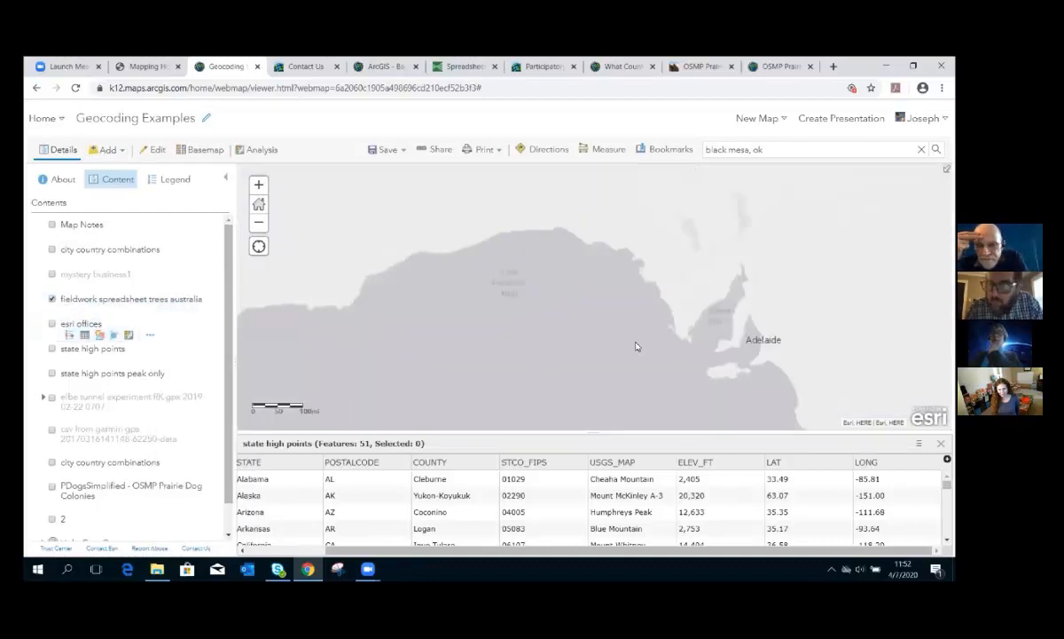
pyautogui.scroll(-2, 635, 328)
pyautogui.scroll(-2, 629, 335)
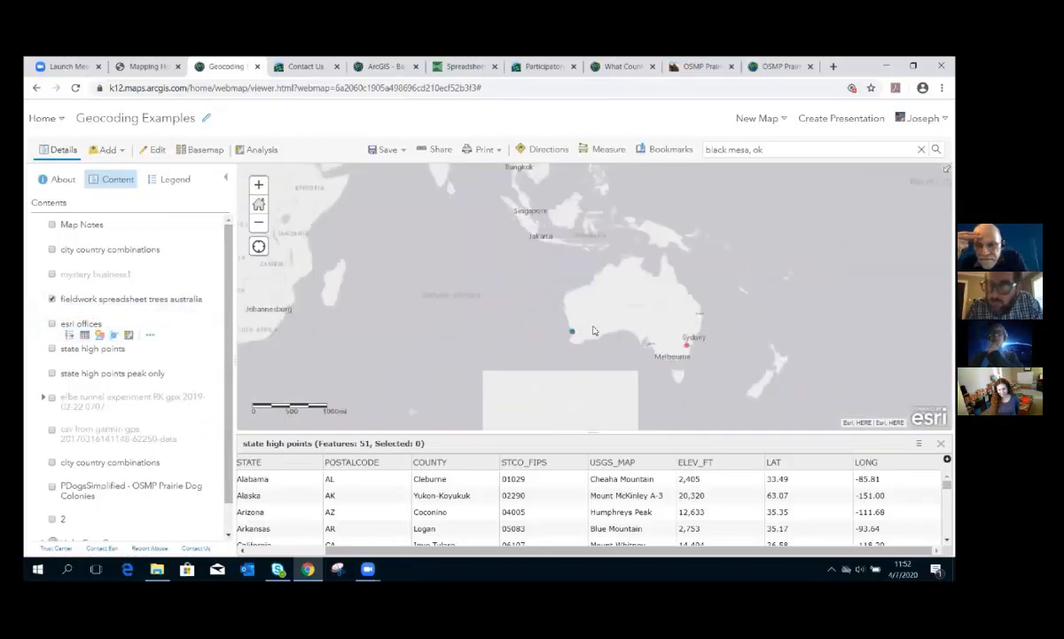
pyautogui.scroll(1, 591, 330)
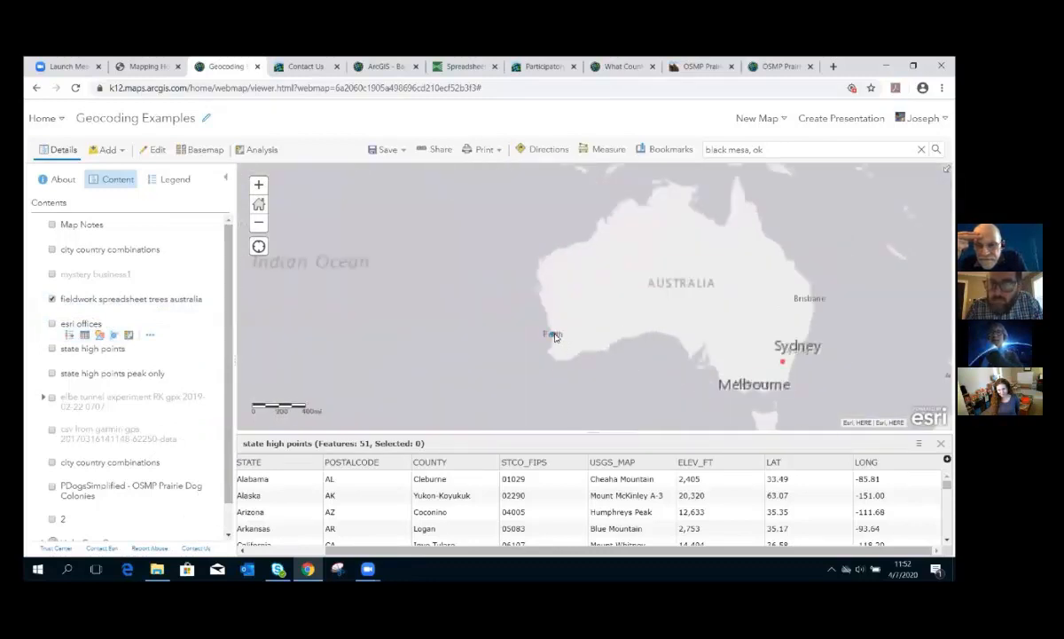
# Inspect the attributes of the tree point at Perth, view its linked photo, and return to the map.
pyautogui.click(552, 337)
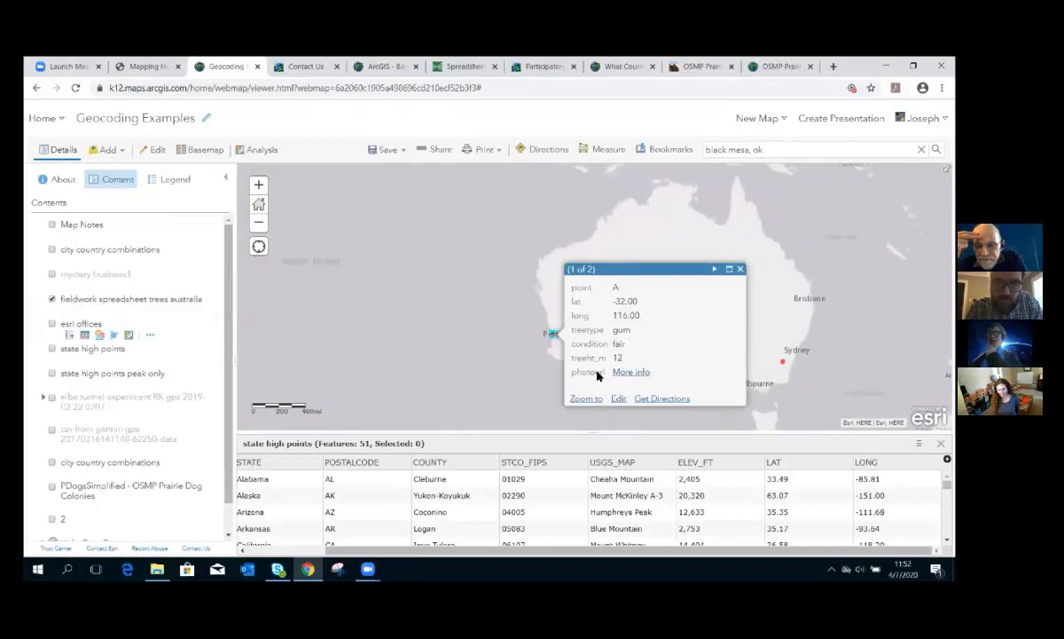
pyautogui.click(614, 372)
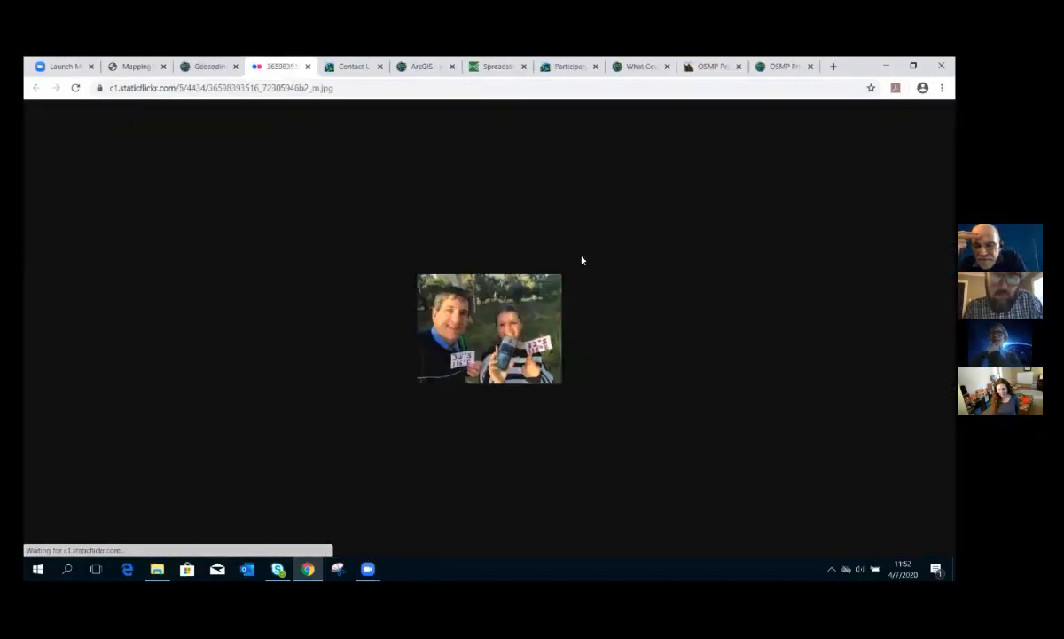
pyautogui.click(308, 67)
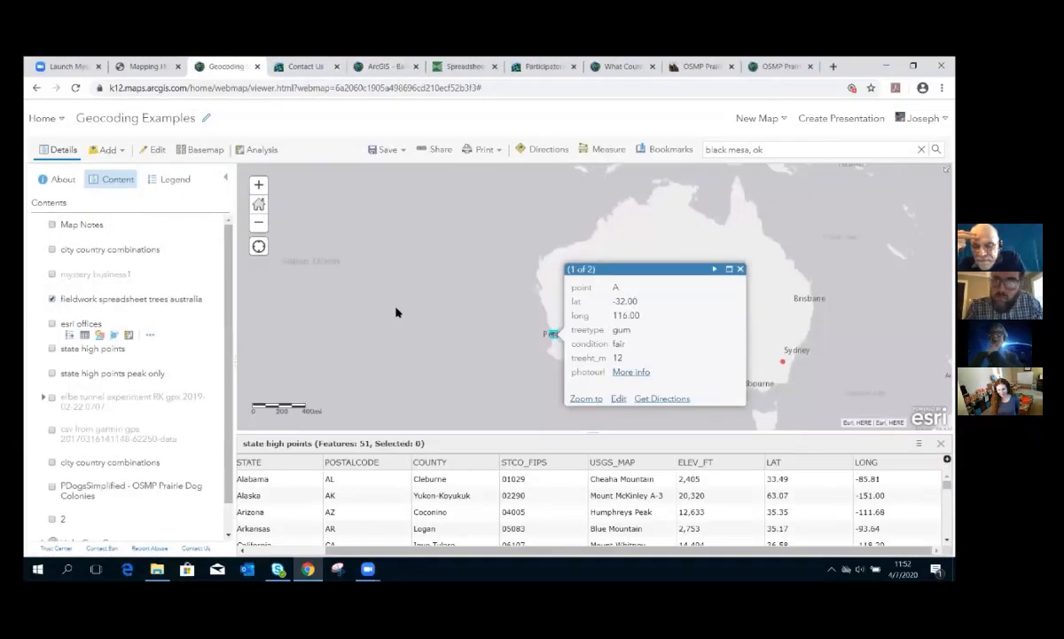
# Inspect the tree point between Sydney and Melbourne, view its linked photo, and turn the tree fieldwork layer off.
pyautogui.click(782, 361)
pyautogui.click(748, 319)
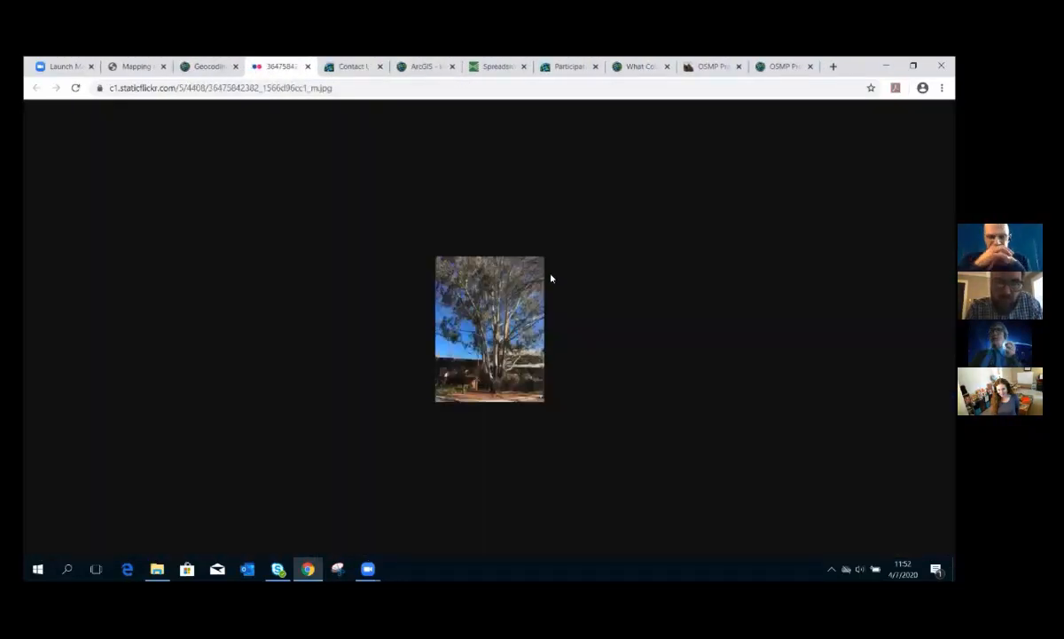
pyautogui.click(308, 66)
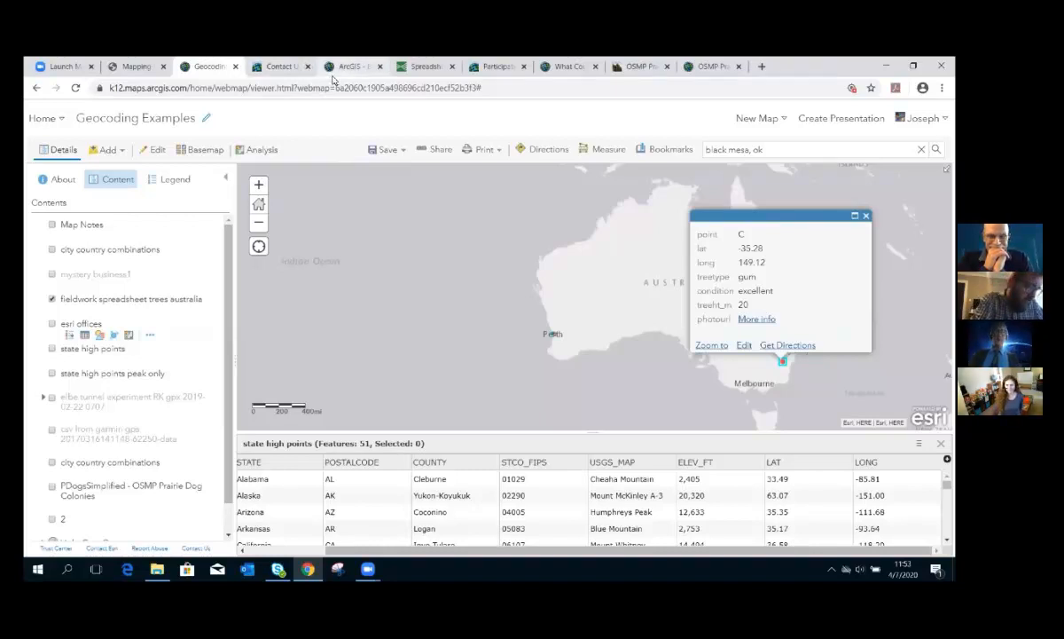
pyautogui.click(52, 299)
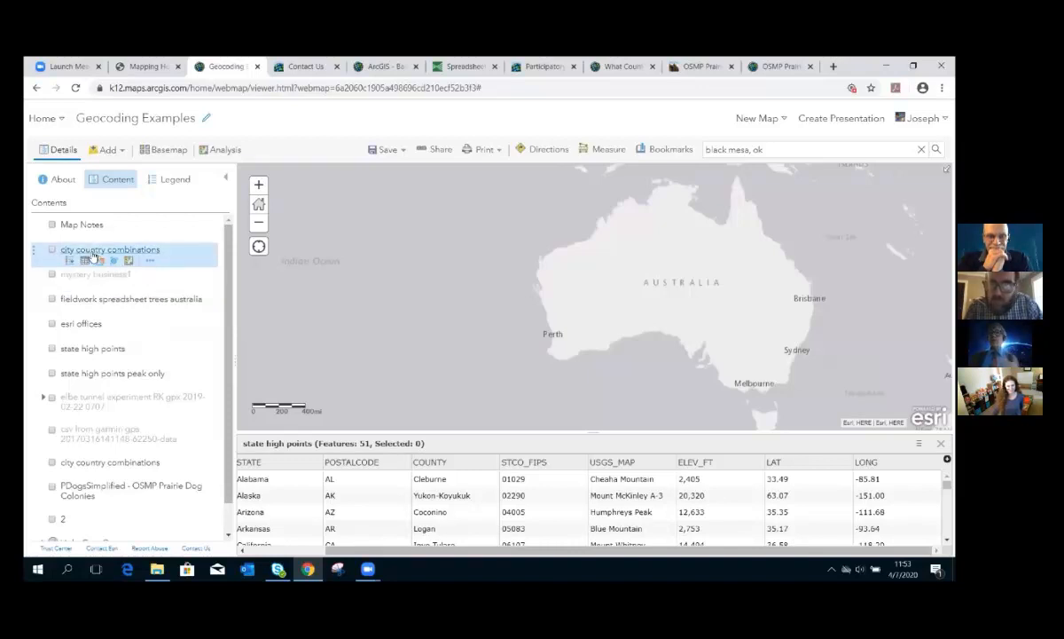
# Turn on the csv from garmin gps layer and zoom to its recorded track near San Bernardino National Forest.
pyautogui.click(52, 432)
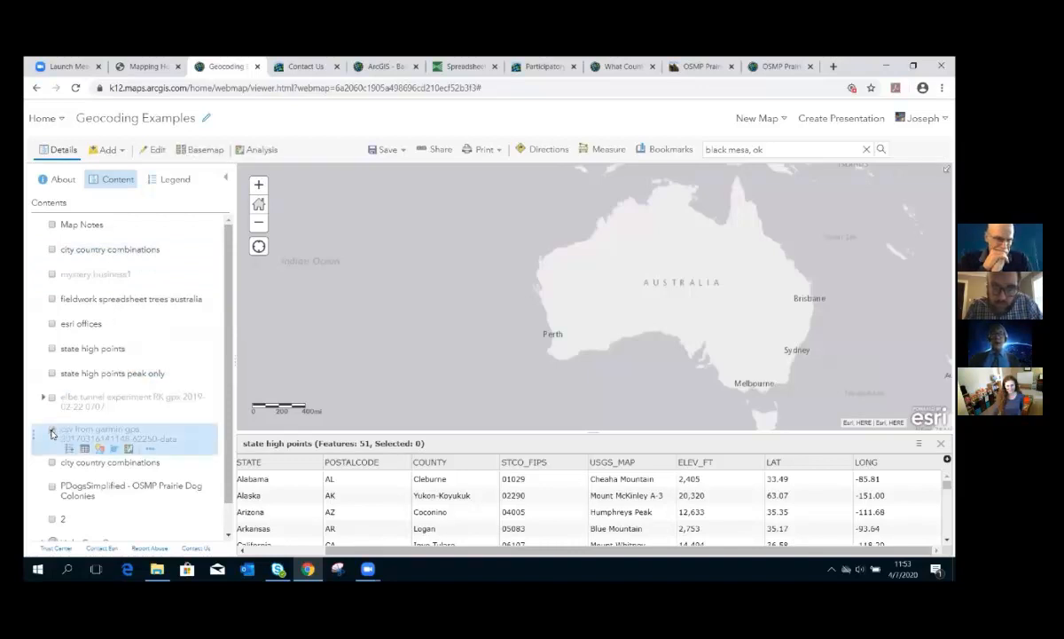
pyautogui.click(150, 451)
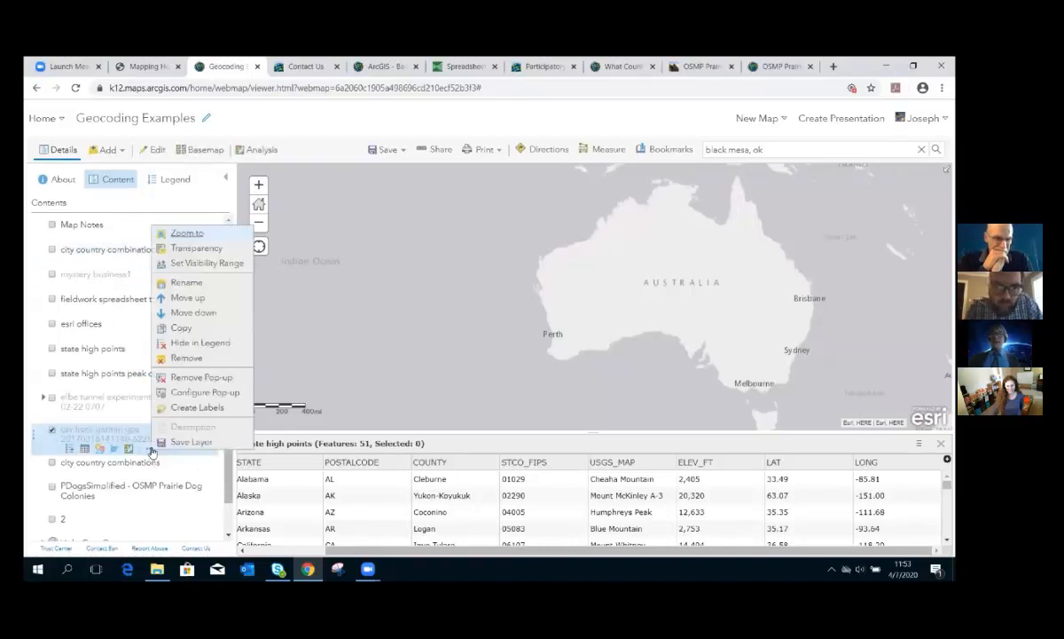
pyautogui.click(188, 233)
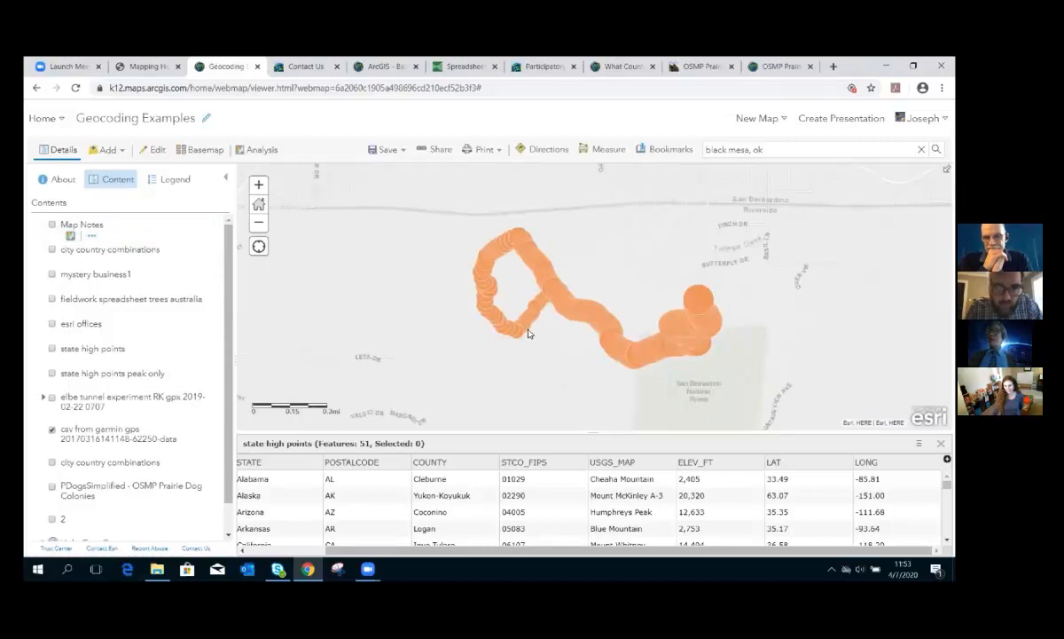
pyautogui.scroll(1, 530, 333)
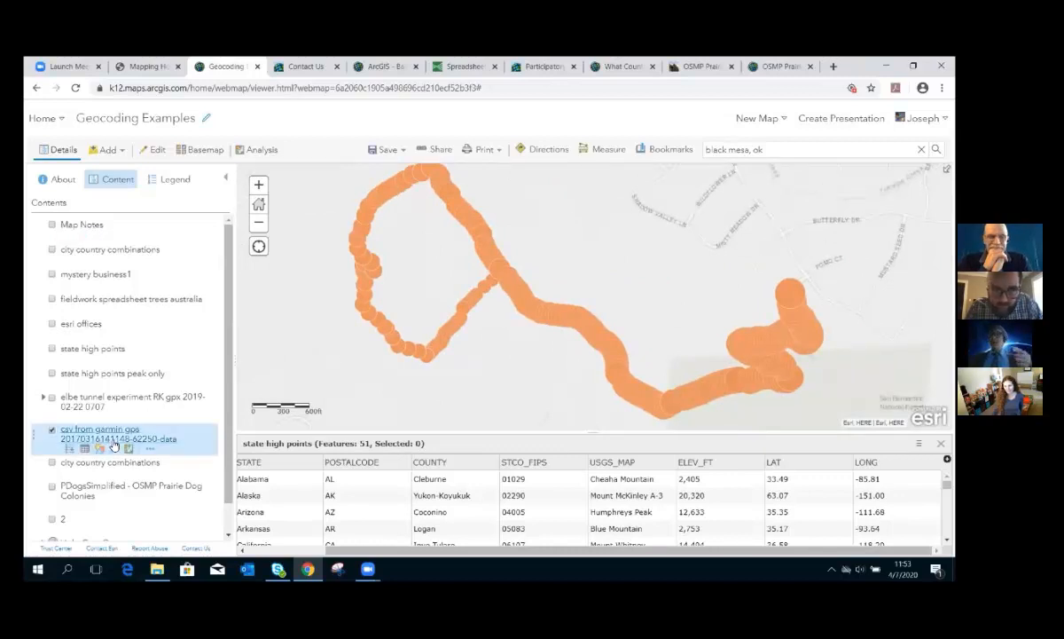
pyautogui.click(121, 151)
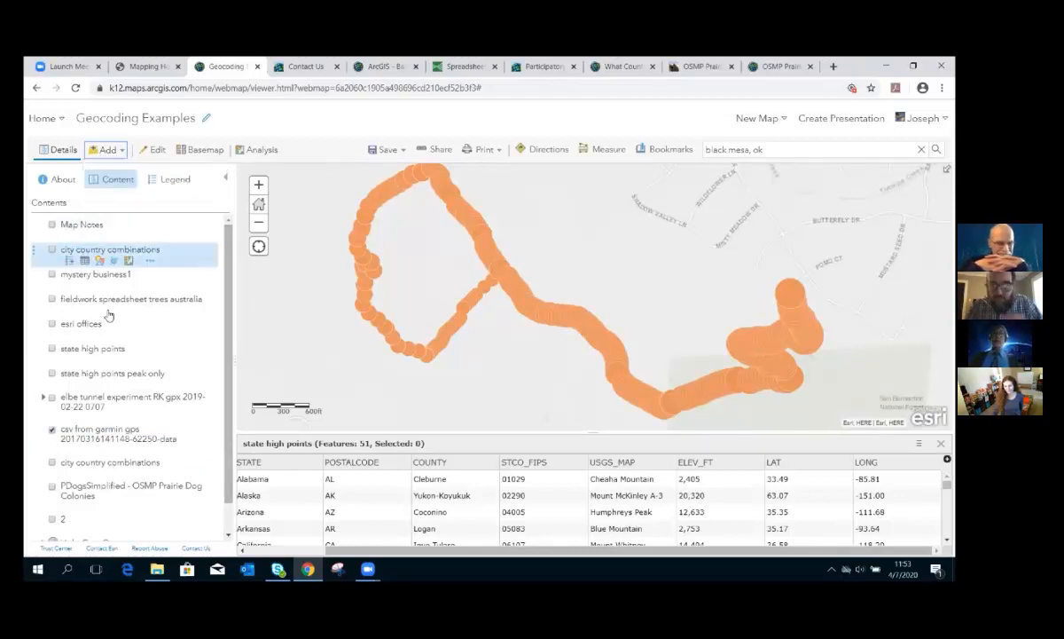
# Replace the Garmin GPS layer with the elbe tunnel experiment RK gpx layer and zoom to its extent.
pyautogui.click(51, 428)
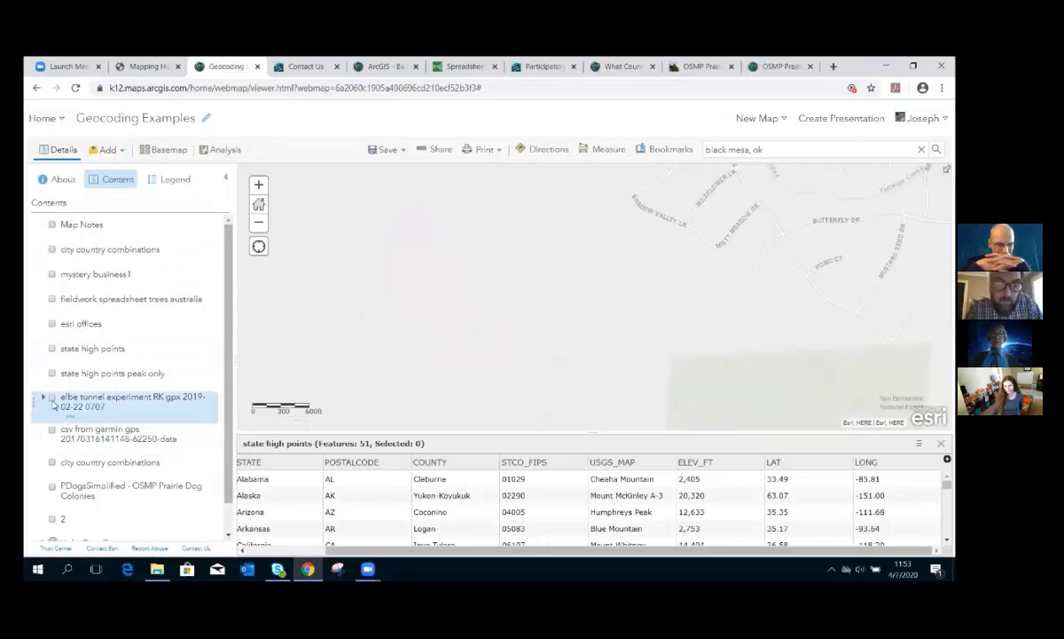
pyautogui.click(52, 396)
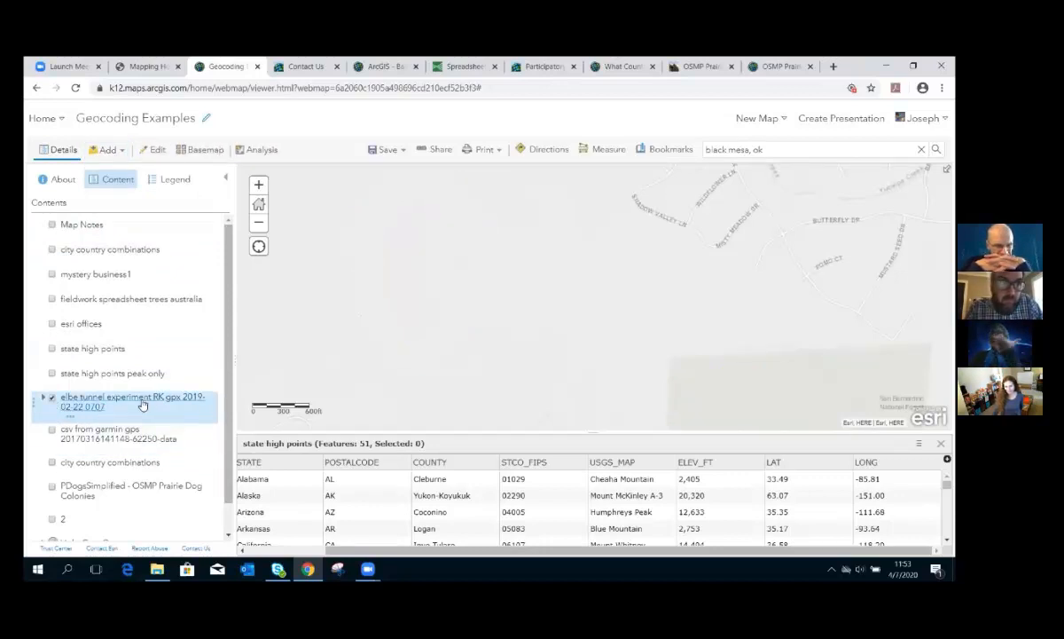
pyautogui.click(71, 415)
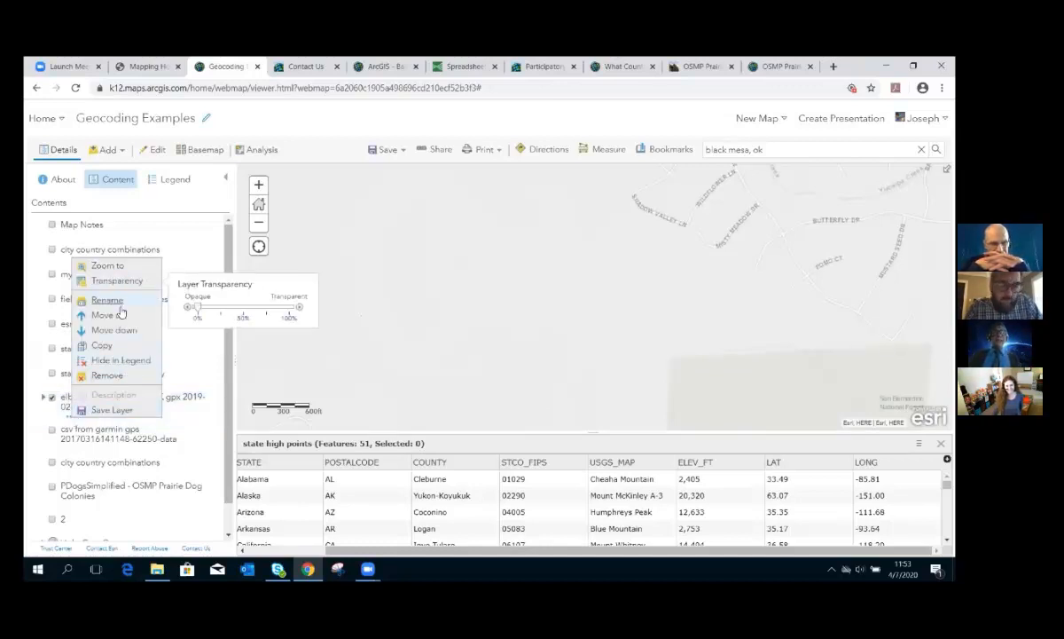
pyautogui.click(108, 265)
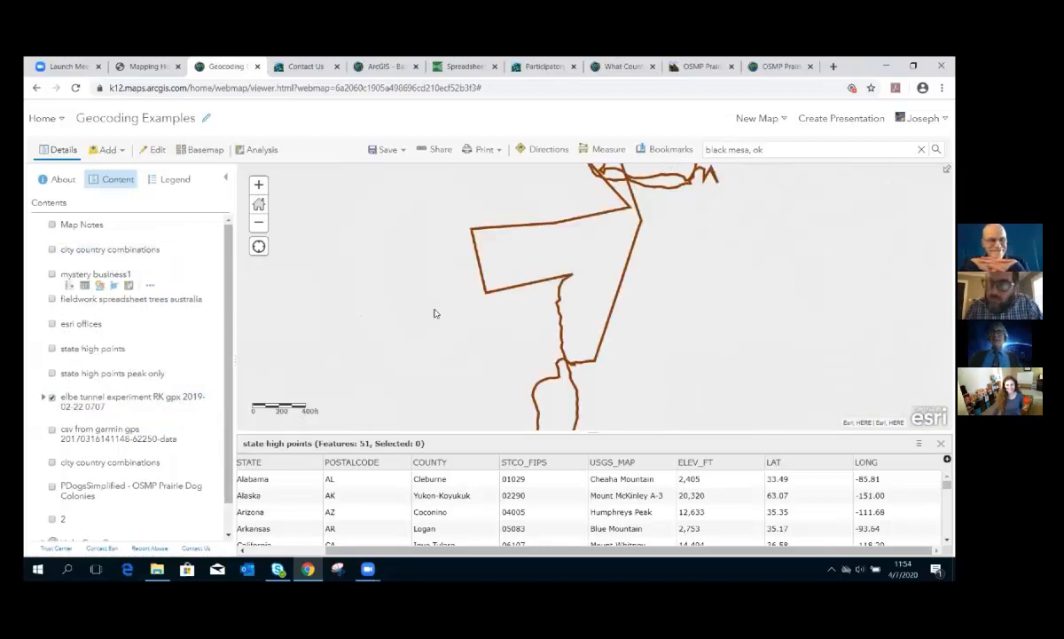
# Examine the Elbe tunnel GPS track where it crosses the river, and turn that layer off.
pyautogui.scroll(-1, 477, 311)
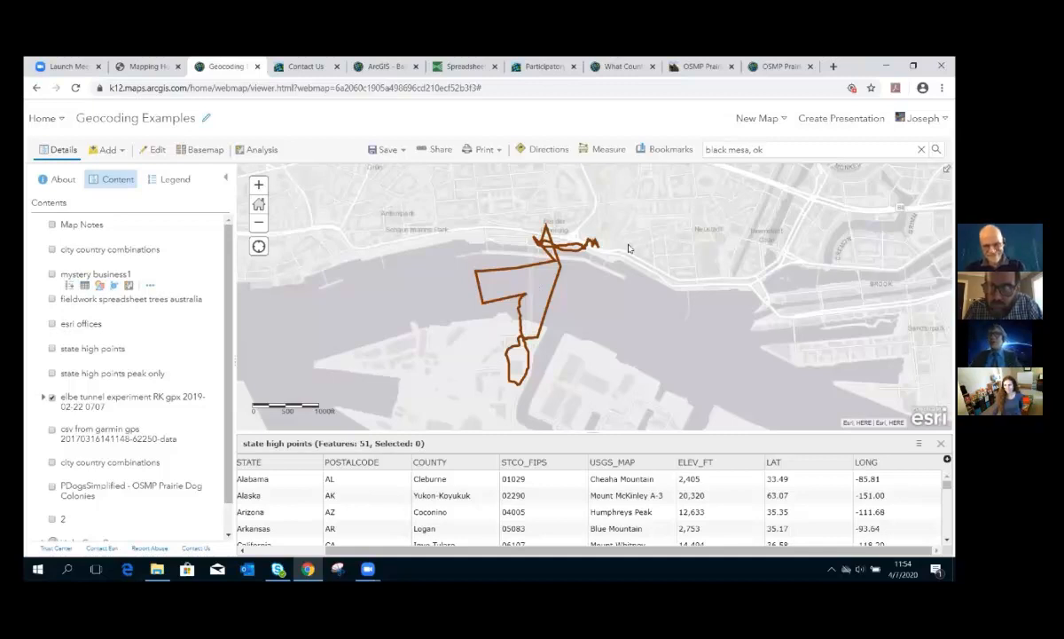
pyautogui.scroll(2, 576, 248)
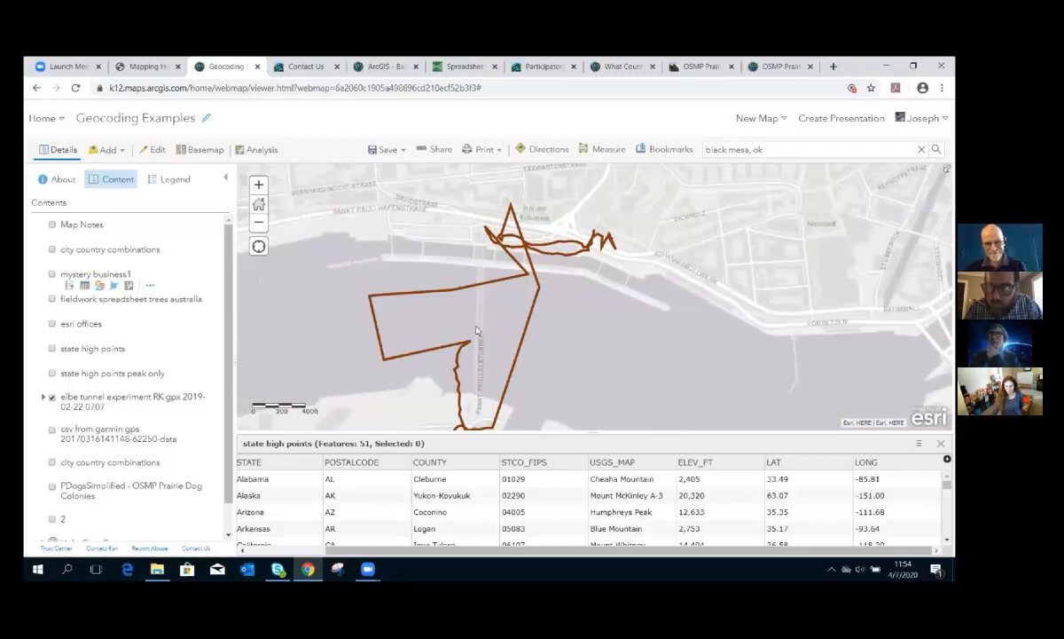
pyautogui.moveTo(446, 307); pyautogui.dragTo(472, 237)
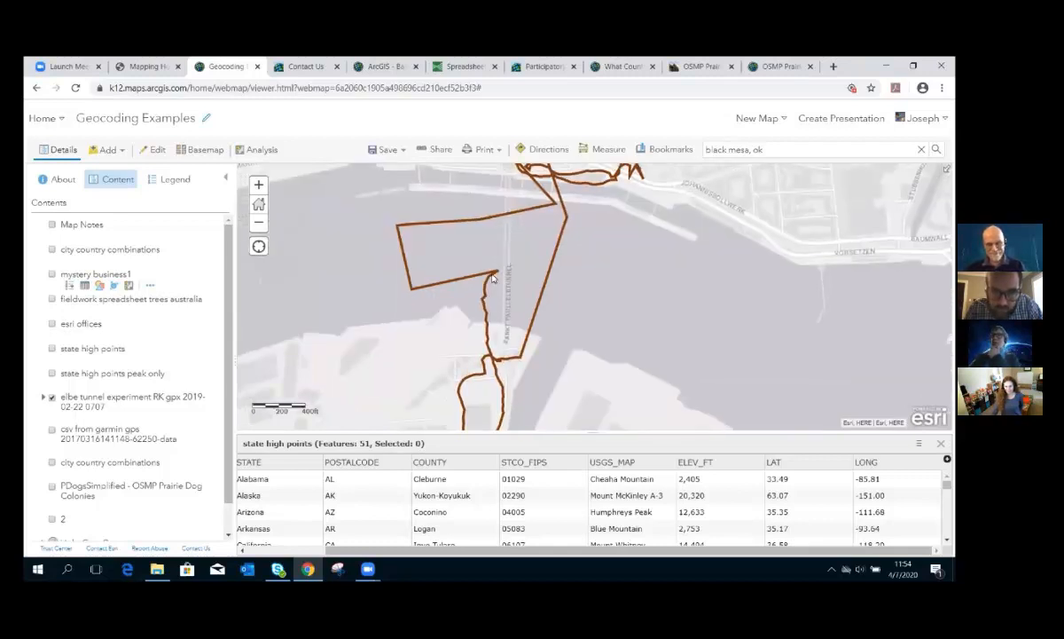
pyautogui.scroll(-2, 493, 279)
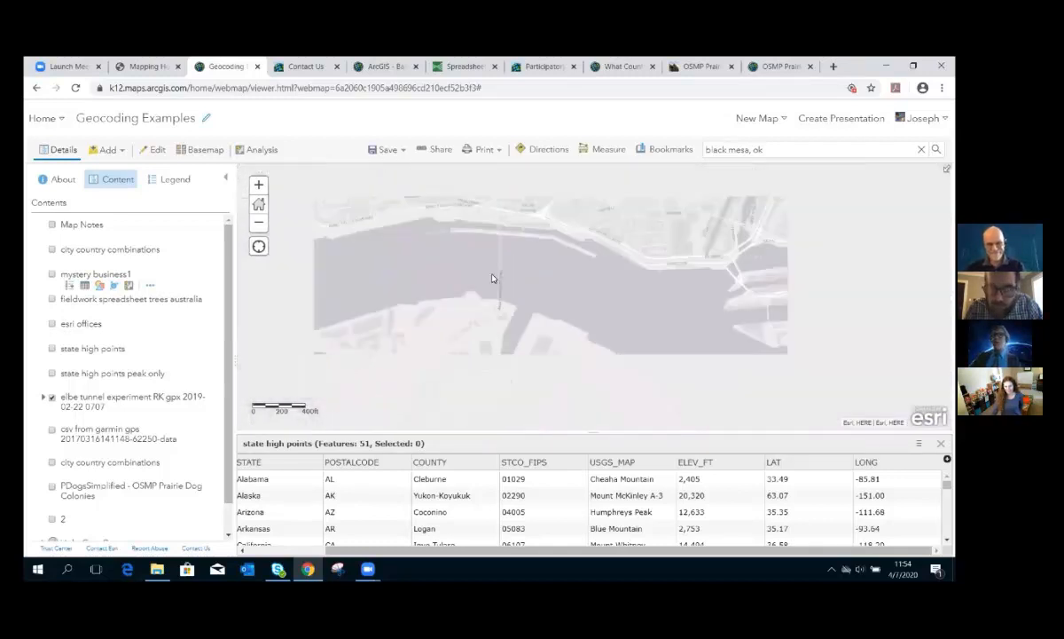
pyautogui.click(52, 399)
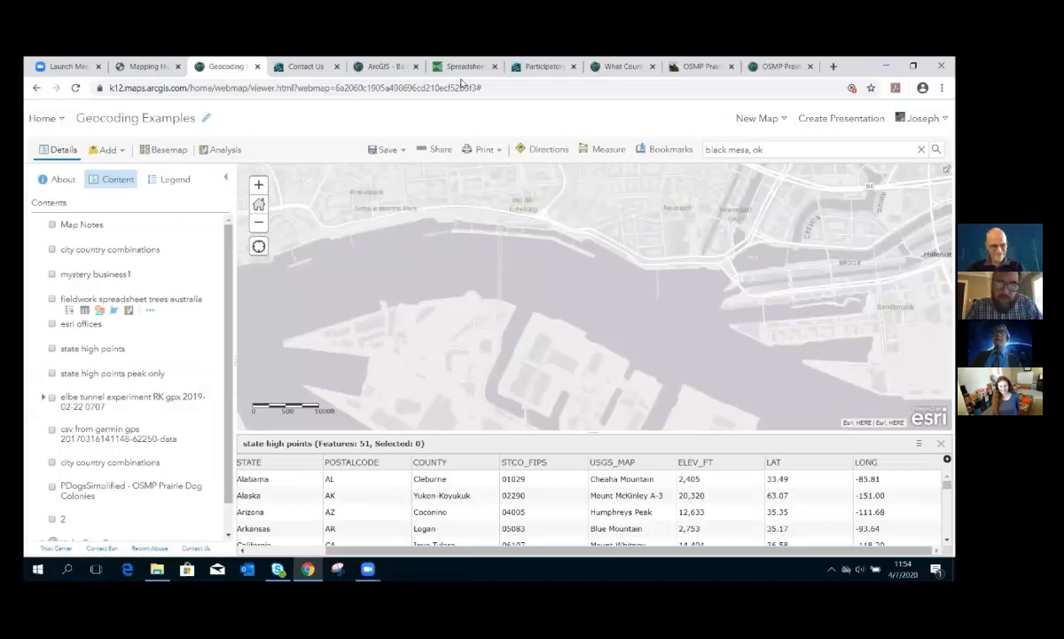
# Go past the participatory mapping blog post to the What Countries Have you visited? map and turn on its country aggregation layer.
pyautogui.click(536, 71)
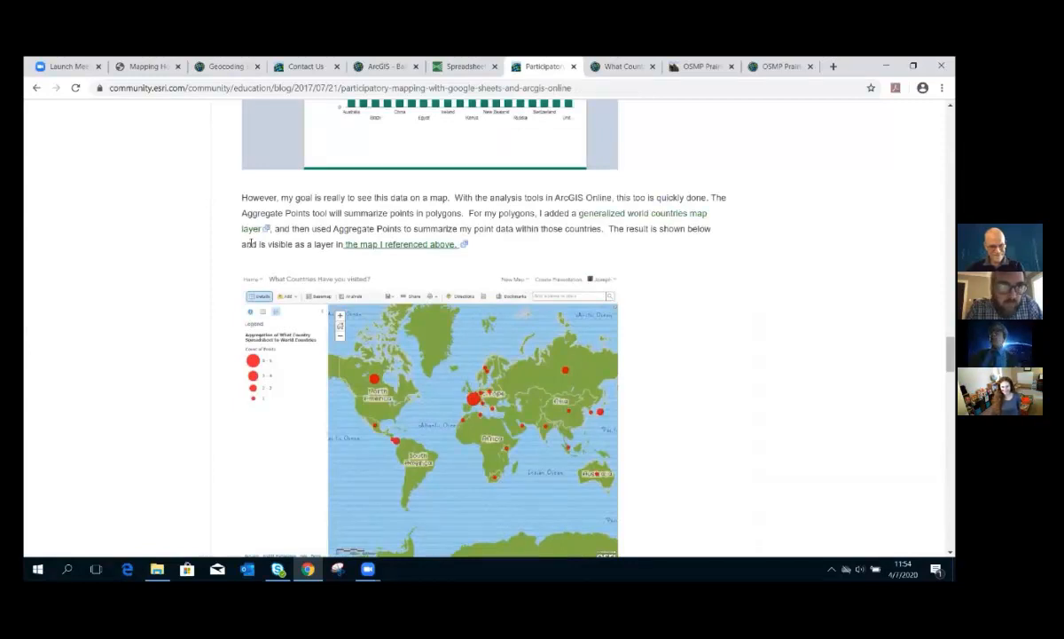
pyautogui.click(621, 66)
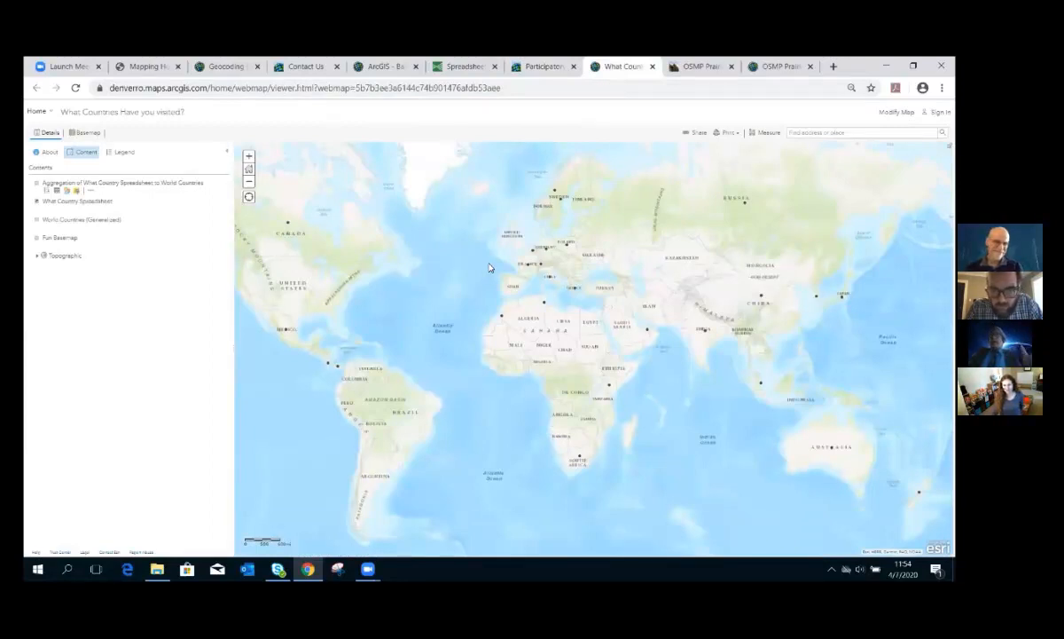
pyautogui.moveTo(80, 205)
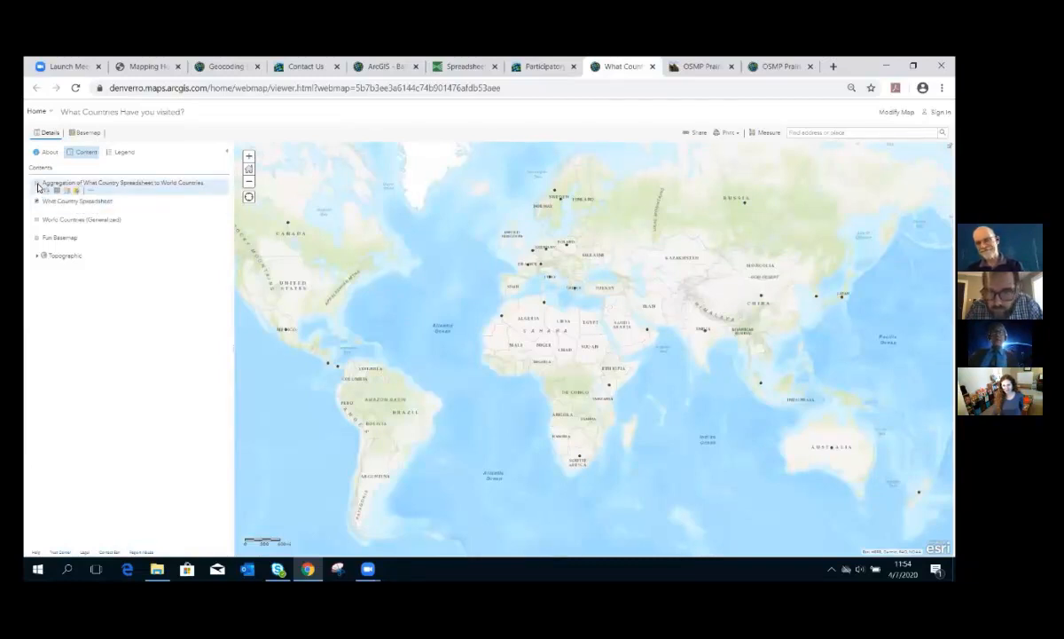
pyautogui.click(37, 183)
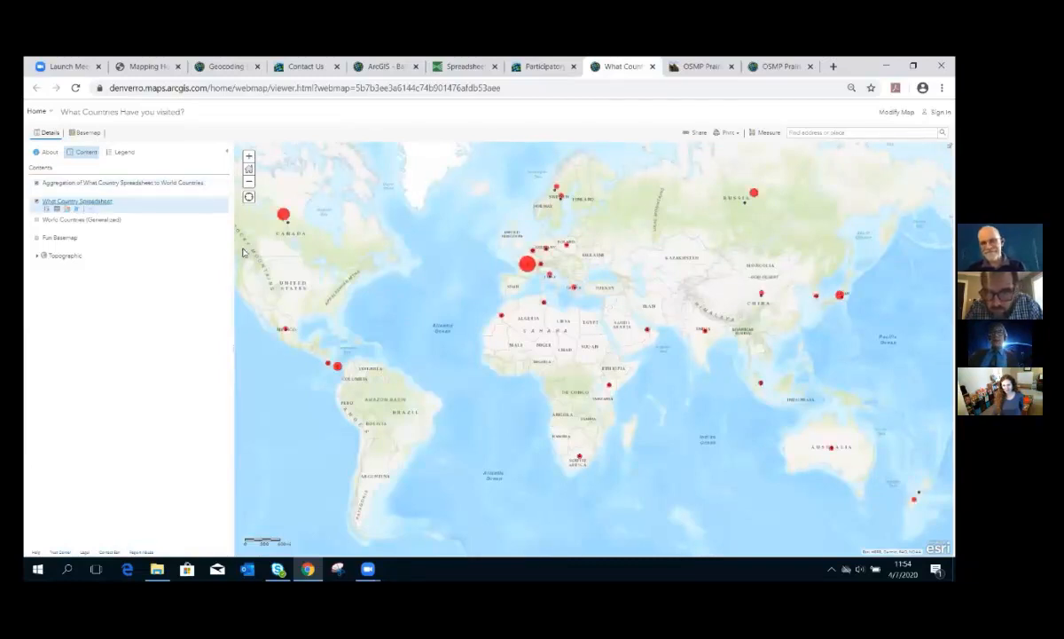
# Inspect the point summaries for France and Canada on the aggregation layer and close each pop-up.
pyautogui.click(528, 266)
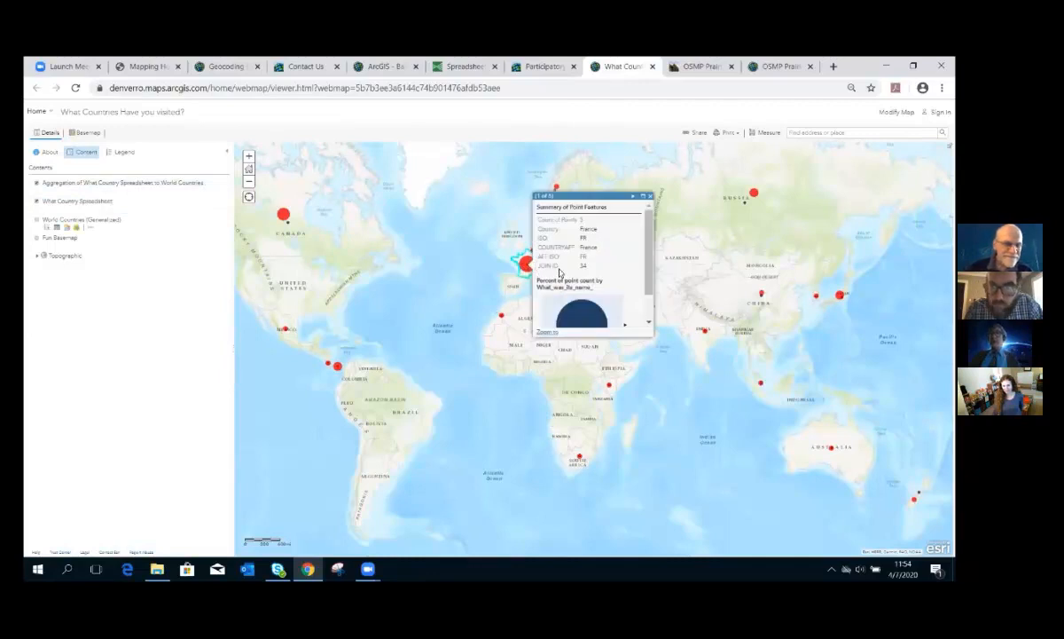
pyautogui.click(650, 195)
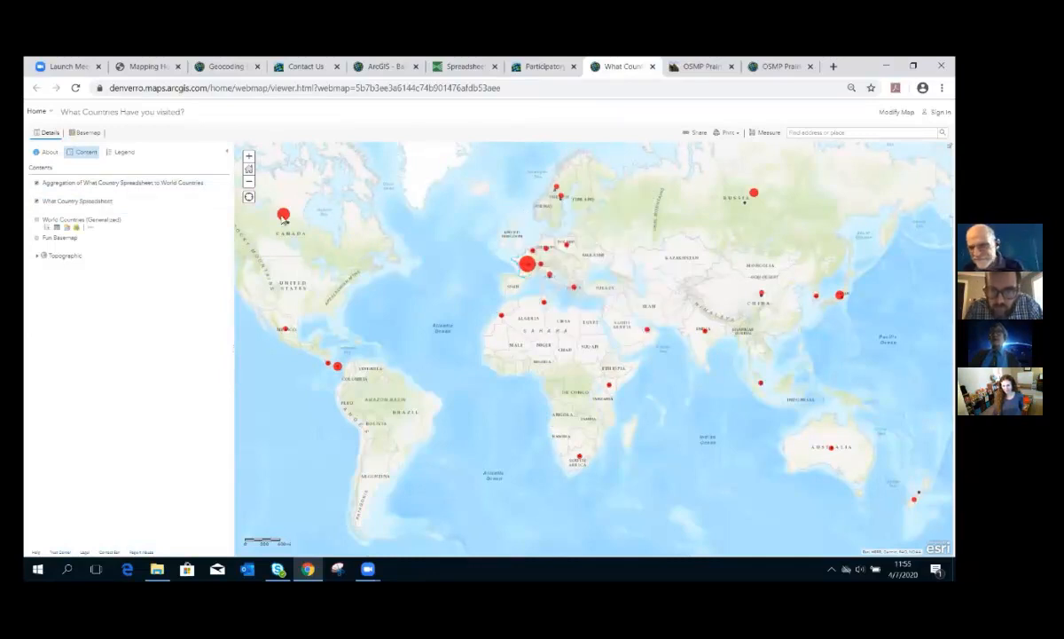
pyautogui.click(284, 216)
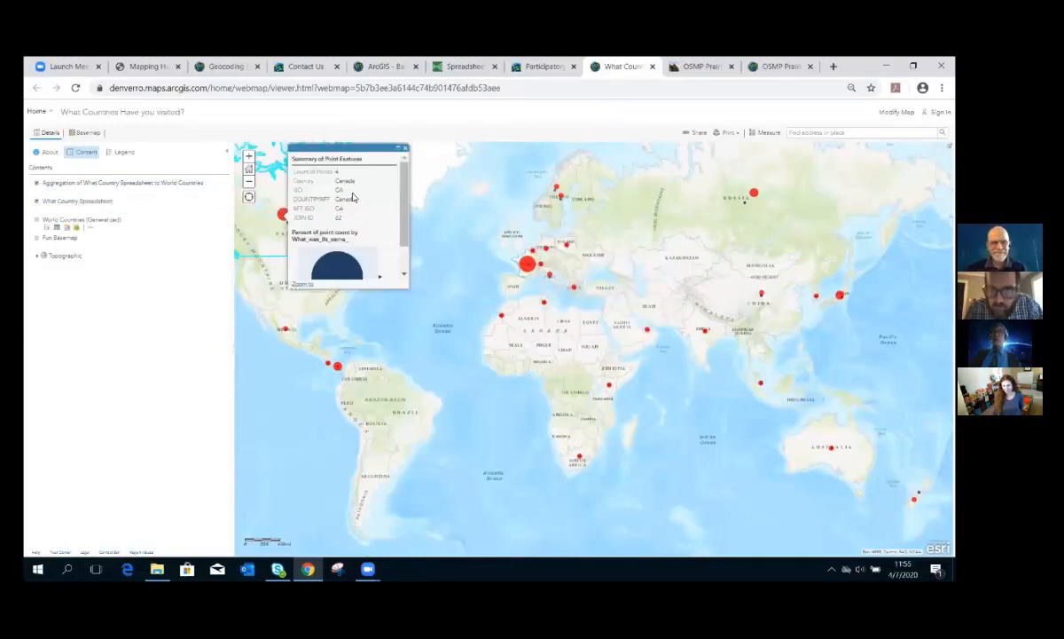
pyautogui.click(433, 281)
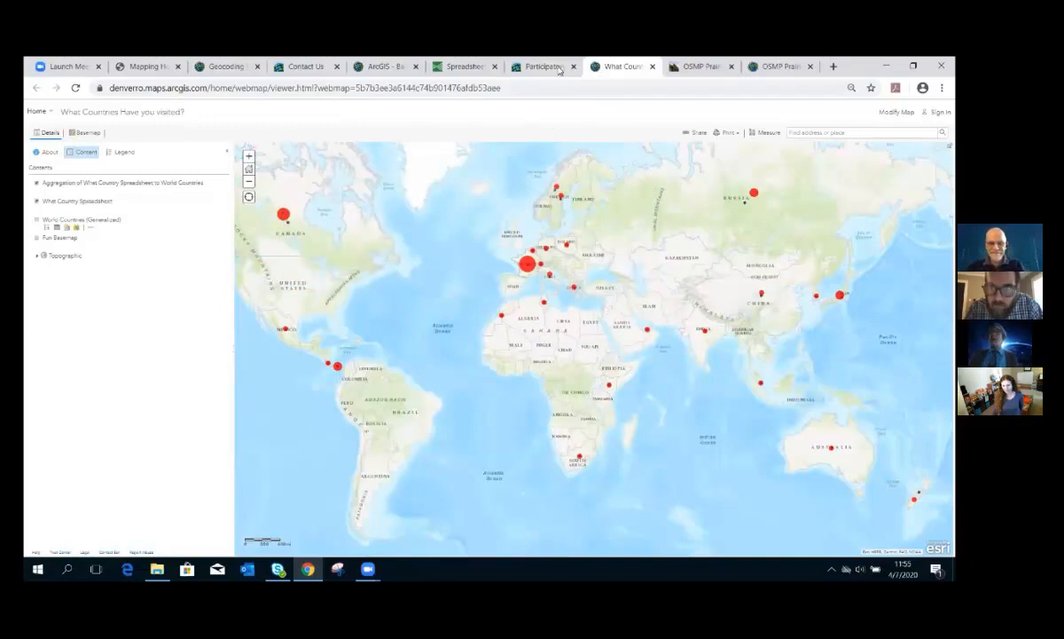
# Return to the participatory mapping blog post and show its title and introduction.
pyautogui.click(525, 66)
pyautogui.scroll(20, 552, 237)
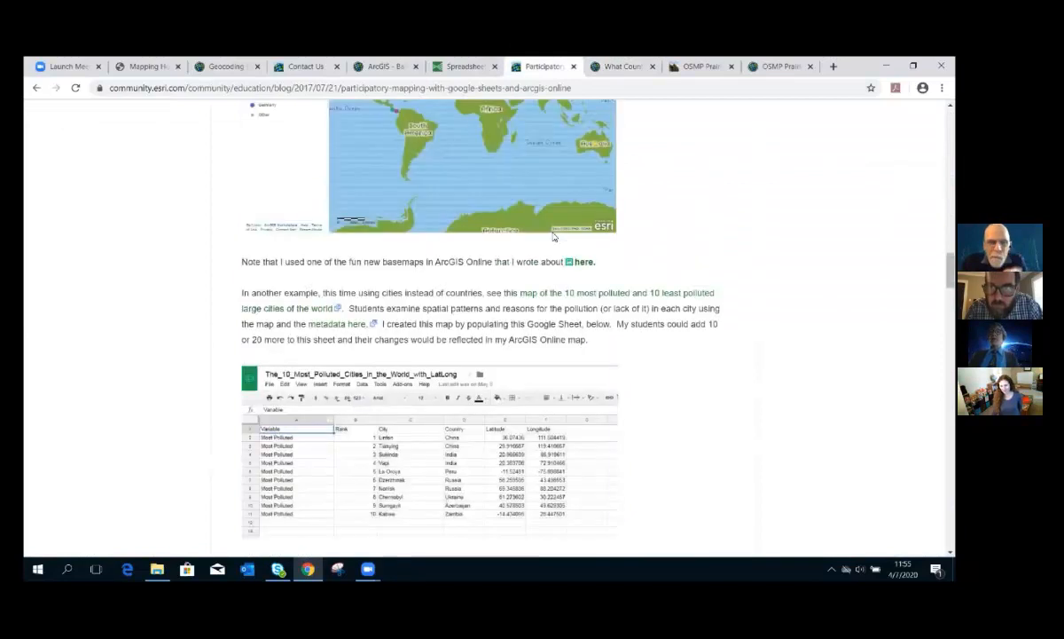
pyautogui.scroll(8, 553, 237)
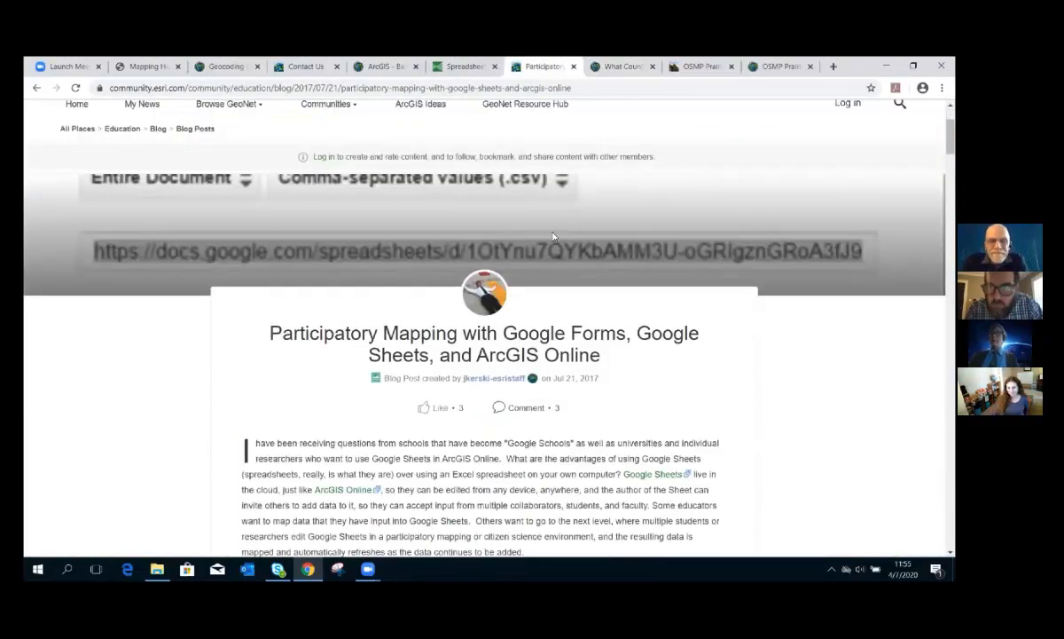
# Go to Boulder's OSMP Prairie Dog Colonies page and its open data portal entry, and show the dataset's API service URLs.
pyautogui.click(701, 67)
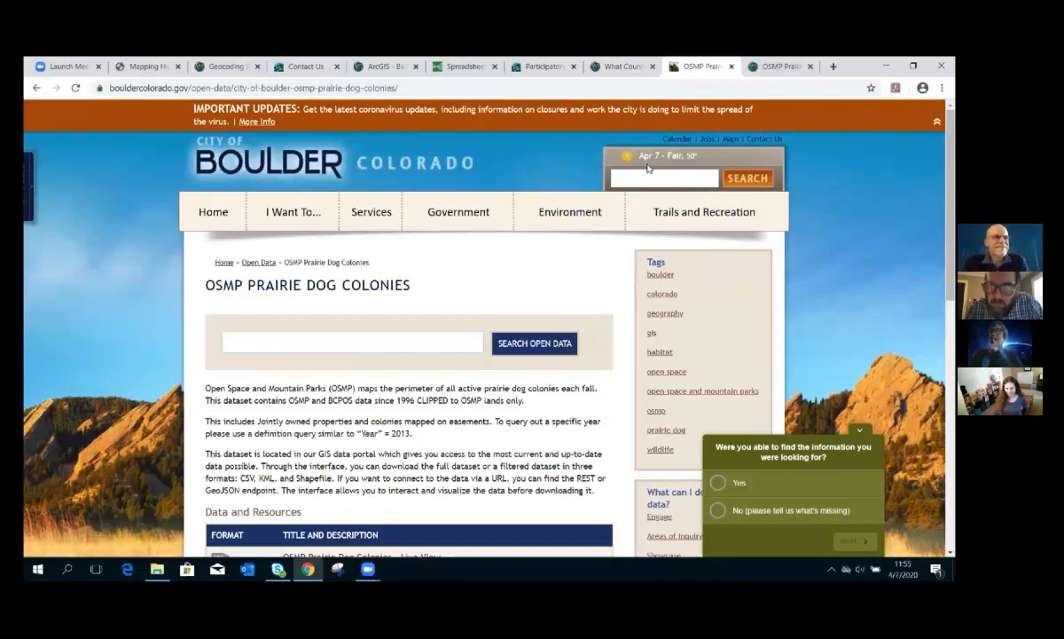
pyautogui.click(786, 68)
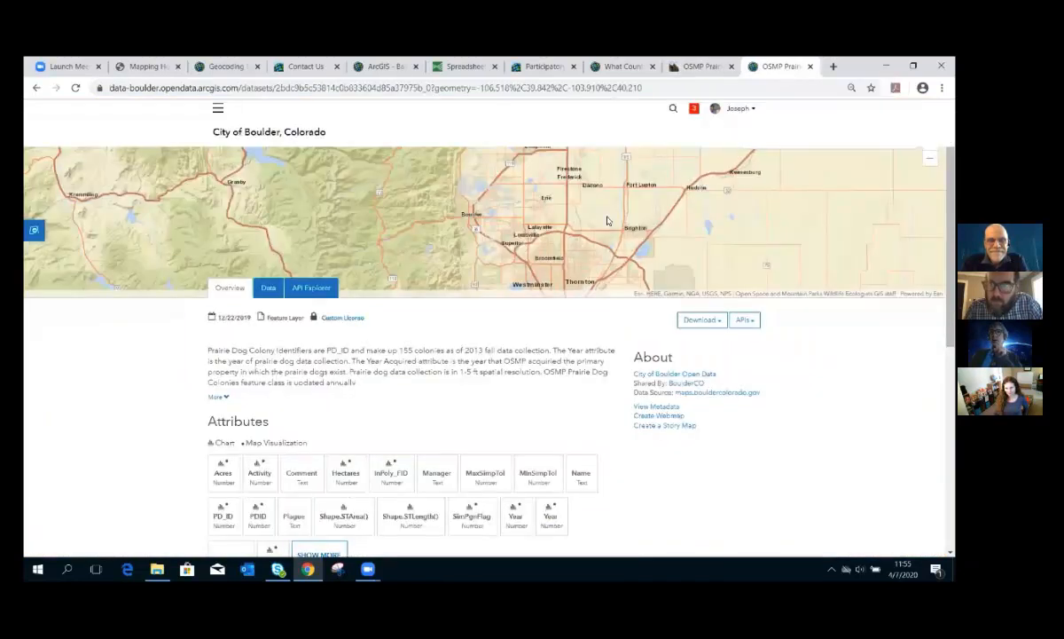
pyautogui.click(757, 324)
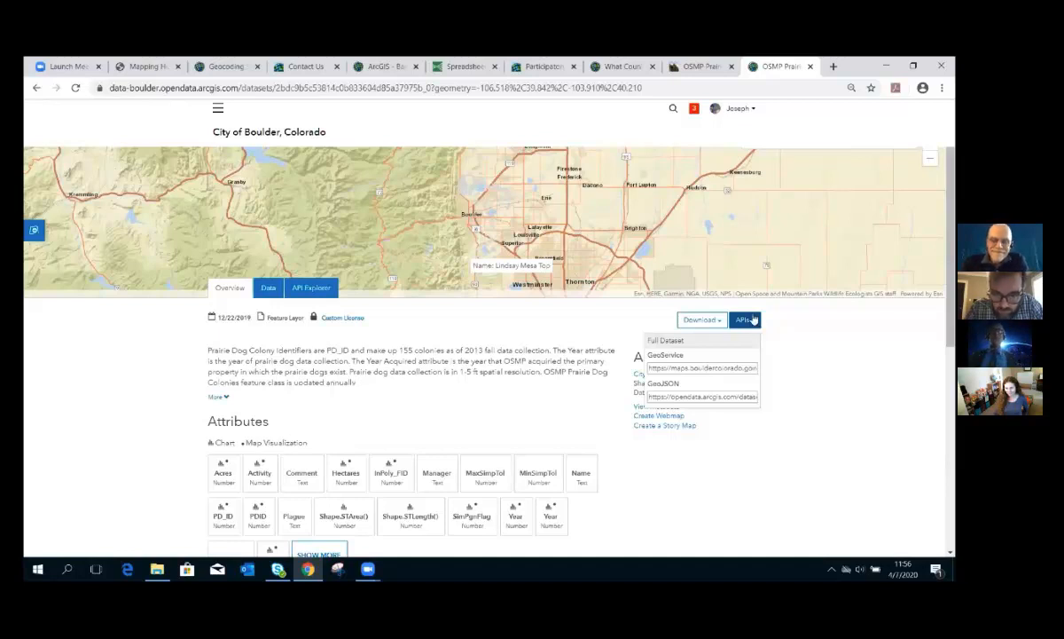
# Return to the Geocoding Examples map and show the Add Layer from Web options for an ArcGIS Server Web Service, closing them without adding anything.
pyautogui.click(167, 70)
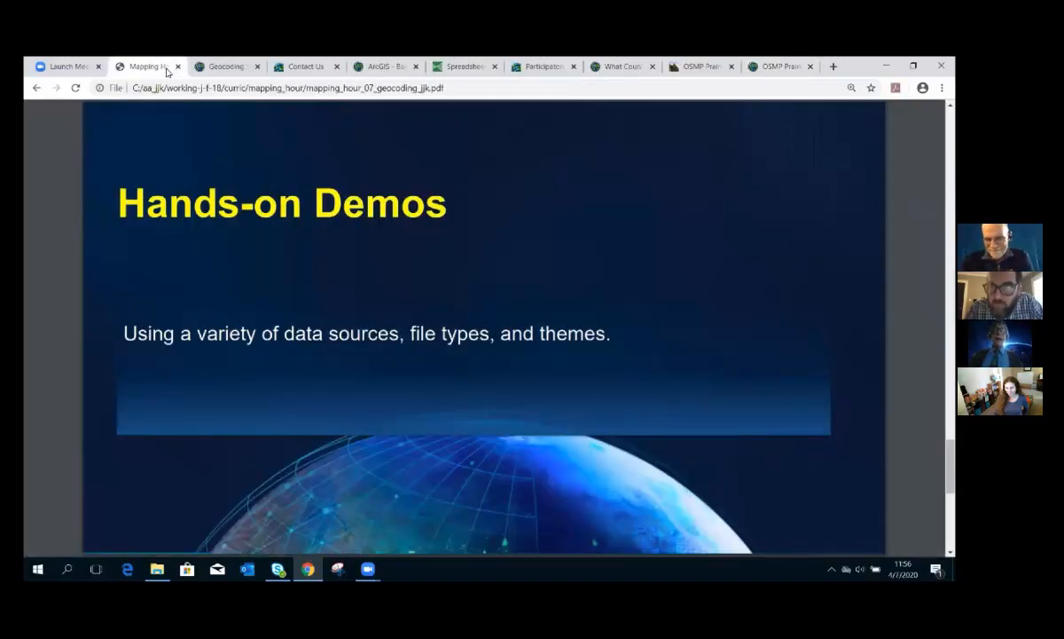
pyautogui.click(216, 71)
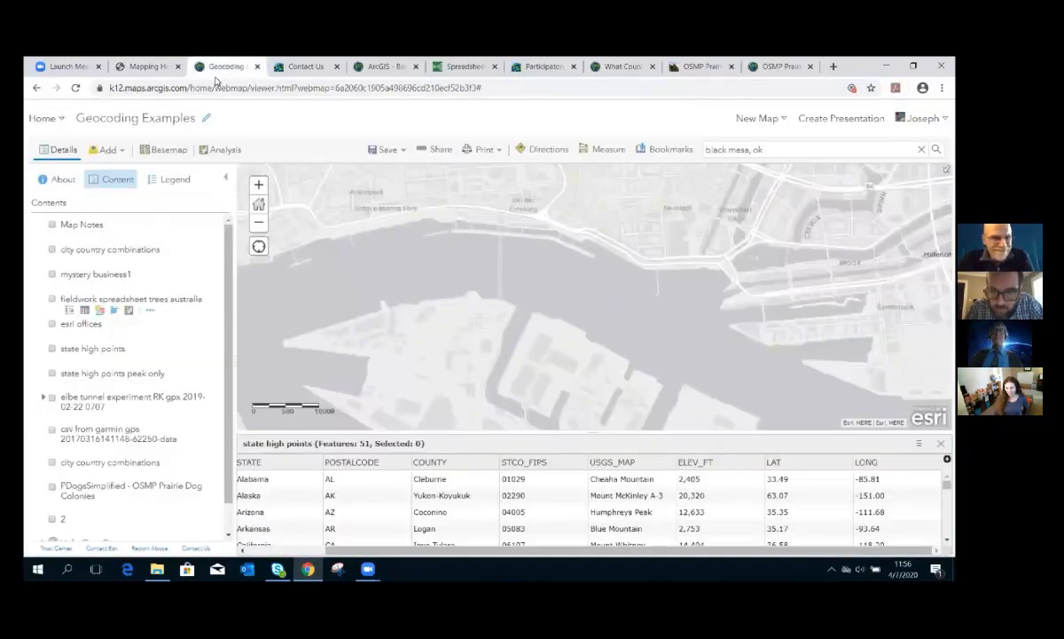
pyautogui.click(112, 149)
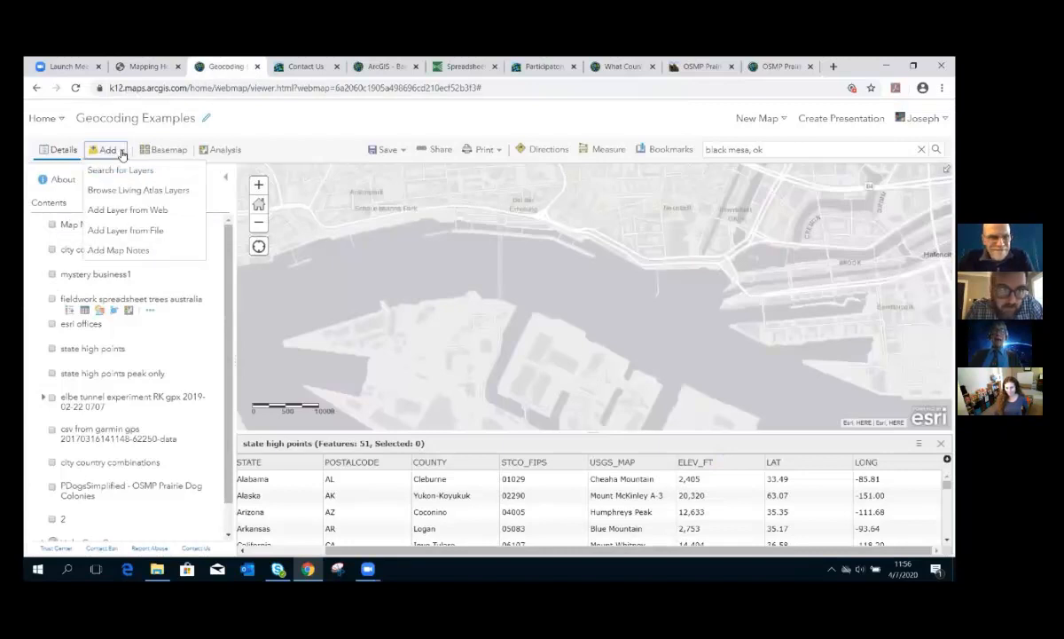
pyautogui.click(126, 211)
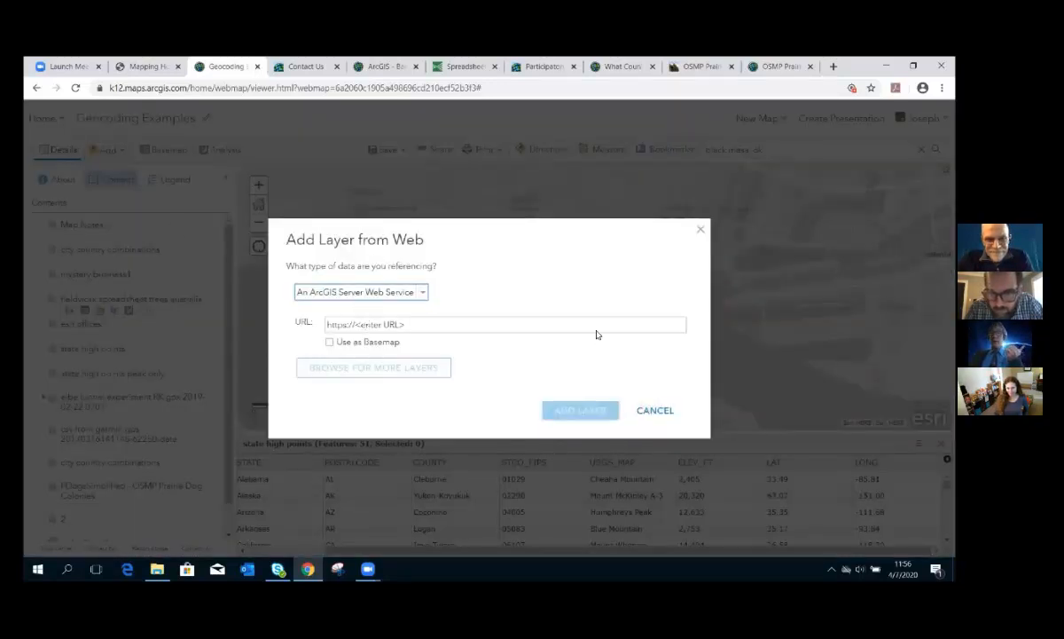
pyautogui.click(700, 229)
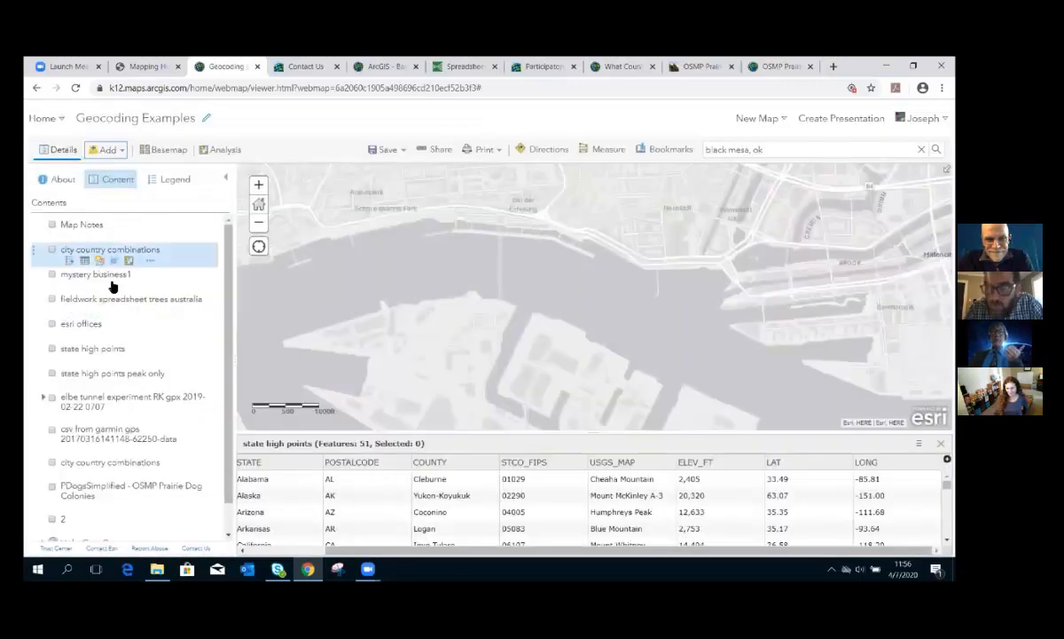
# Turn on the PDogsSimplified - OSMP Prairie Dog Colonies layer and zoom the map to its extent around Boulder.
pyautogui.click(51, 486)
pyautogui.click(150, 505)
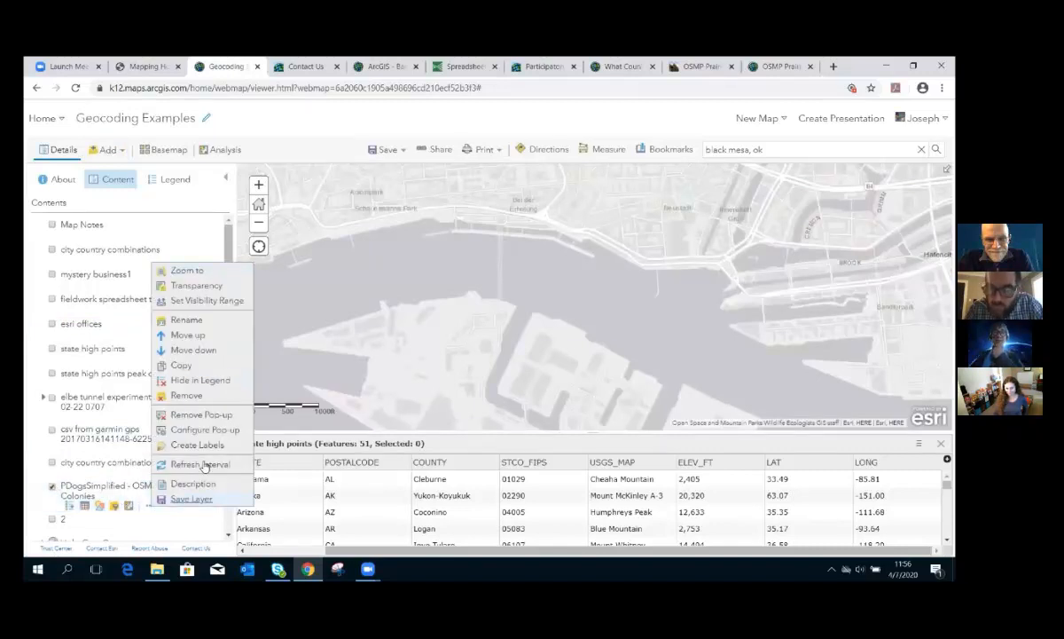
pyautogui.click(186, 269)
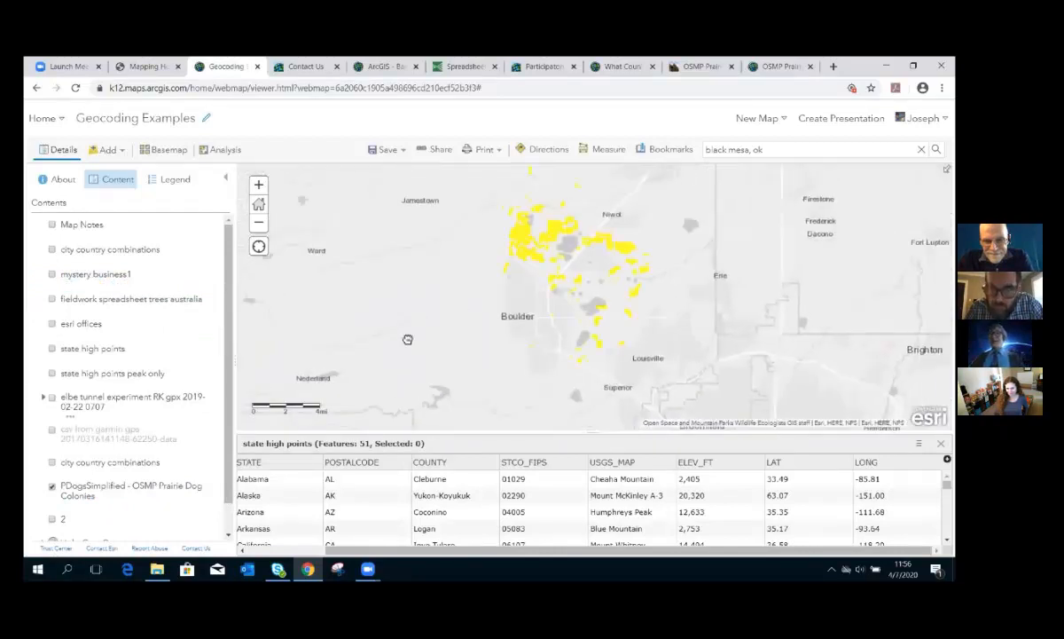
pyautogui.moveTo(407, 338); pyautogui.dragTo(401, 339)
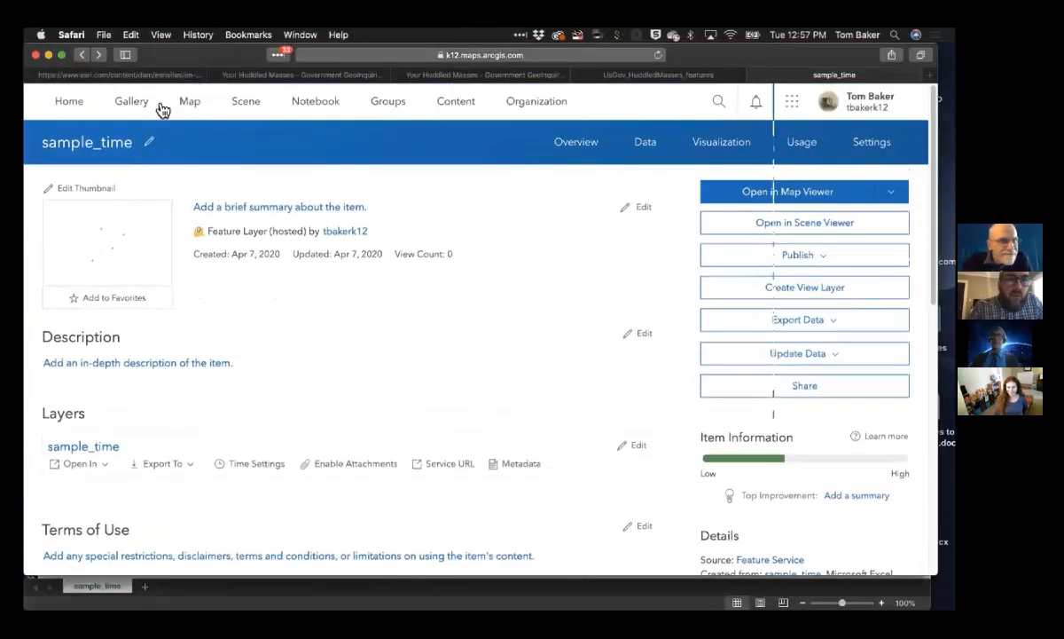
# In Safari, show the Your huddled masses GeoInquiry document and move the browser window slightly down.
pyautogui.click(73, 77)
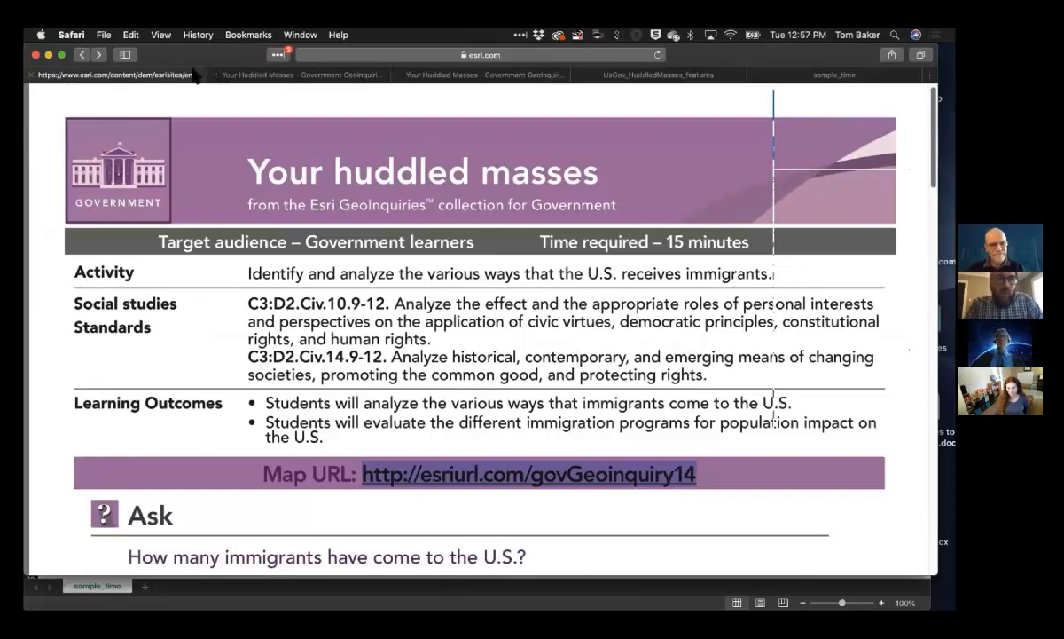
pyautogui.click(153, 39)
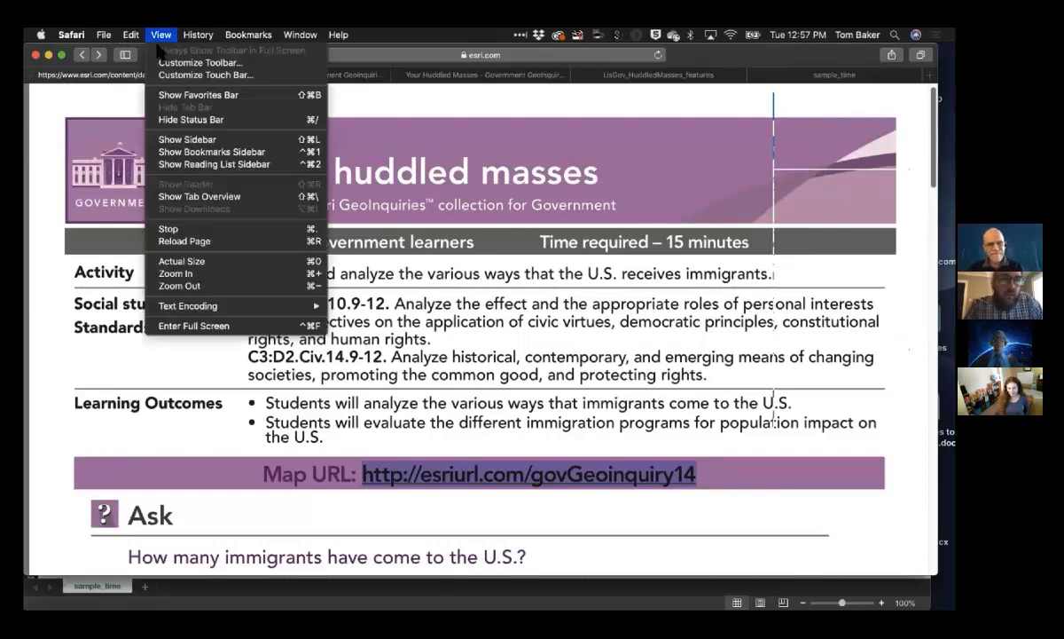
pyautogui.click(140, 82)
pyautogui.click(135, 86)
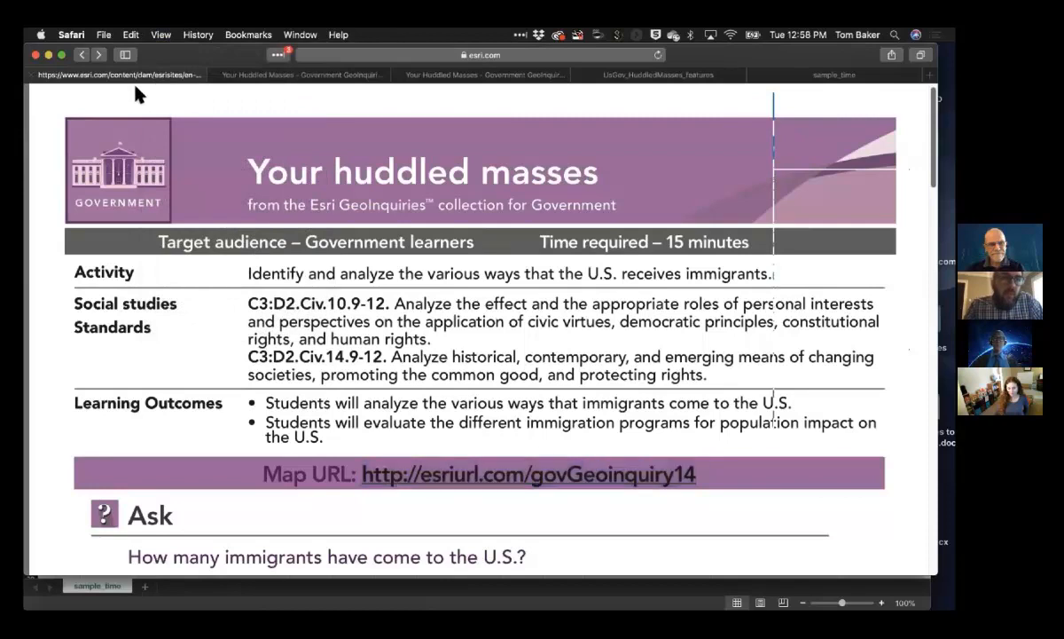
pyautogui.moveTo(177, 55); pyautogui.dragTo(177, 83)
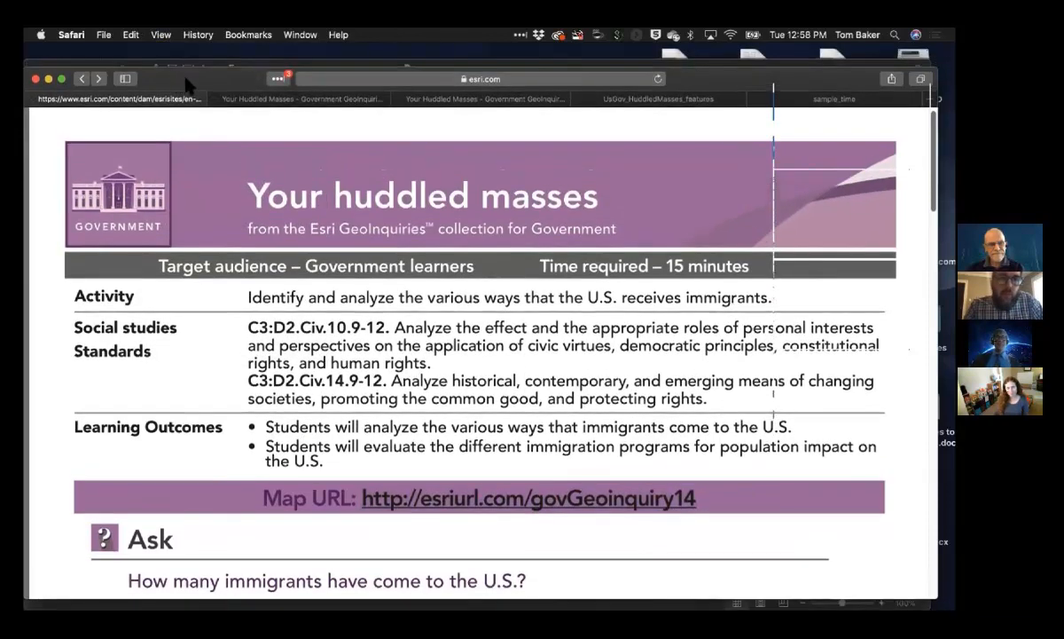
# Show the layer list of the Your Huddled Masses web map and narrow the browser window around it.
pyautogui.click(284, 100)
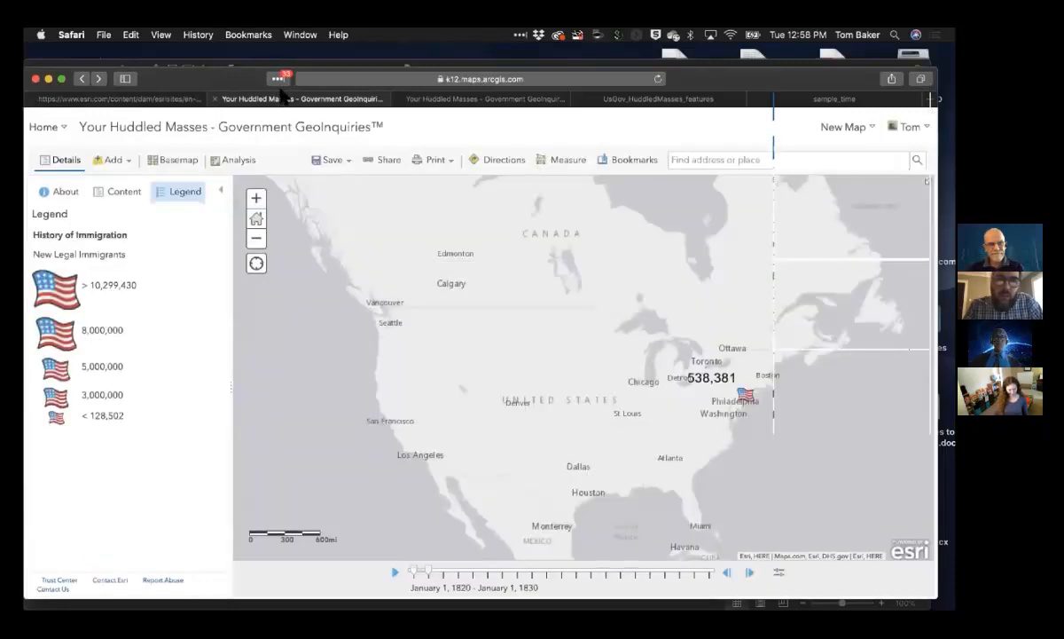
pyautogui.click(124, 192)
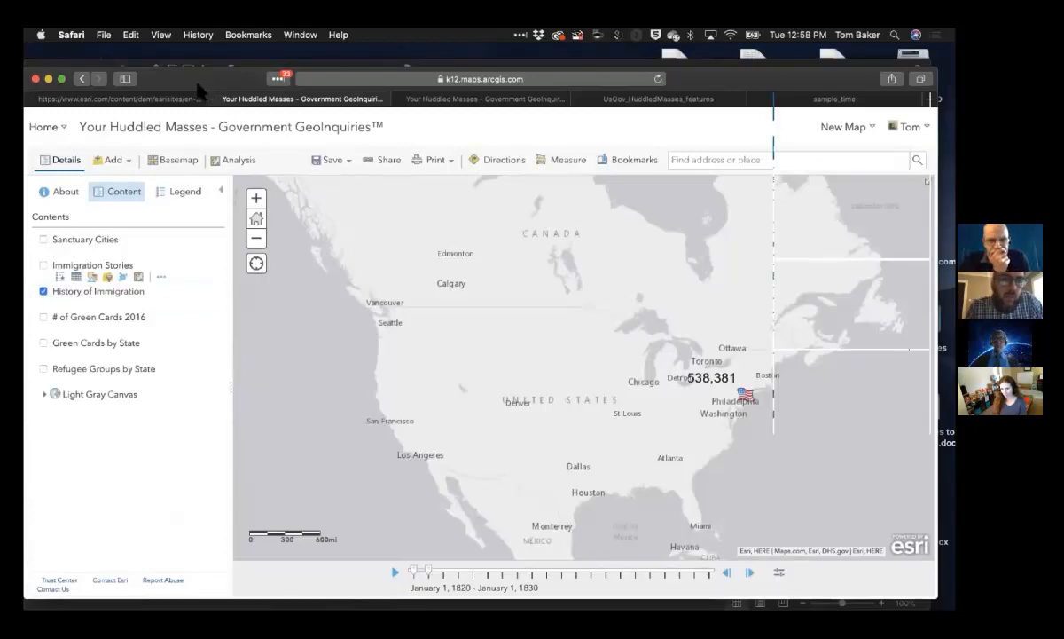
pyautogui.moveTo(198, 83); pyautogui.dragTo(166, 84)
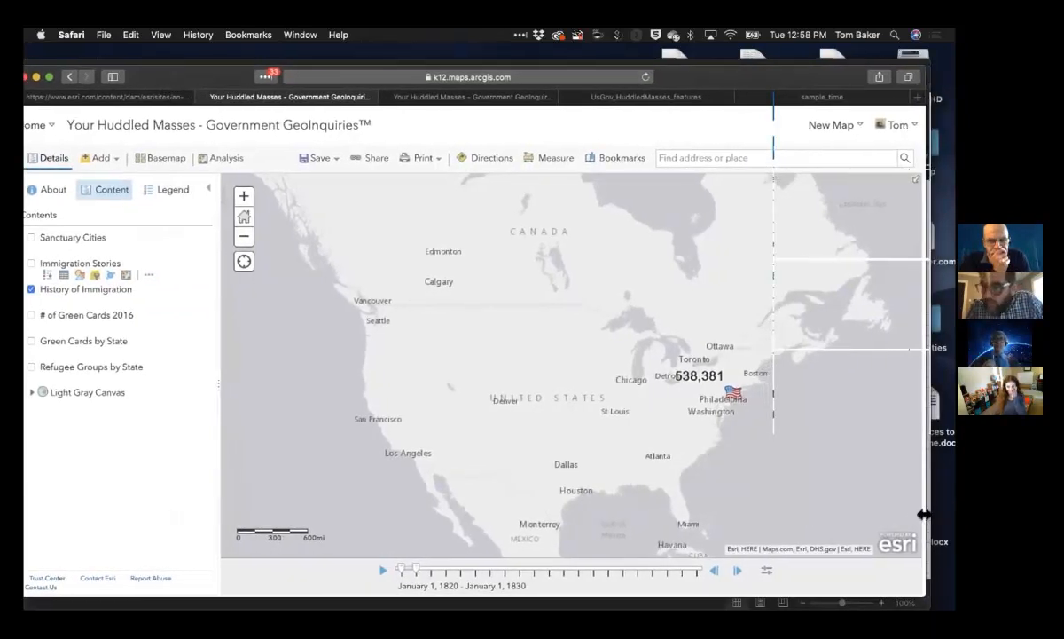
pyautogui.moveTo(923, 505); pyautogui.dragTo(881, 507)
pyautogui.moveTo(585, 450); pyautogui.dragTo(557, 444)
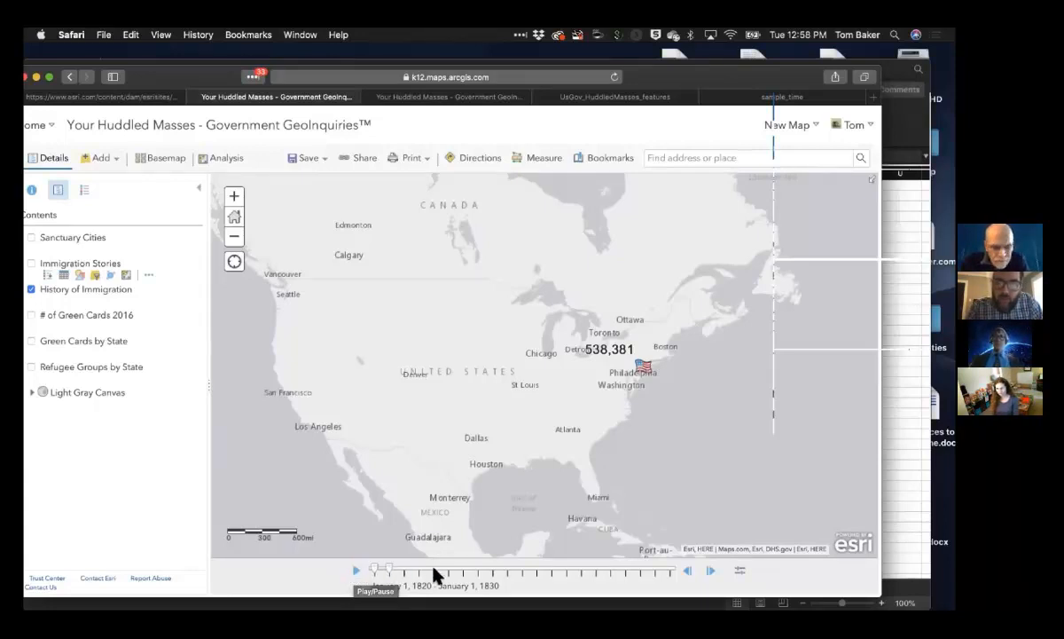
# Toggle the History of Immigration layer off and on, and play its time animation with the legend expanded, pausing at 1990–2000.
pyautogui.click(31, 289)
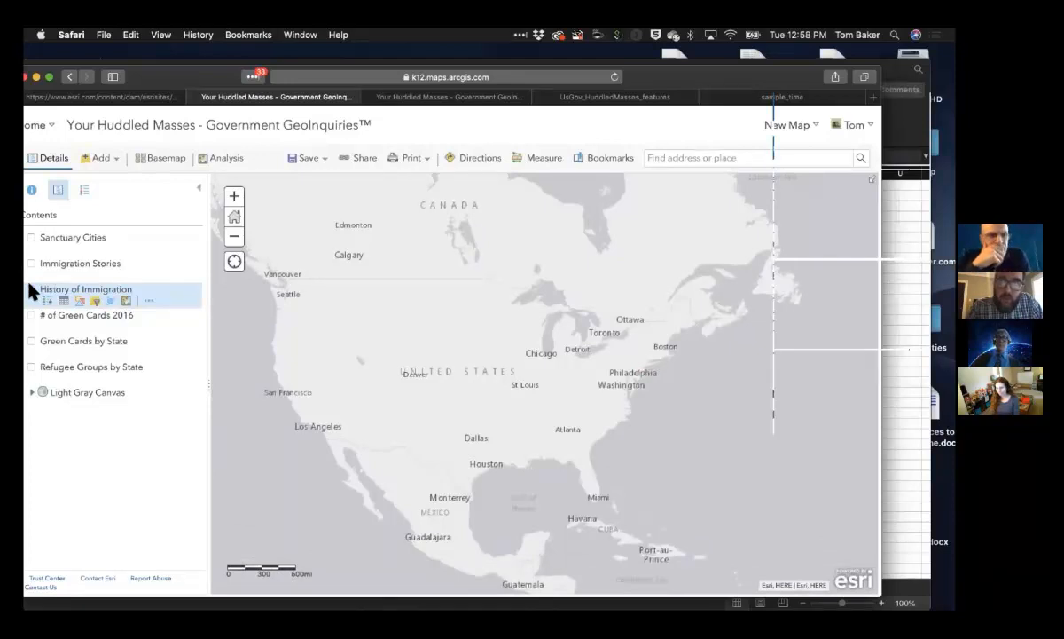
pyautogui.click(30, 287)
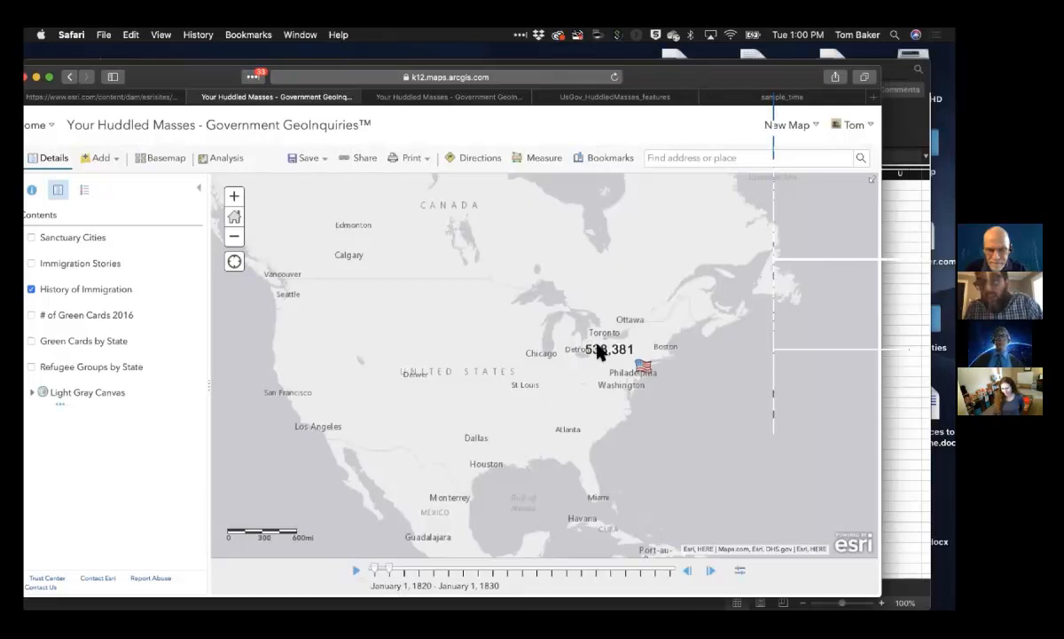
pyautogui.click(353, 572)
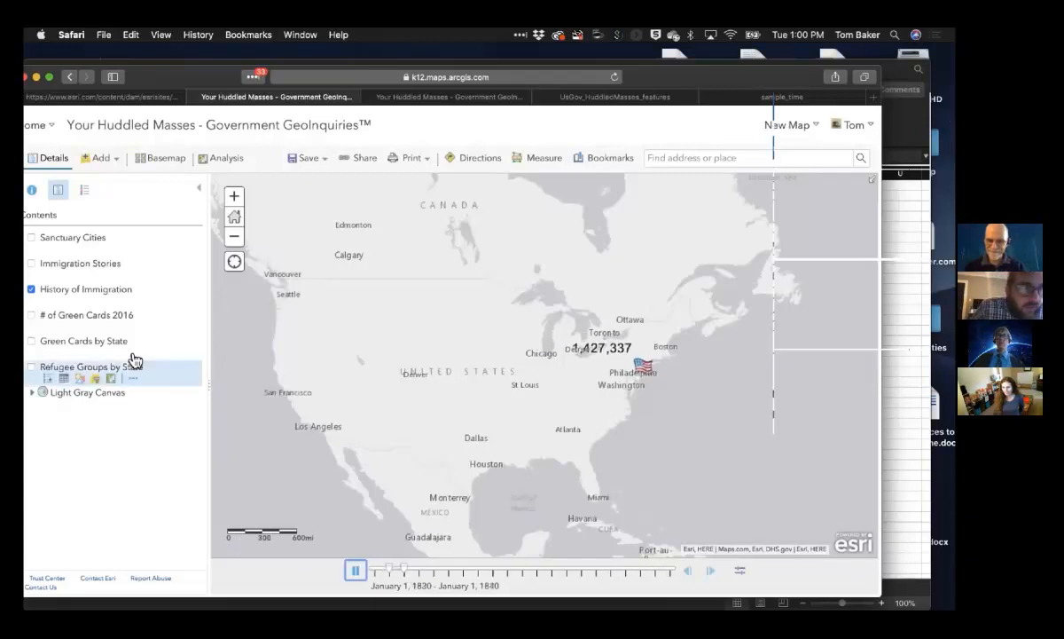
pyautogui.moveTo(82, 298)
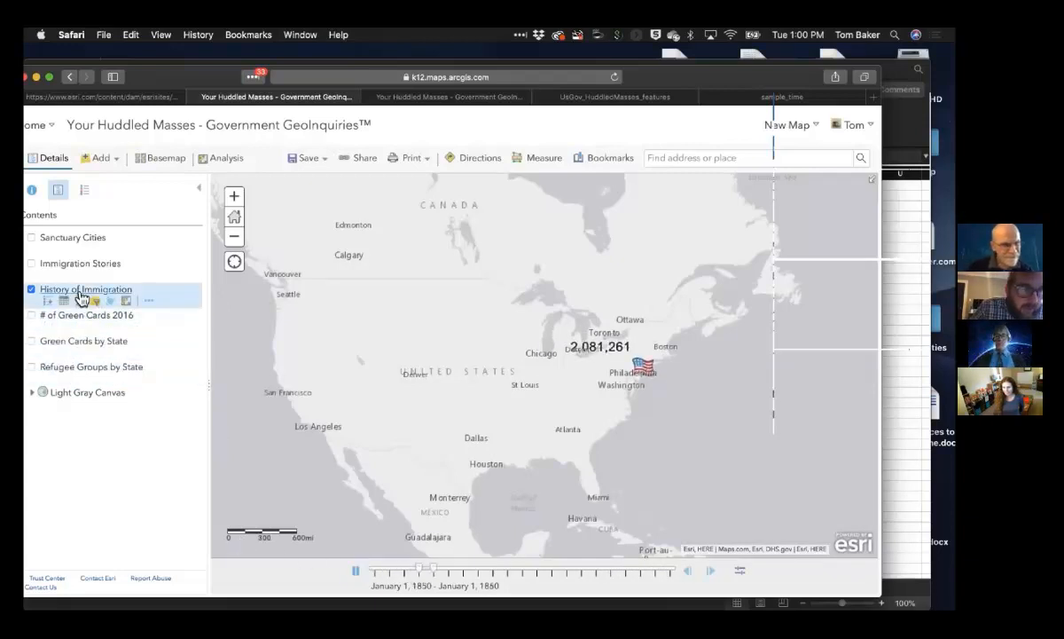
pyautogui.click(83, 293)
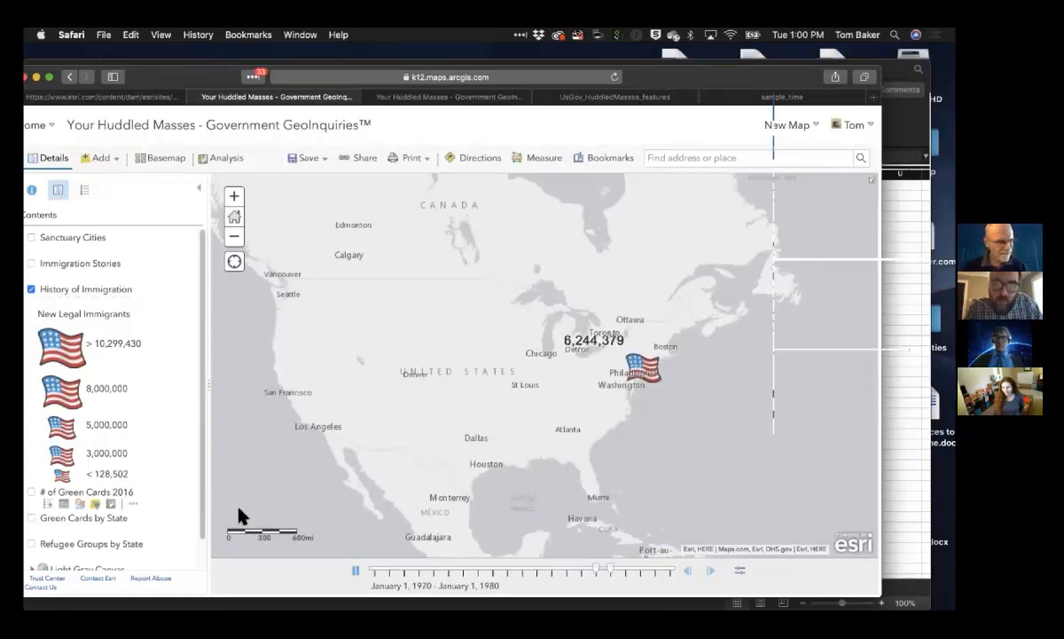
pyautogui.click(355, 572)
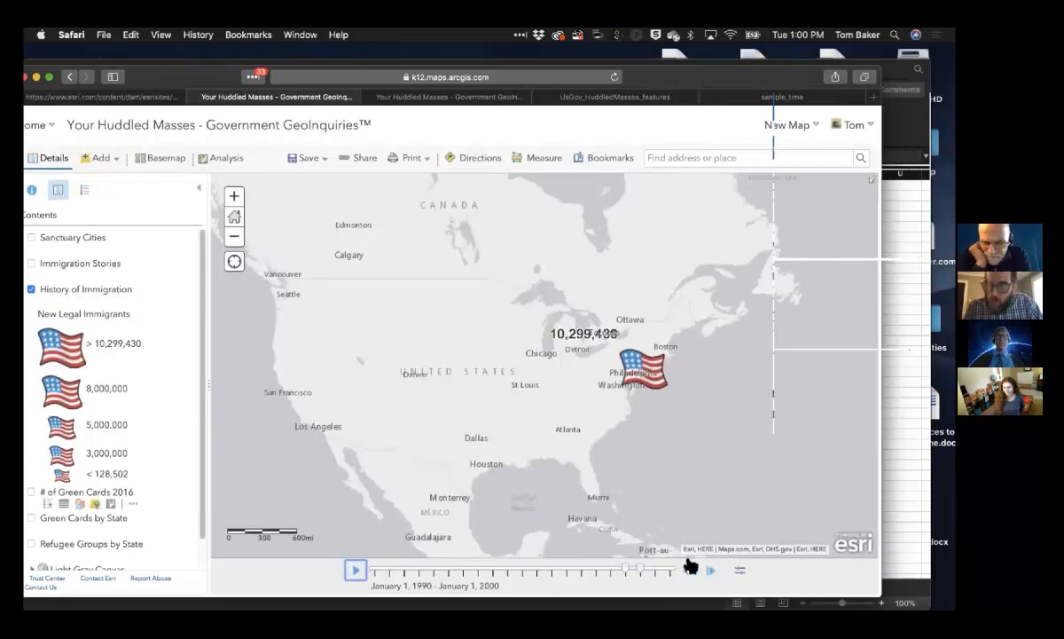
# In the map's time settings, slow the playback speed and set the end time to 1/1/1950.
pyautogui.click(735, 572)
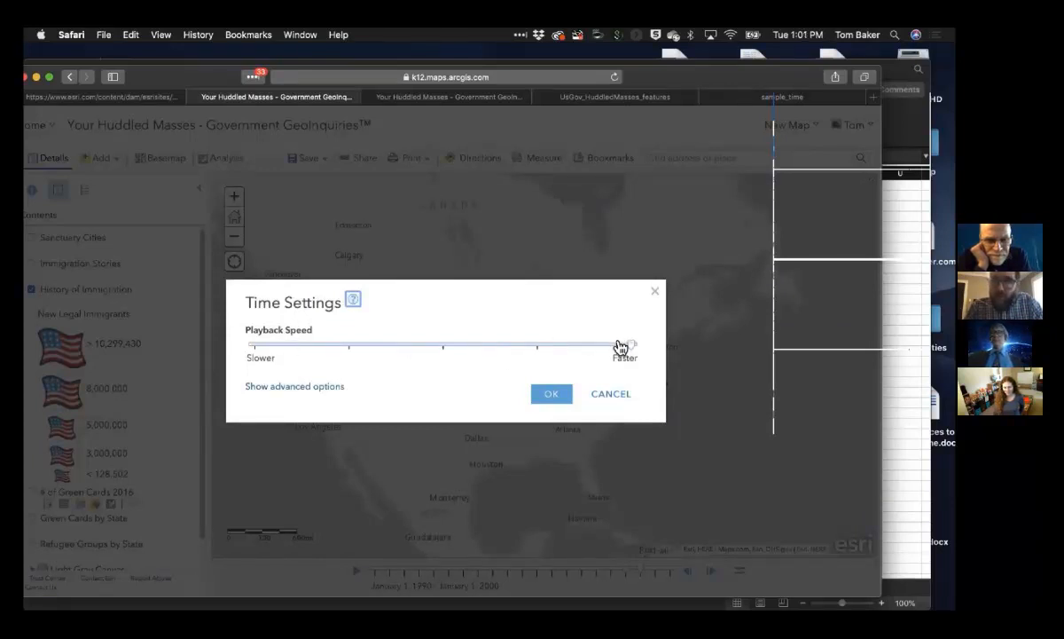
pyautogui.moveTo(625, 347); pyautogui.dragTo(516, 348)
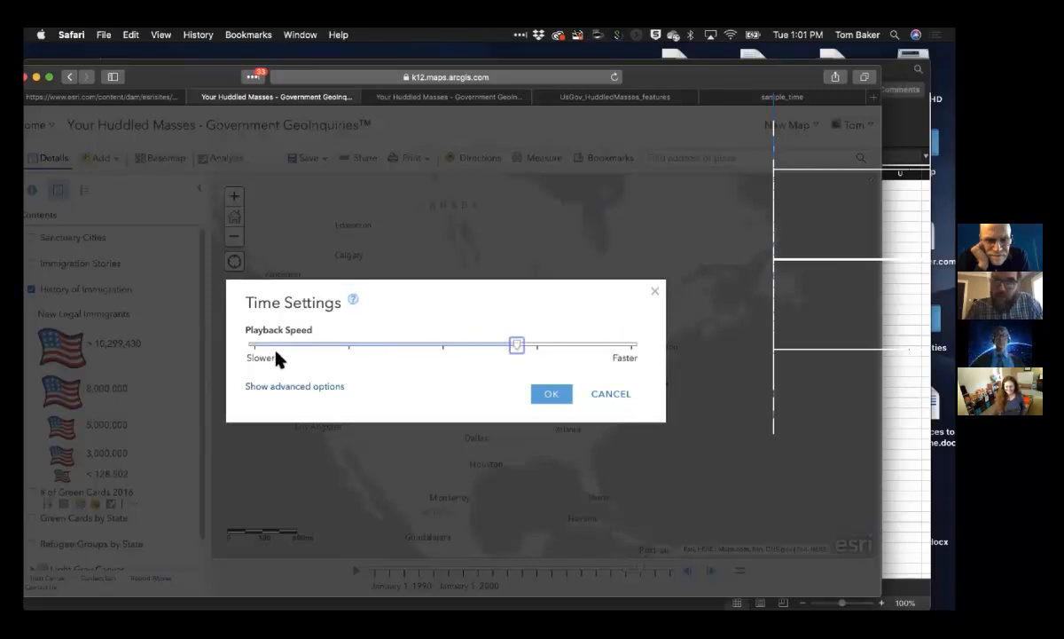
pyautogui.click(286, 387)
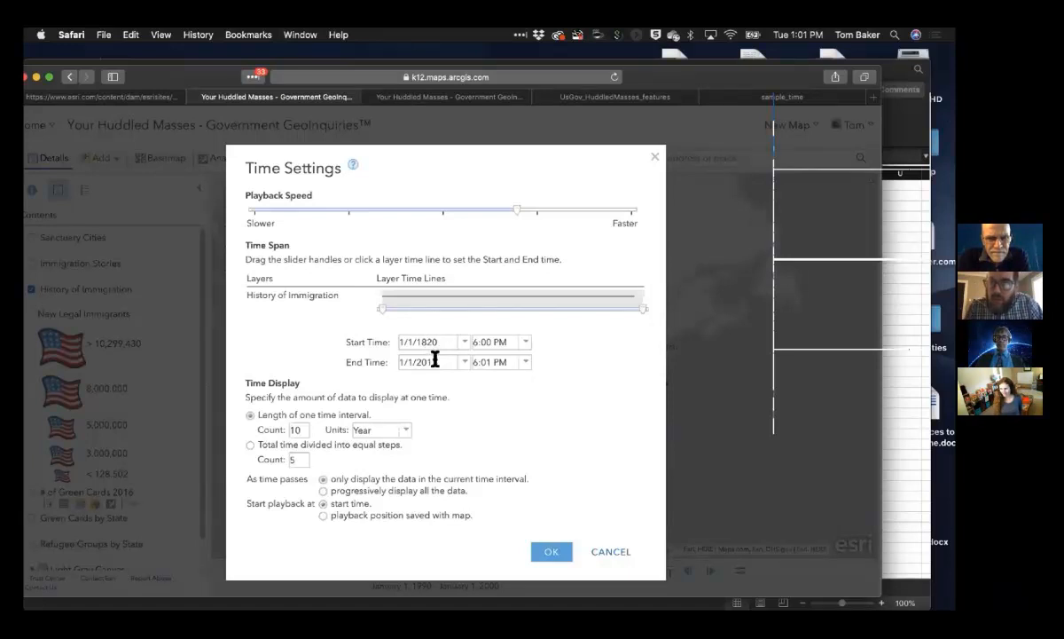
pyautogui.moveTo(434, 360); pyautogui.dragTo(415, 361)
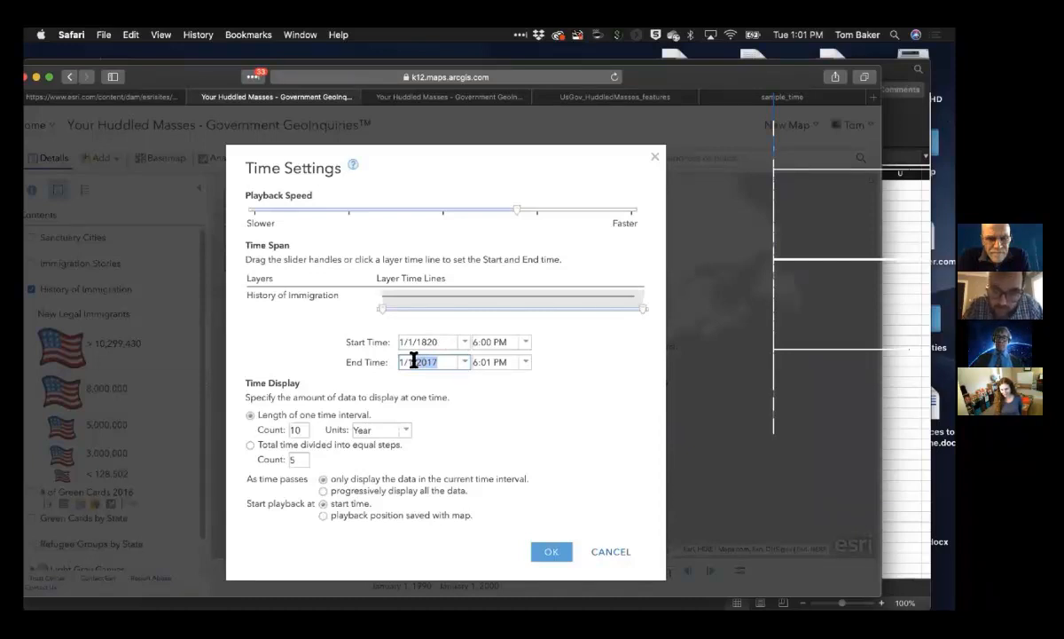
pyautogui.write('195')
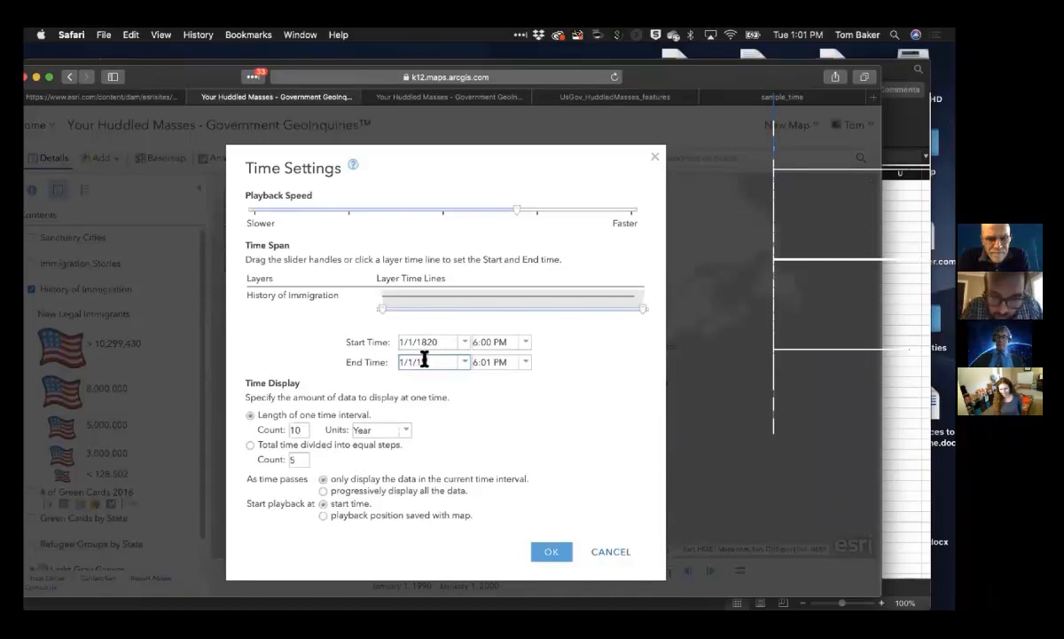
pyautogui.write('0')
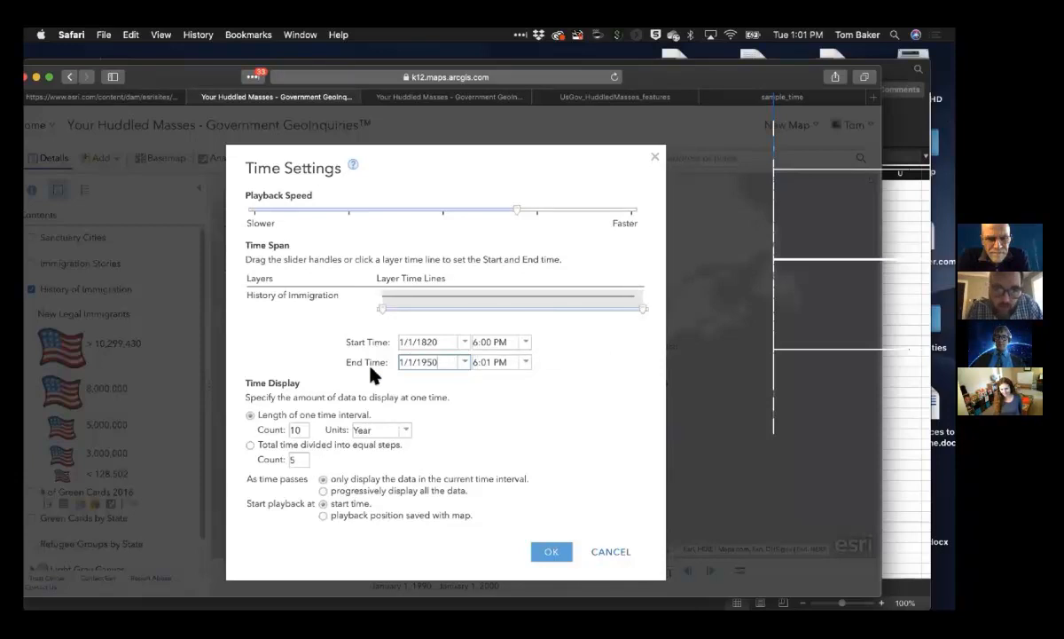
pyautogui.click(289, 367)
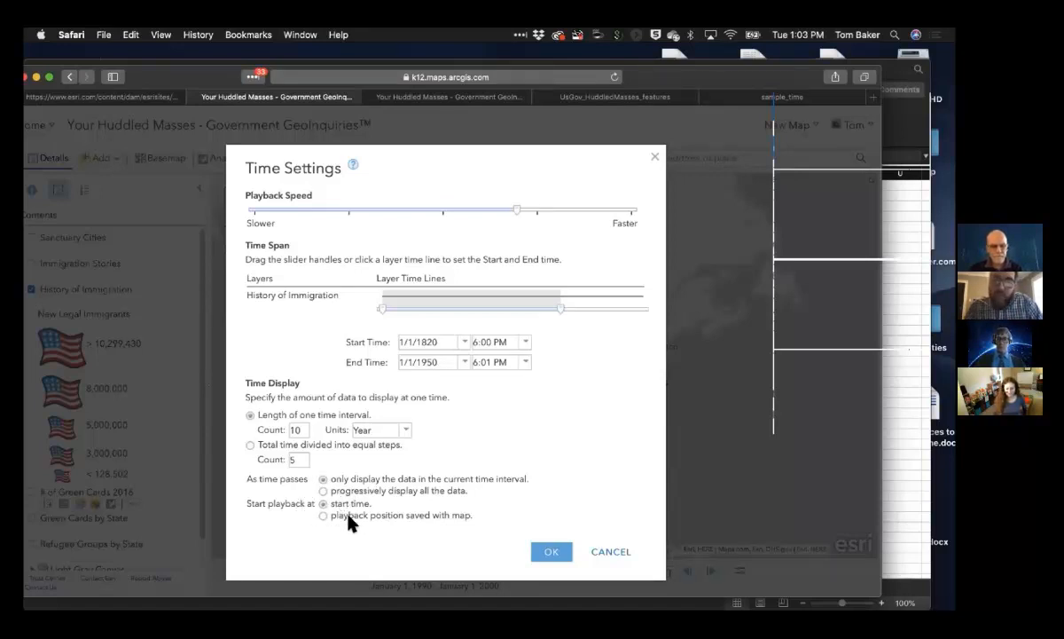
pyautogui.click(549, 552)
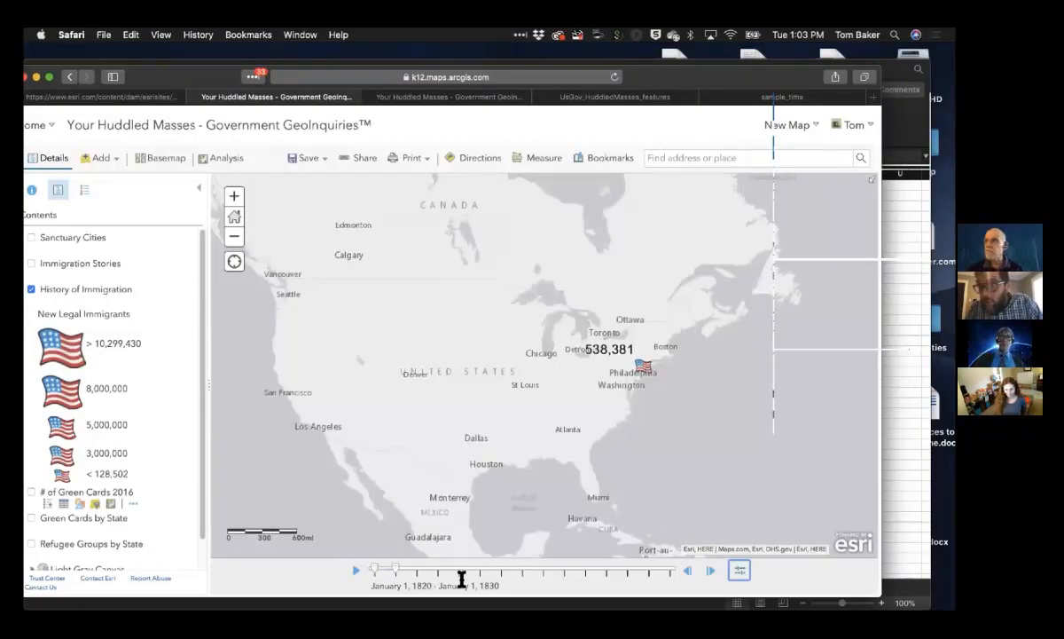
# Extend the displayed time range on the time slider to span 1820 to 1960.
pyautogui.click(659, 567)
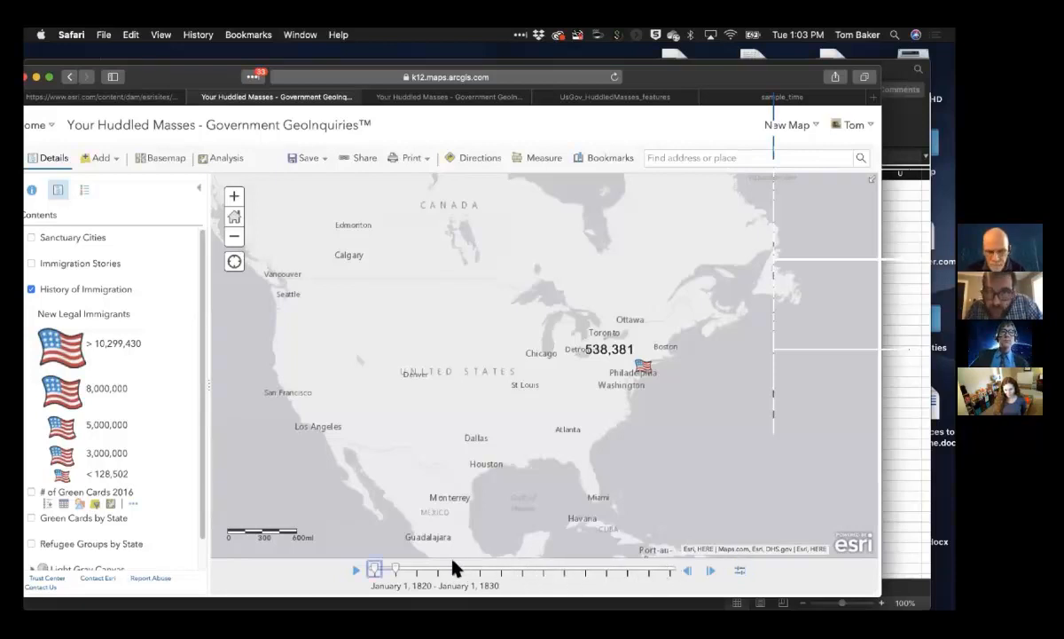
pyautogui.moveTo(397, 568); pyautogui.dragTo(670, 568)
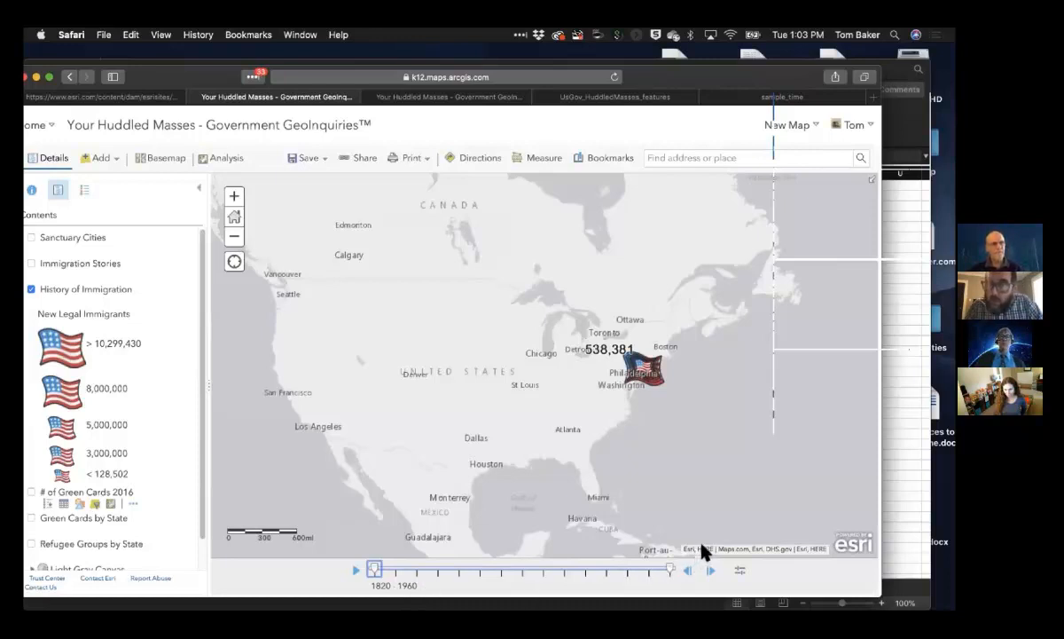
# Narrow the time slider's range to 1820–1830 and play the immigration animation, pausing it at 1850–1860.
pyautogui.moveTo(671, 571); pyautogui.dragTo(396, 572)
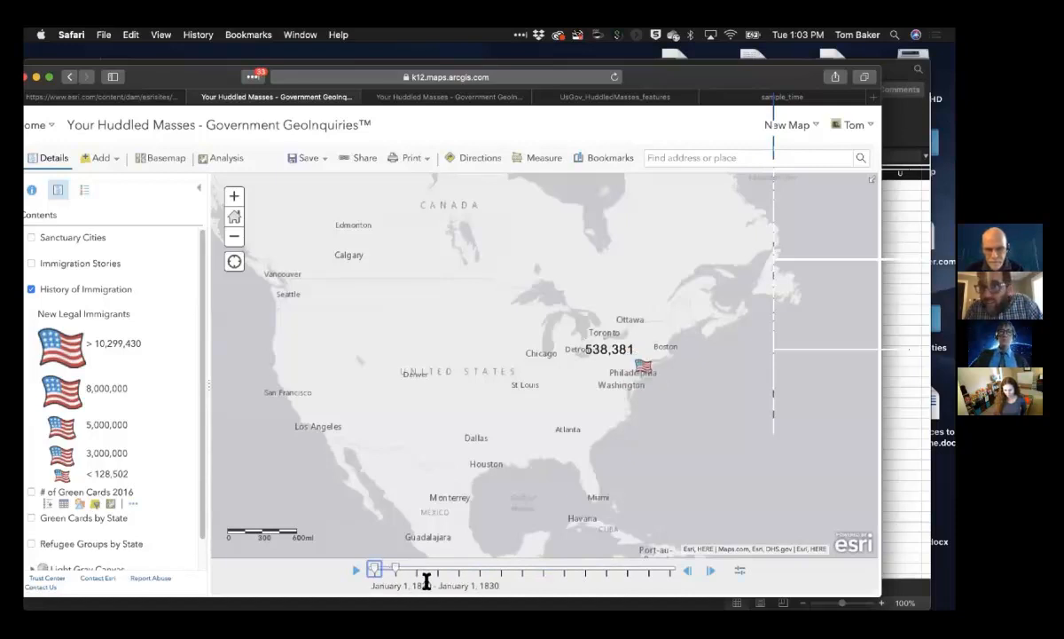
pyautogui.click(354, 572)
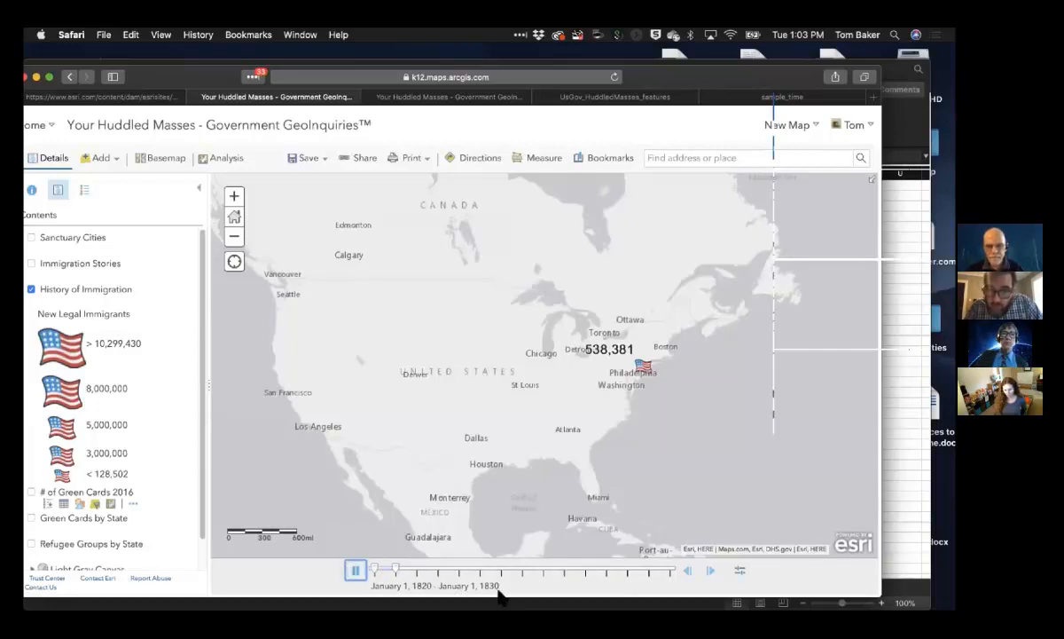
pyautogui.click(354, 570)
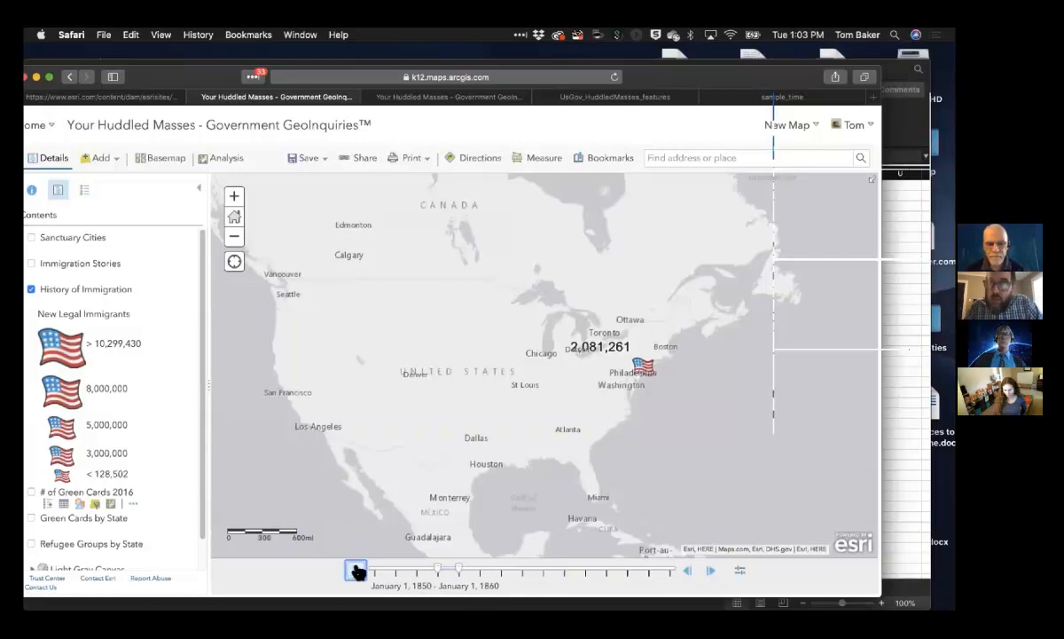
# Advance the immigration time slider manually one decade at a time up to 1950–1960.
pyautogui.click(709, 570)
pyautogui.click(709, 570)
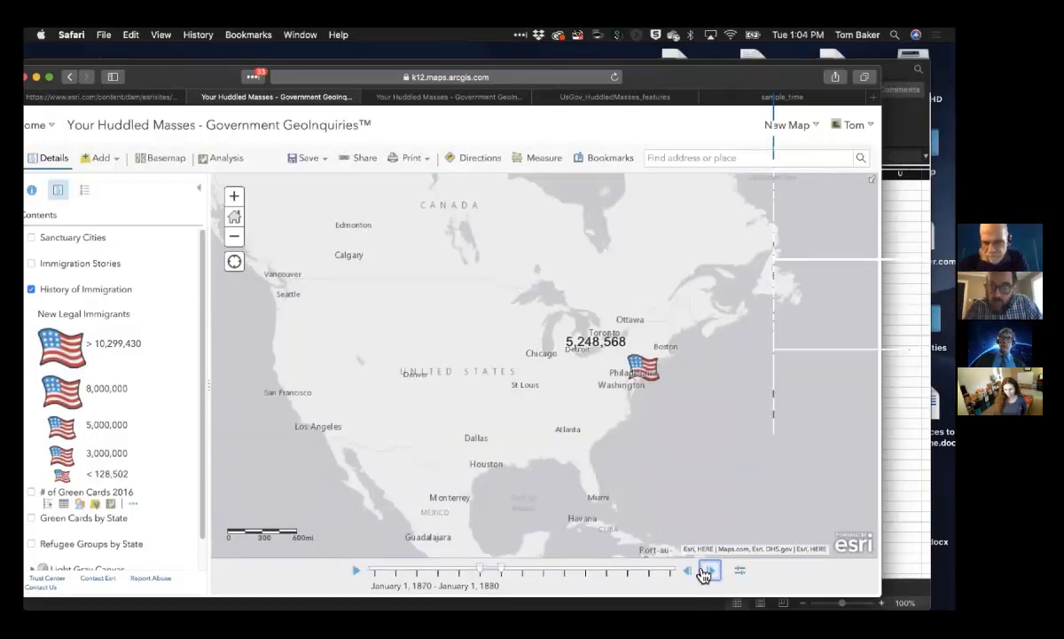
pyautogui.click(708, 570)
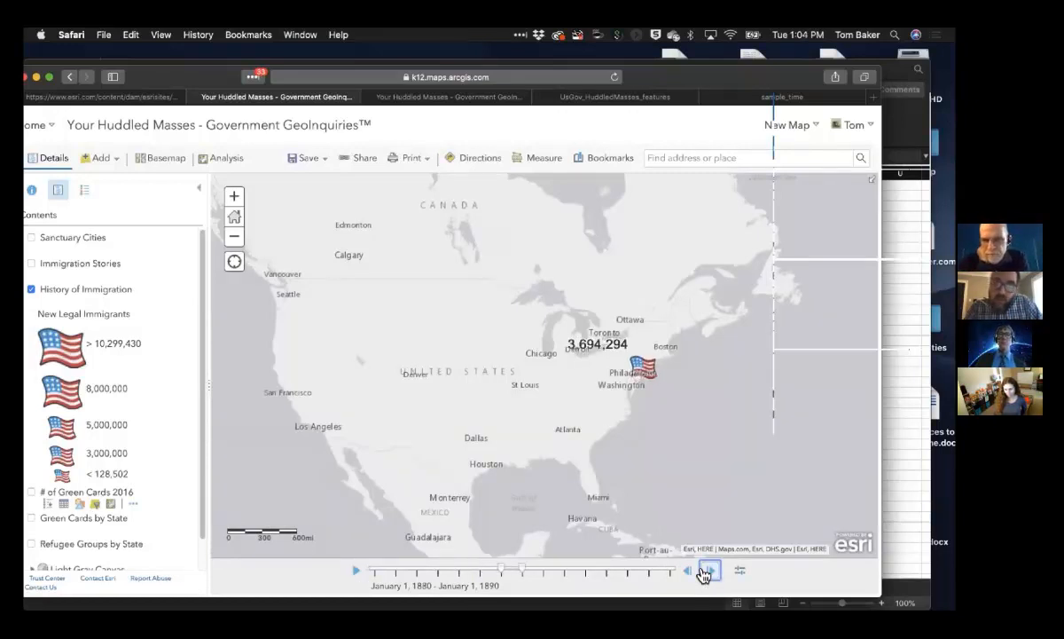
pyautogui.click(707, 572)
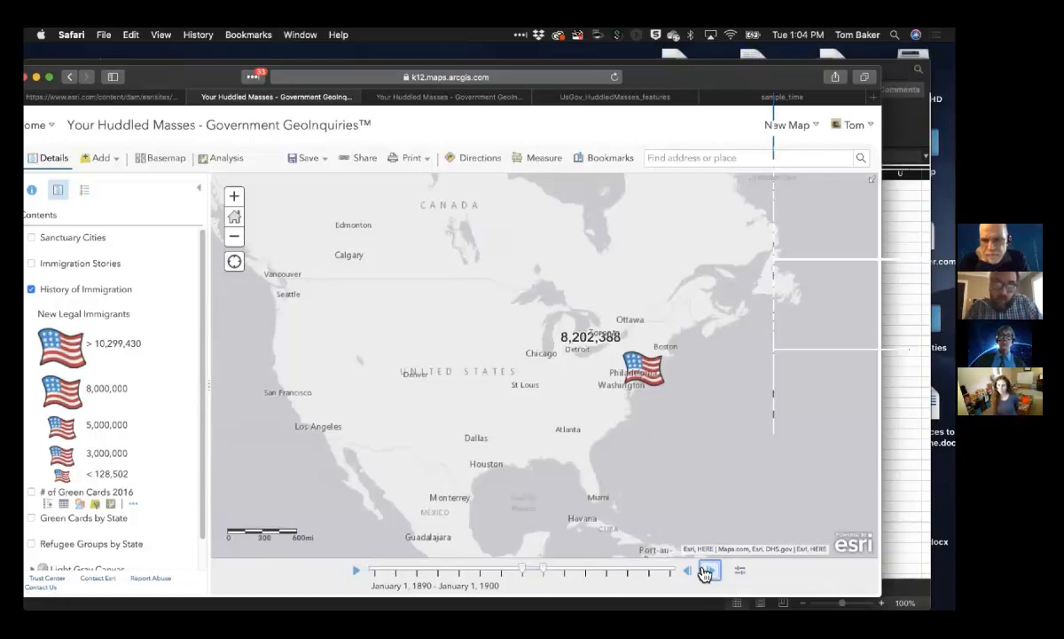
pyautogui.click(707, 572)
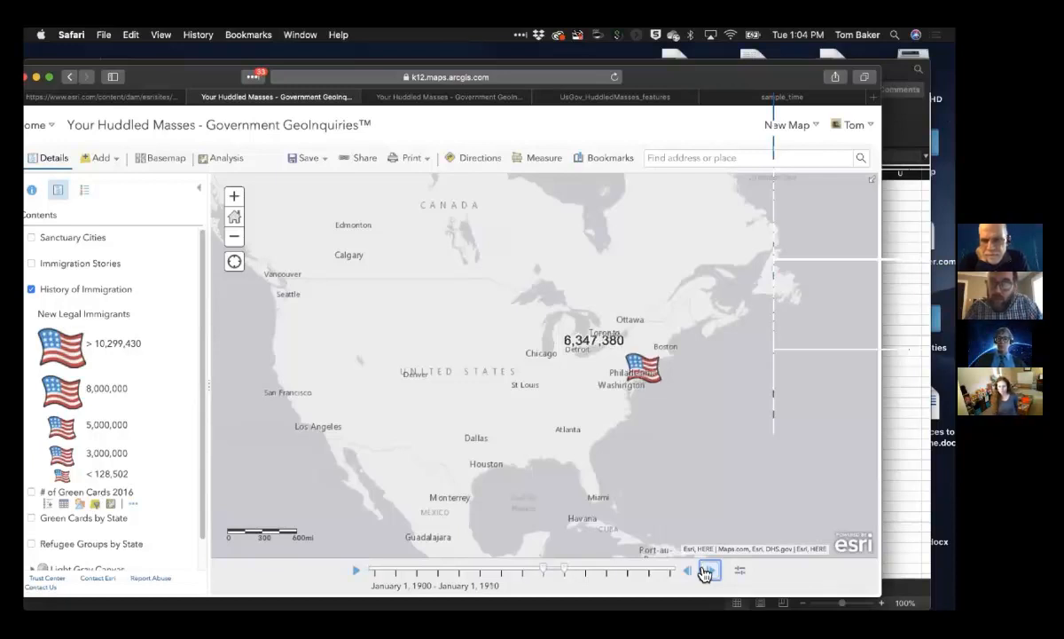
pyautogui.click(707, 572)
pyautogui.click(707, 572)
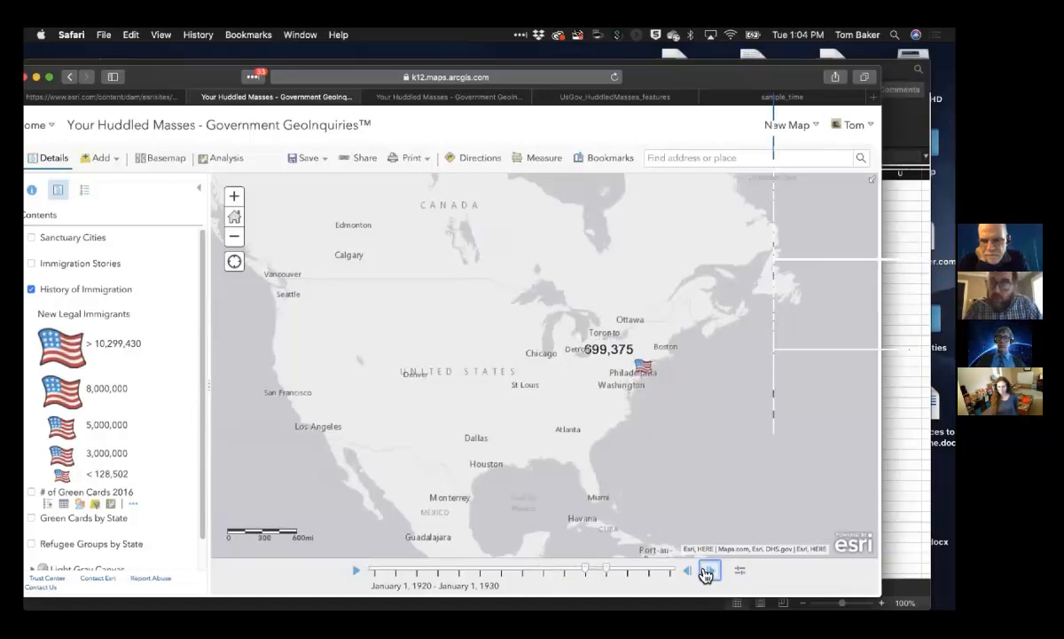
pyautogui.click(707, 572)
pyautogui.click(707, 572)
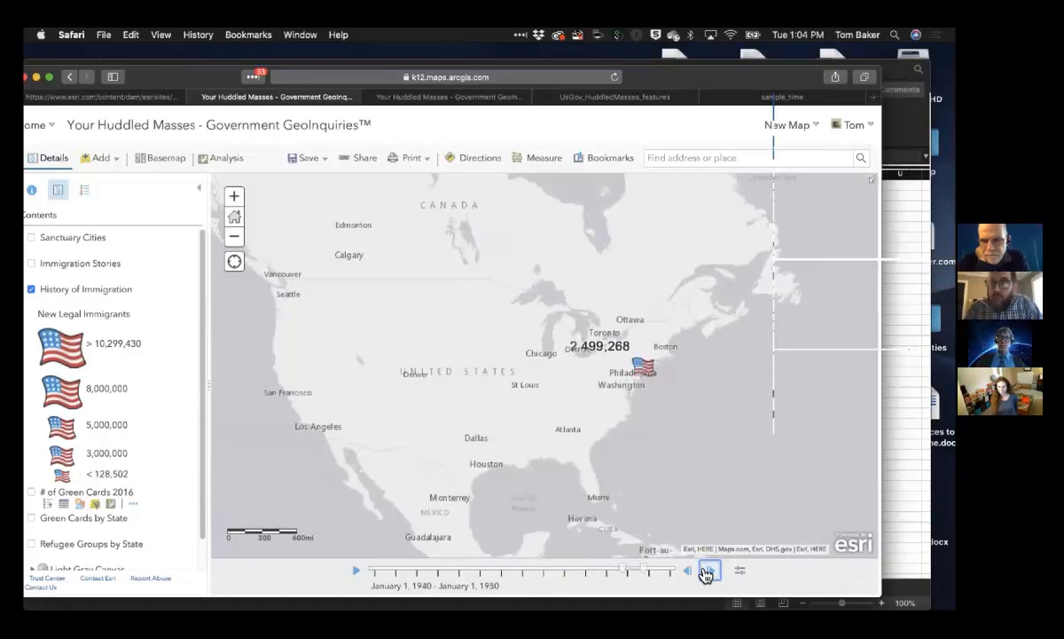
pyautogui.click(707, 572)
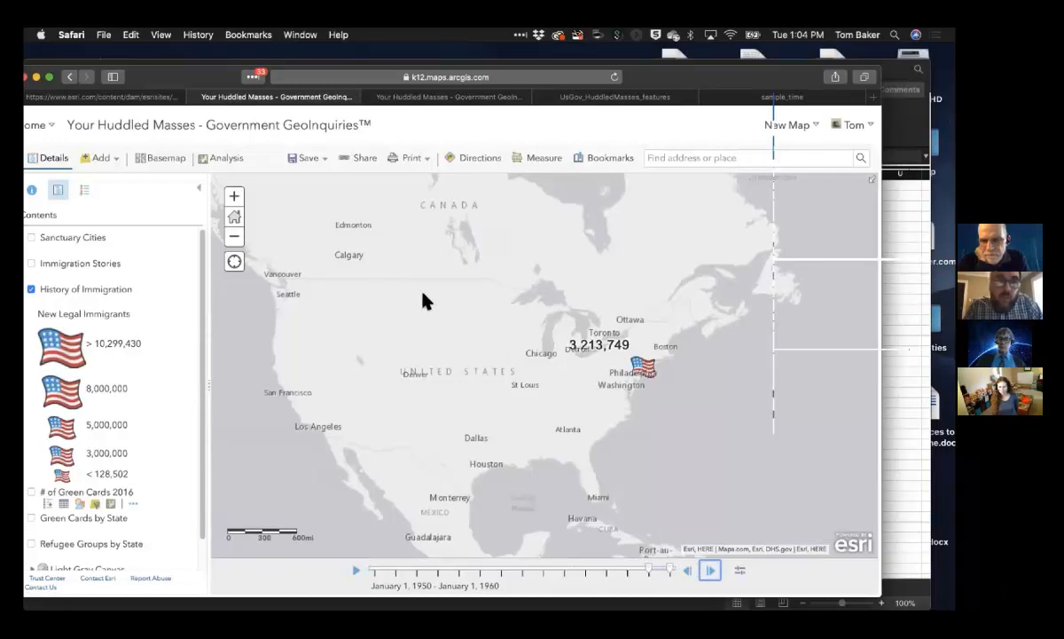
# Show the Your Huddled Masses web map's item page and review its list of layers.
pyautogui.moveTo(196, 76); pyautogui.dragTo(196, 89)
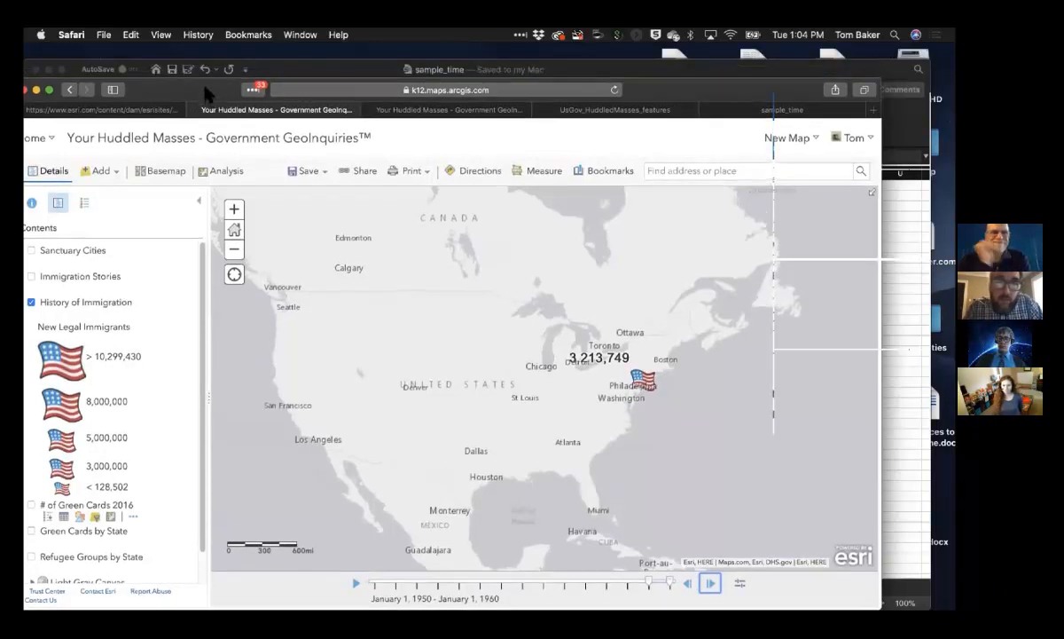
pyautogui.click(426, 111)
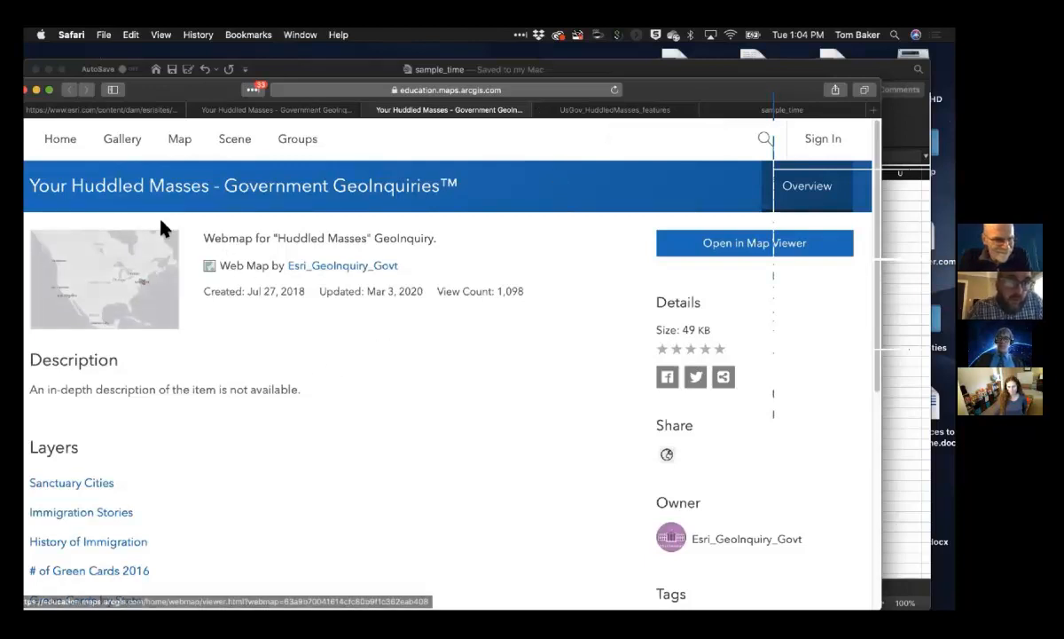
pyautogui.scroll(-3, 203, 332)
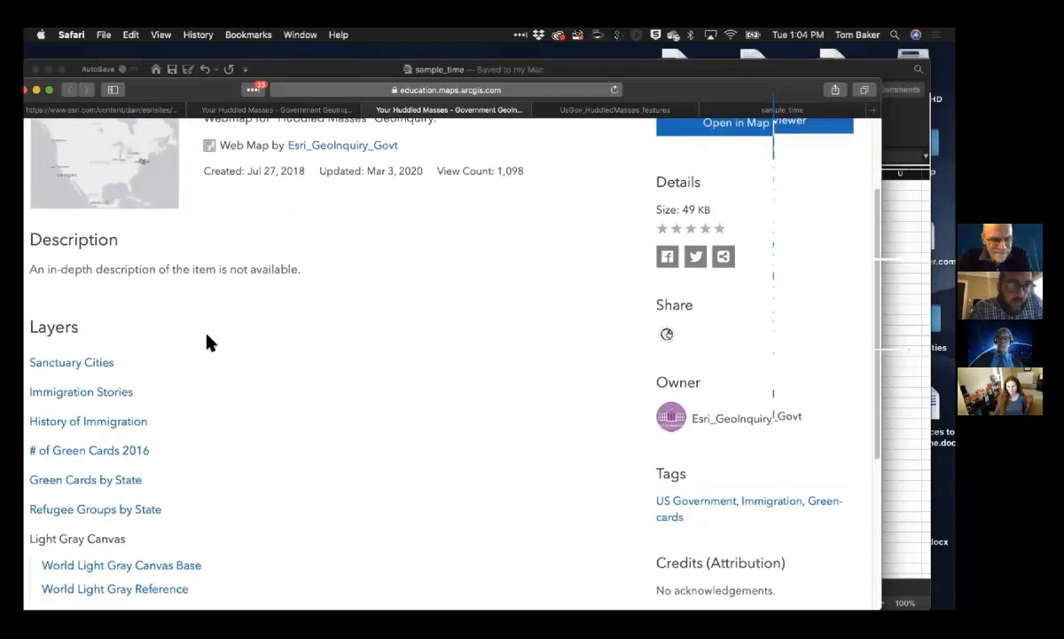
pyautogui.scroll(-2, 207, 341)
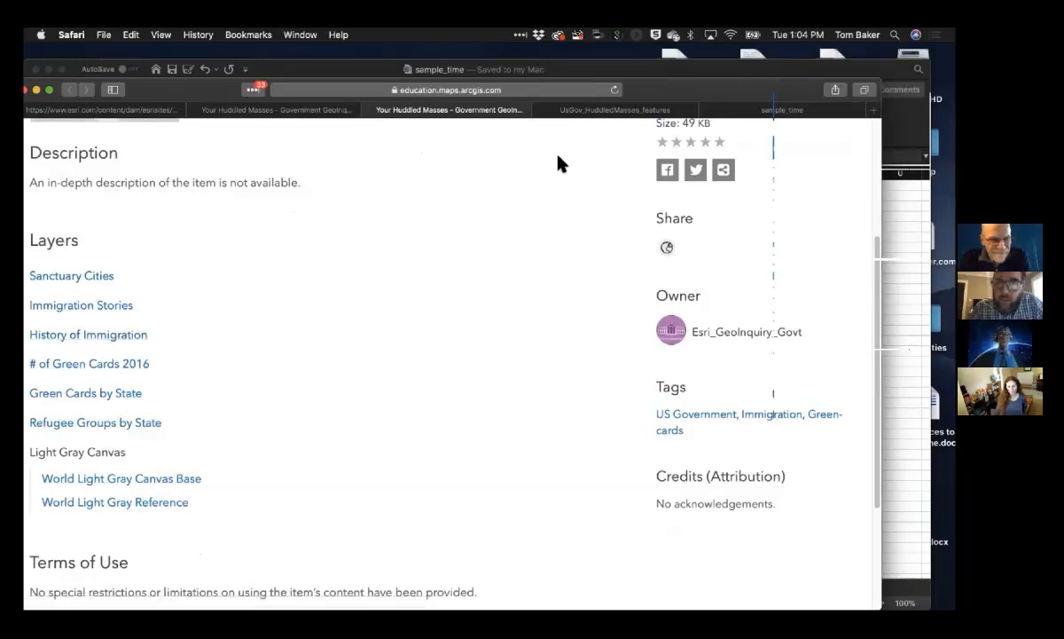
# Show the UsGov_HuddledMasses_features item page and examine its description and the layers it contains.
pyautogui.click(593, 111)
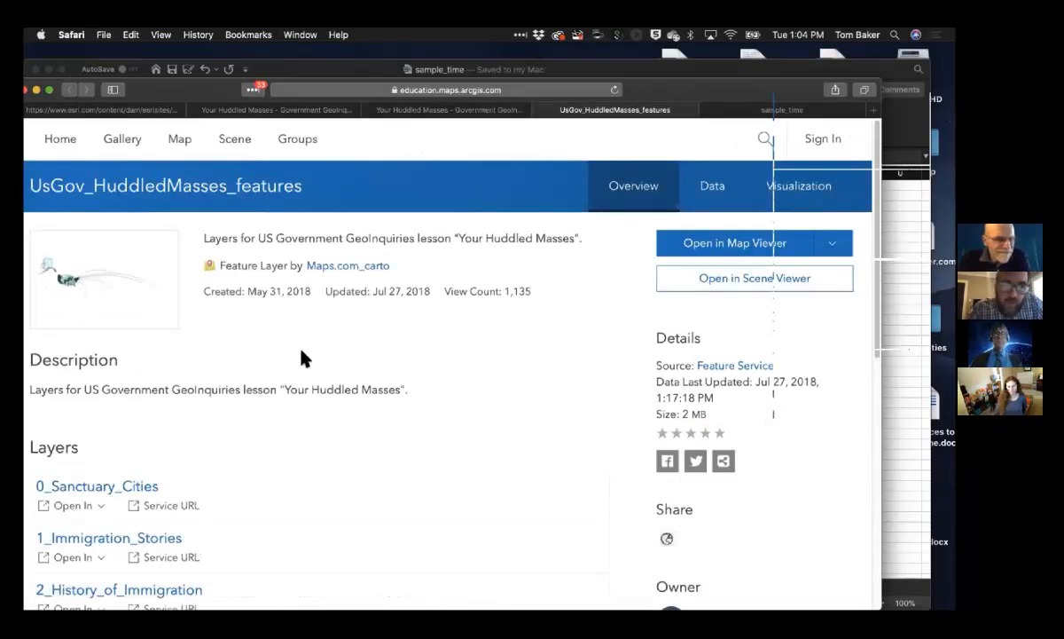
pyautogui.scroll(-1, 297, 360)
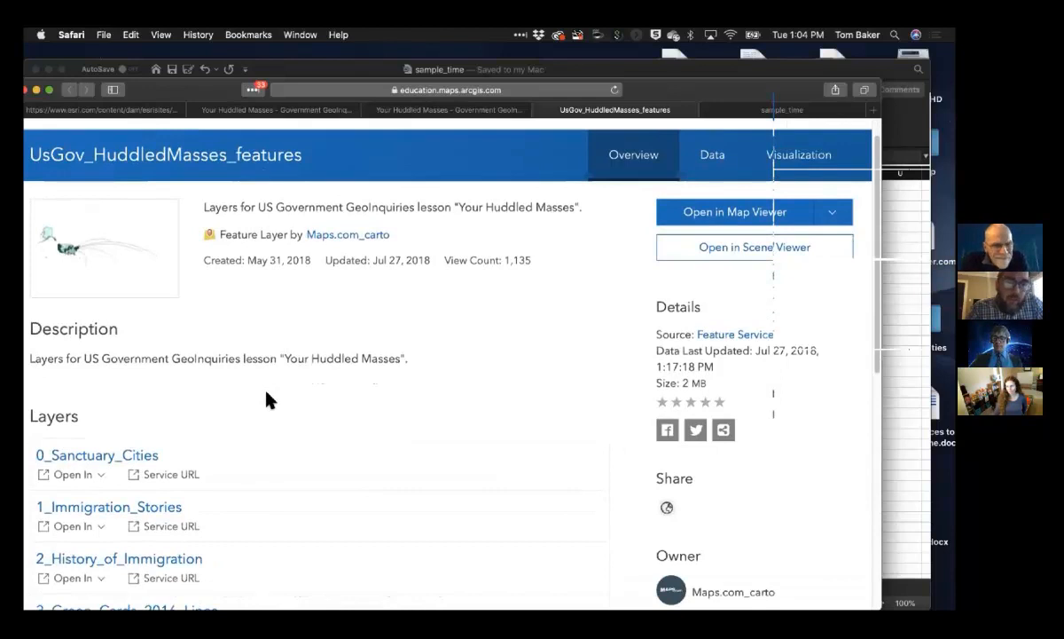
pyautogui.scroll(-2, 266, 398)
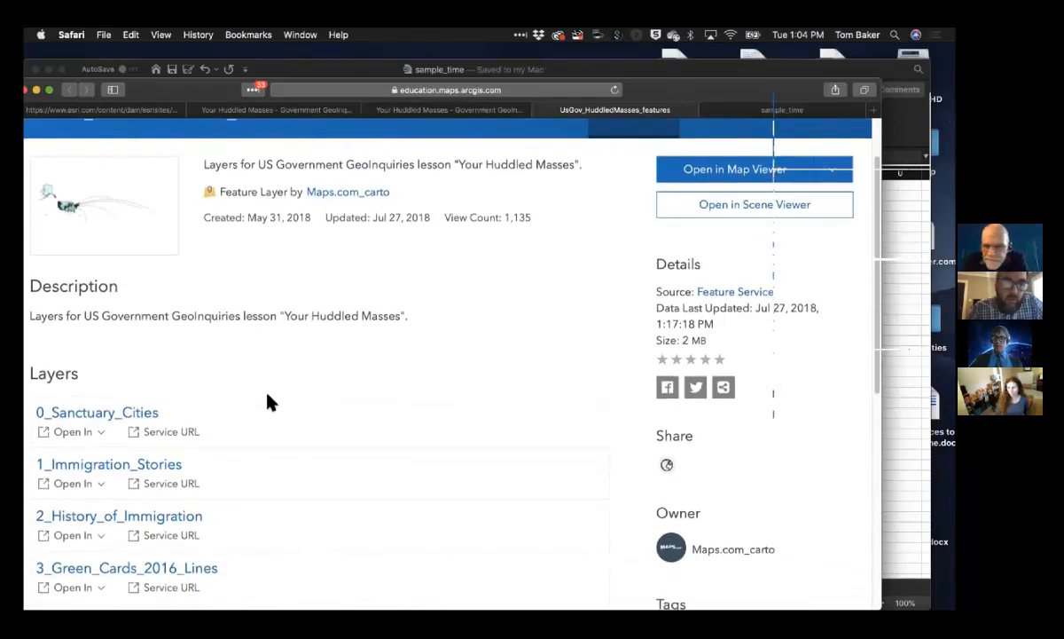
pyautogui.scroll(1, 266, 402)
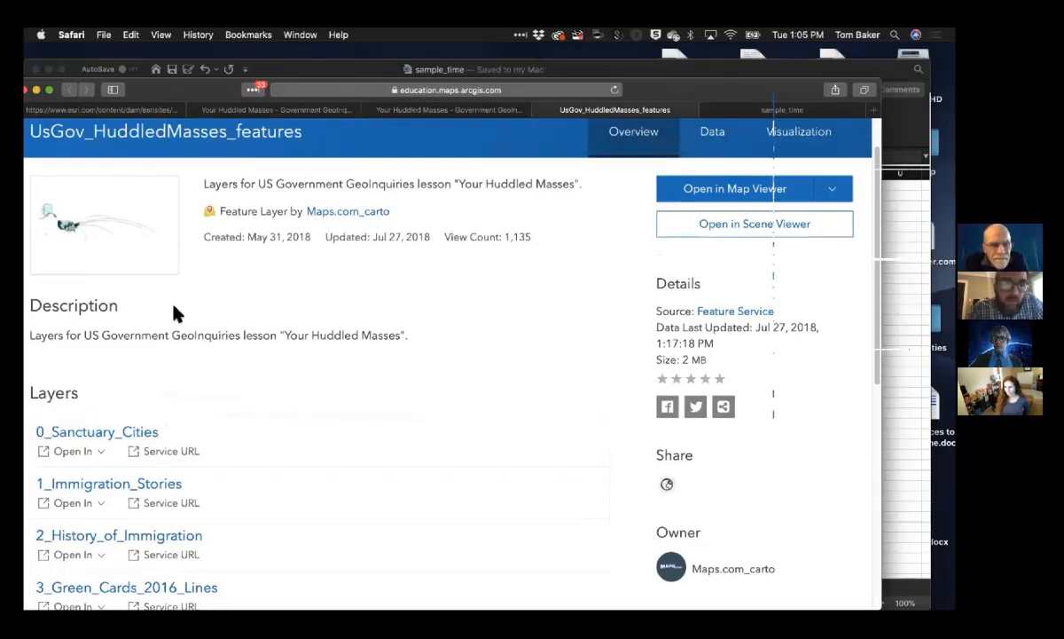
pyautogui.scroll(-1, 364, 337)
pyautogui.scroll(-3, 371, 342)
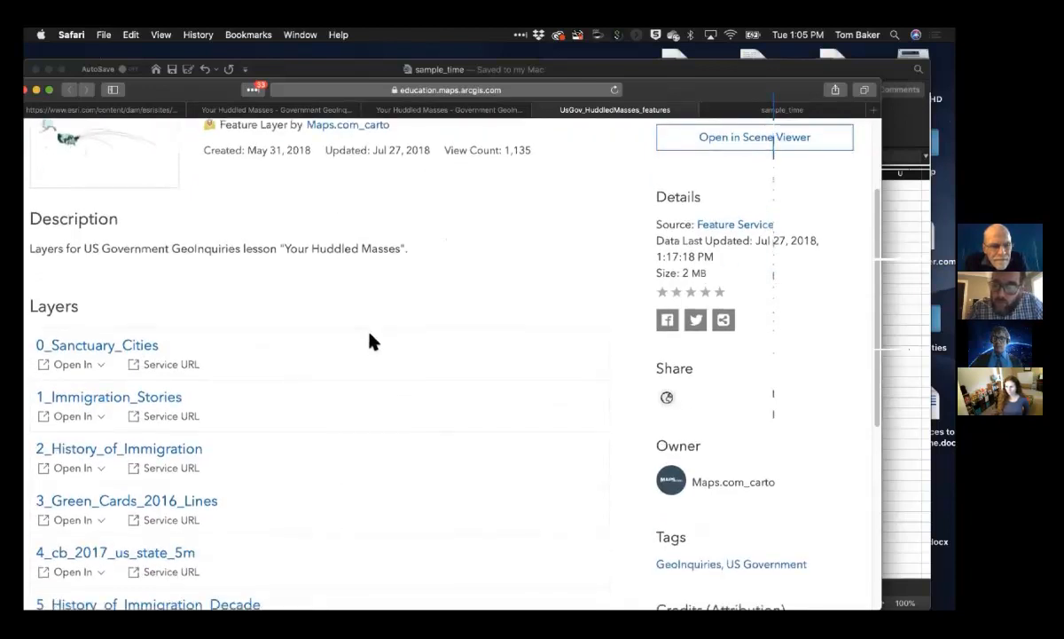
pyautogui.scroll(-2, 373, 343)
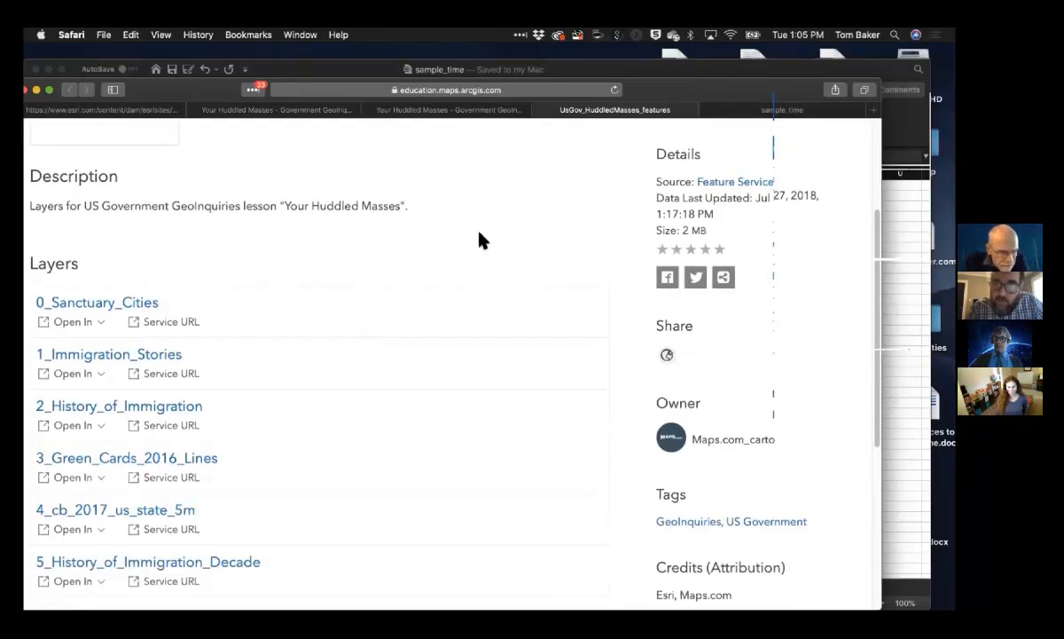
pyautogui.scroll(-1, 482, 233)
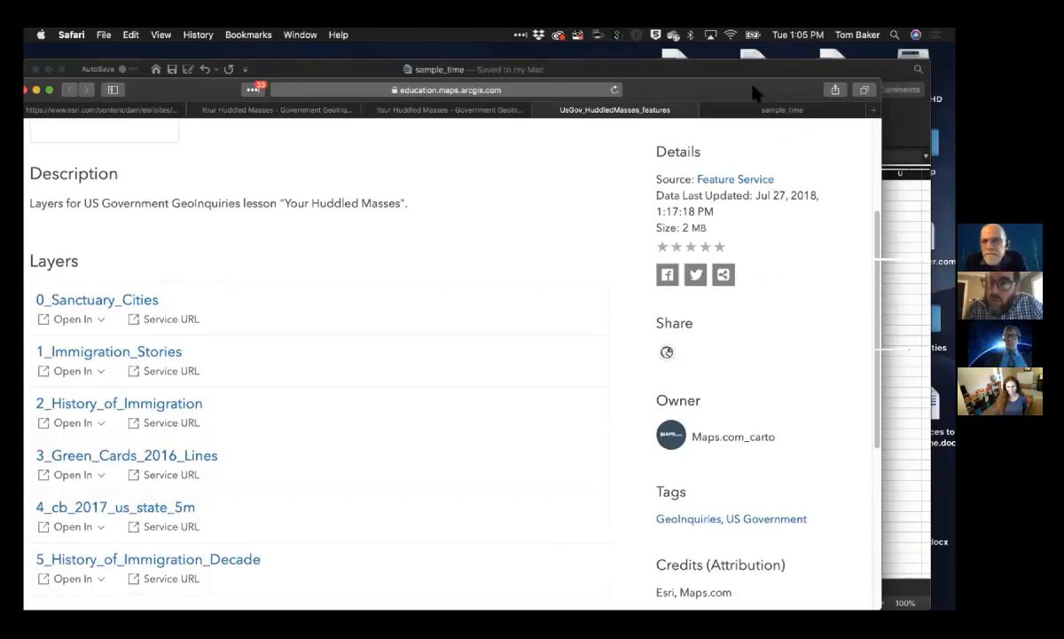
# Show the sample_time item page, switch to the sample_time workbook in Excel and select its Date column.
pyautogui.click(750, 110)
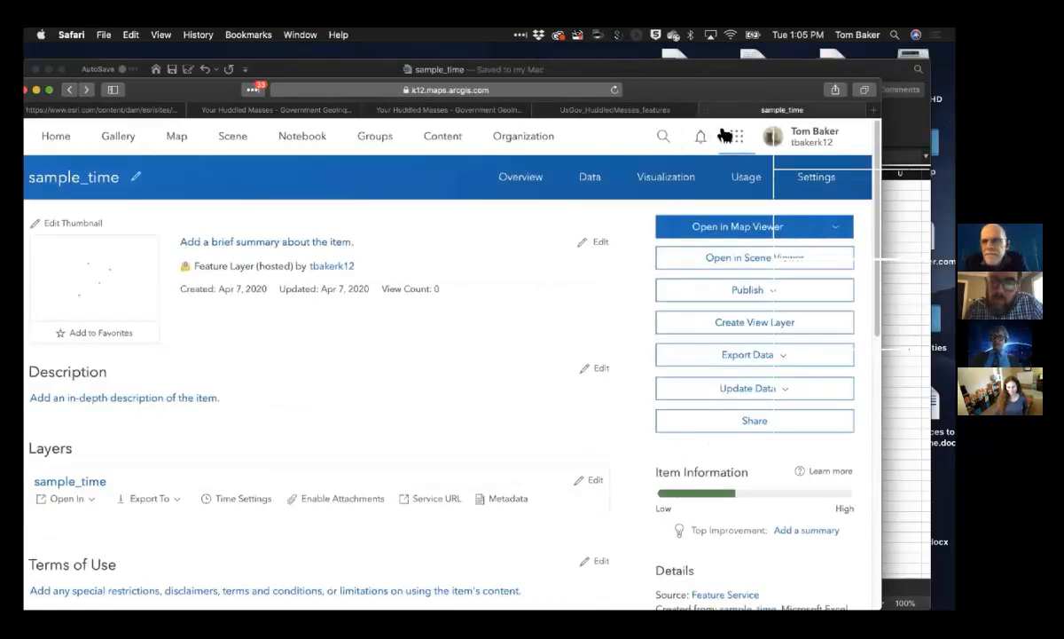
pyautogui.moveTo(209, 76); pyautogui.dragTo(260, 82)
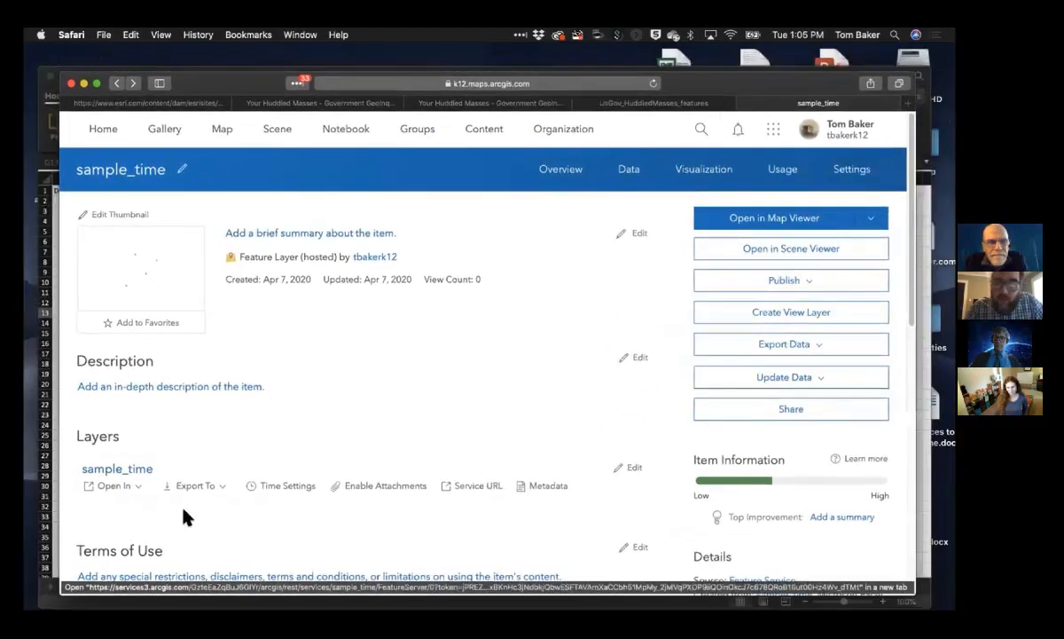
pyautogui.hotkey('ctrl', 'Up')
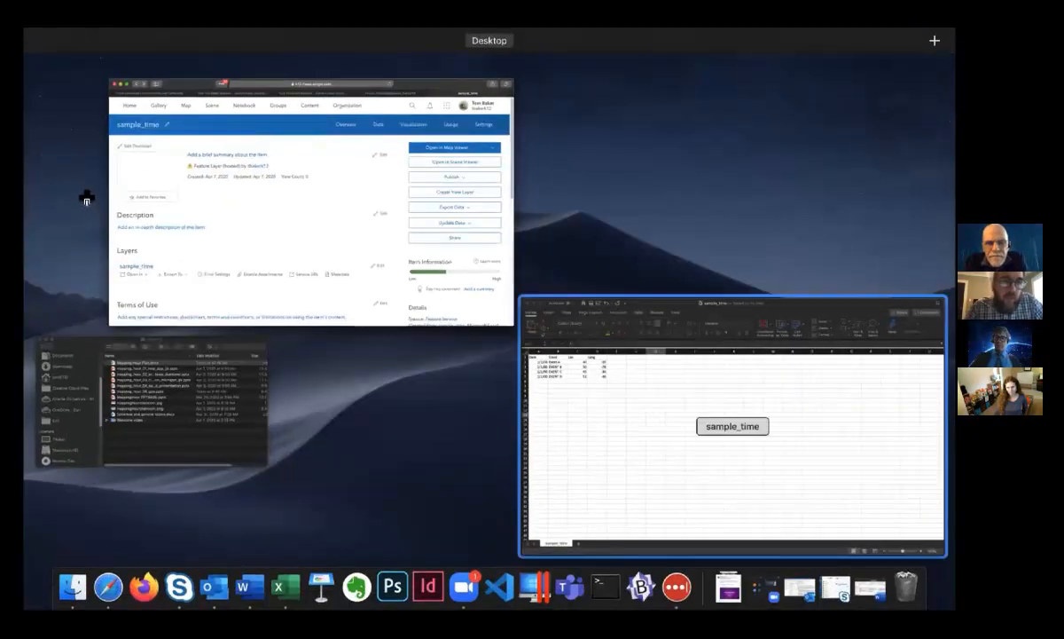
pyautogui.click(76, 181)
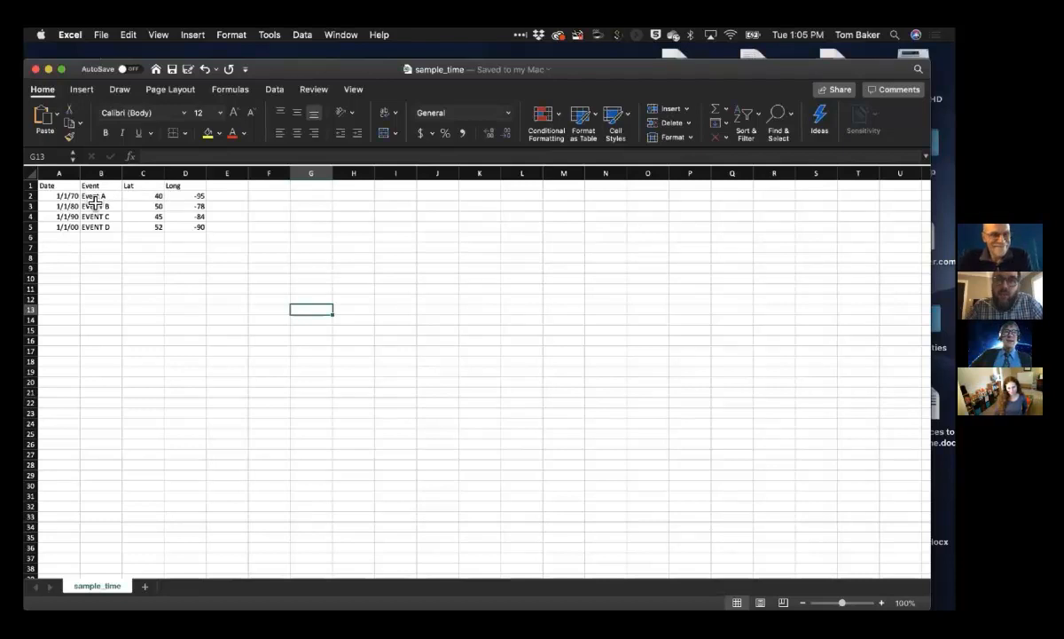
pyautogui.click(55, 170)
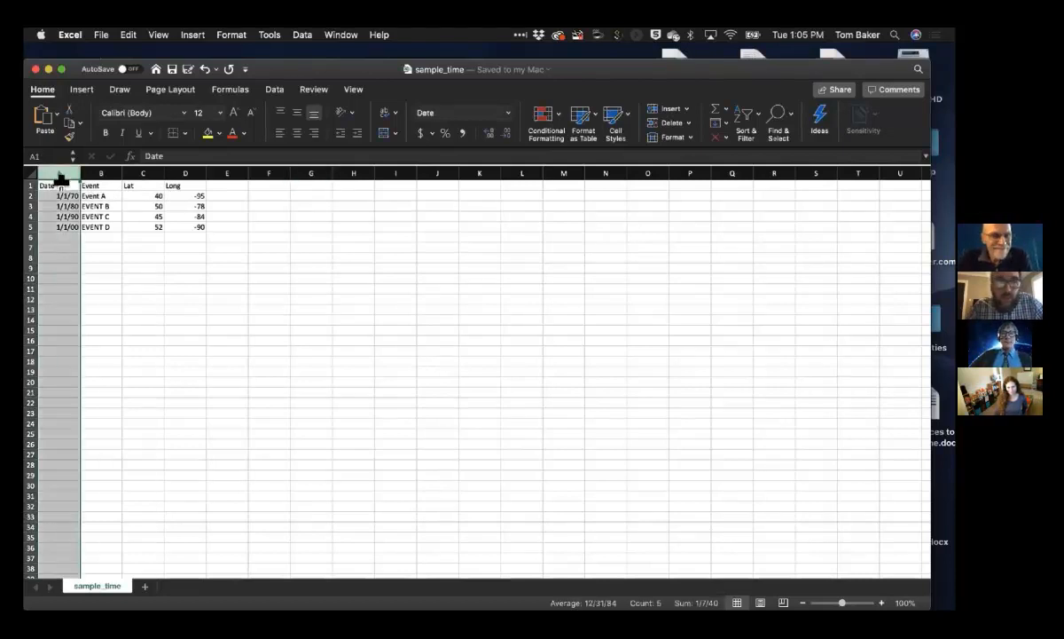
# Switch back to Safari and view the data table of the hosted sample_time feature layer.
pyautogui.hotkey('ctrl', 'Up')
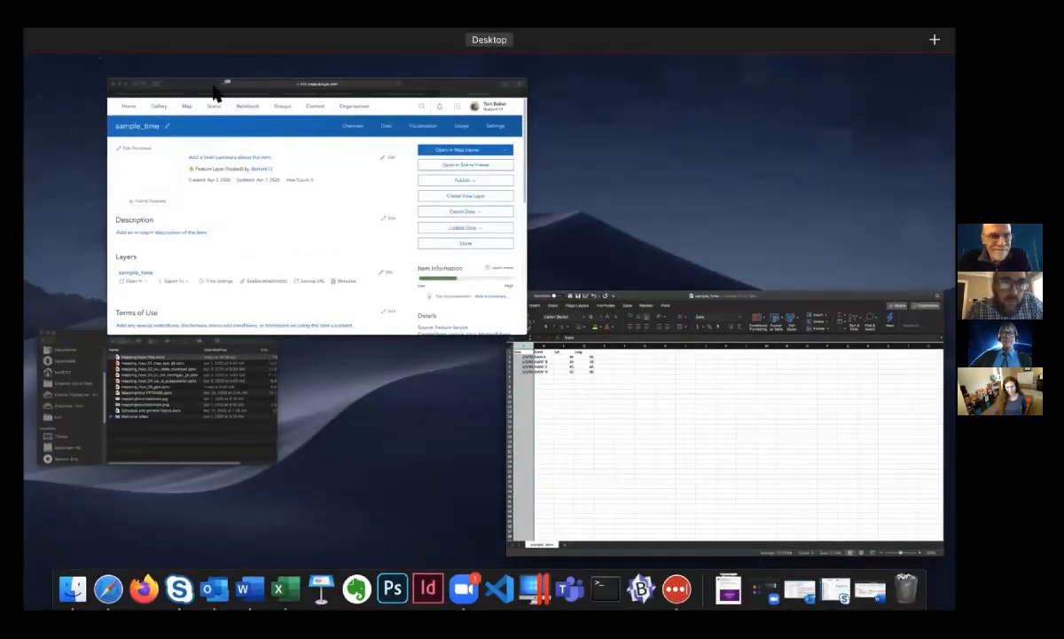
pyautogui.click(217, 87)
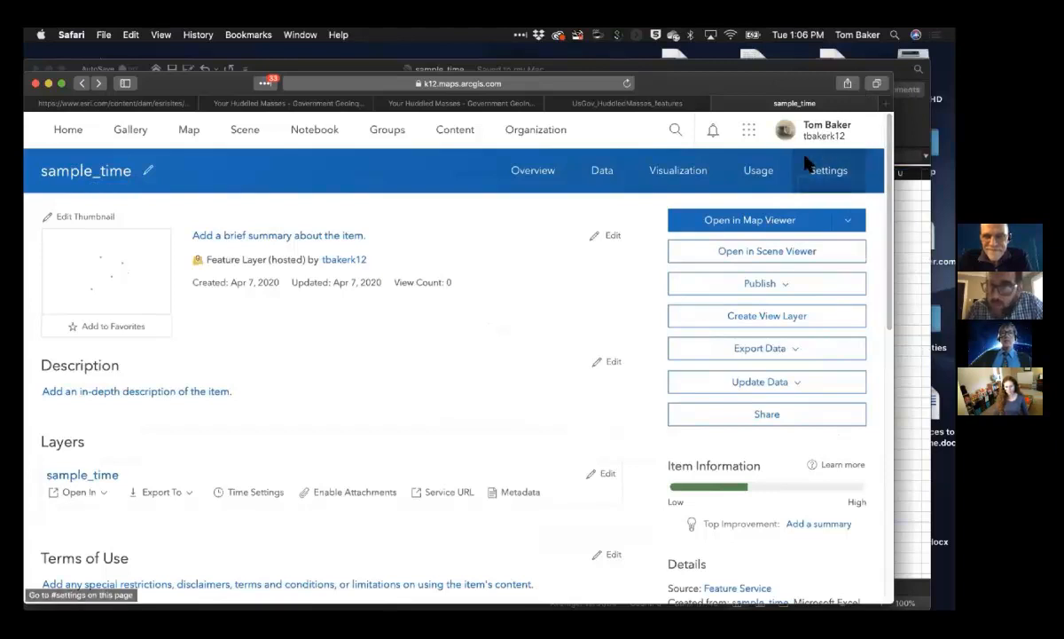
pyautogui.scroll(-1, 468, 333)
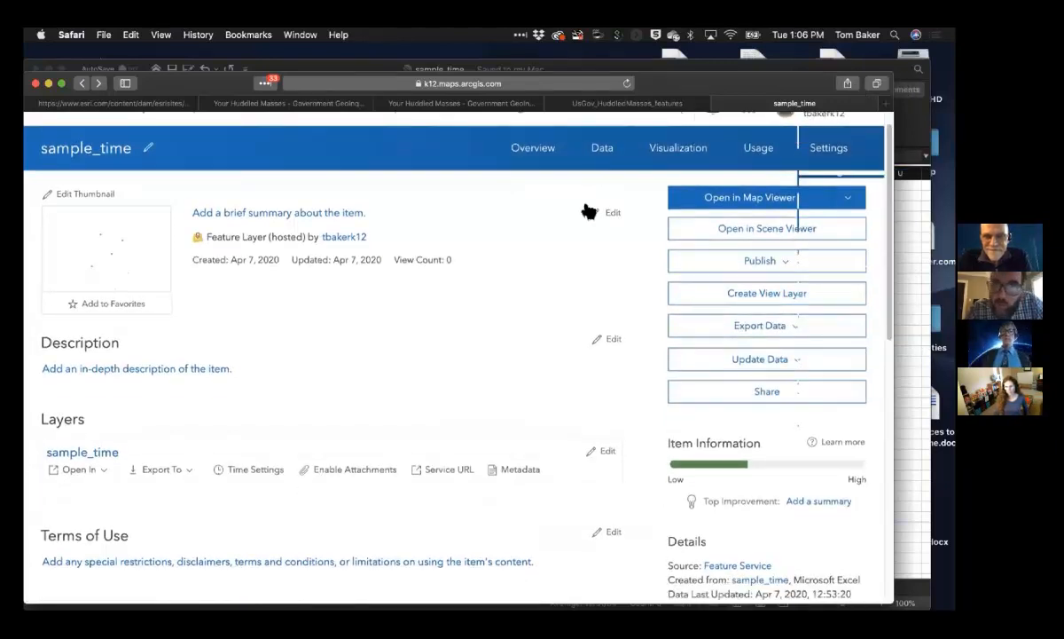
pyautogui.click(602, 149)
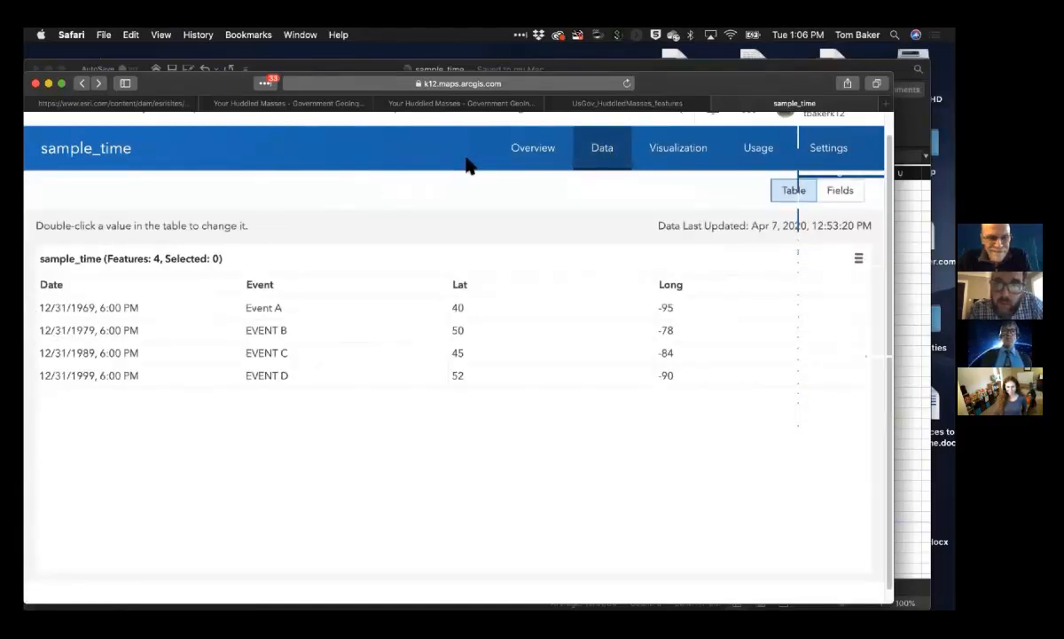
# Enable time on the sample_time layer, recorded as specific events in time with Date as the time field.
pyautogui.click(508, 149)
pyautogui.scroll(-1, 437, 277)
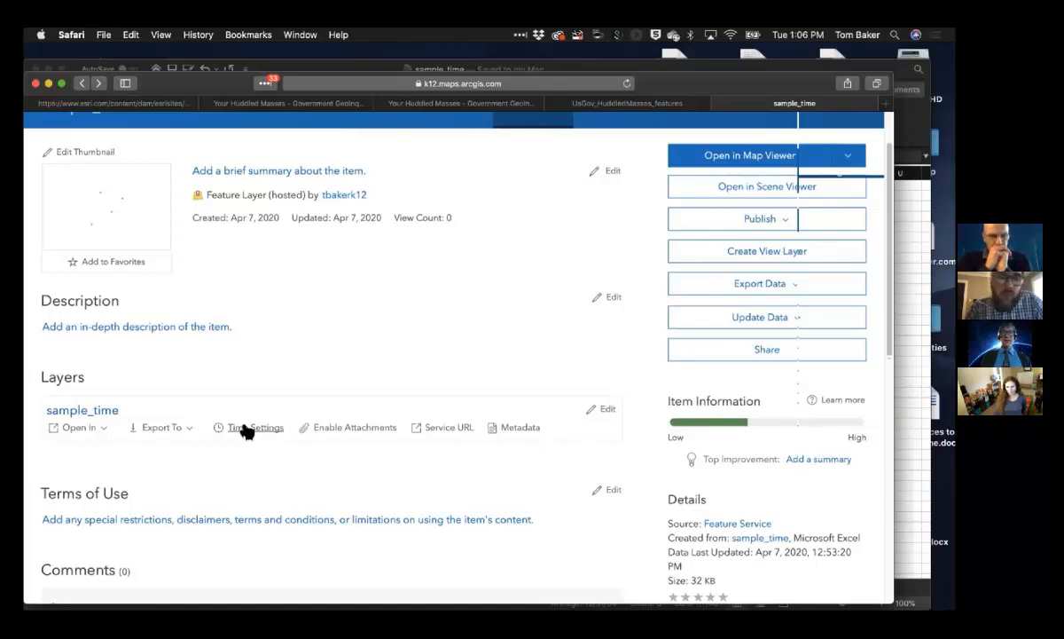
pyautogui.click(247, 430)
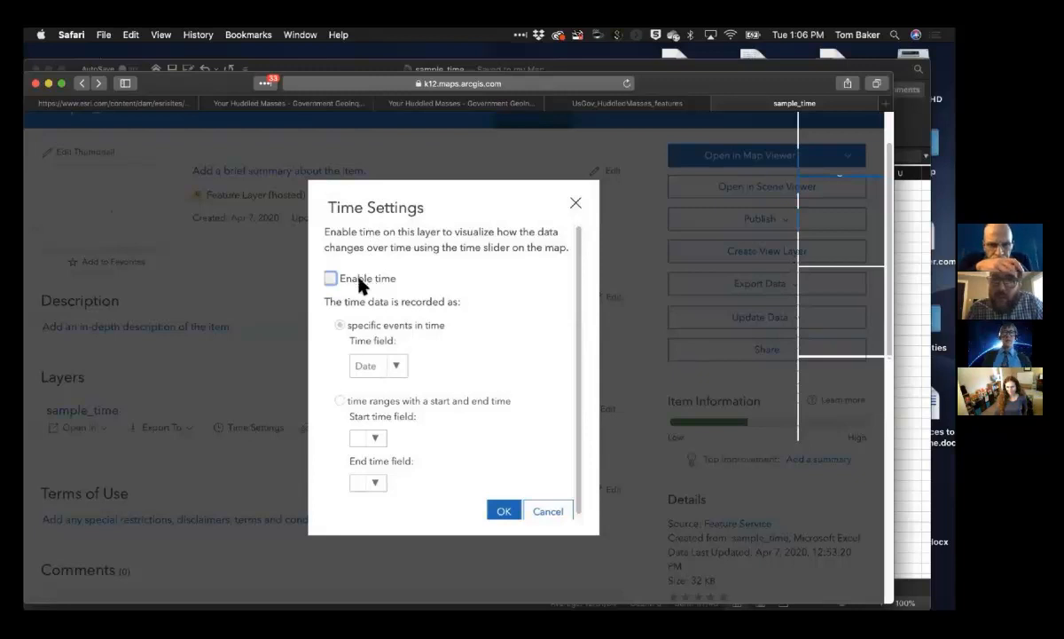
pyautogui.click(330, 279)
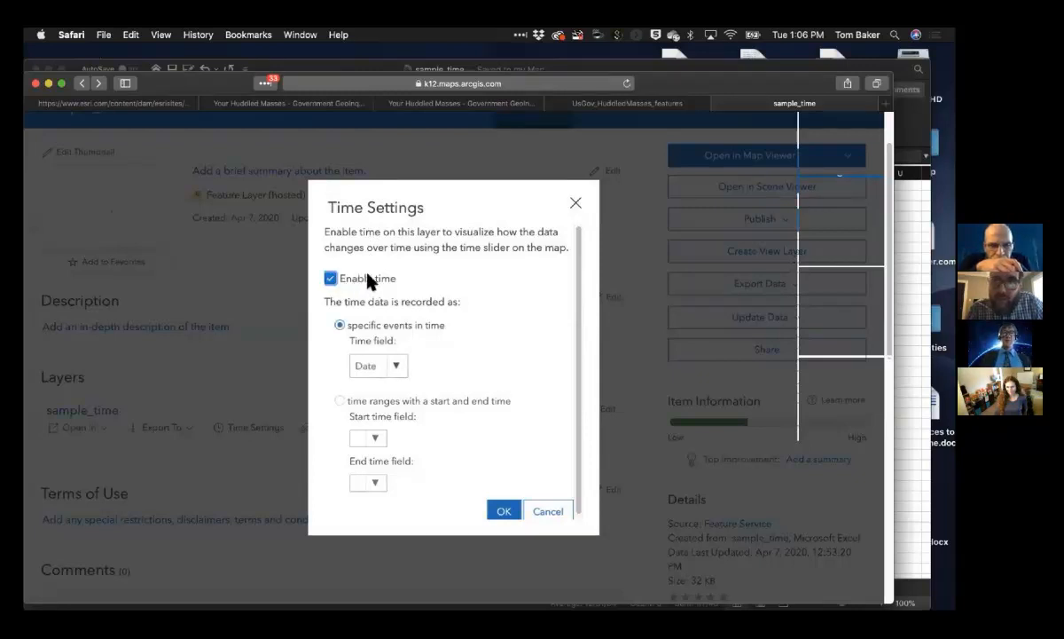
pyautogui.scroll(-1, 396, 291)
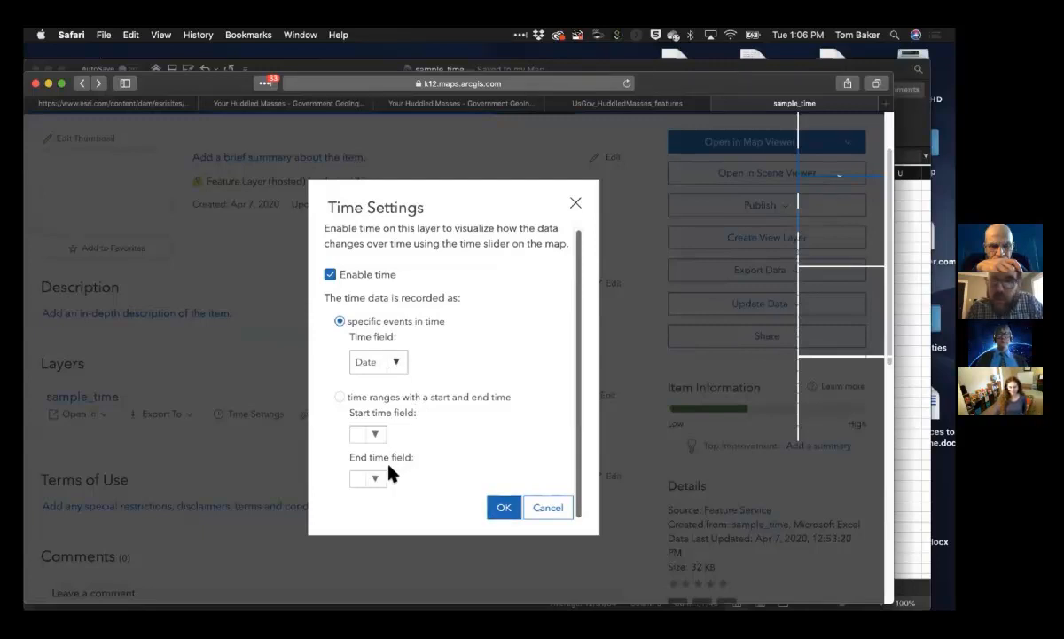
pyautogui.click(495, 506)
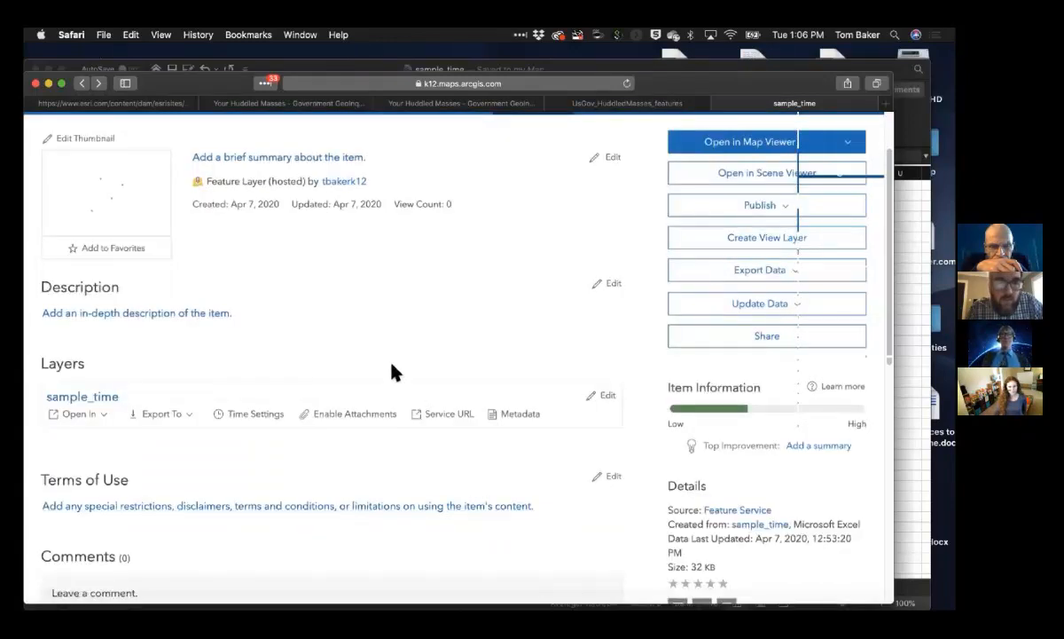
# Open the hosted sample_time layer in Map Viewer and accept its default style.
pyautogui.scroll(3, 396, 368)
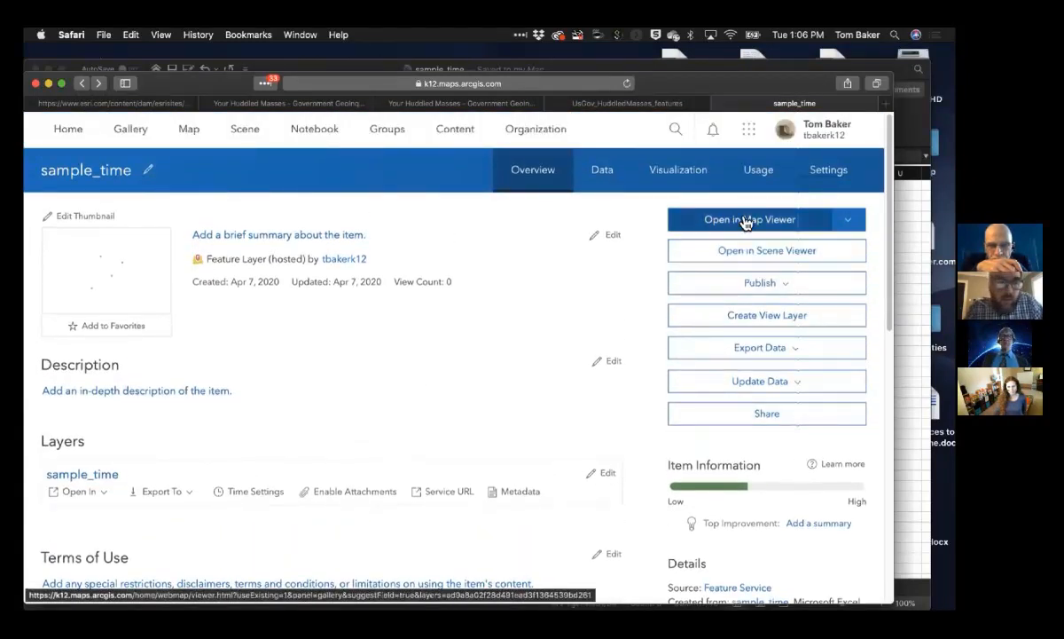
pyautogui.click(746, 222)
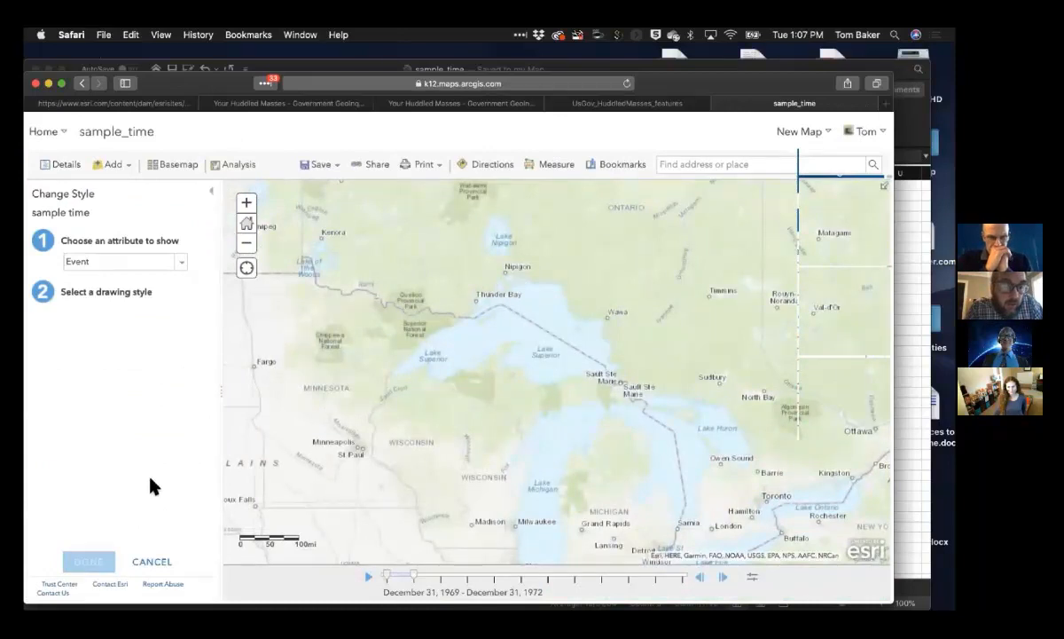
pyautogui.click(81, 561)
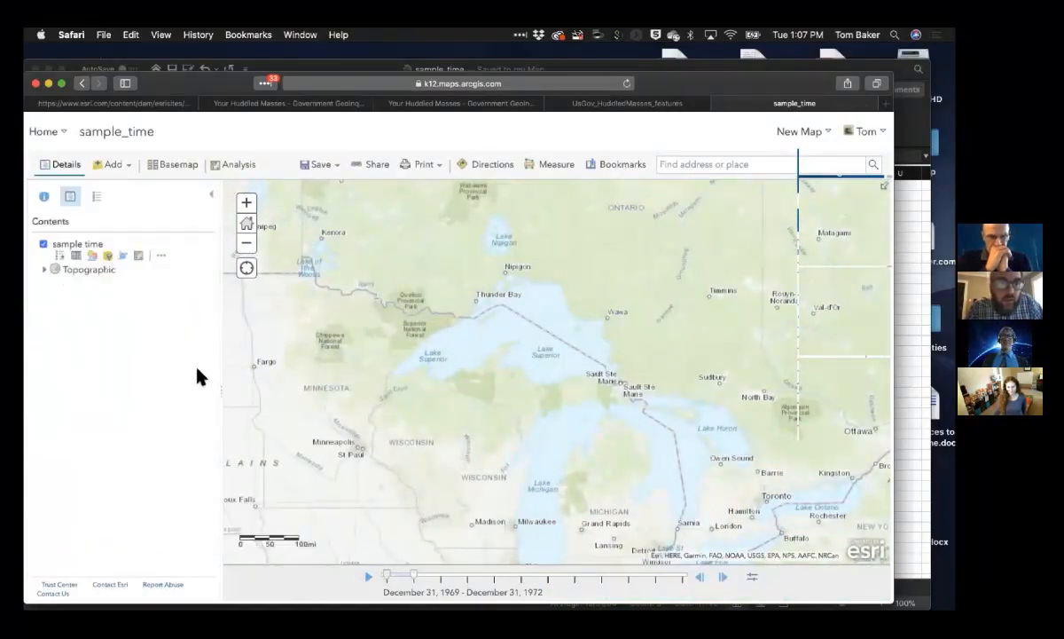
# Change the map's advanced time settings to progressively display all the data as time passes.
pyautogui.click(247, 243)
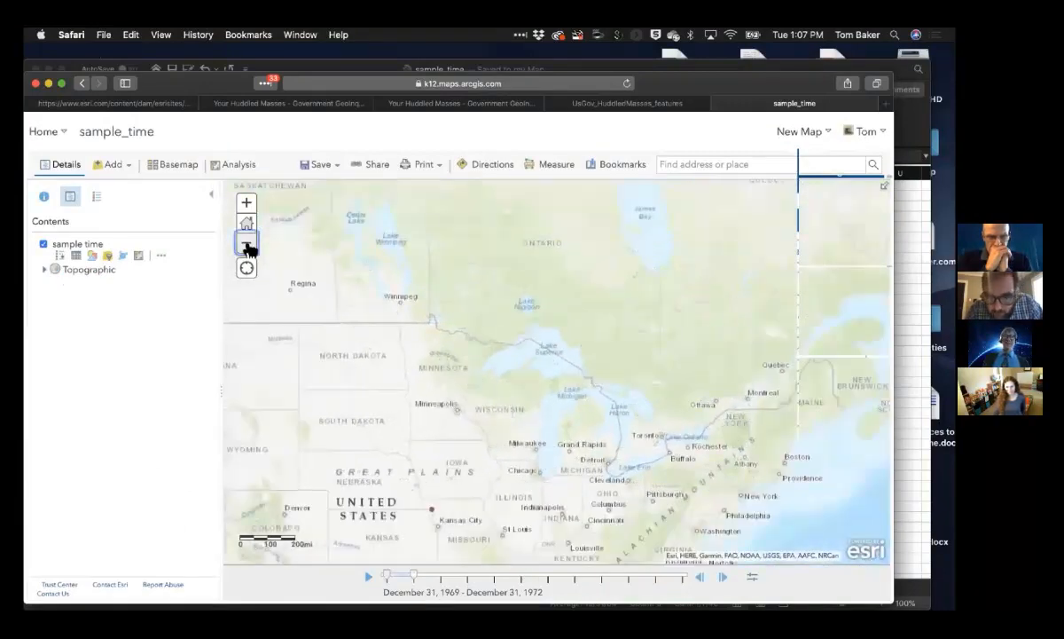
pyautogui.click(246, 243)
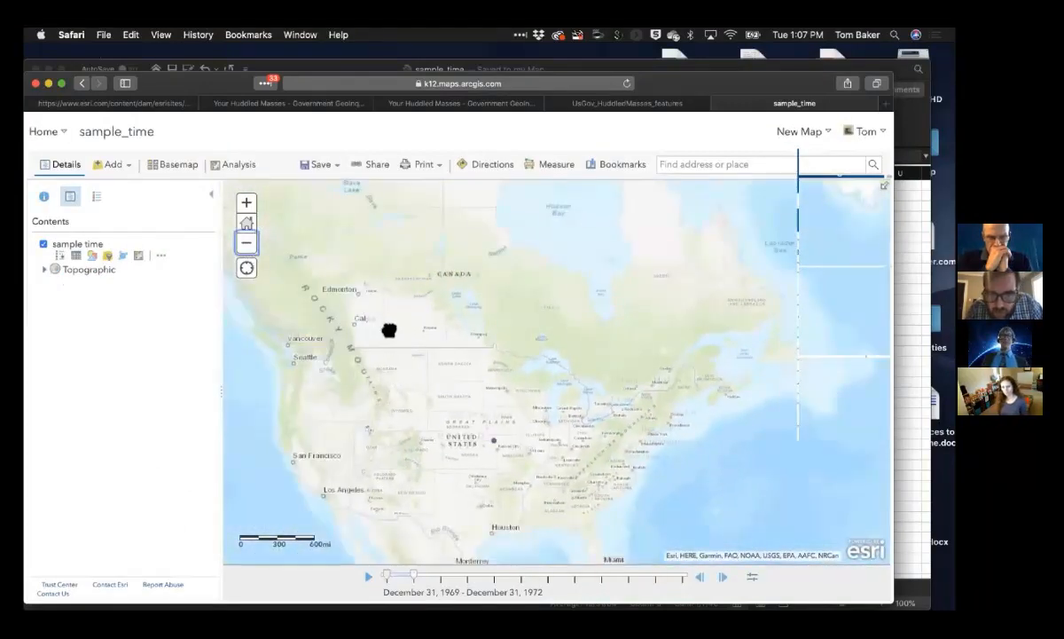
pyautogui.moveTo(390, 330); pyautogui.dragTo(381, 274)
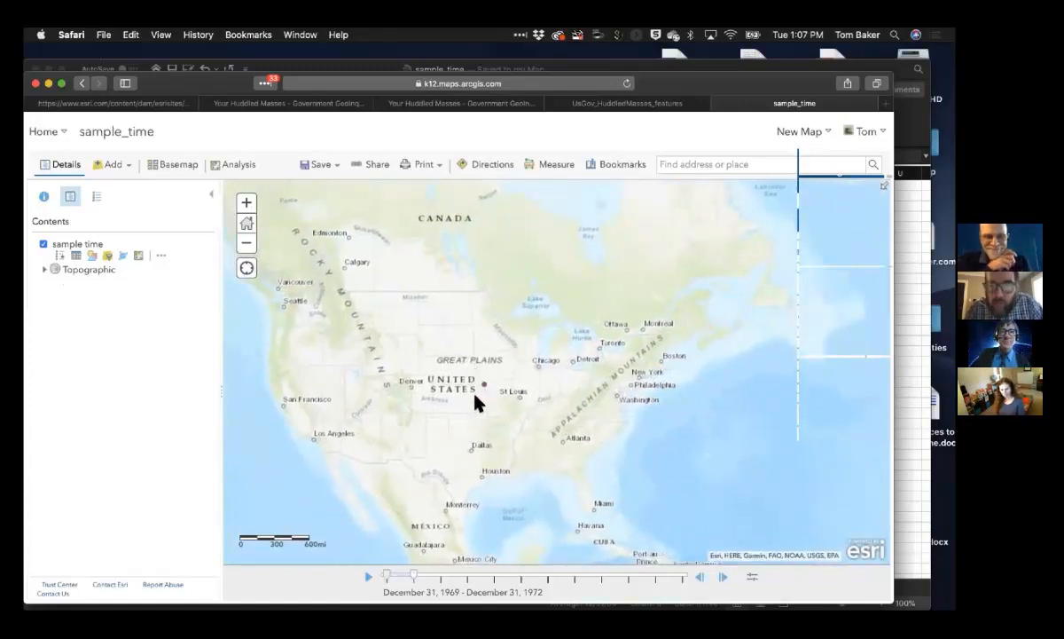
pyautogui.moveTo(476, 399); pyautogui.dragTo(466, 402)
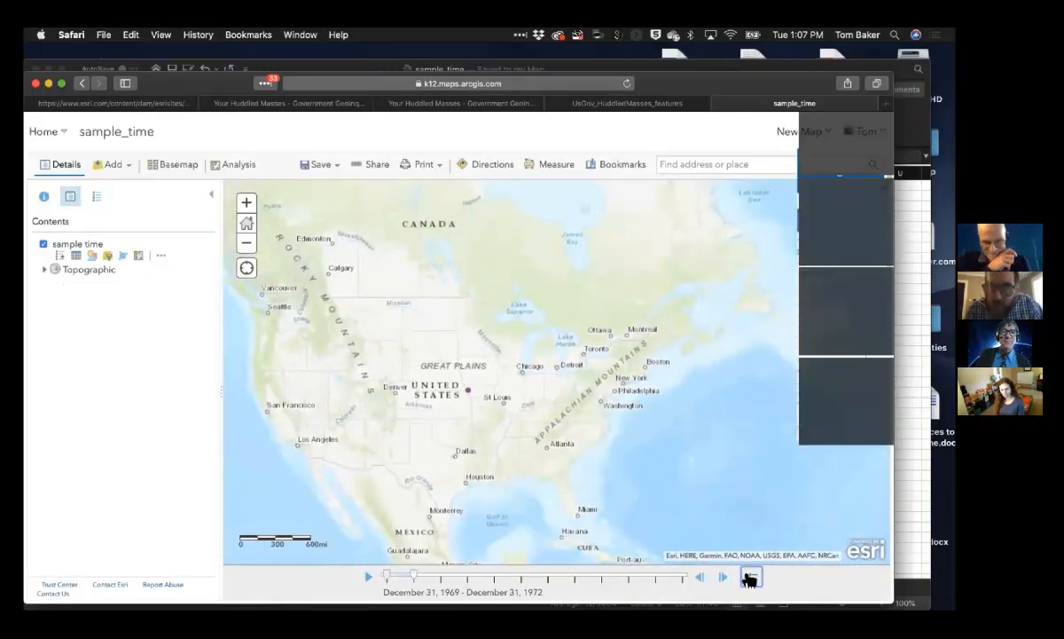
pyautogui.click(752, 579)
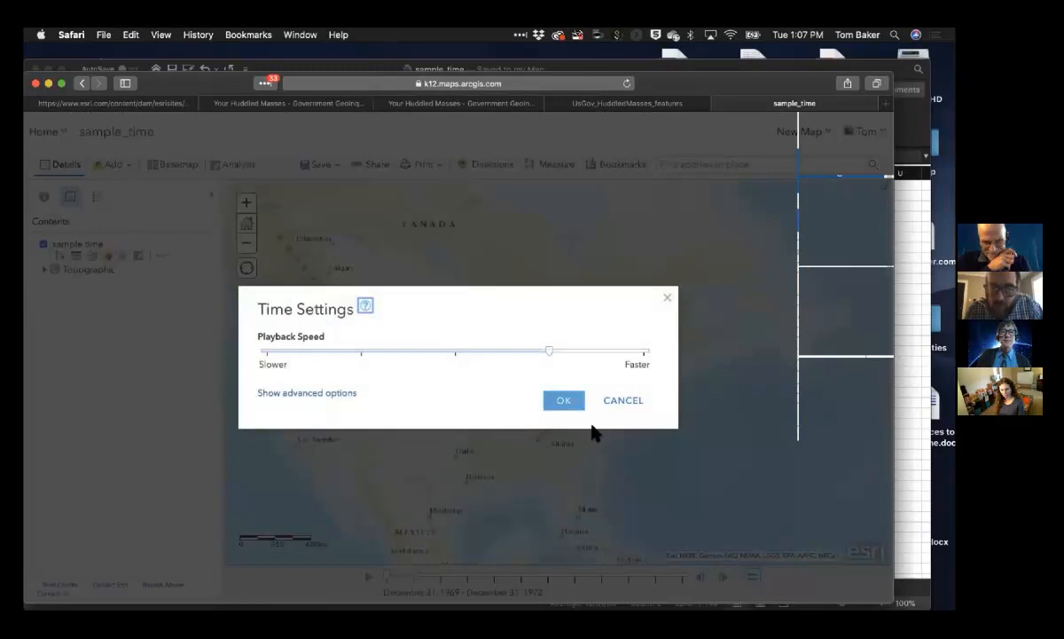
pyautogui.click(337, 393)
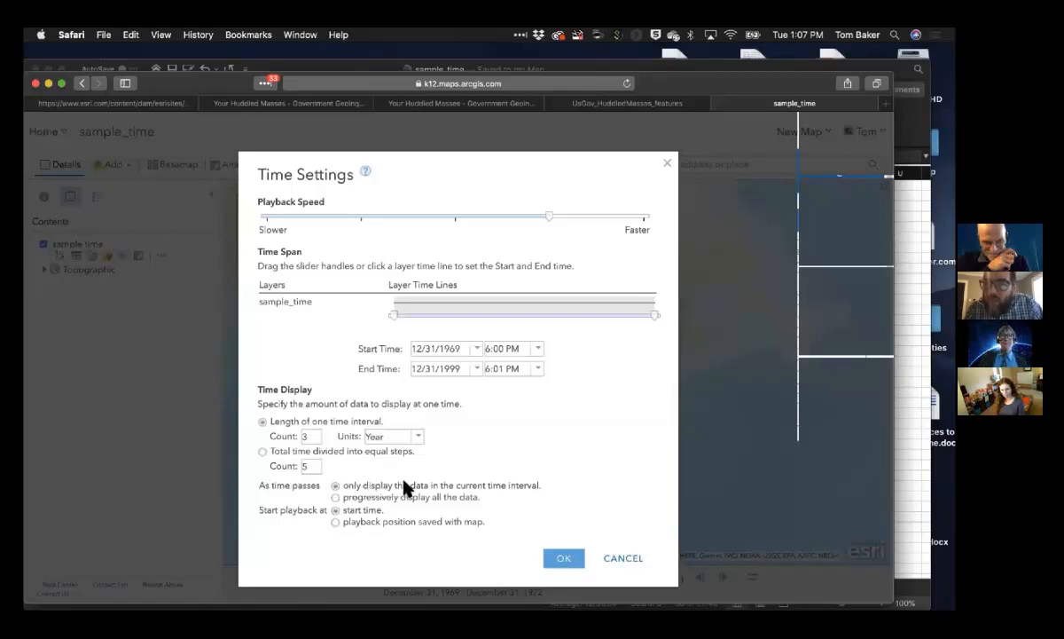
pyautogui.click(361, 497)
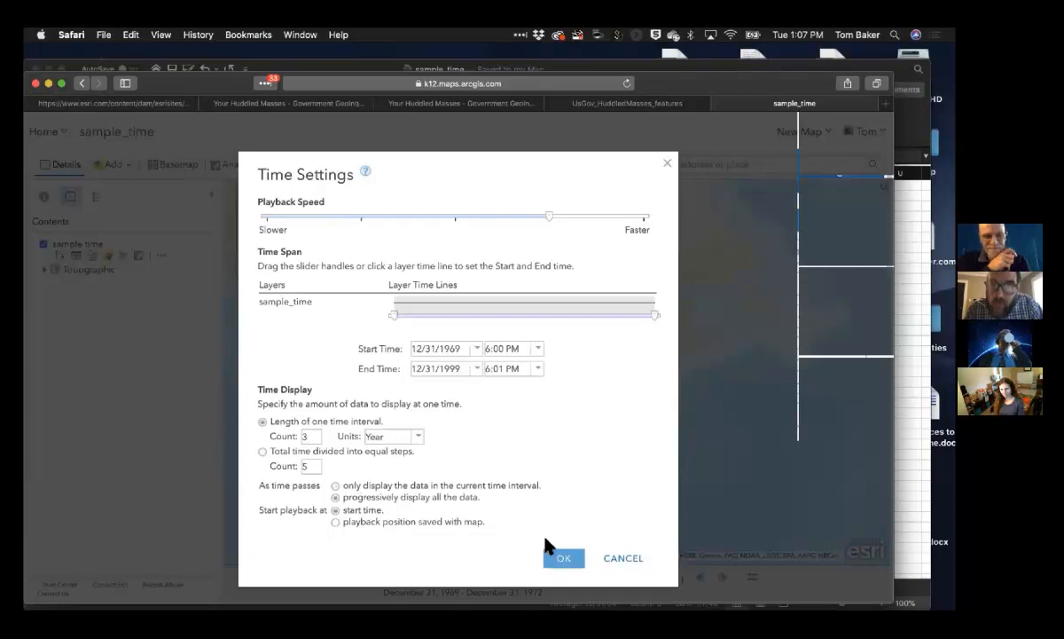
pyautogui.click(557, 557)
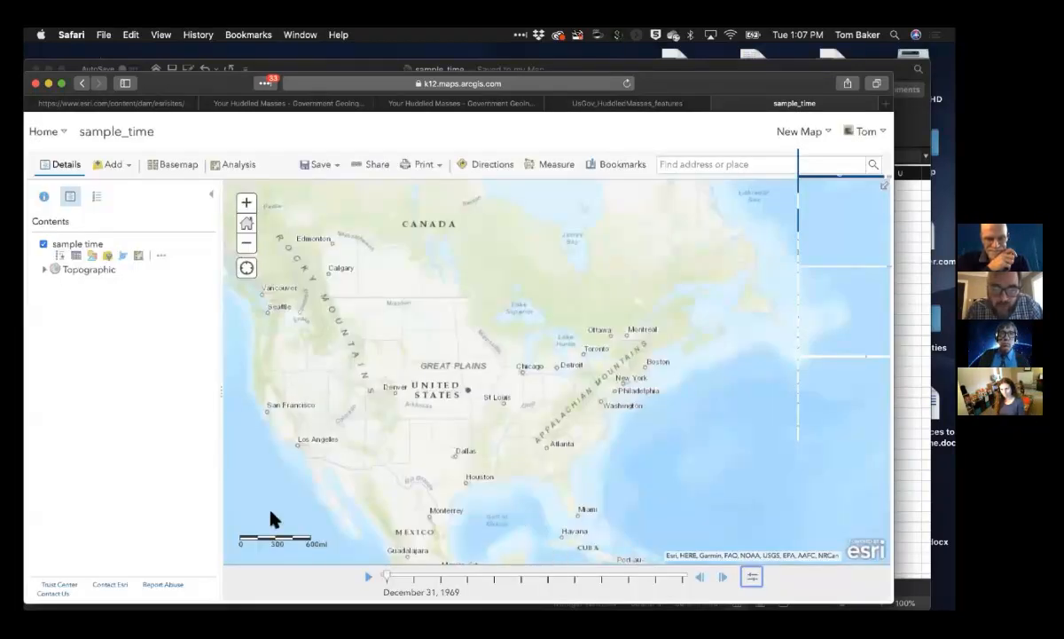
# Play the time animation of the sample_time points across North America, then return the time slider to its start.
pyautogui.click(365, 579)
pyautogui.click(365, 579)
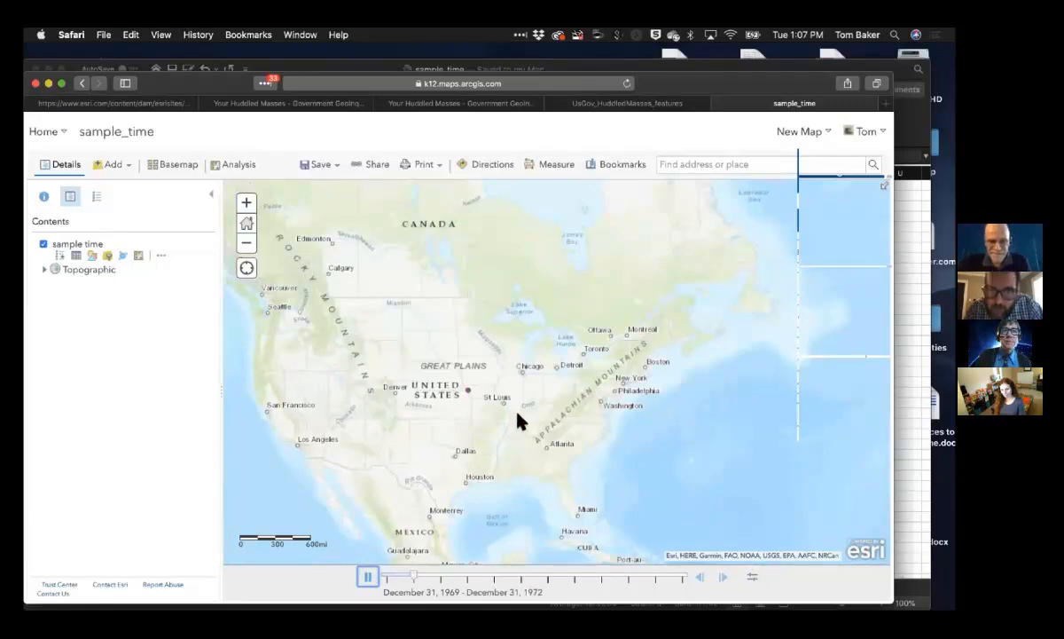
pyautogui.click(465, 386)
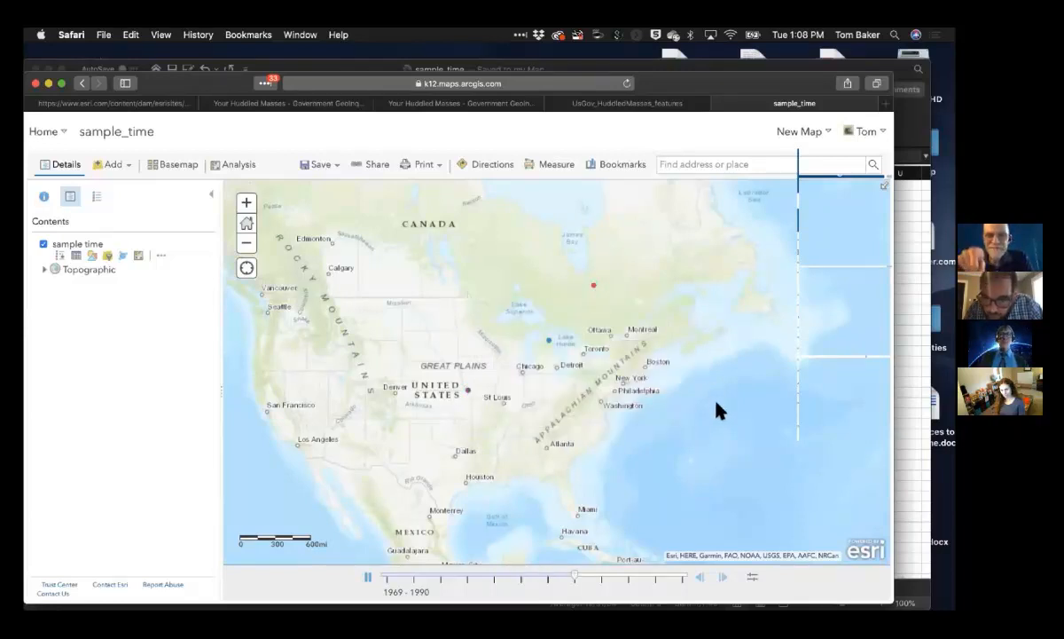
pyautogui.moveTo(703, 428); pyautogui.dragTo(686, 459)
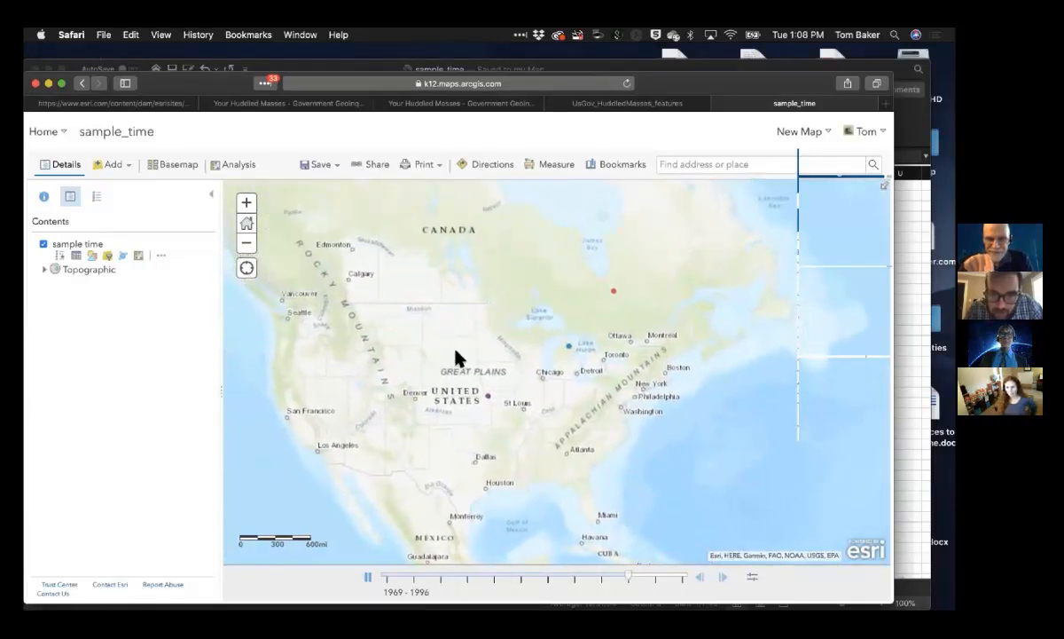
pyautogui.click(243, 243)
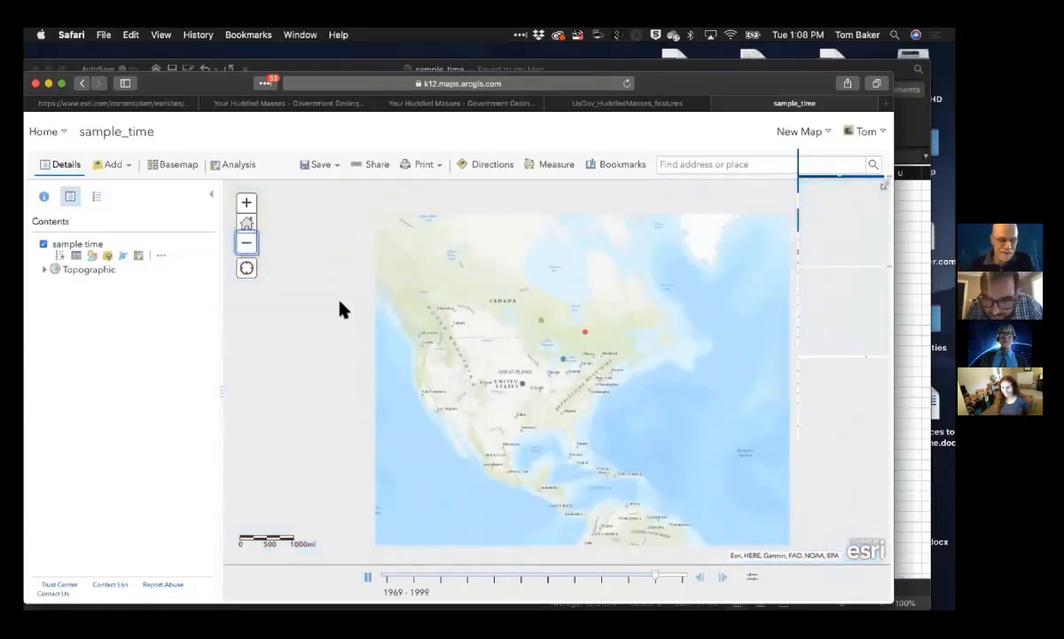
pyautogui.moveTo(348, 345); pyautogui.dragTo(328, 356)
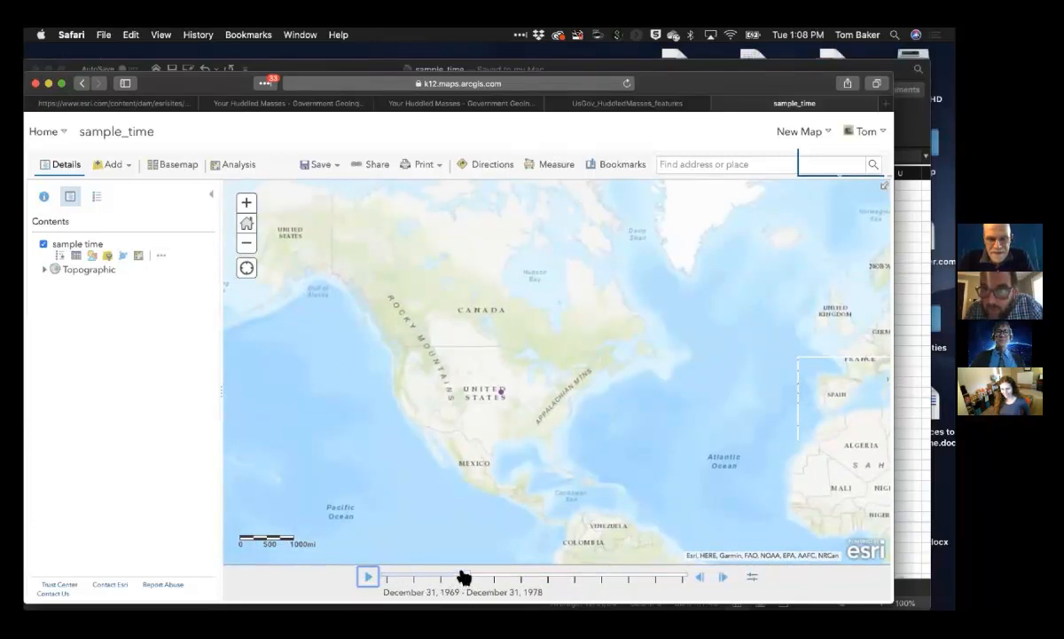
pyautogui.moveTo(463, 577); pyautogui.dragTo(387, 577)
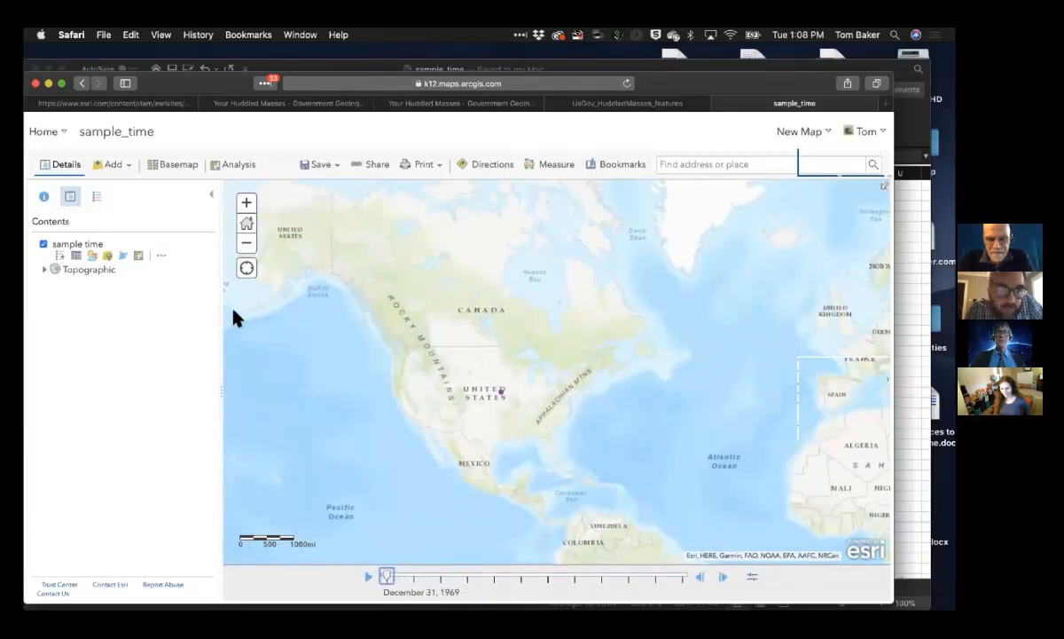
# Change the basemap to Light Gray Canvas and move the time slider to the end of its range.
pyautogui.click(170, 166)
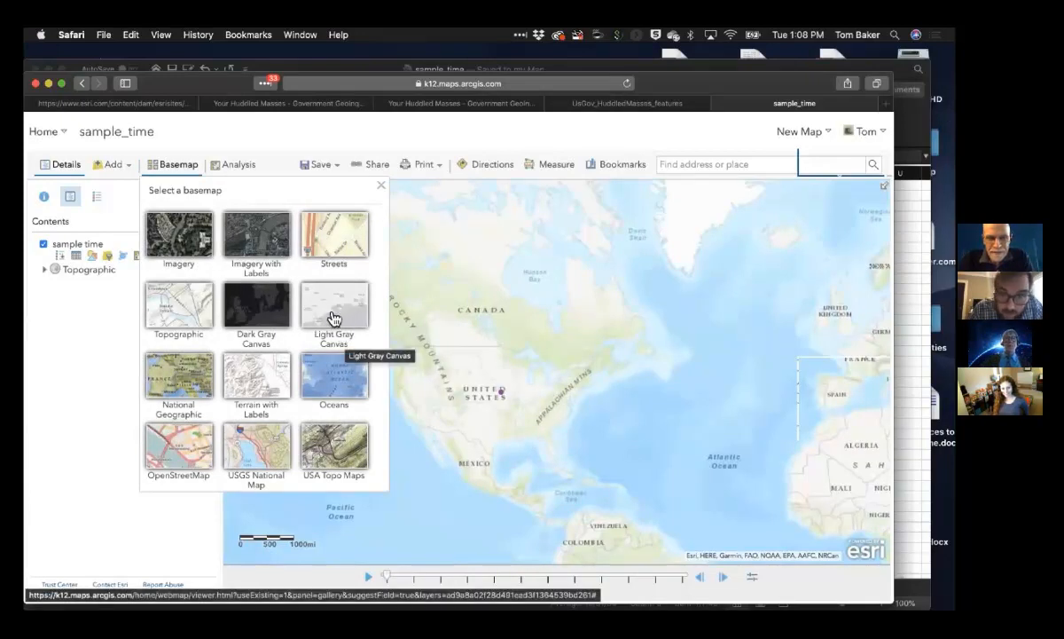
pyautogui.click(335, 315)
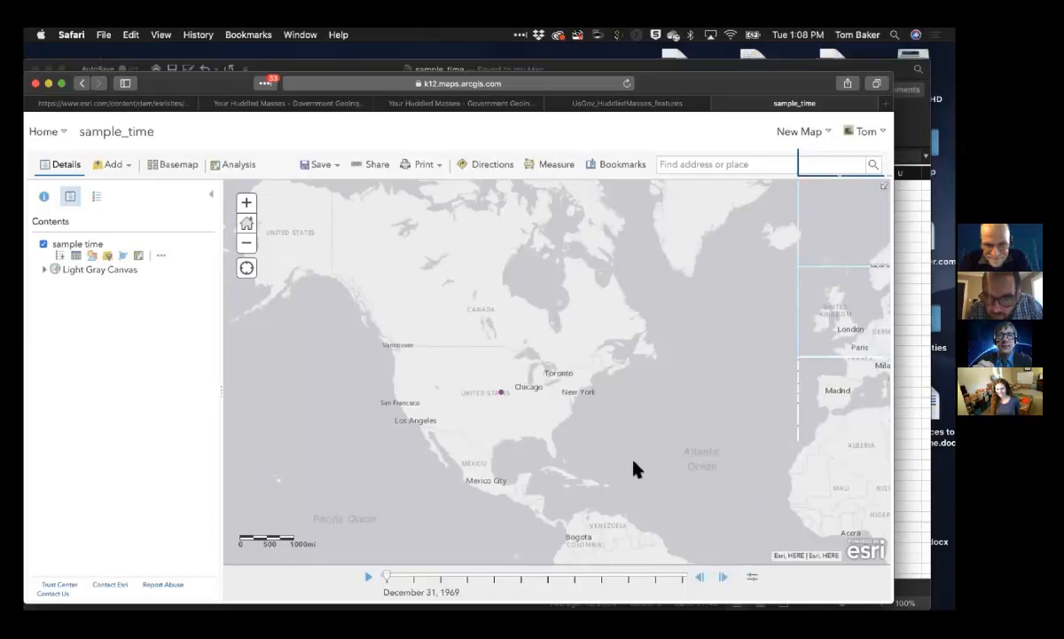
pyautogui.moveTo(626, 460); pyautogui.dragTo(614, 419)
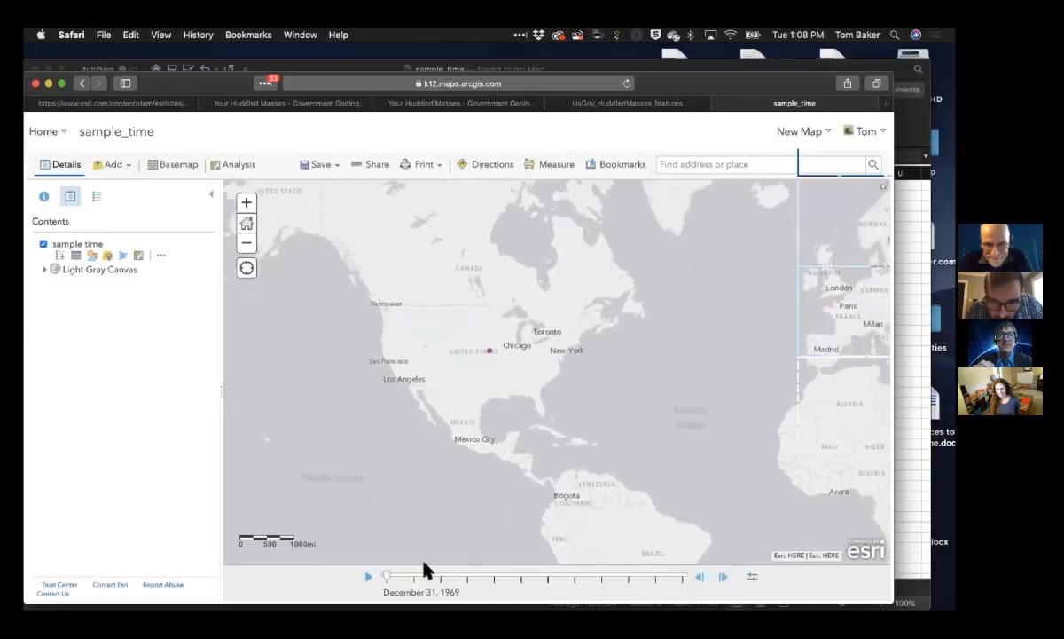
pyautogui.moveTo(382, 577); pyautogui.dragTo(574, 583)
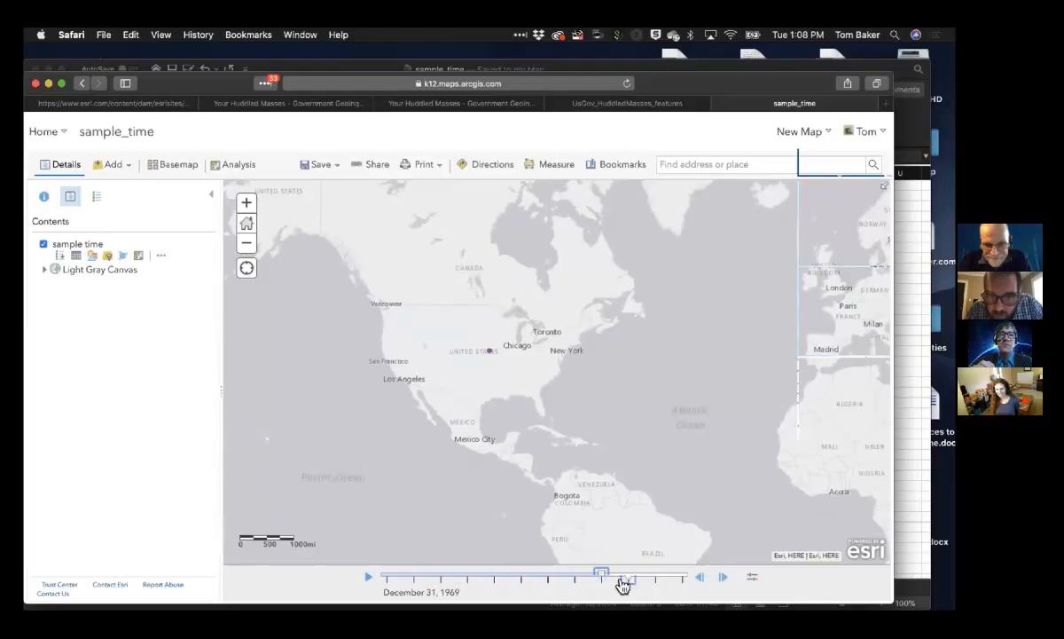
pyautogui.moveTo(671, 587); pyautogui.dragTo(694, 576)
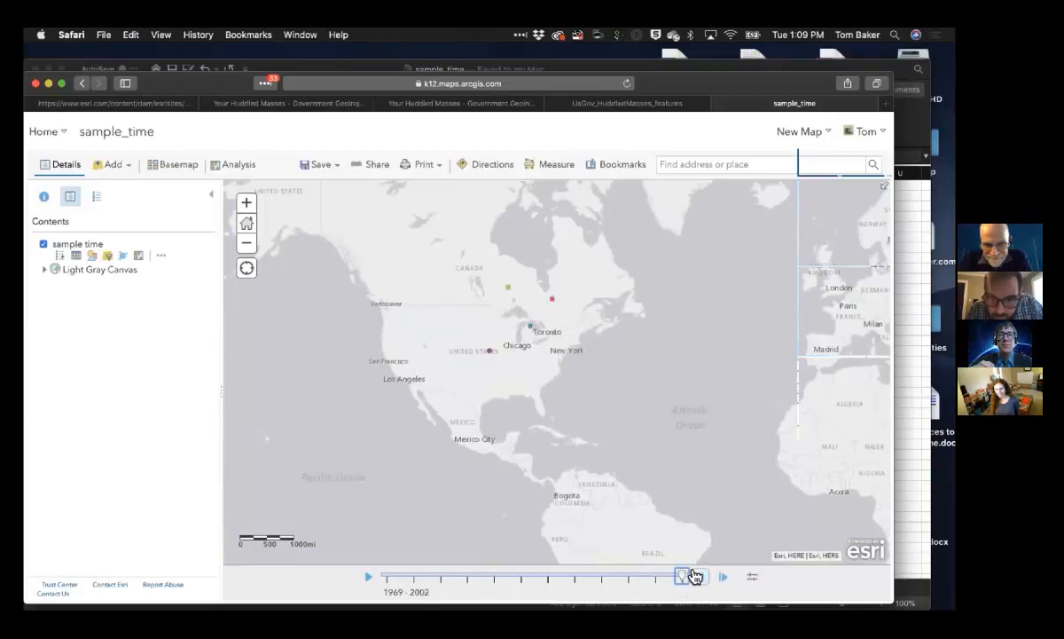
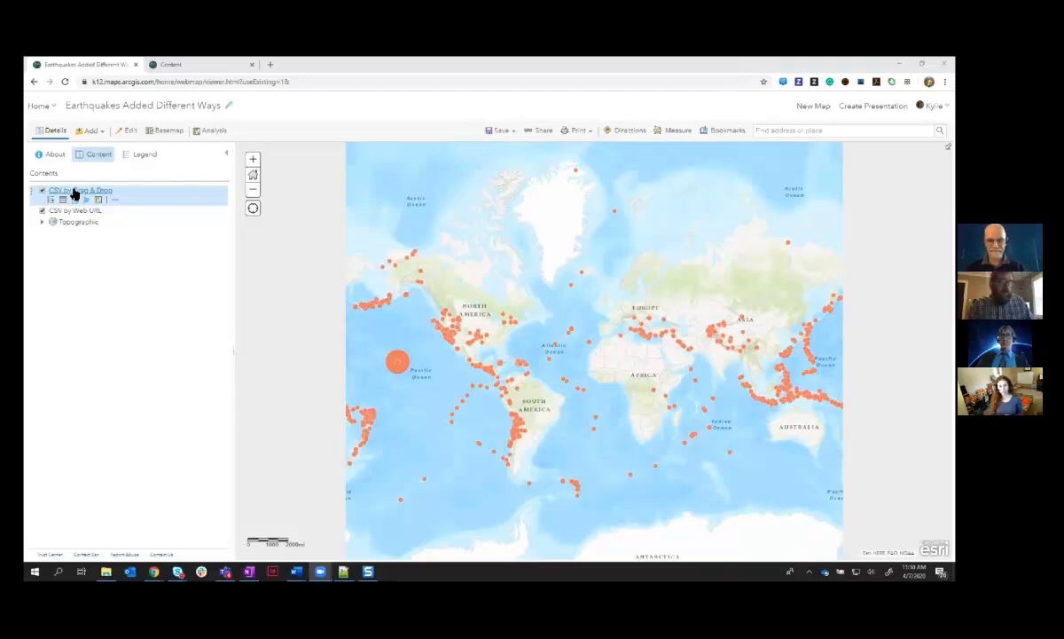
# Show only the CSV by Web URL layer in the Earthquakes Added Different Ways map and view the options for adding layers.
pyautogui.click(43, 211)
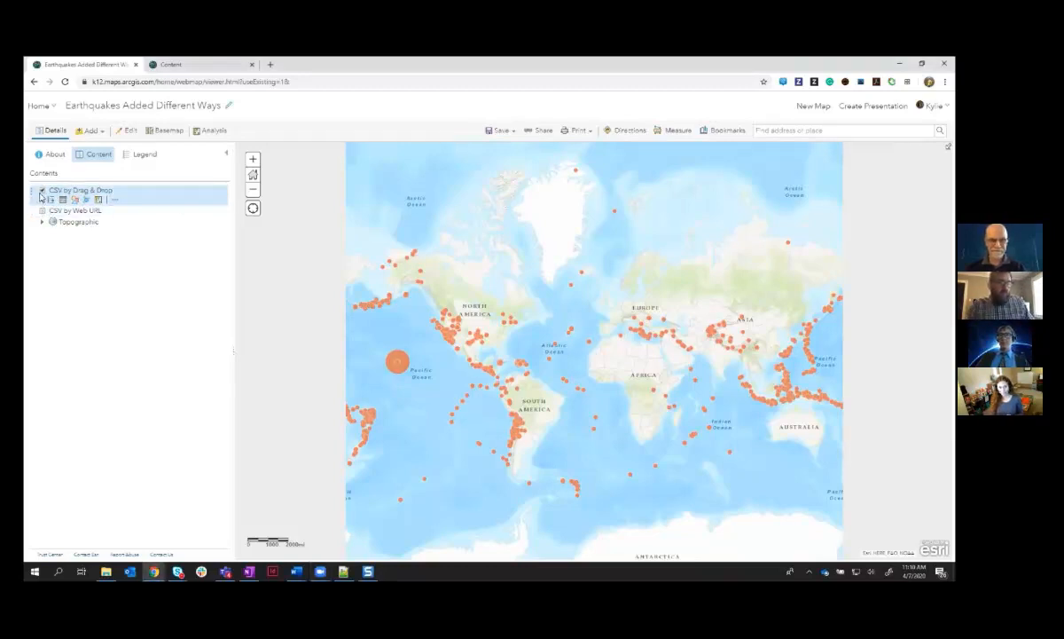
pyautogui.click(42, 191)
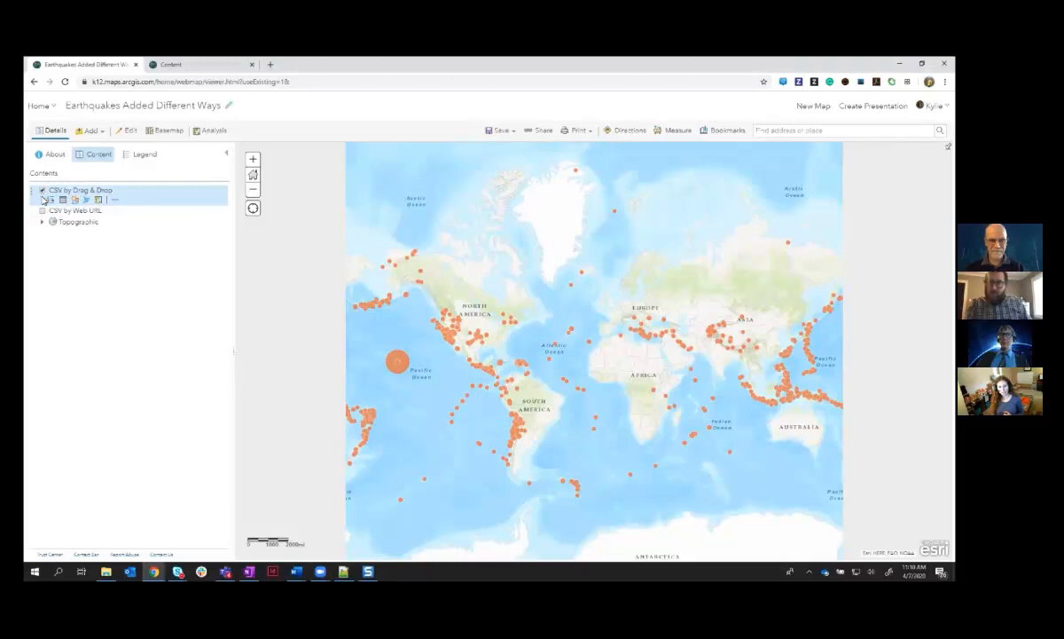
pyautogui.click(42, 211)
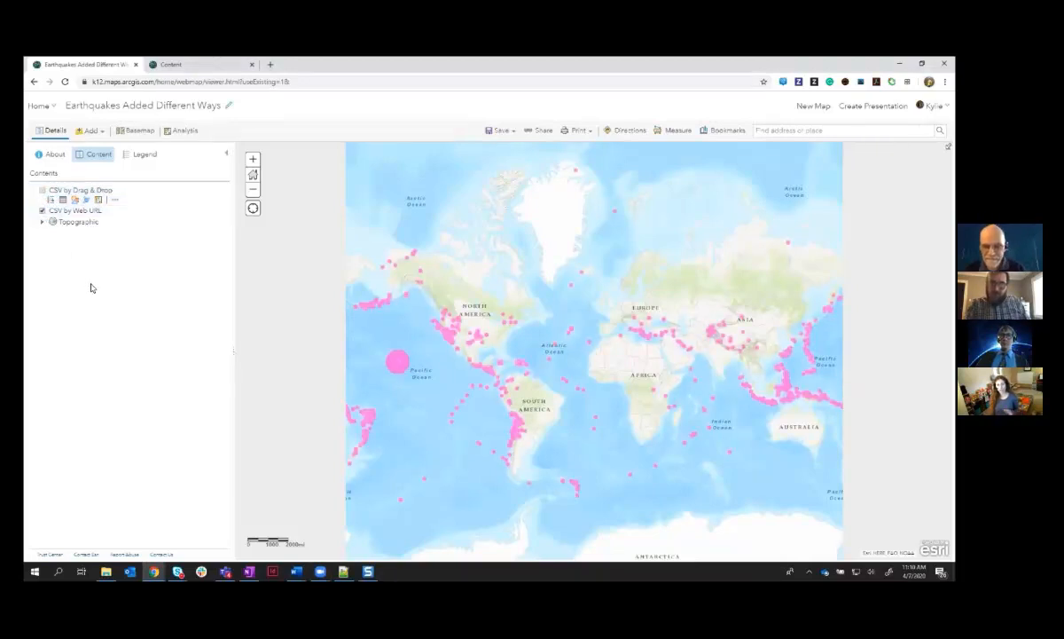
pyautogui.click(89, 130)
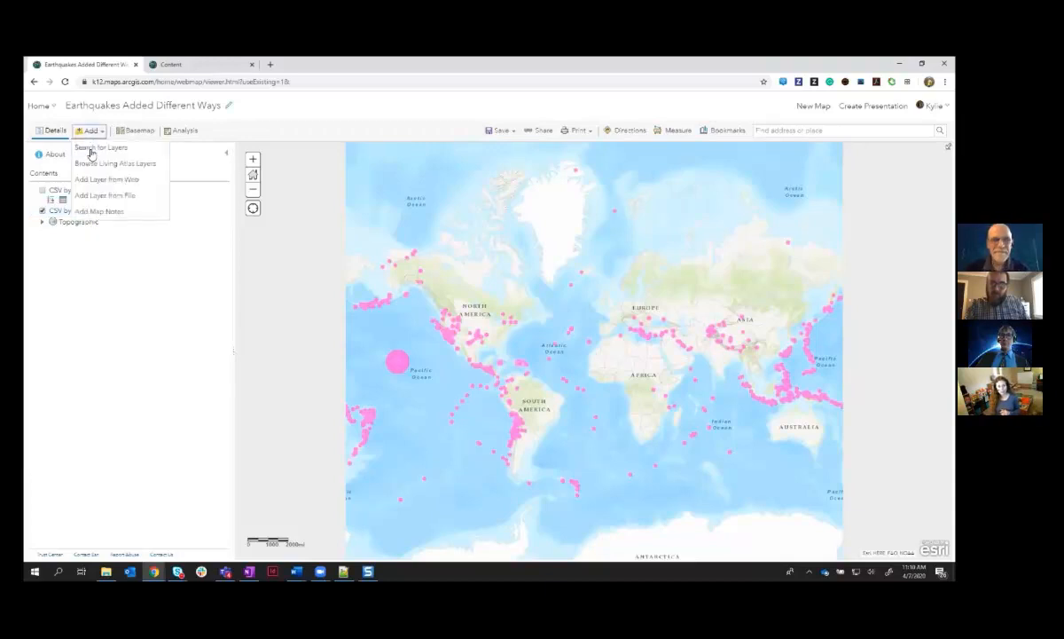
pyautogui.click(193, 243)
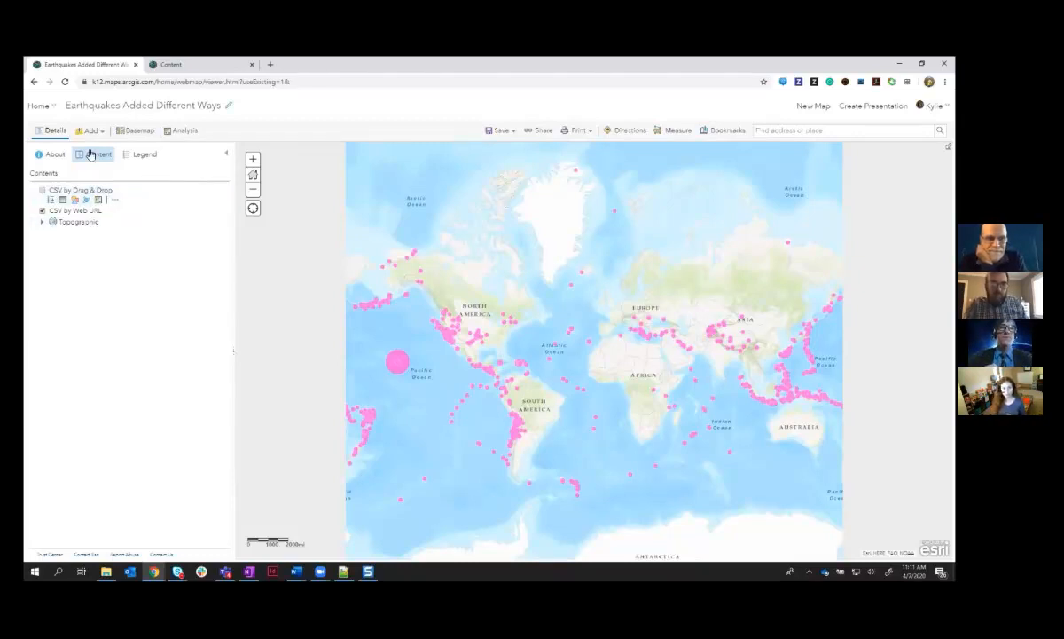
# Open the Content page in a new browser tab and switch to it.
pyautogui.click(49, 107)
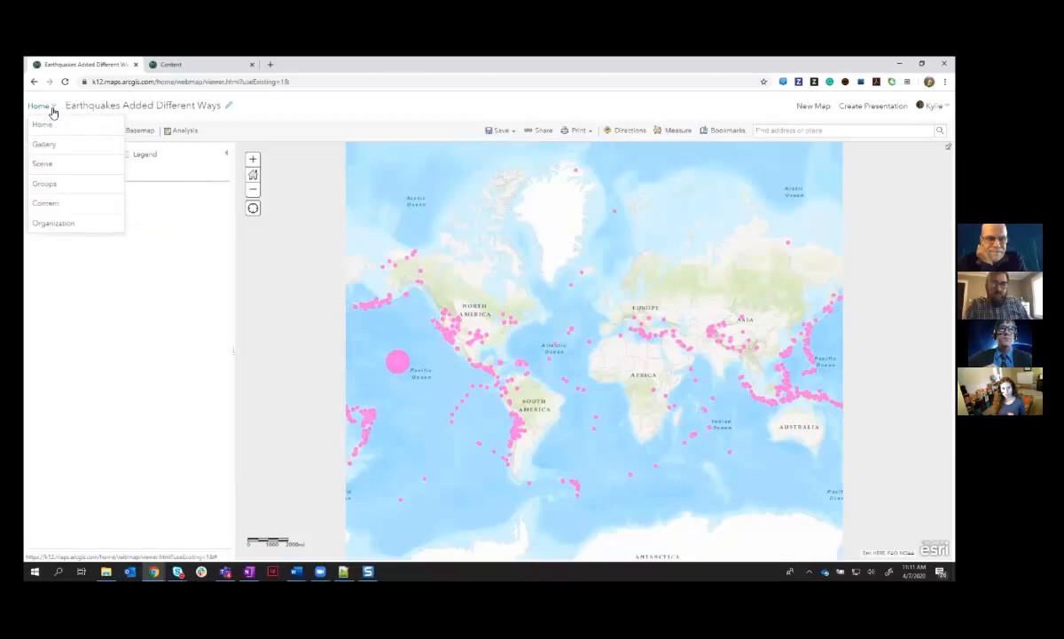
pyautogui.rightClick(53, 203)
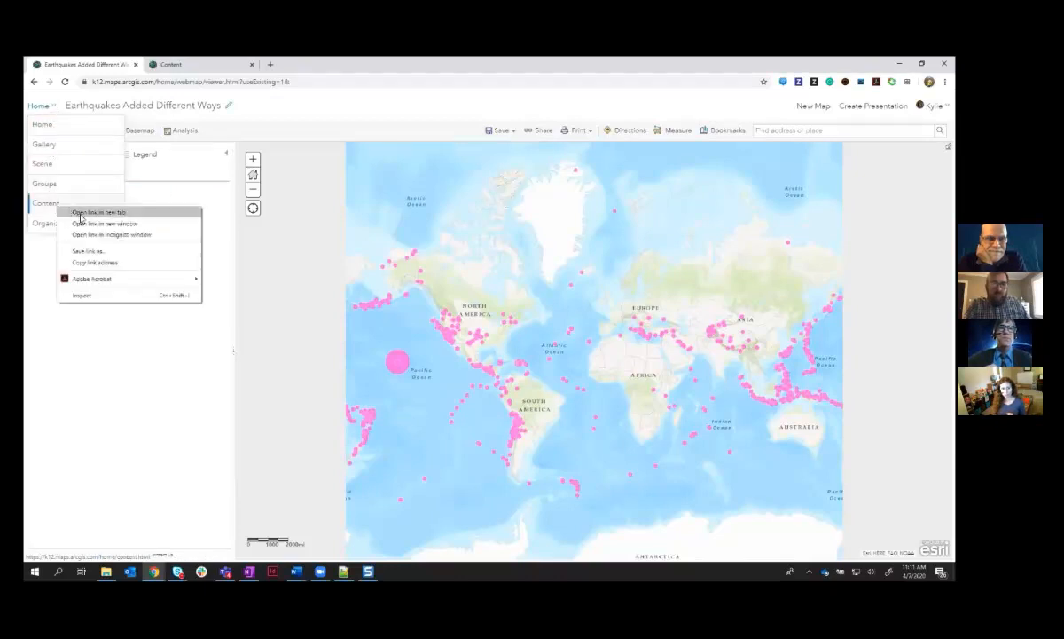
pyautogui.click(78, 213)
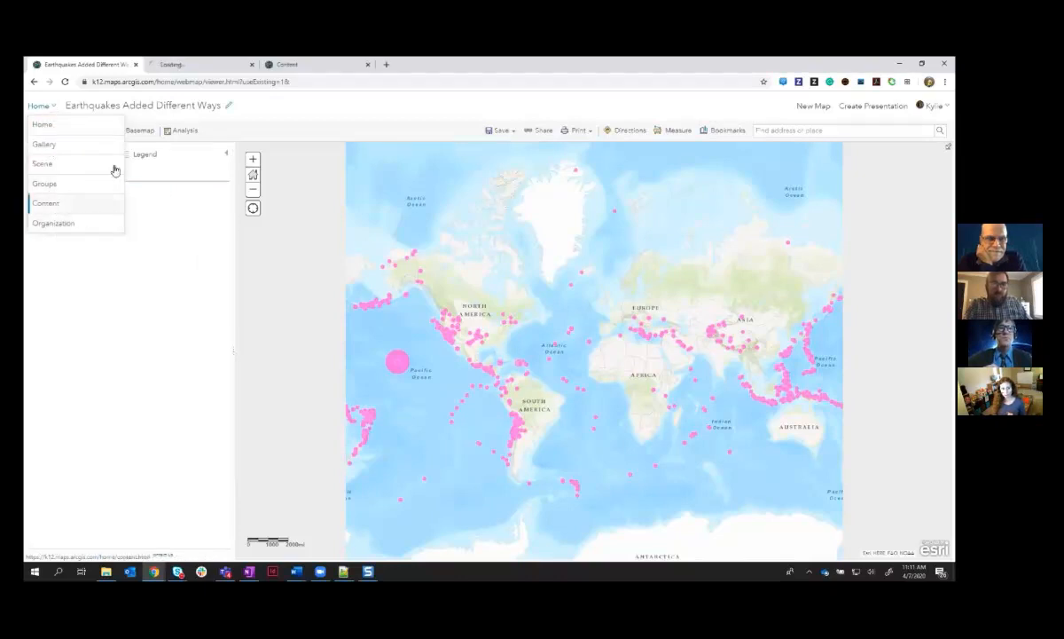
pyautogui.click(195, 69)
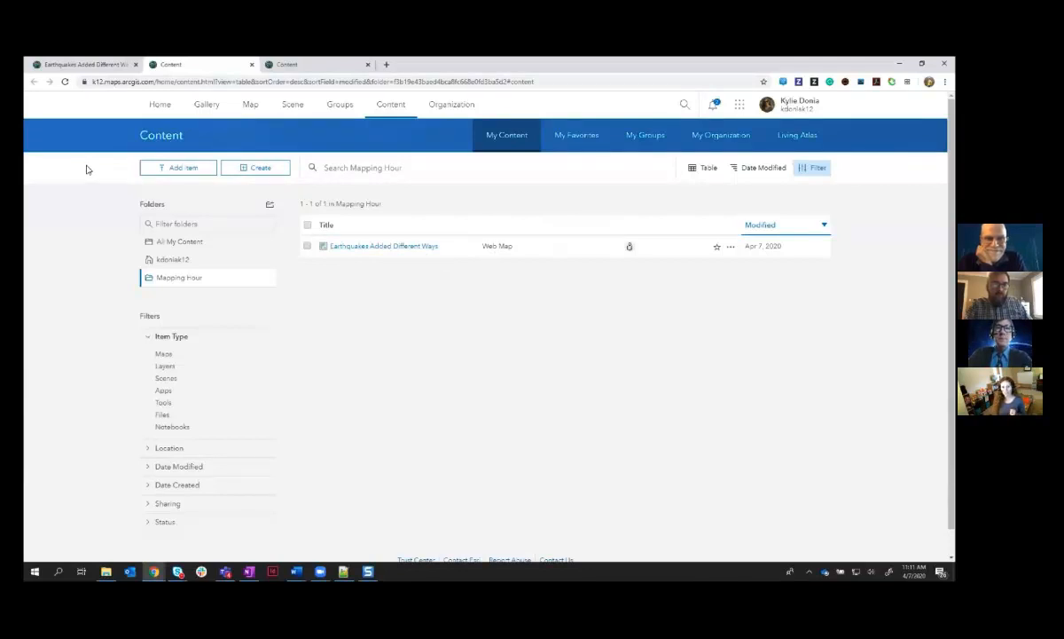
# Start adding an item from the computer and choose 2.5_month.csv from the Downloads folder.
pyautogui.click(186, 169)
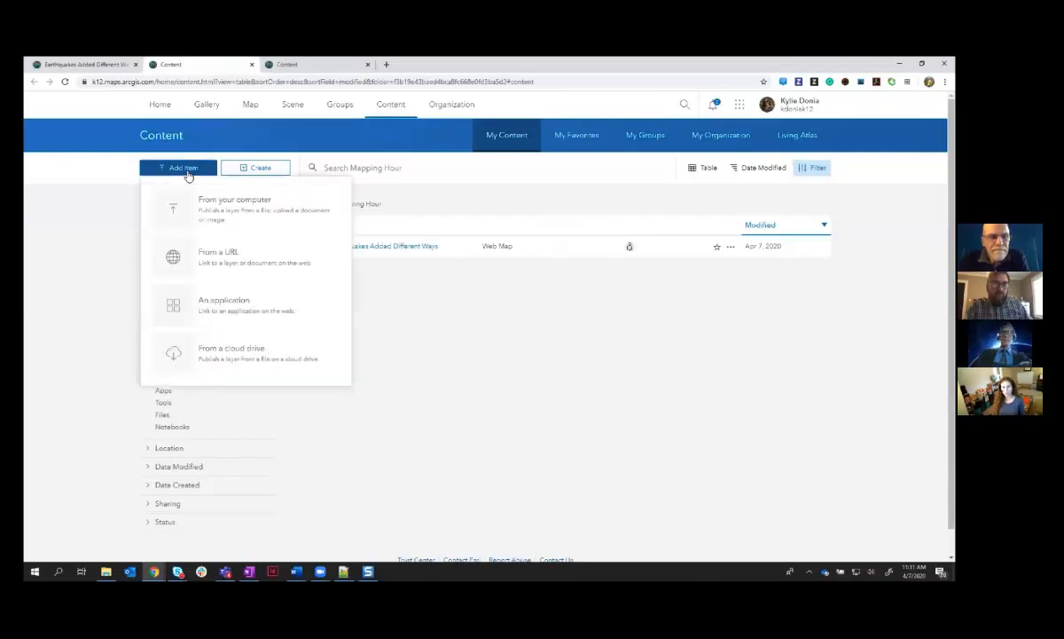
pyautogui.click(230, 213)
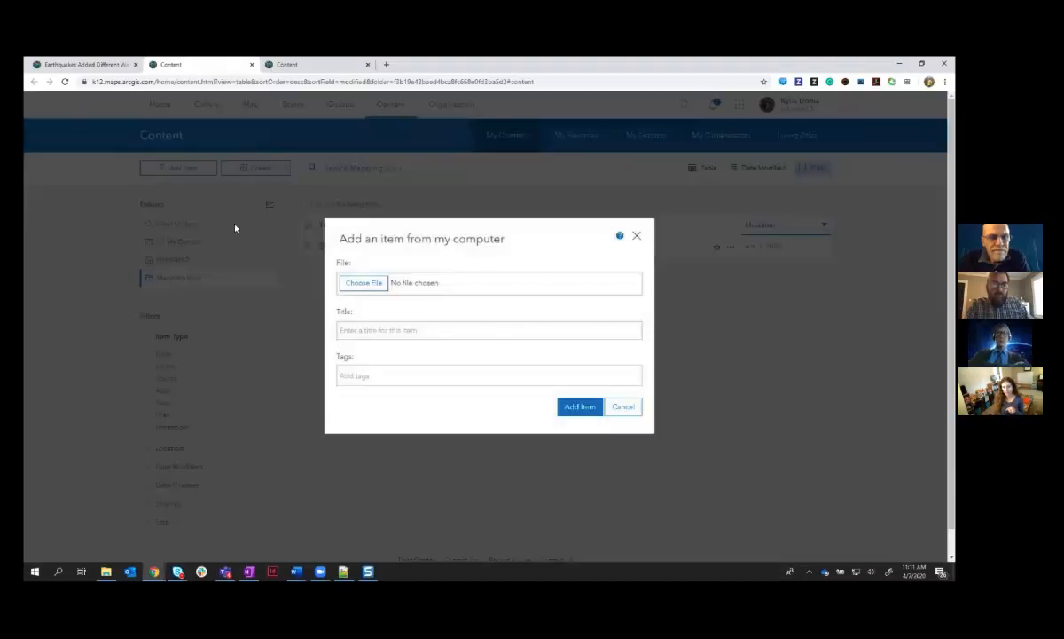
pyautogui.click(363, 285)
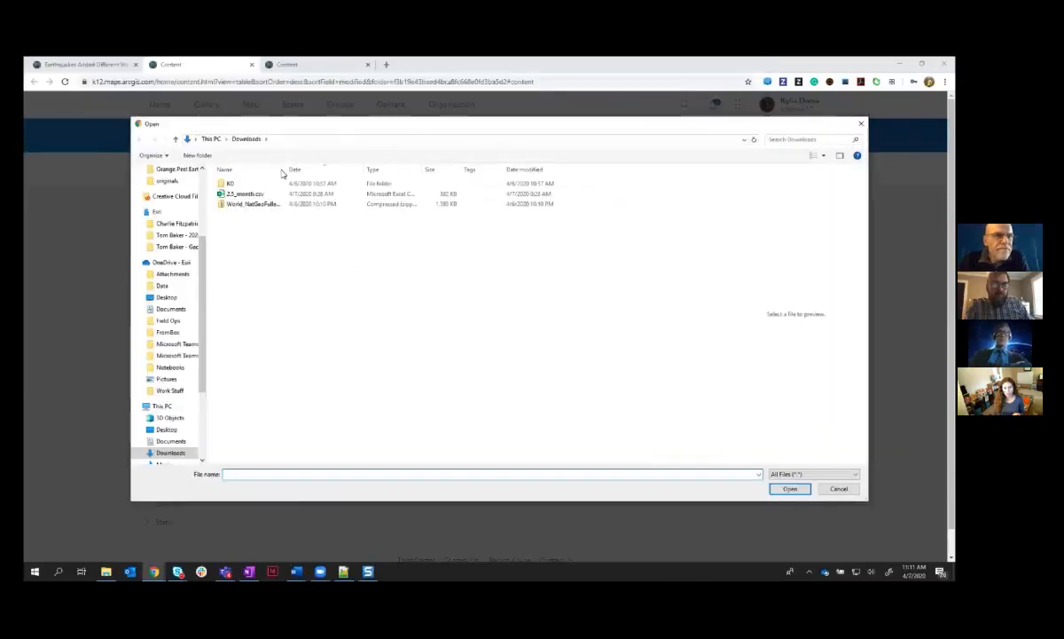
pyautogui.click(240, 193)
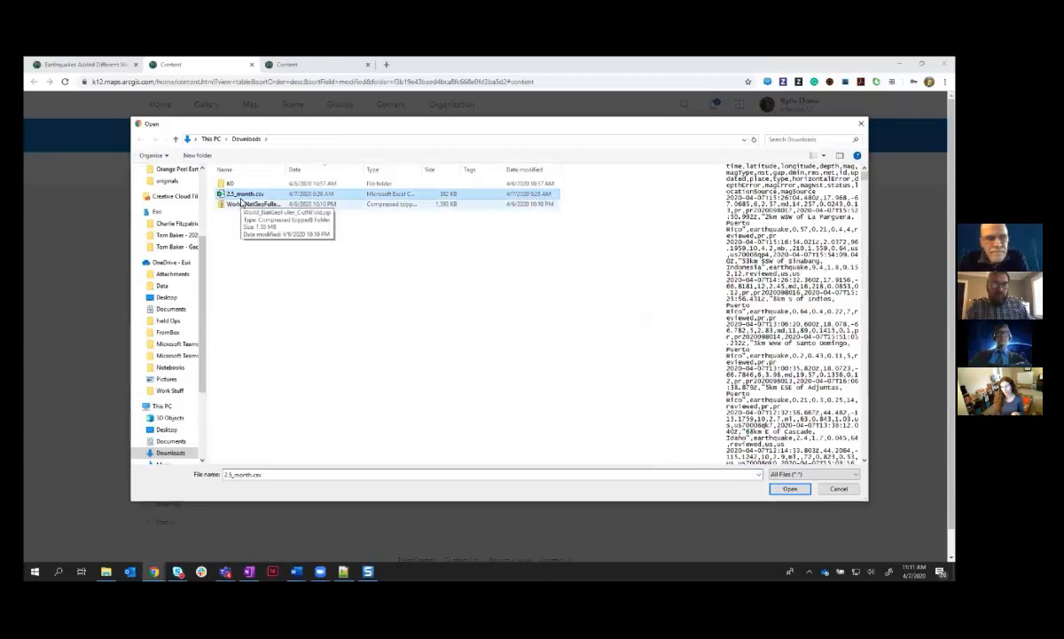
pyautogui.moveTo(719, 282); pyautogui.dragTo(490, 289)
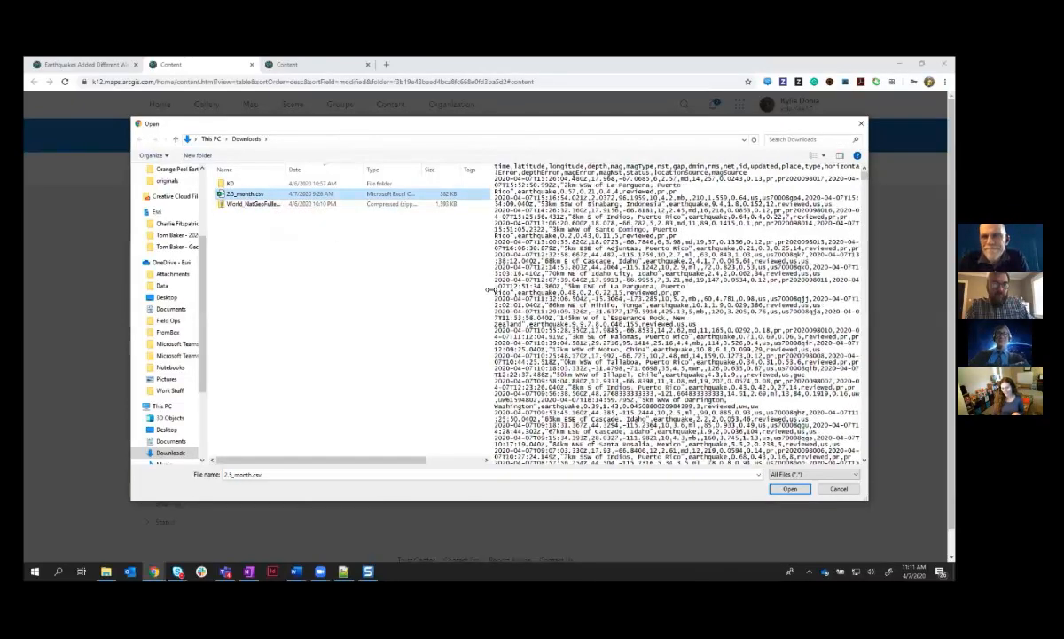
pyautogui.click(790, 489)
pyautogui.press('Return')
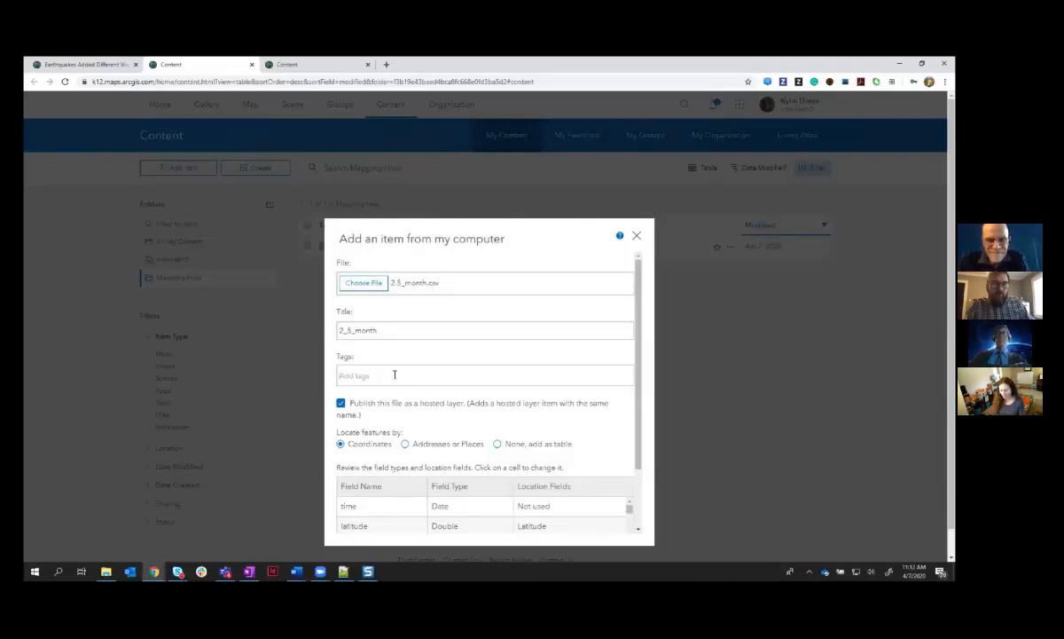
# Tag the new item with demo and earthquakes.
pyautogui.click(390, 374)
pyautogui.write('demo')
pyautogui.press('Return')
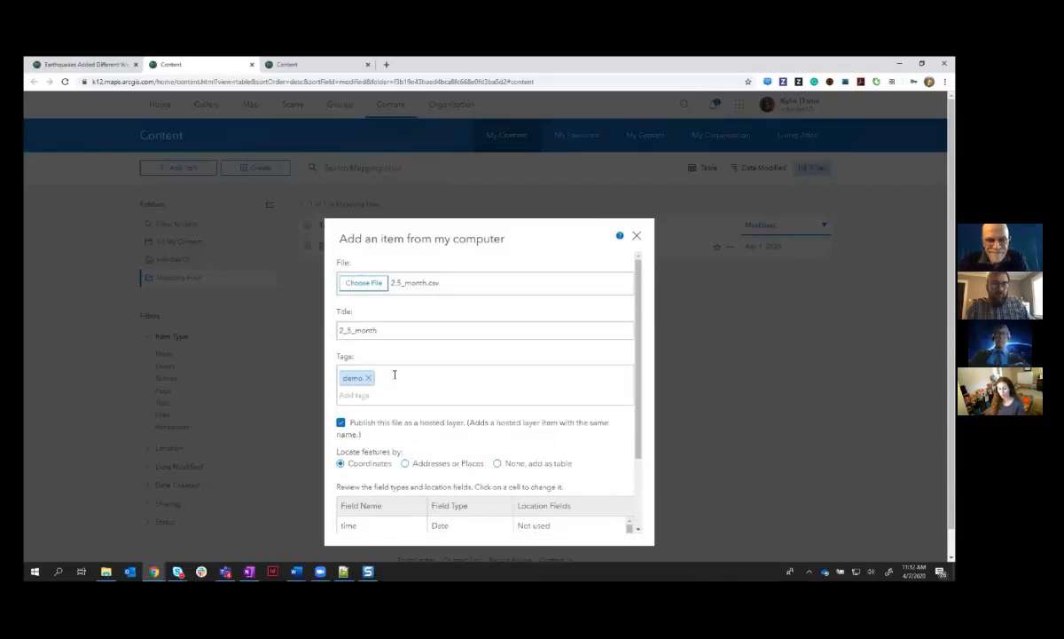
pyautogui.write('earth')
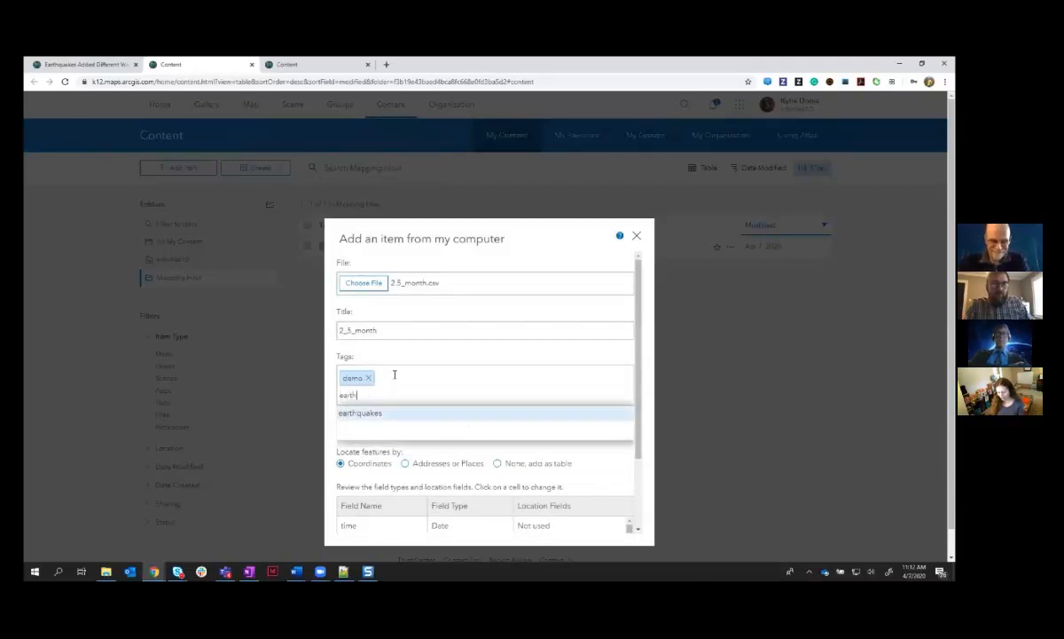
pyautogui.write('quakes')
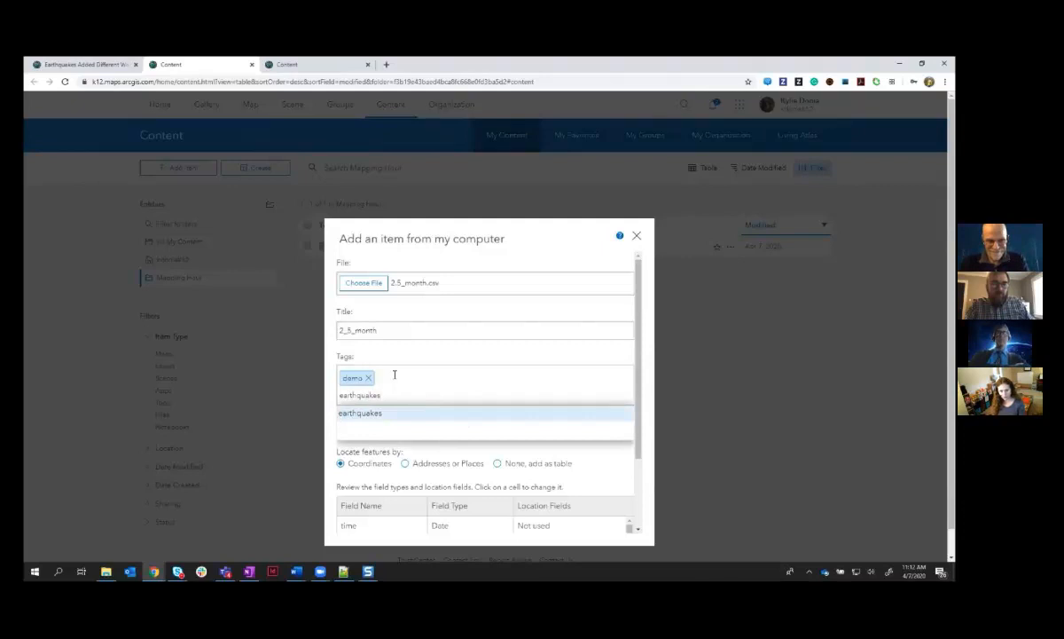
pyautogui.click(368, 413)
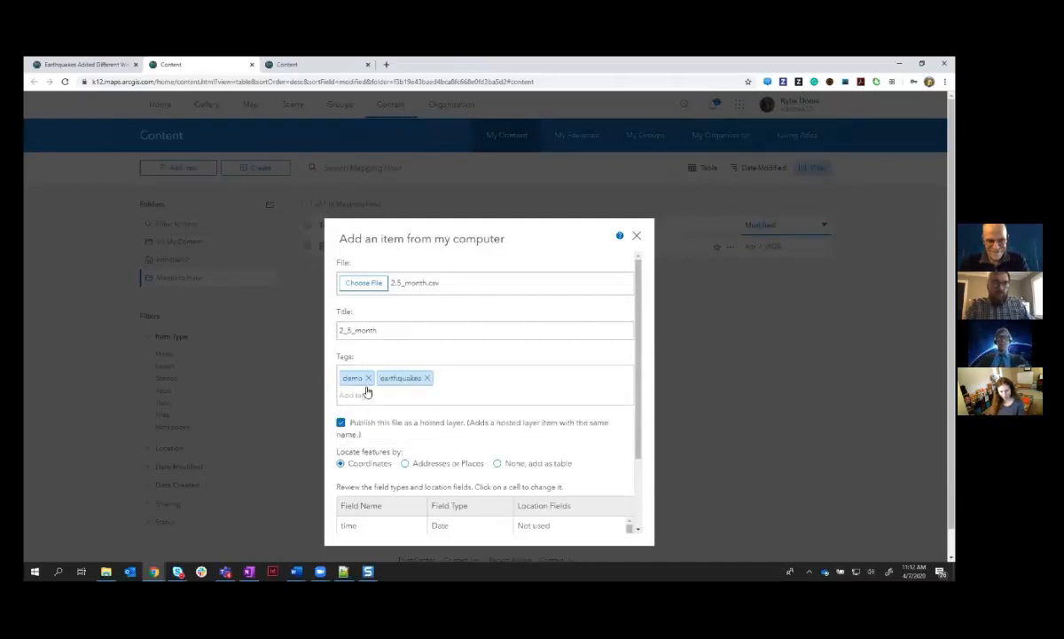
# Set the new item's title to 2_5_month_from_Comp.
pyautogui.click(398, 330)
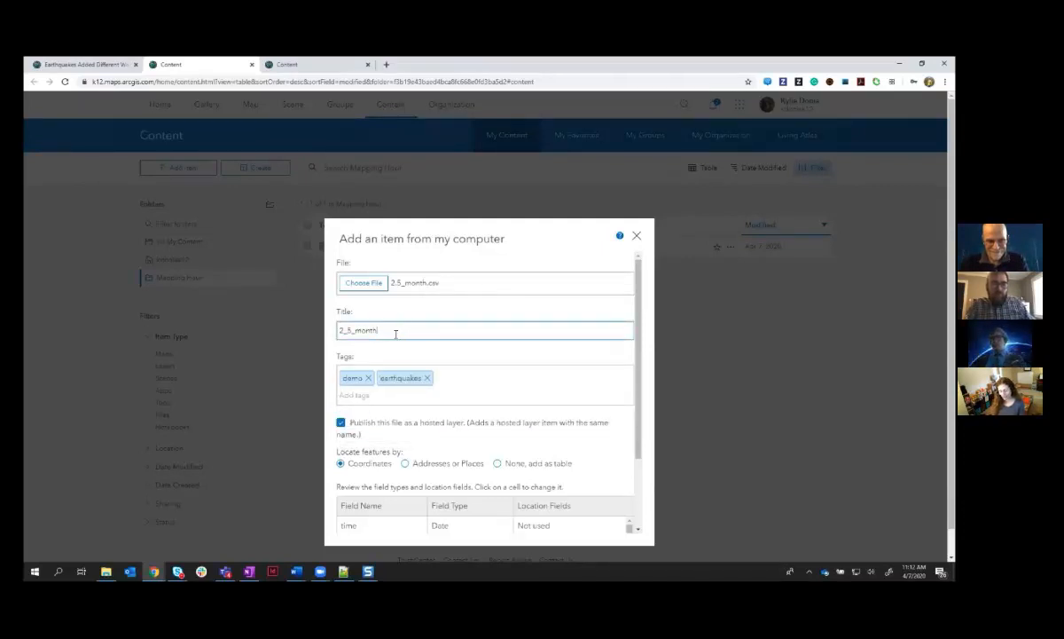
pyautogui.write('_')
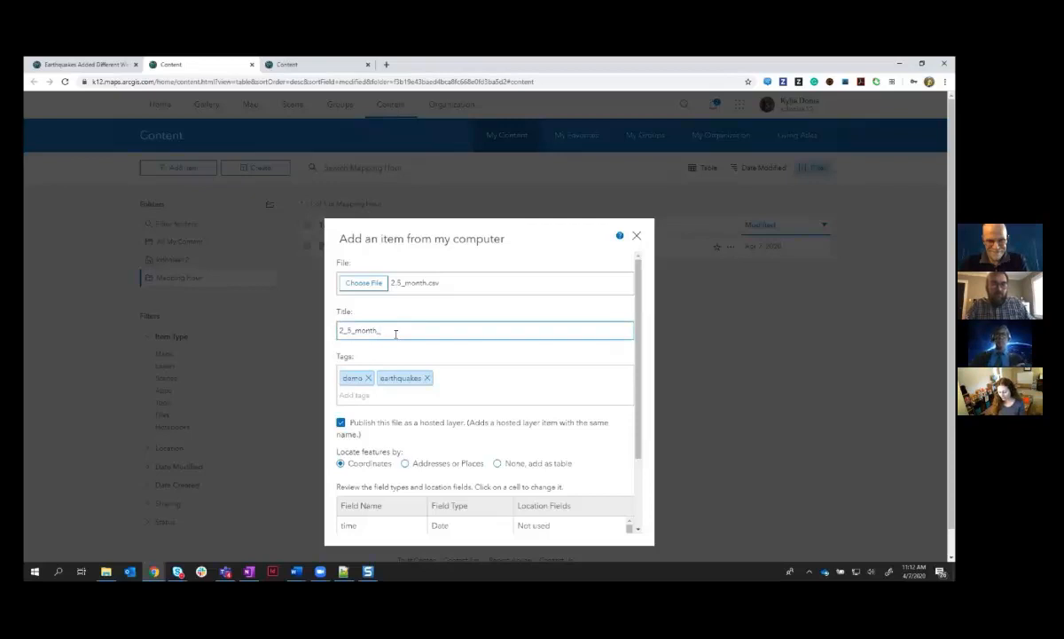
pyautogui.write('from_Comp')
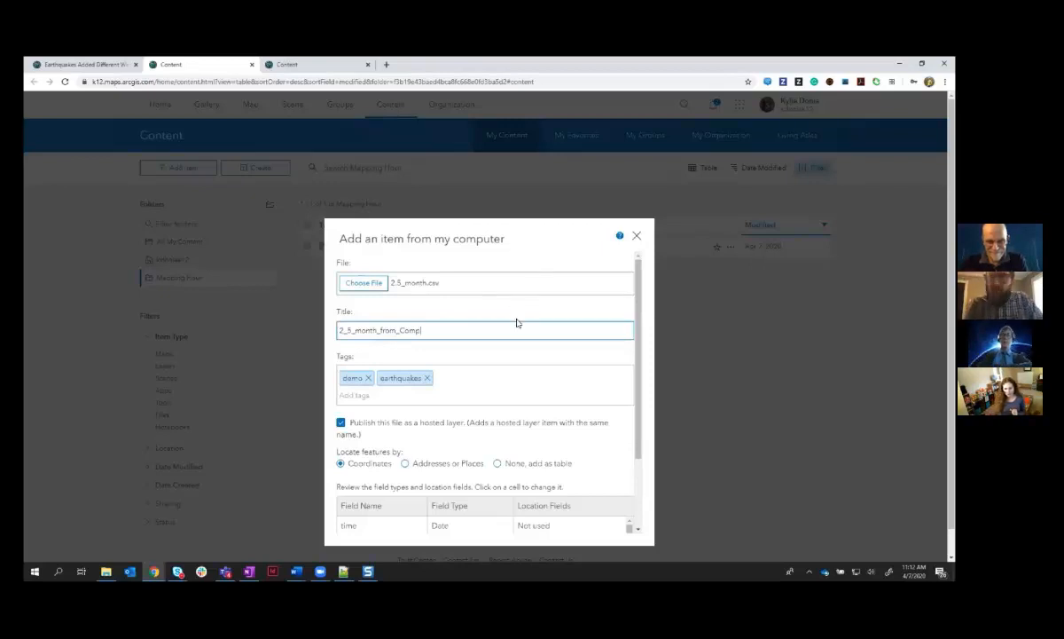
# Turn off publishing the file as a hosted layer, and turn it back on.
pyautogui.scroll(-3, 517, 322)
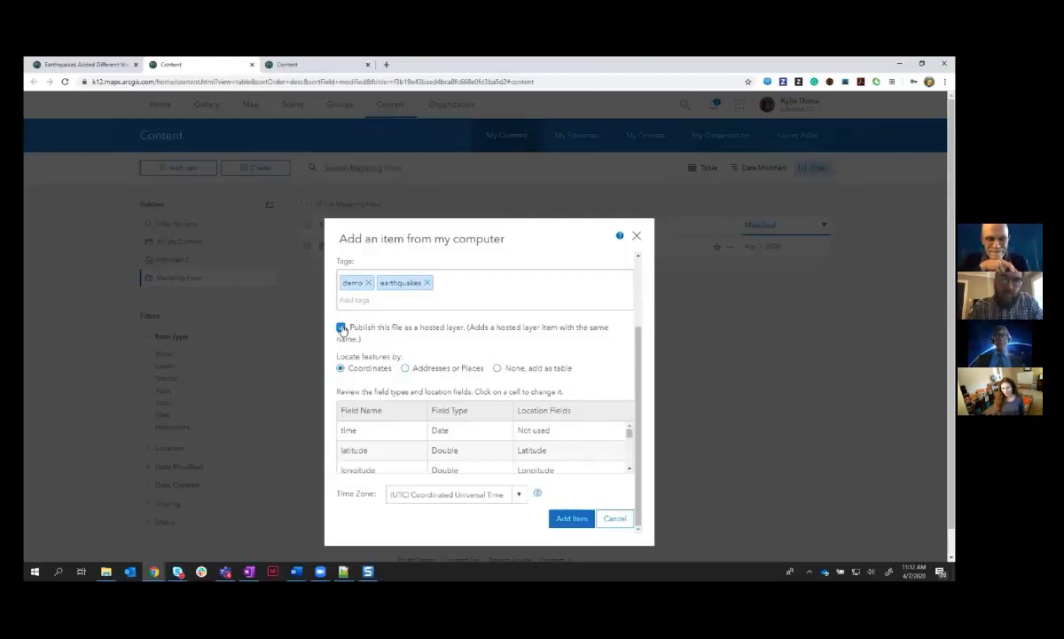
pyautogui.click(342, 326)
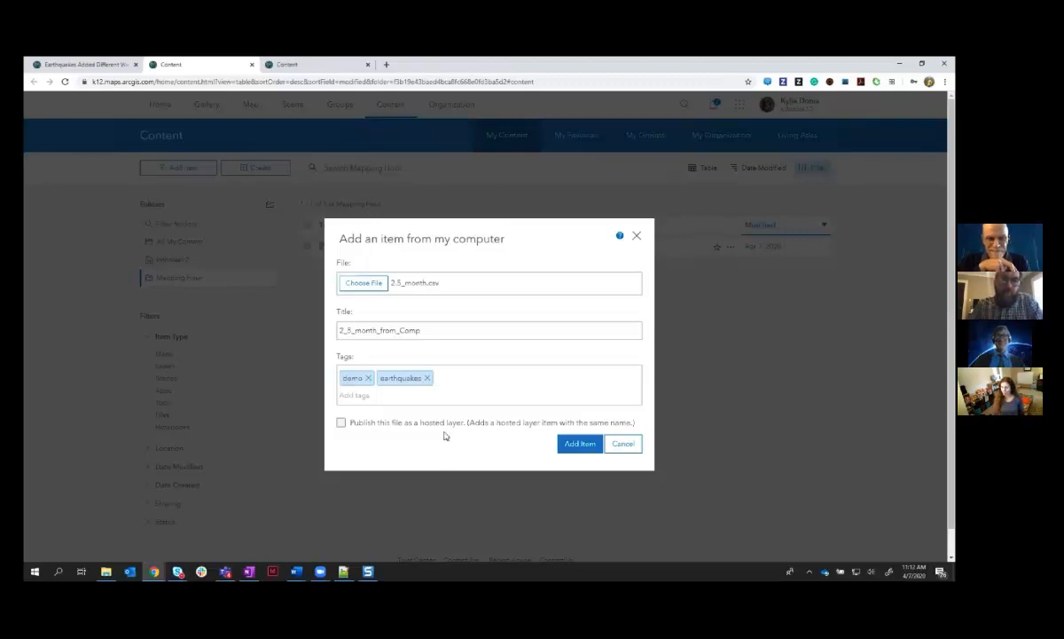
pyautogui.click(342, 423)
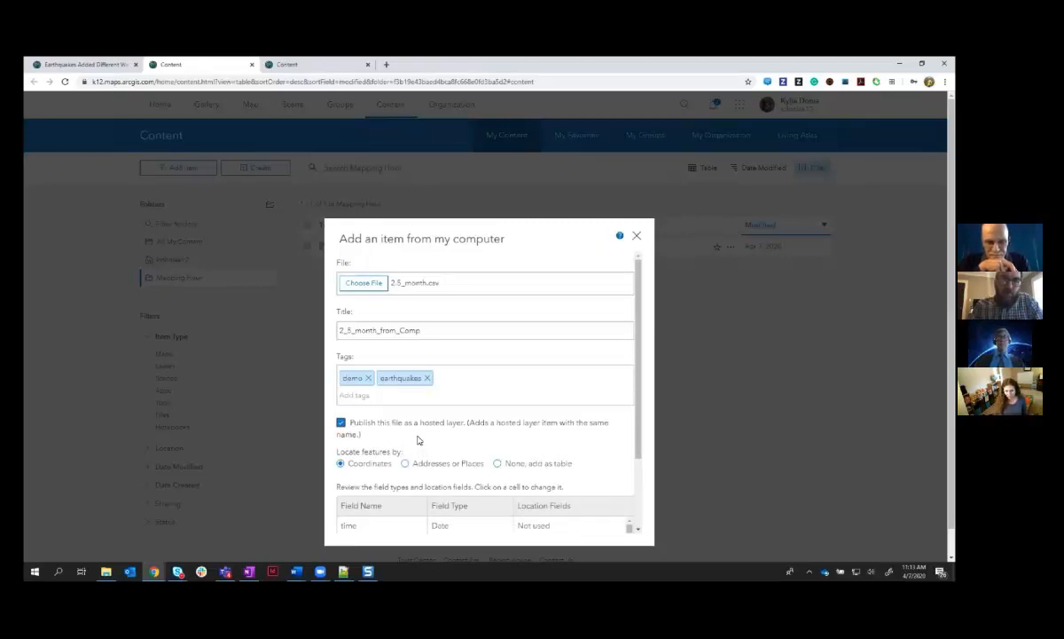
# Review the CSV's field types and location fields, and add the item as a hosted layer located by coordinates.
pyautogui.scroll(-3, 418, 439)
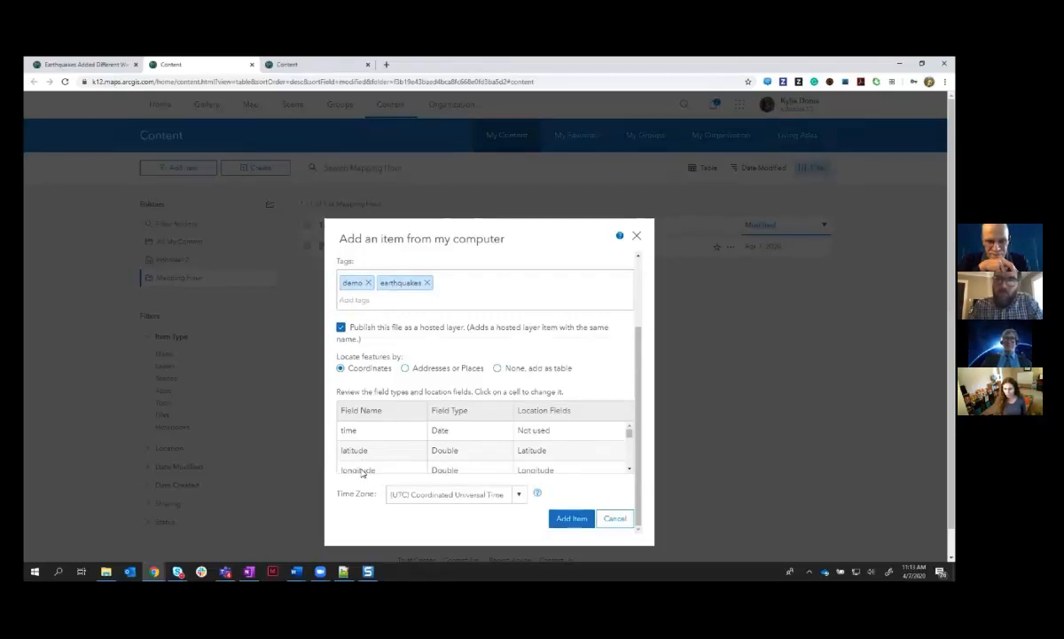
pyautogui.scroll(-2, 628, 437)
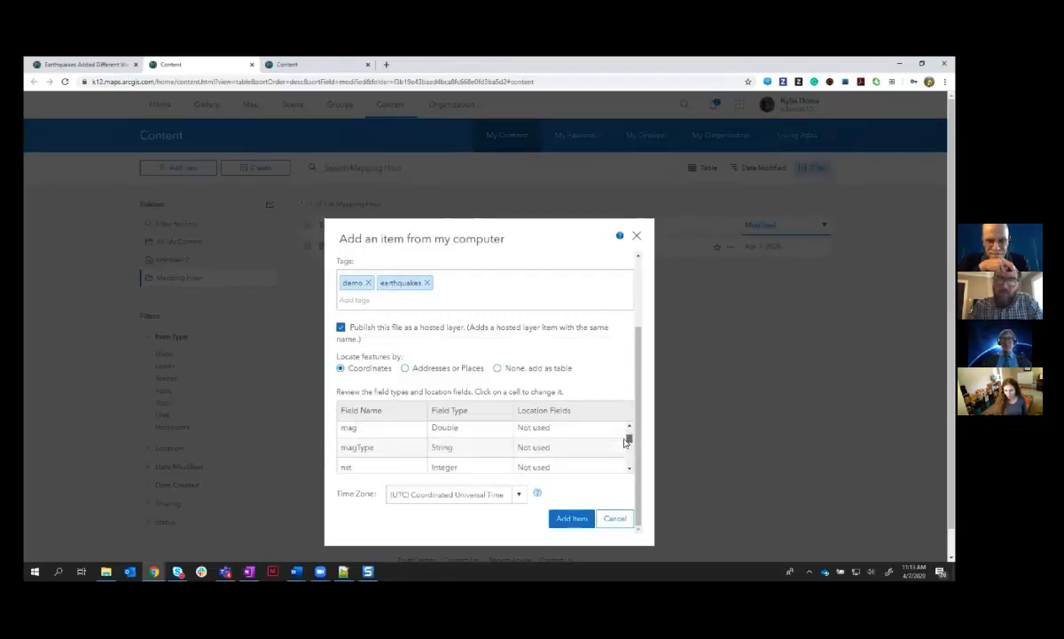
pyautogui.scroll(2, 627, 438)
pyautogui.scroll(1, 627, 438)
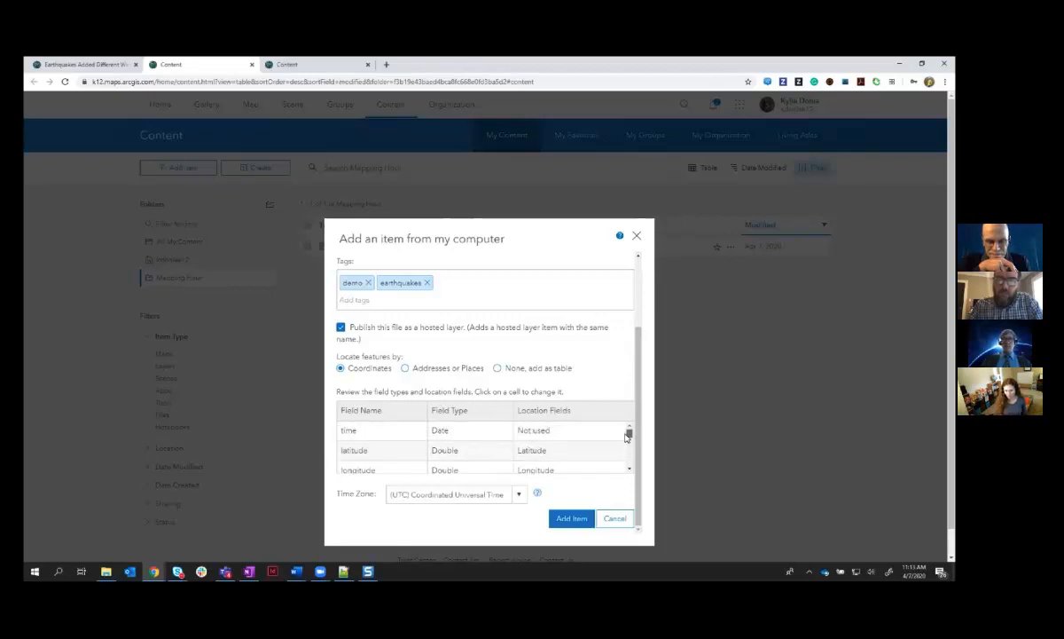
pyautogui.scroll(-1, 627, 434)
pyautogui.scroll(1, 627, 431)
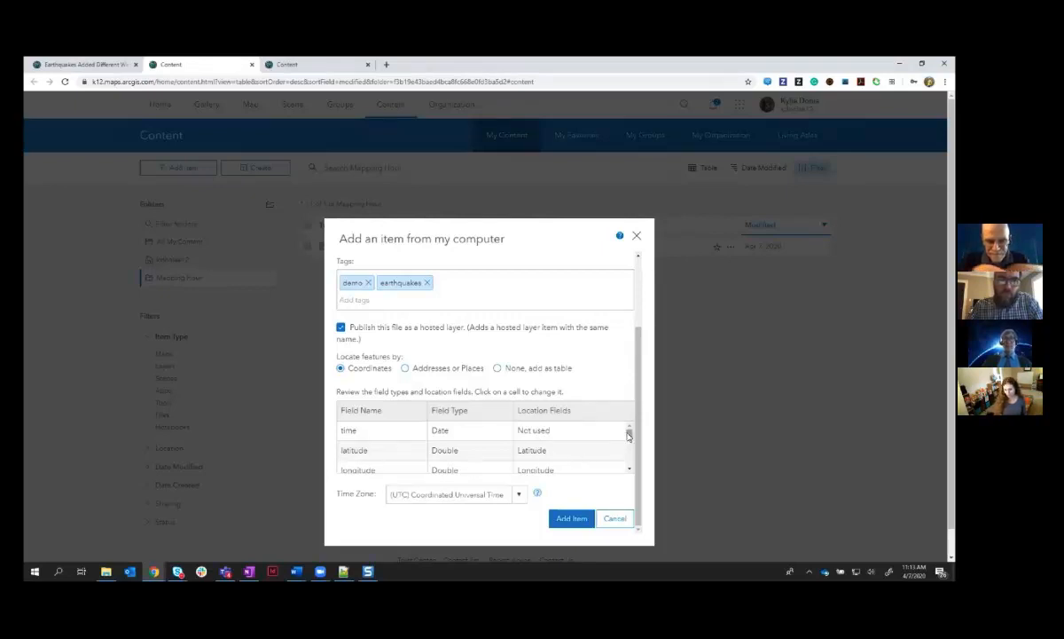
pyautogui.moveTo(628, 432)
pyautogui.mouseDown()
pyautogui.moveTo(634, 462)
pyautogui.moveTo(630, 429)
pyautogui.mouseUp()
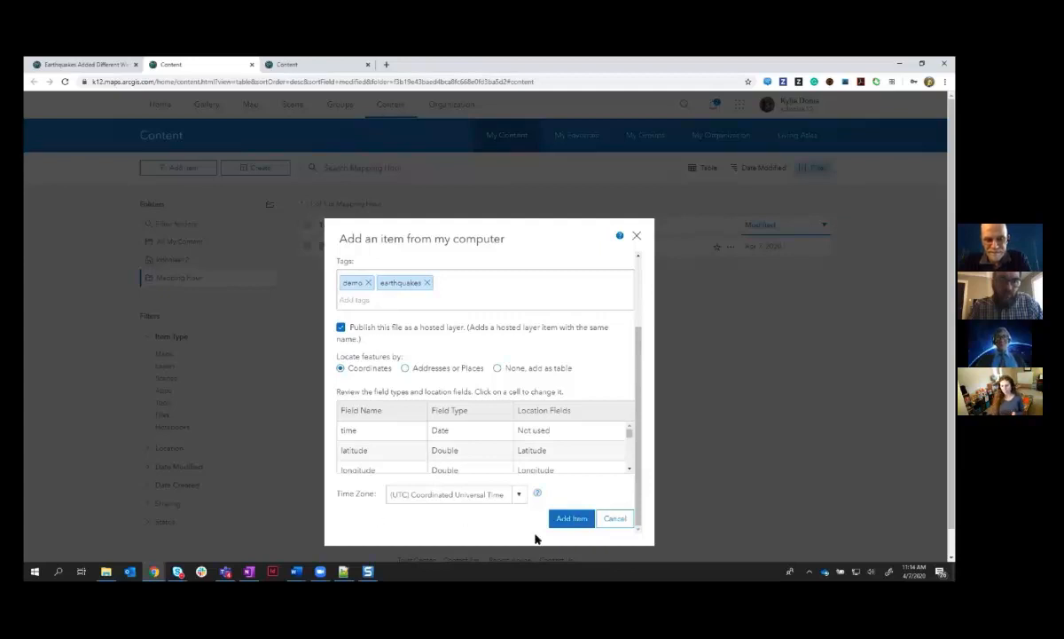
pyautogui.click(571, 522)
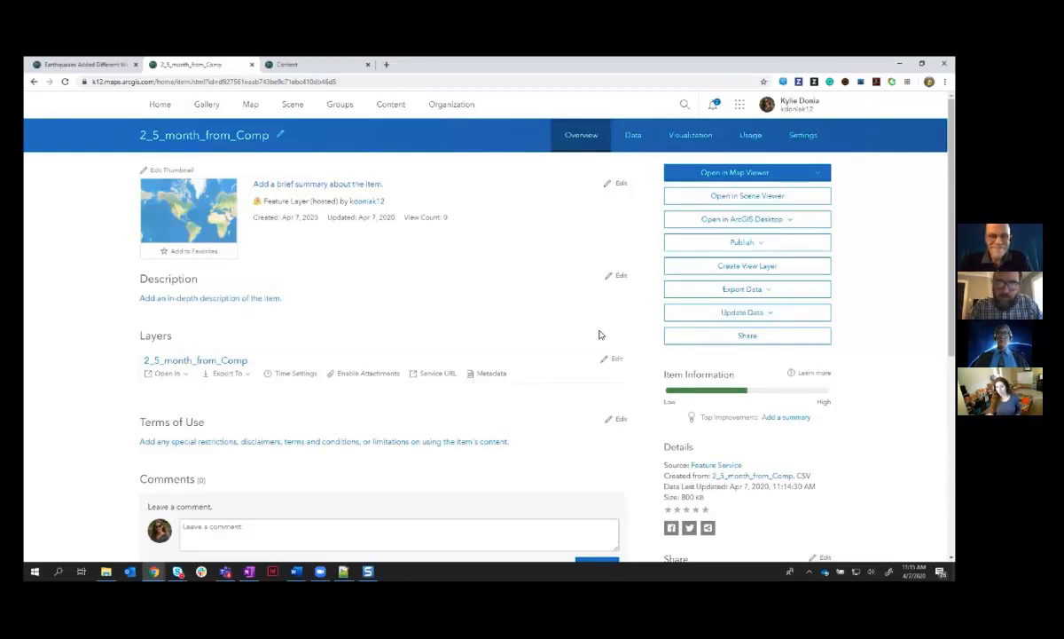
# Open the 2_5_month_from_Comp hosted layer in Map Viewer and leave its style settings without applying a change.
pyautogui.click(776, 176)
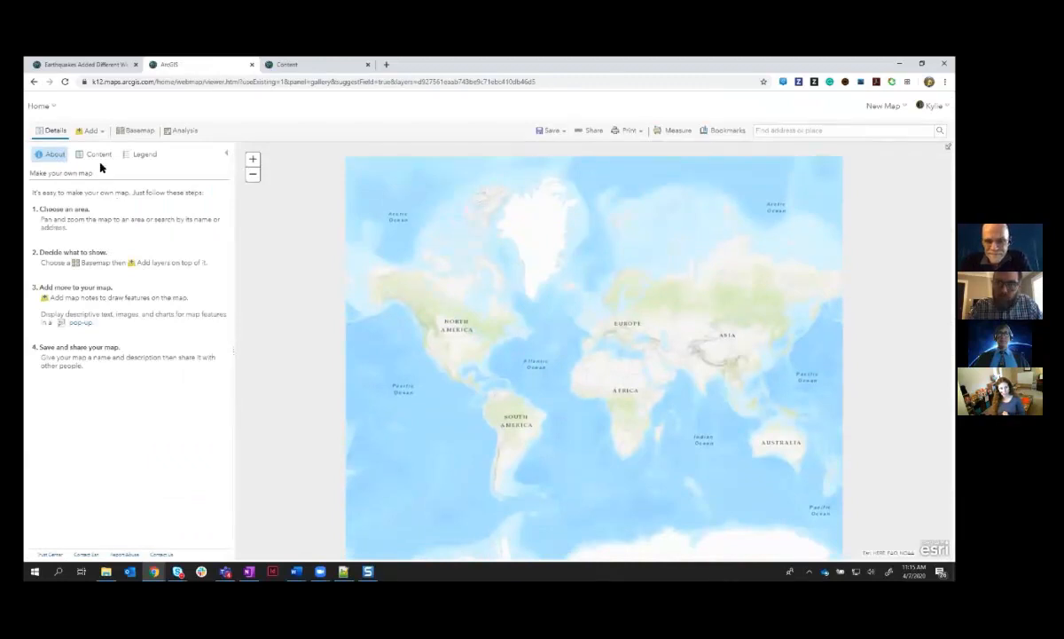
pyautogui.click(100, 157)
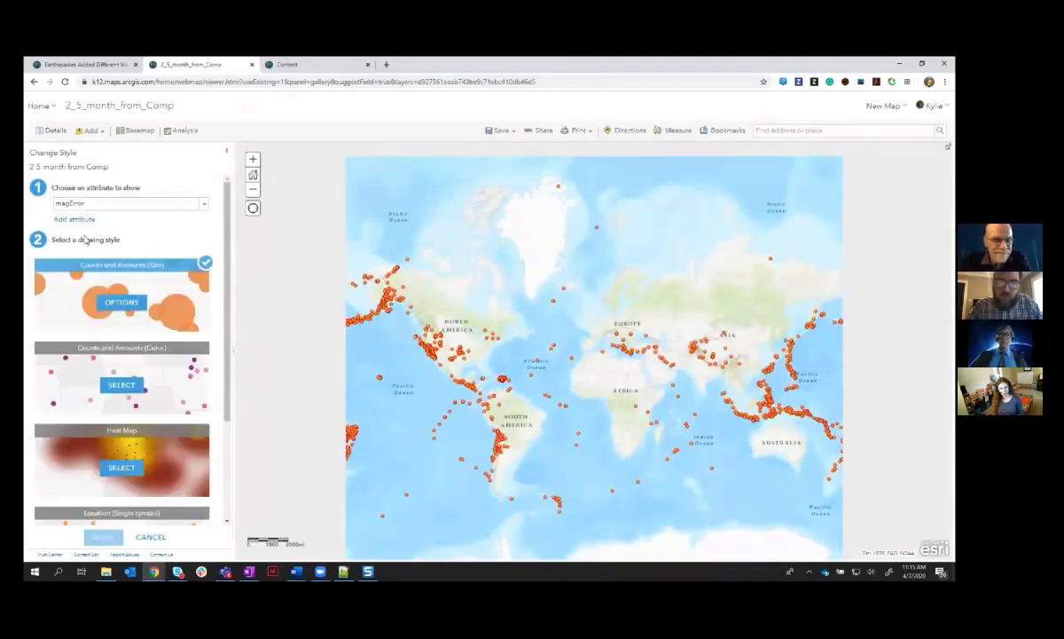
pyautogui.click(148, 537)
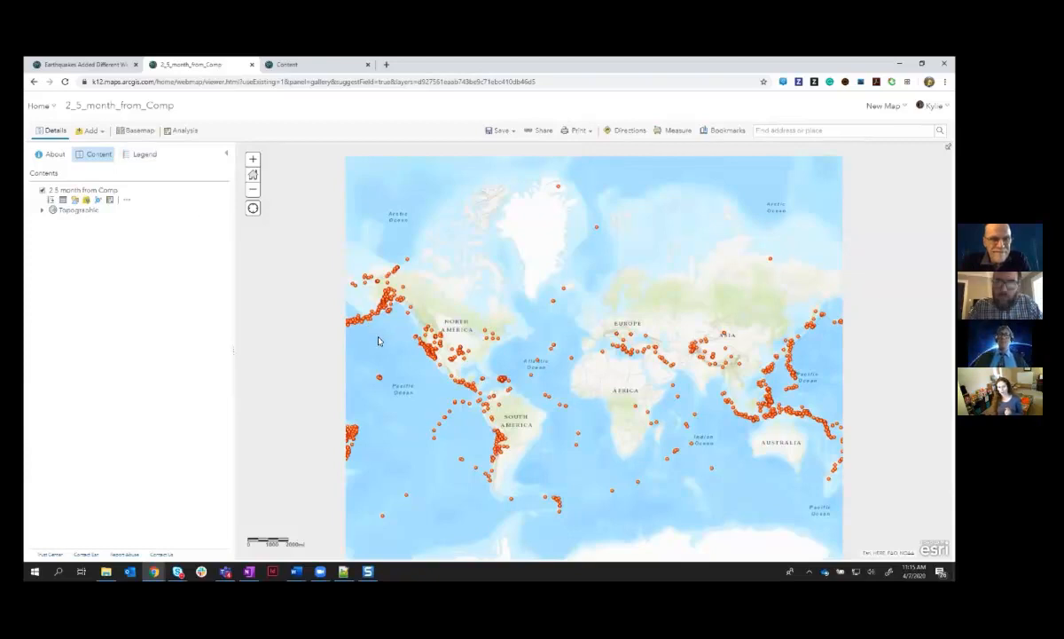
# Add 2_5_month_from_Comp from My Content to the Earthquakes Added Different Ways map and move it below CSV by Web URL.
pyautogui.click(88, 64)
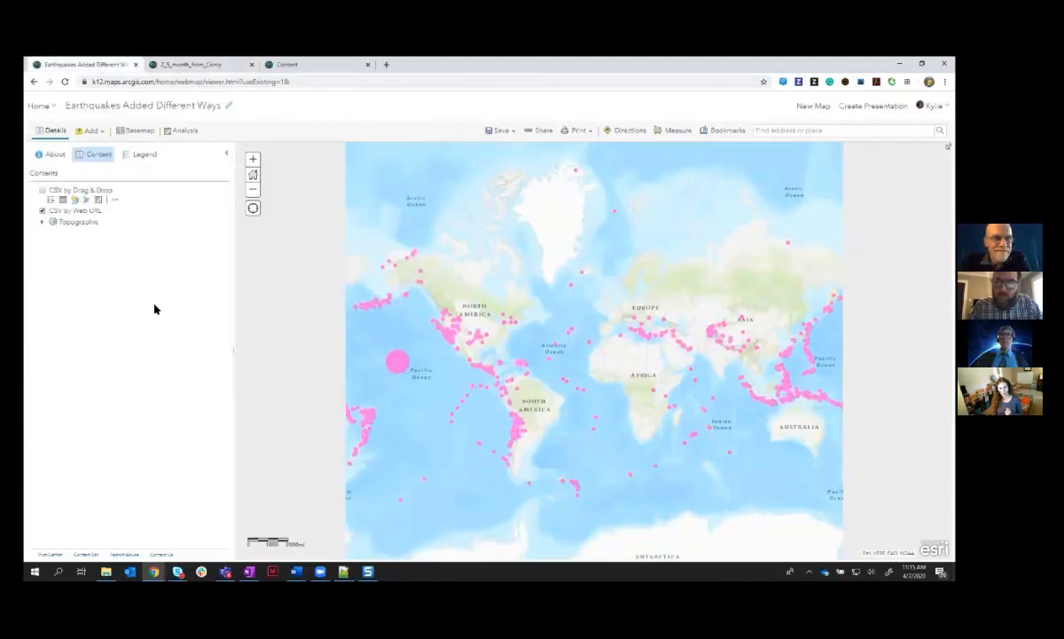
pyautogui.click(88, 131)
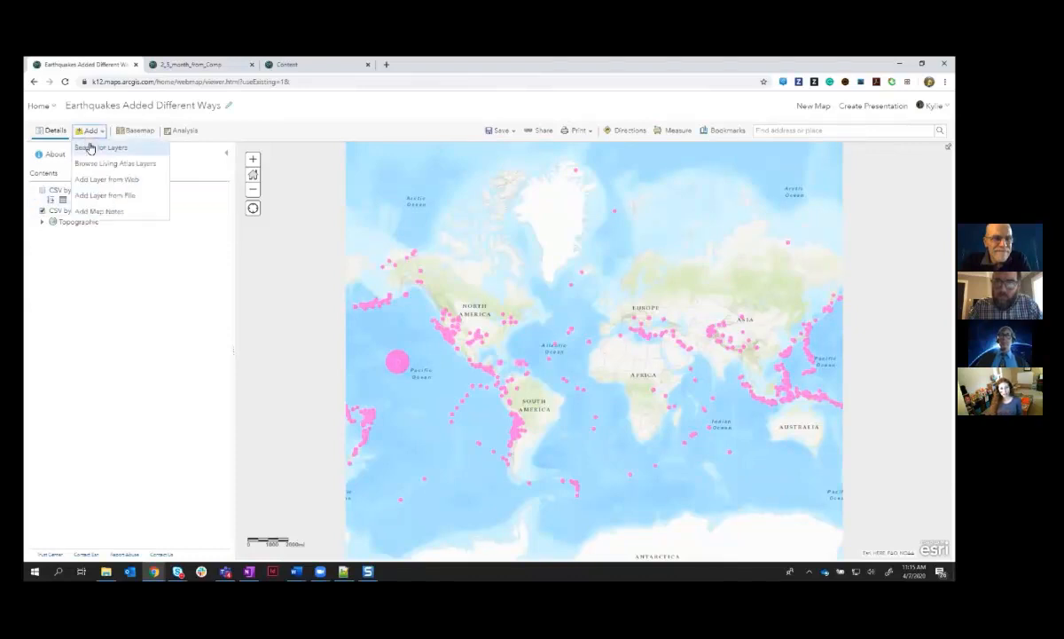
pyautogui.click(89, 149)
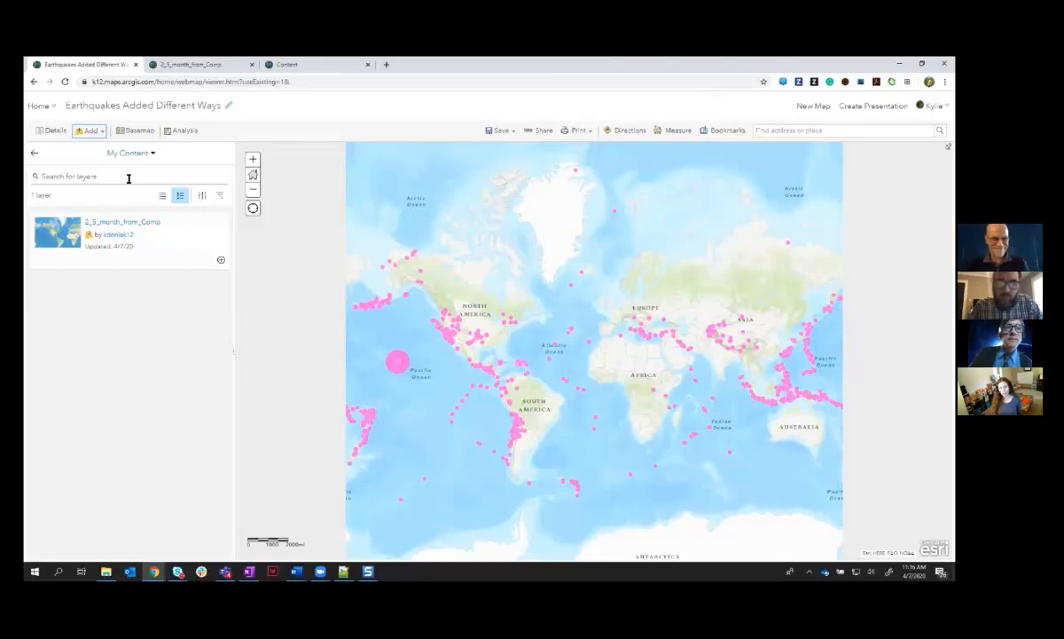
pyautogui.click(220, 263)
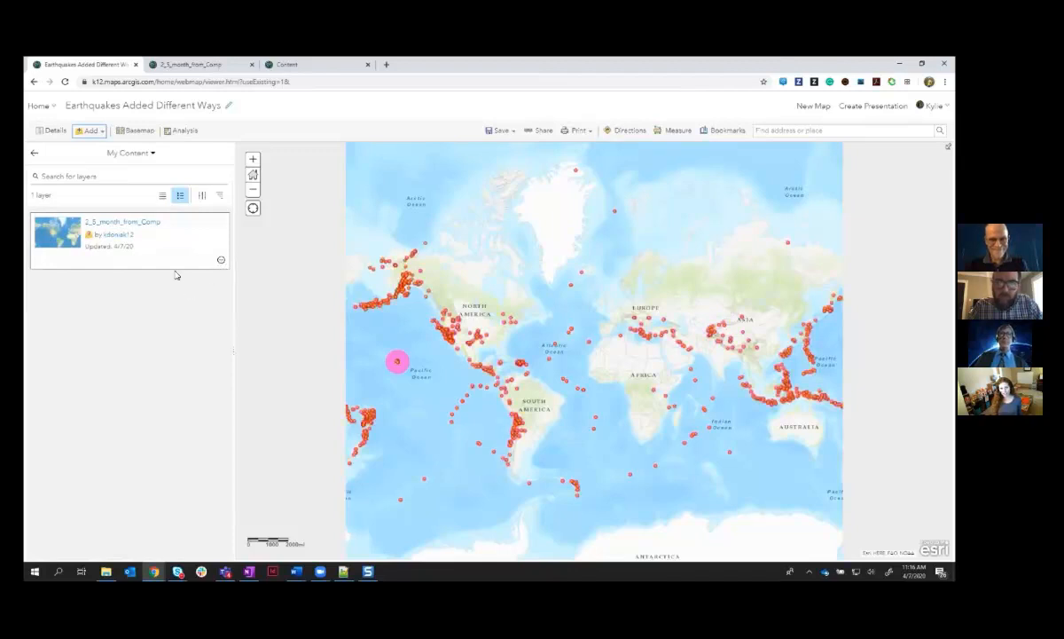
pyautogui.click(34, 156)
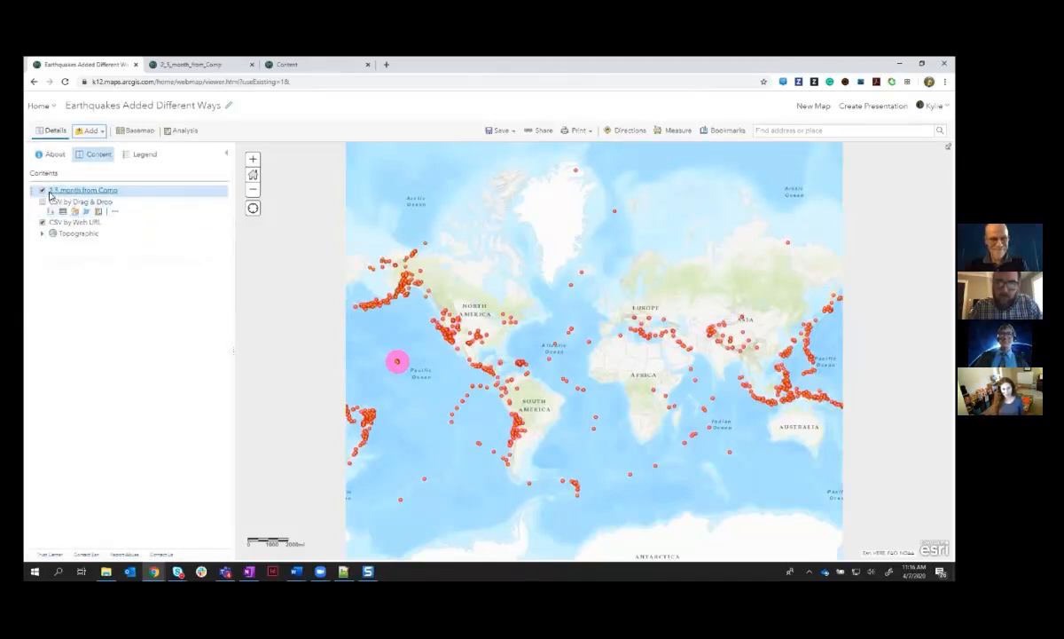
pyautogui.moveTo(32, 193); pyautogui.dragTo(32, 222)
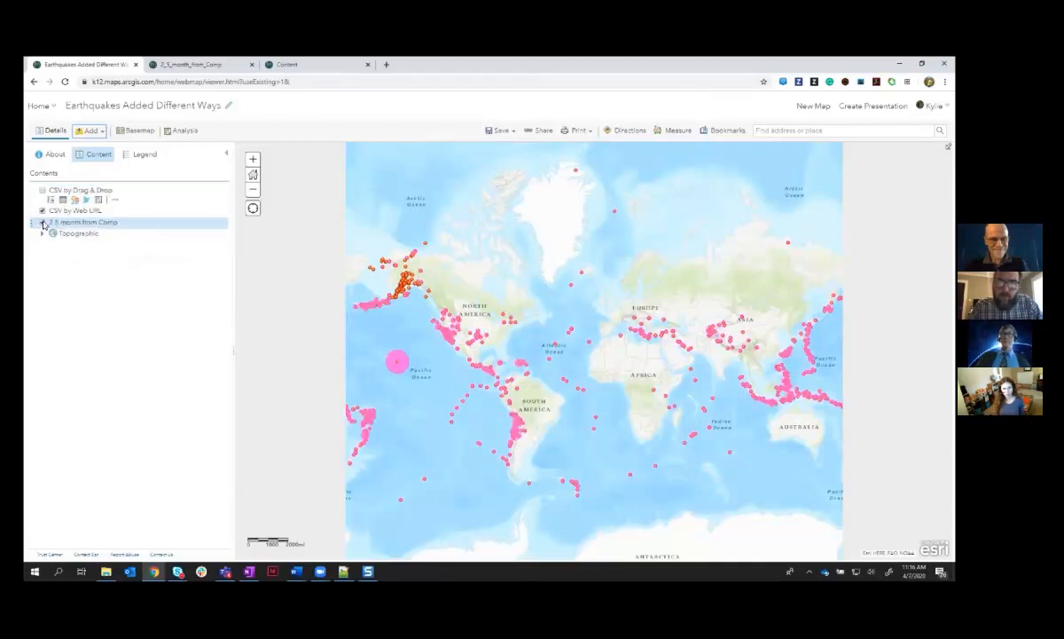
# Rename the 2_5_month_from_Comp layer as From Upload and Publish.
pyautogui.rightClick(60, 222)
pyautogui.click(126, 228)
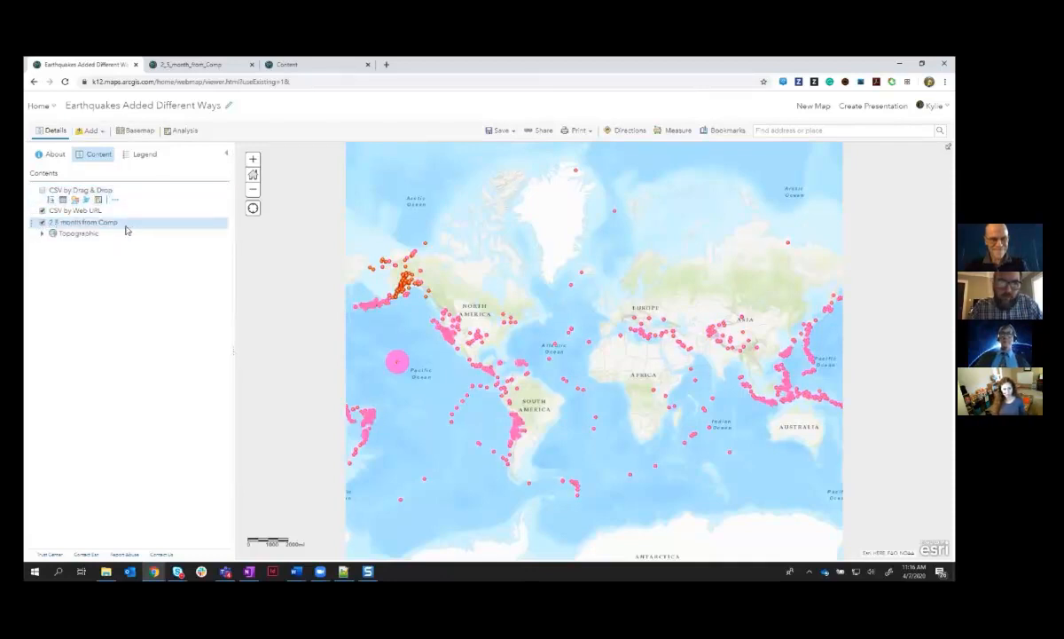
pyautogui.click(126, 223)
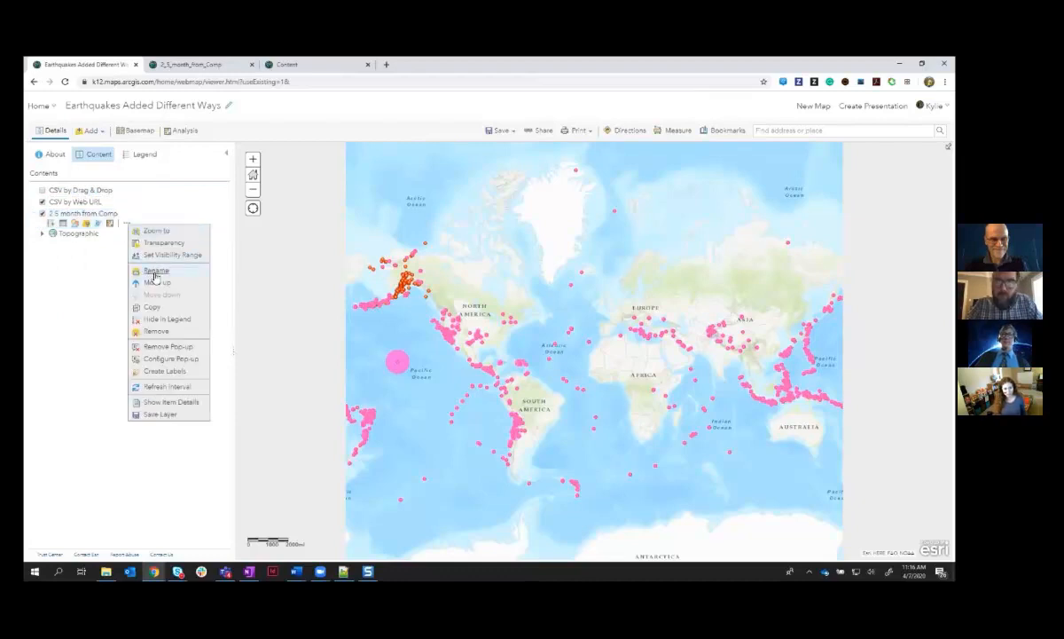
pyautogui.click(154, 271)
pyautogui.moveTo(542, 323); pyautogui.dragTo(435, 328)
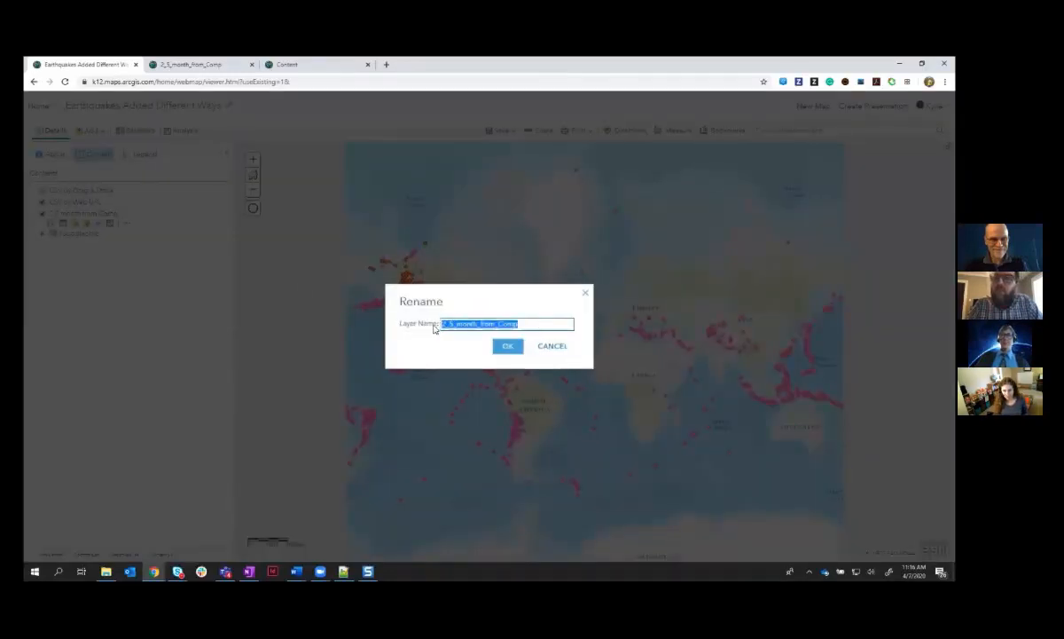
pyautogui.write('From Upload and Publish')
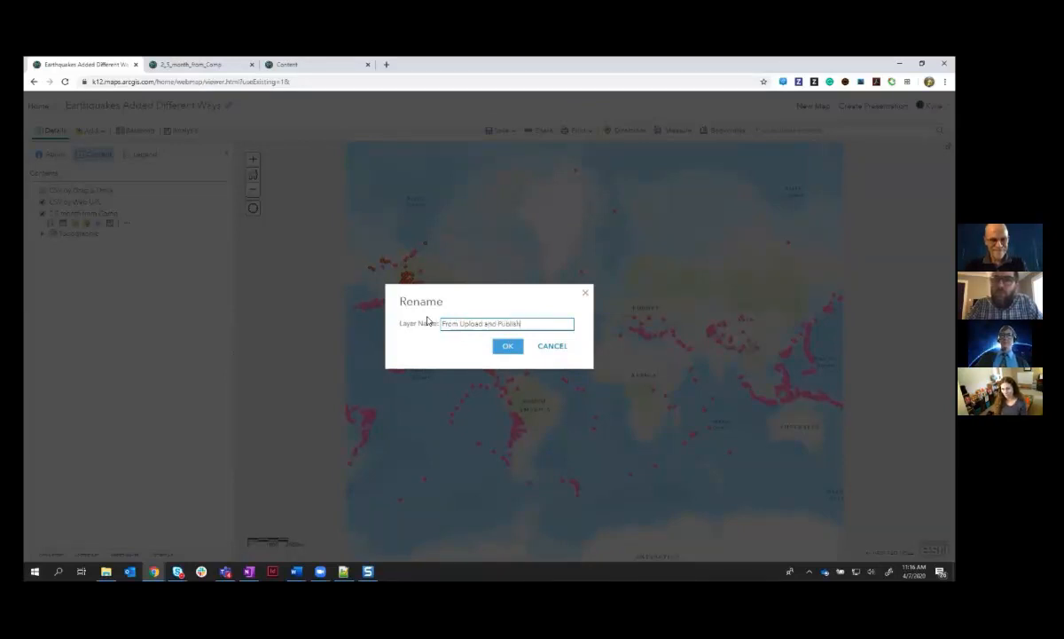
pyautogui.click(505, 346)
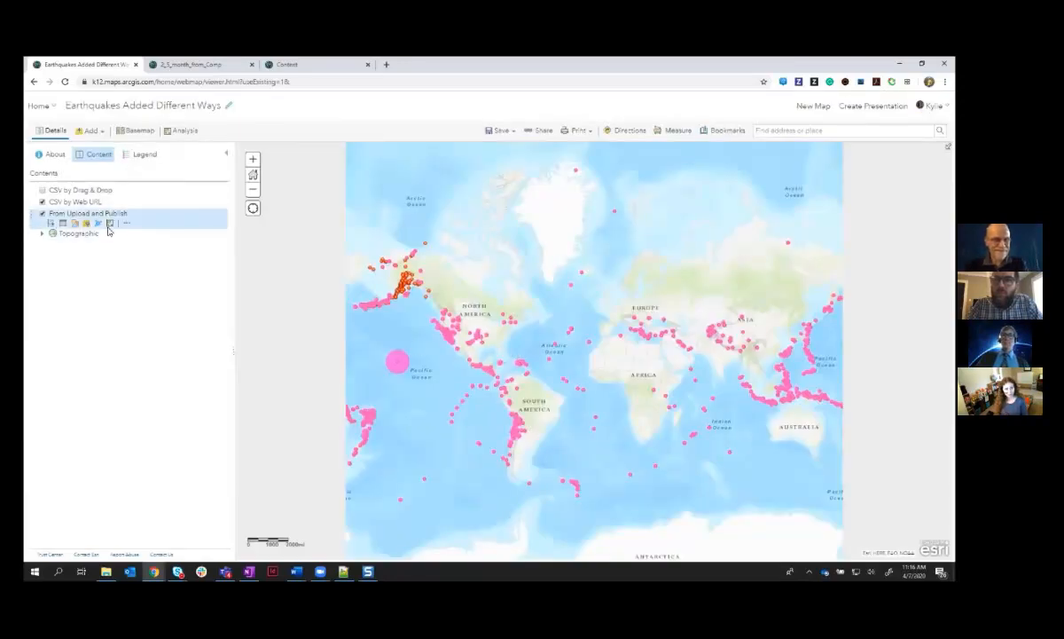
# Compare the three earthquake layers by switching their visibility off and on, leaving all three displayed.
pyautogui.click(41, 213)
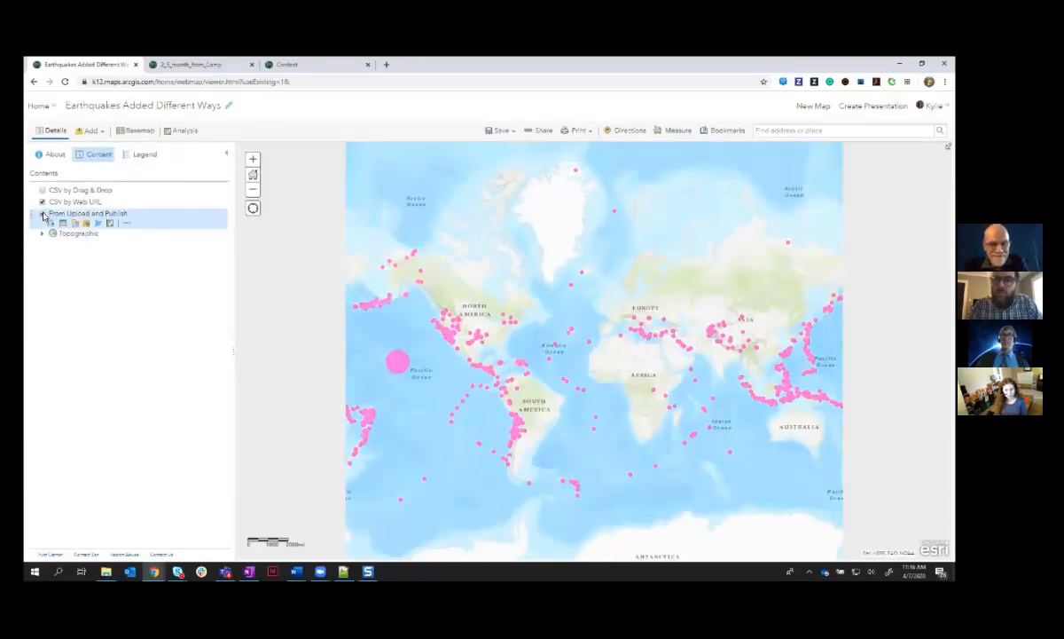
pyautogui.click(42, 214)
pyautogui.click(42, 202)
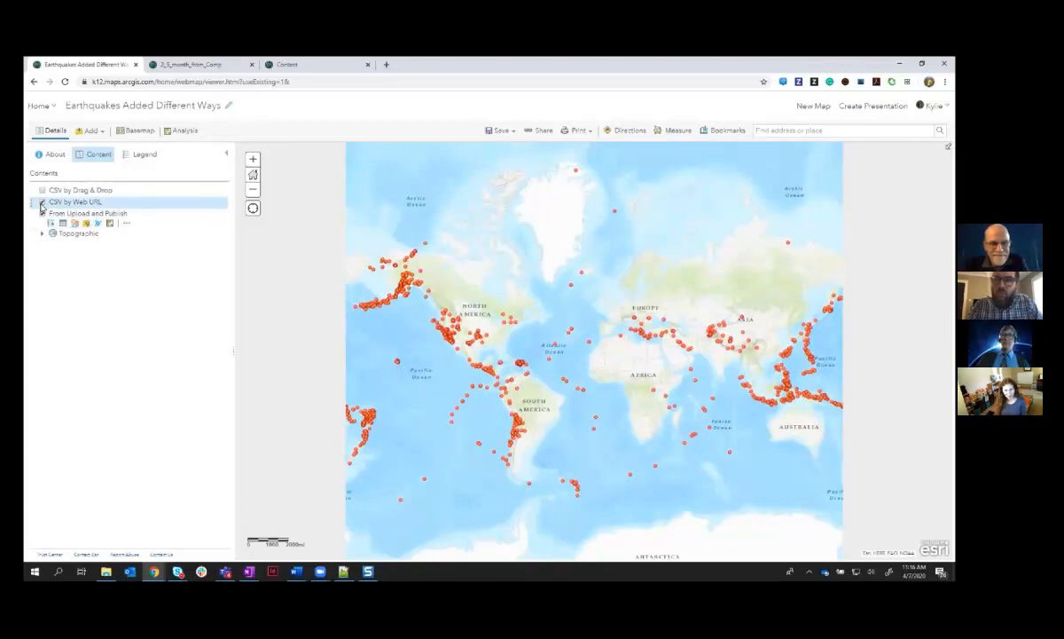
pyautogui.click(42, 202)
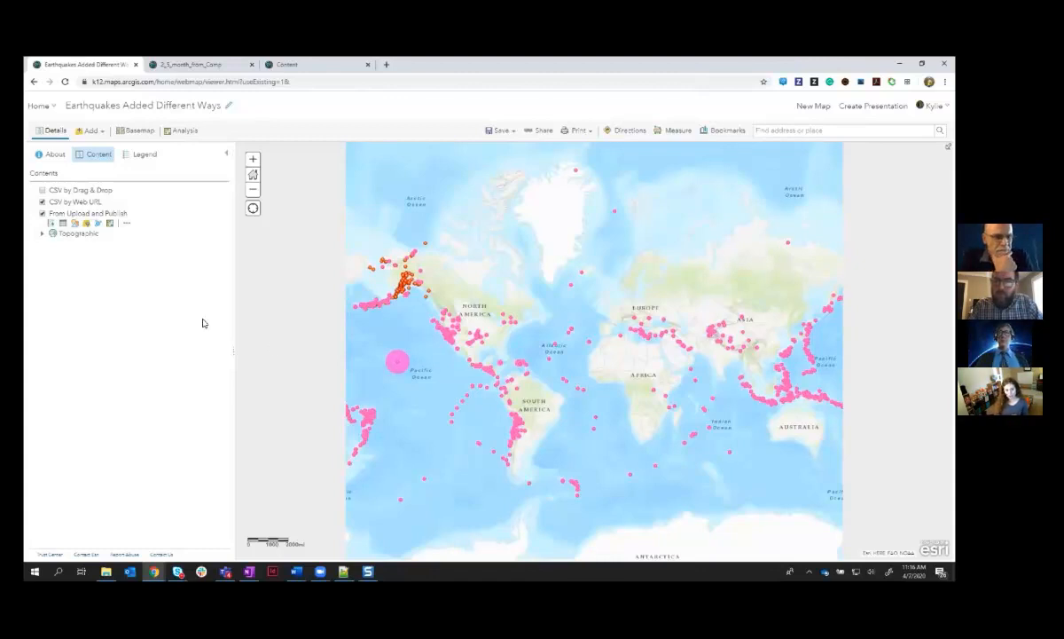
pyautogui.click(41, 190)
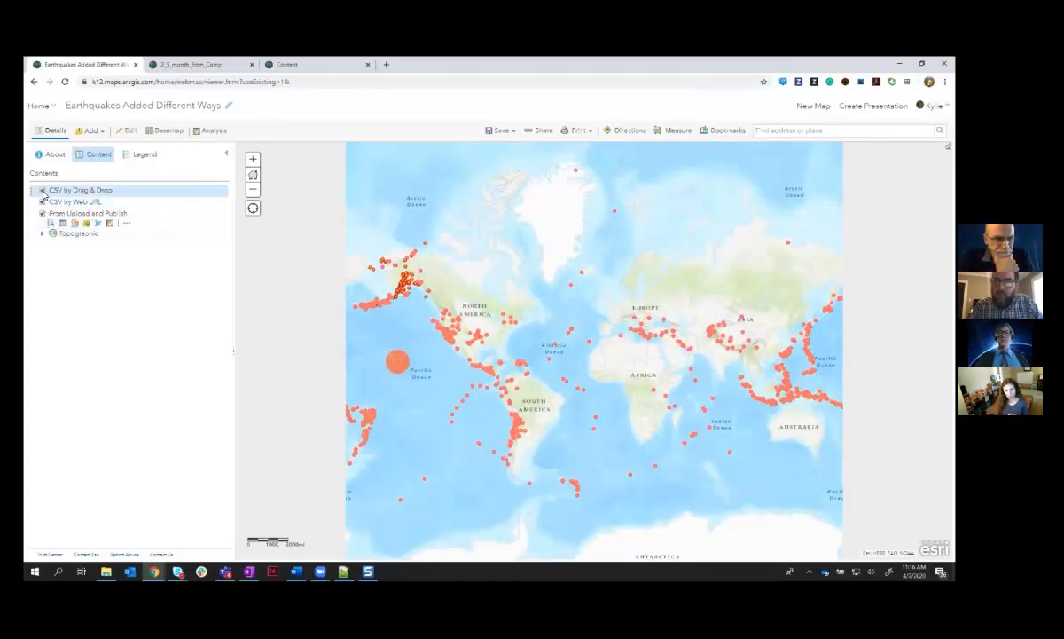
pyautogui.click(41, 190)
pyautogui.click(42, 202)
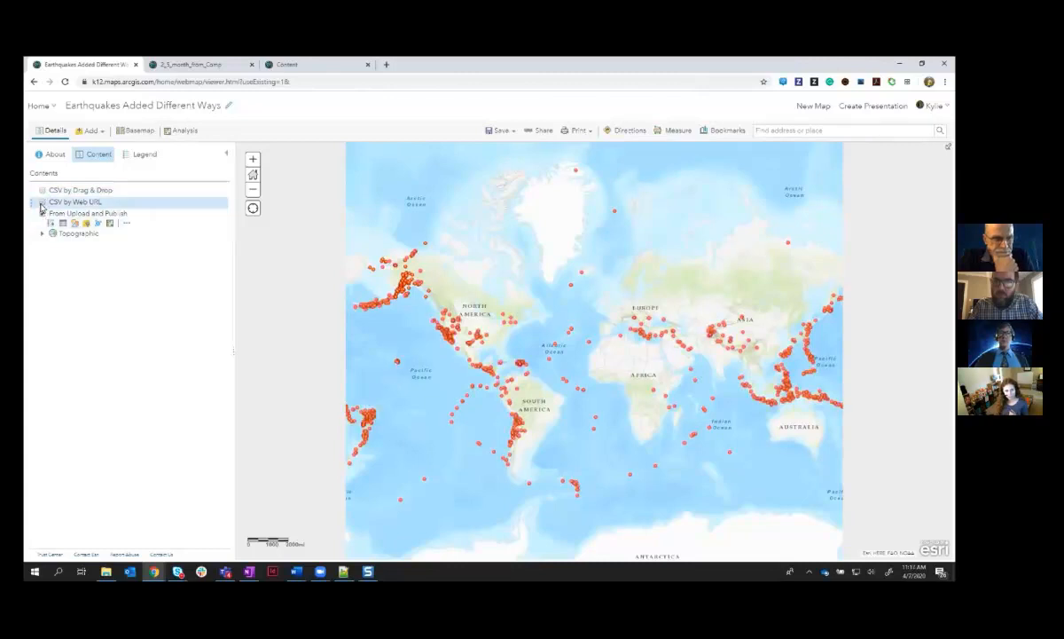
pyautogui.click(42, 203)
pyautogui.click(41, 190)
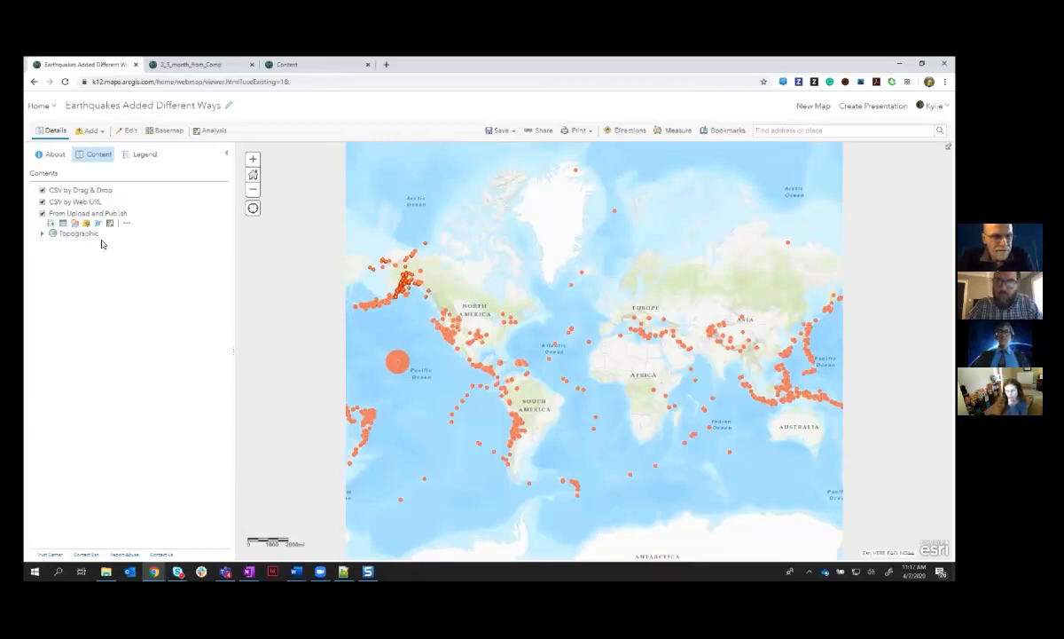
# Review the options offered for CSV by Drag & Drop, and view LayerCapabilitiesCompare.png in Snagit Editor before returning to the map.
pyautogui.click(64, 193)
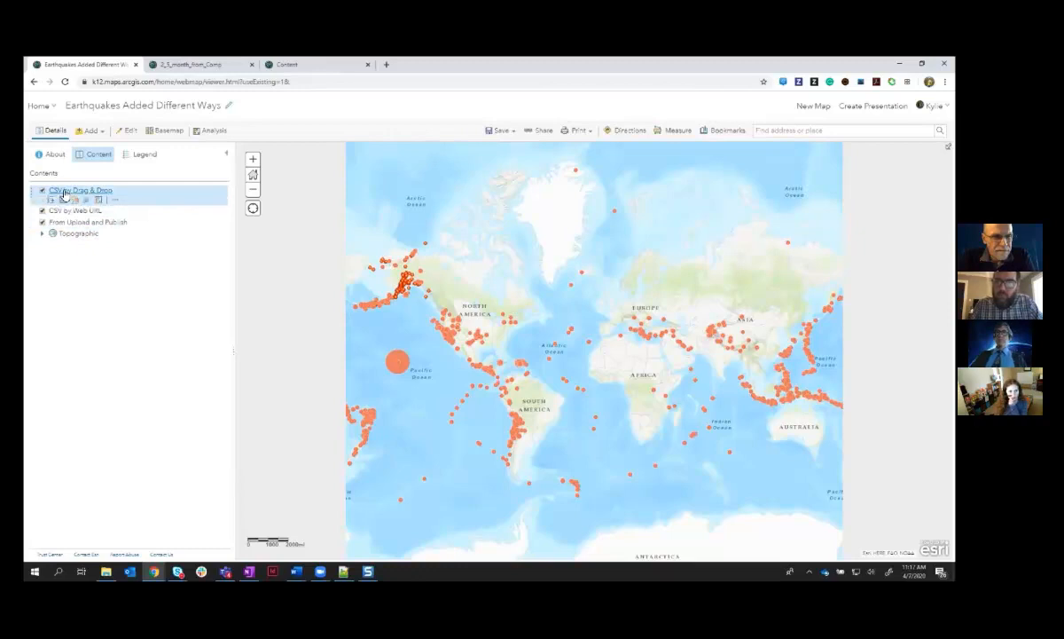
pyautogui.click(115, 201)
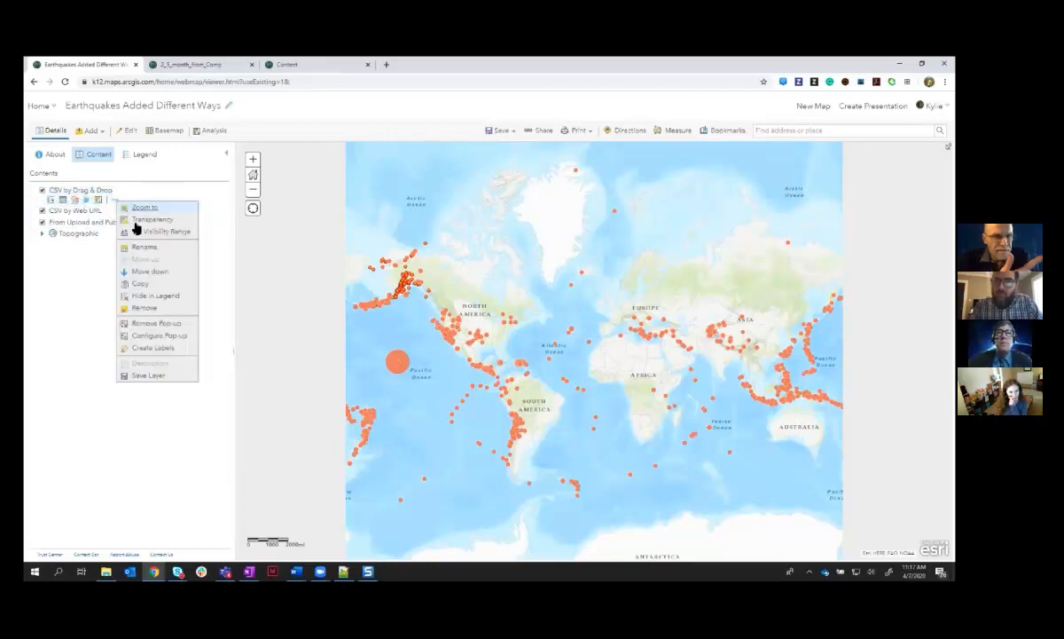
pyautogui.click(84, 262)
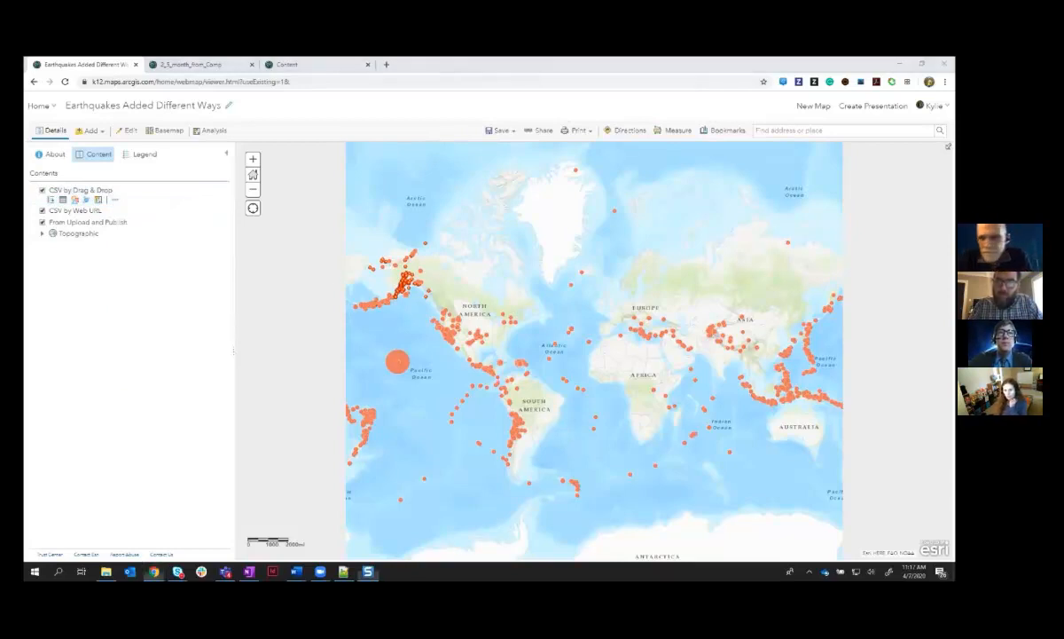
pyautogui.moveTo(608, 58); pyautogui.dragTo(609, 62)
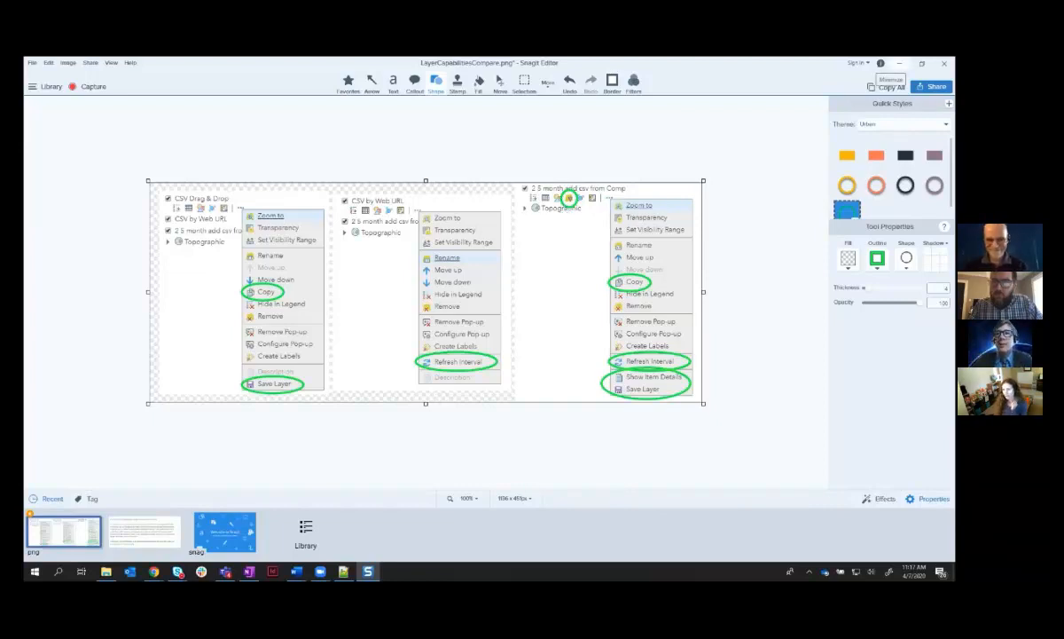
pyautogui.click(899, 64)
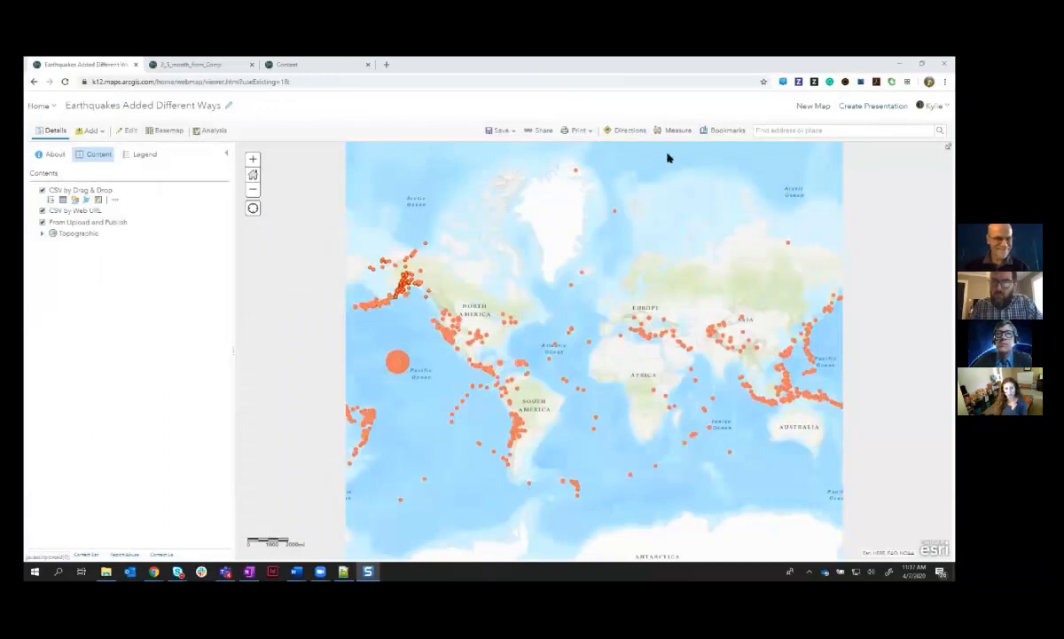
# Filter the From Upload and Publish layer to show only features whose mag is greater than 4.0.
pyautogui.moveTo(97, 225)
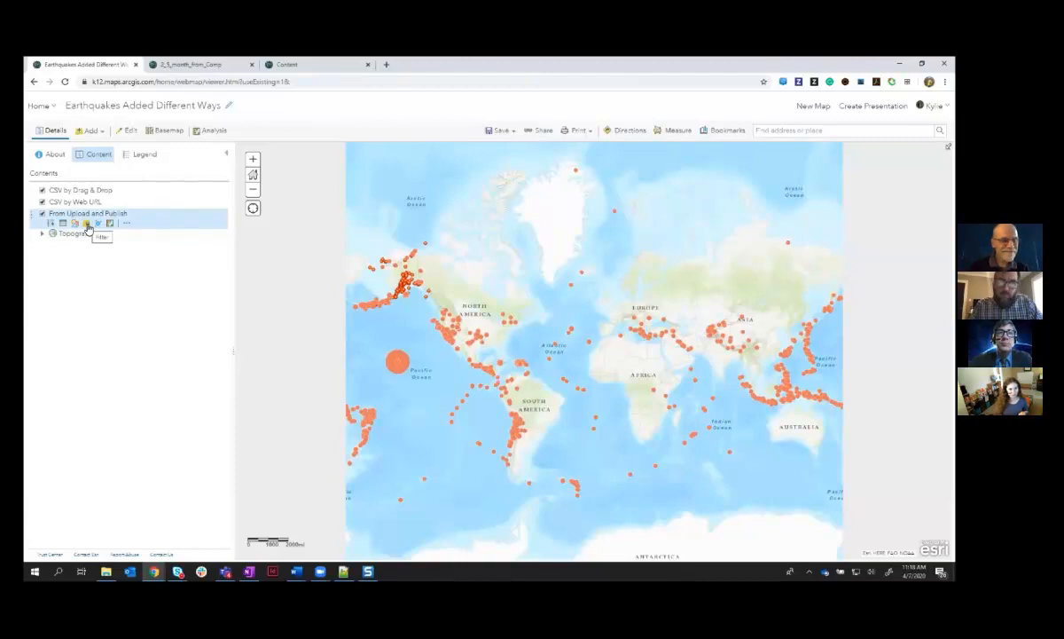
pyautogui.click(87, 227)
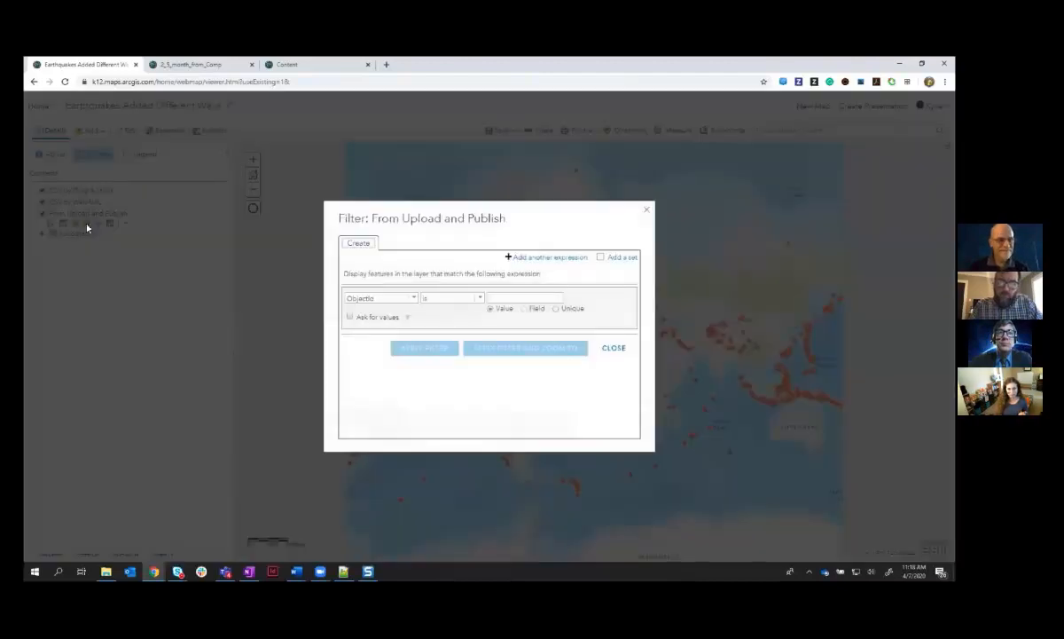
pyautogui.click(412, 298)
pyautogui.scroll(-3, 379, 342)
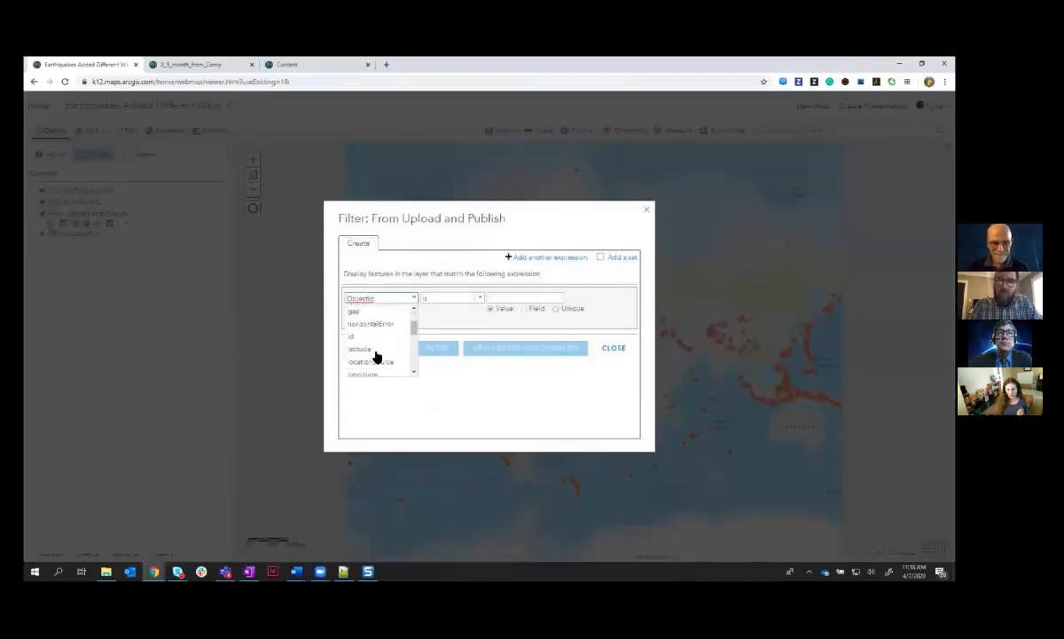
pyautogui.click(371, 351)
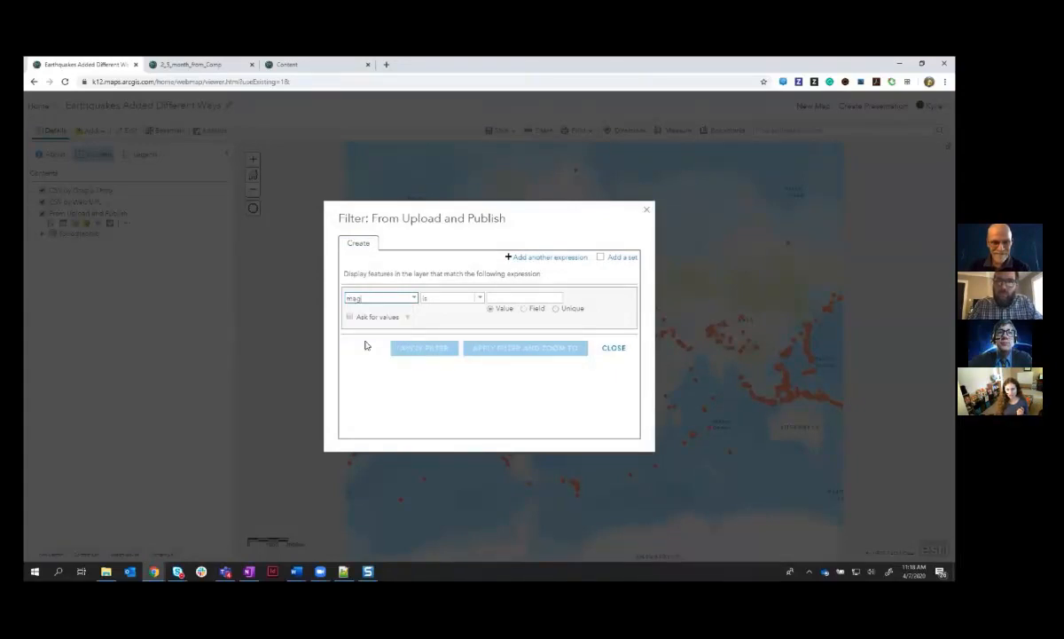
pyautogui.click(480, 298)
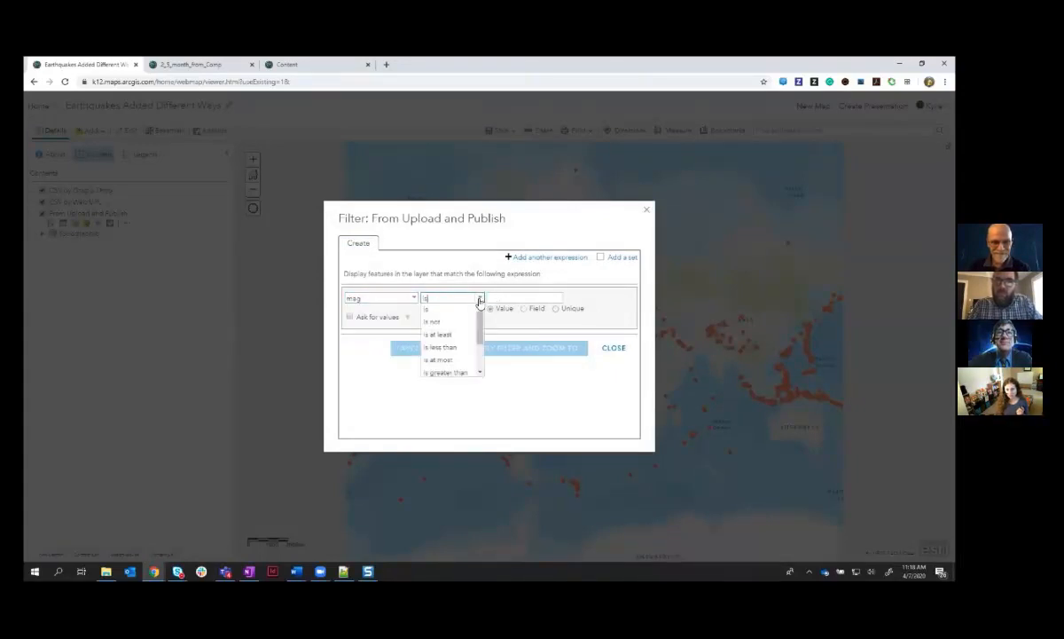
pyautogui.click(454, 374)
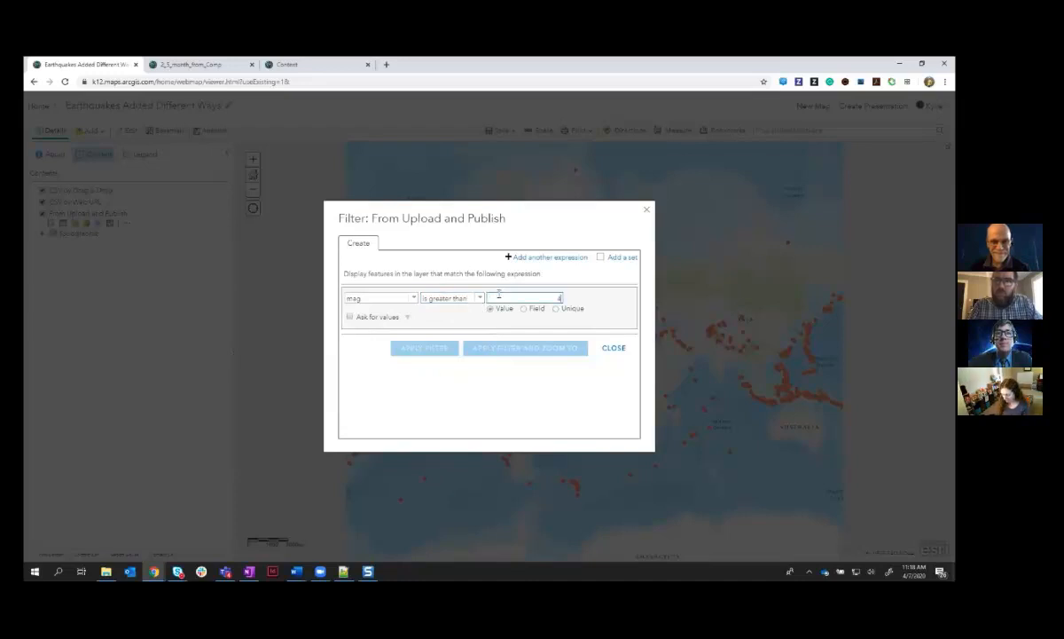
pyautogui.write('4.0')
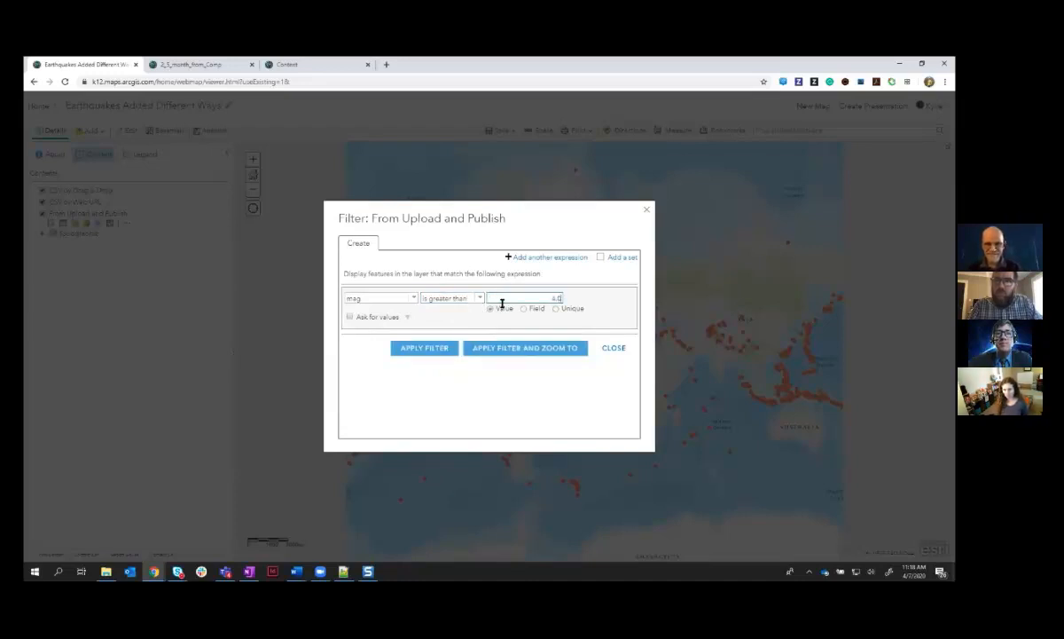
pyautogui.click(426, 347)
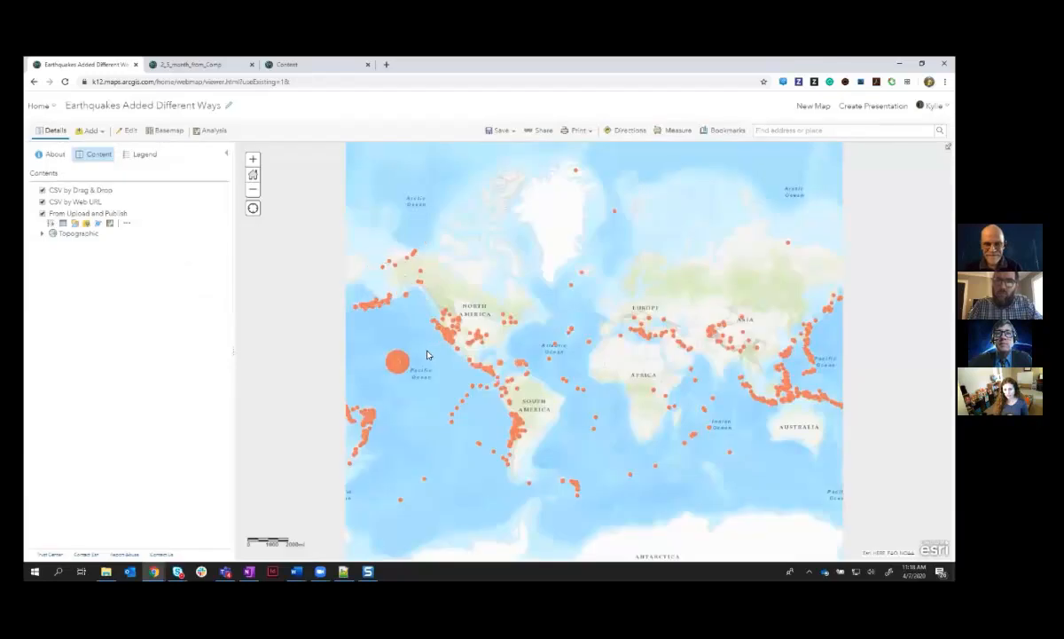
# Hide CSV by Drag & Drop and CSV by Web URL, and check the magnitude of a filtered earthquake in the mid-Atlantic.
pyautogui.click(42, 190)
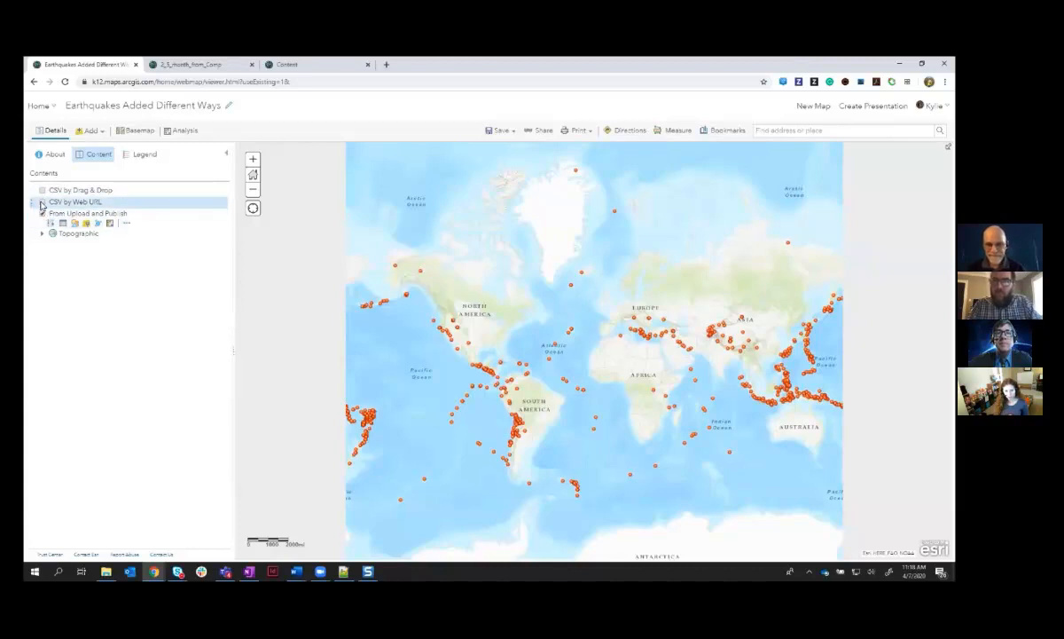
pyautogui.click(41, 202)
pyautogui.click(41, 202)
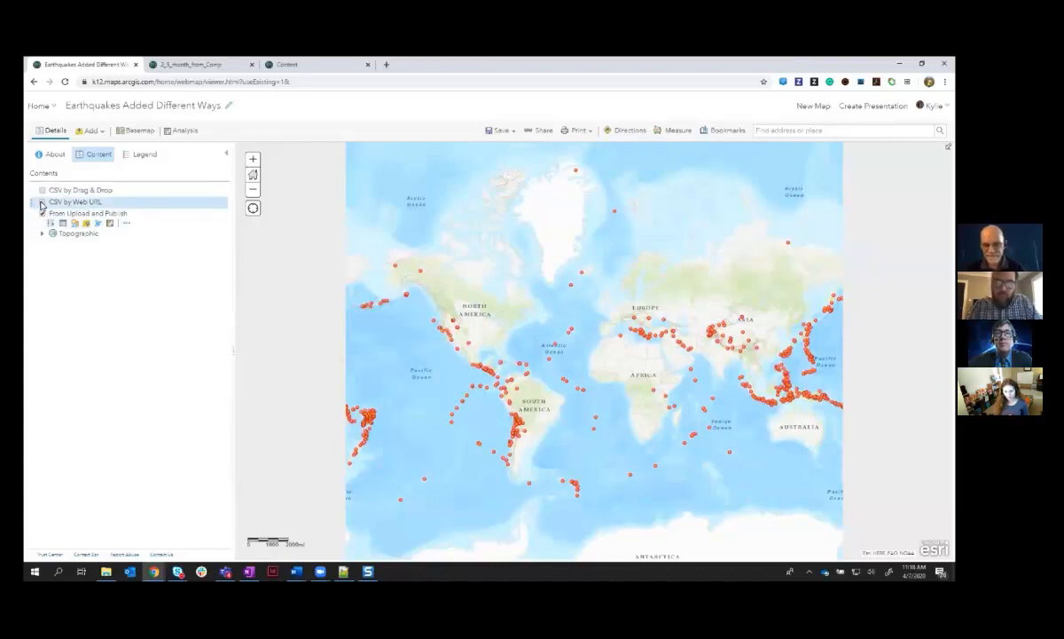
pyautogui.click(42, 202)
pyautogui.click(42, 202)
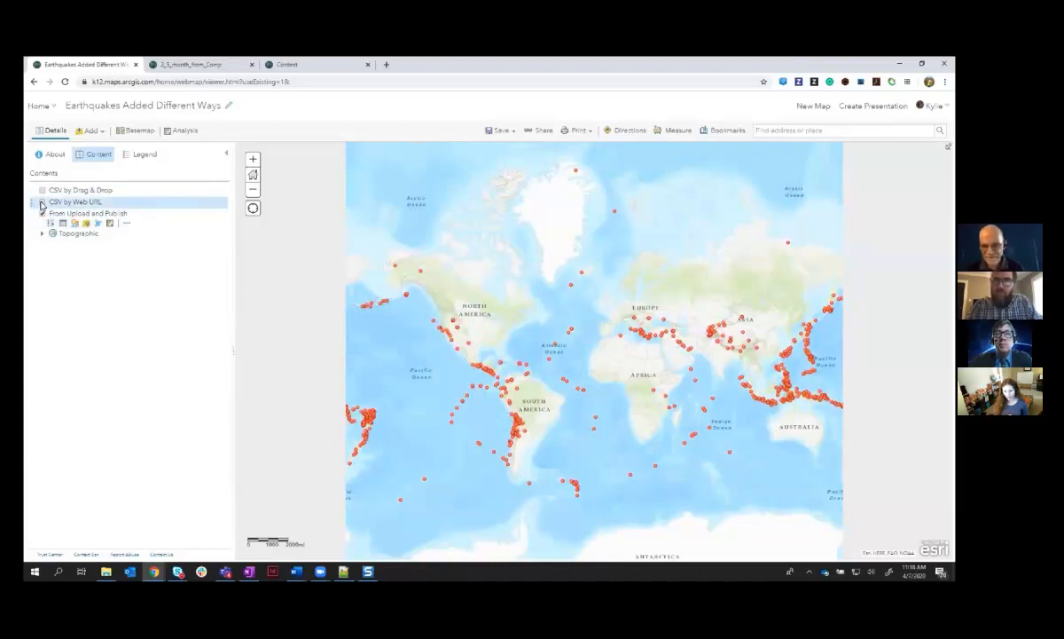
pyautogui.click(569, 333)
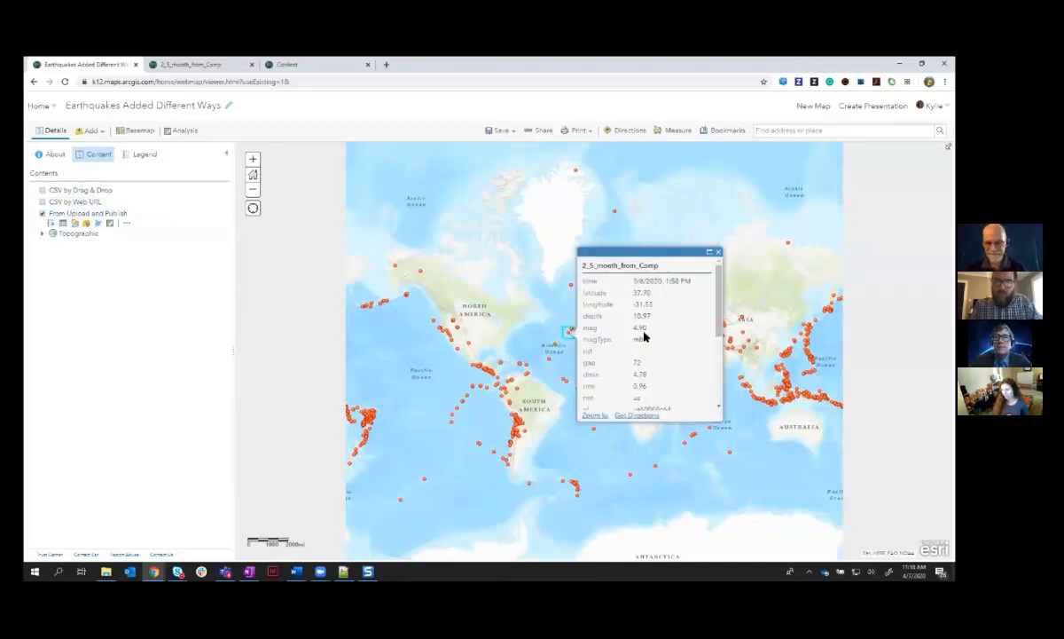
pyautogui.click(718, 252)
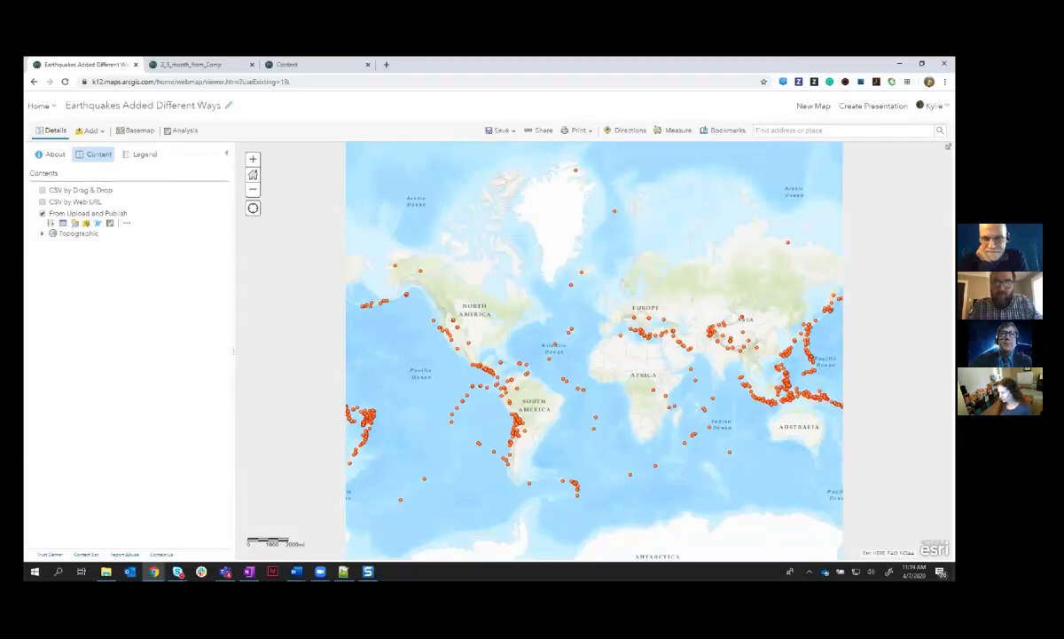
# Switch to Snagit Editor to compare the circled capabilities of the three layer types, and return to the map.
pyautogui.hotkey('alt', 'Tab')
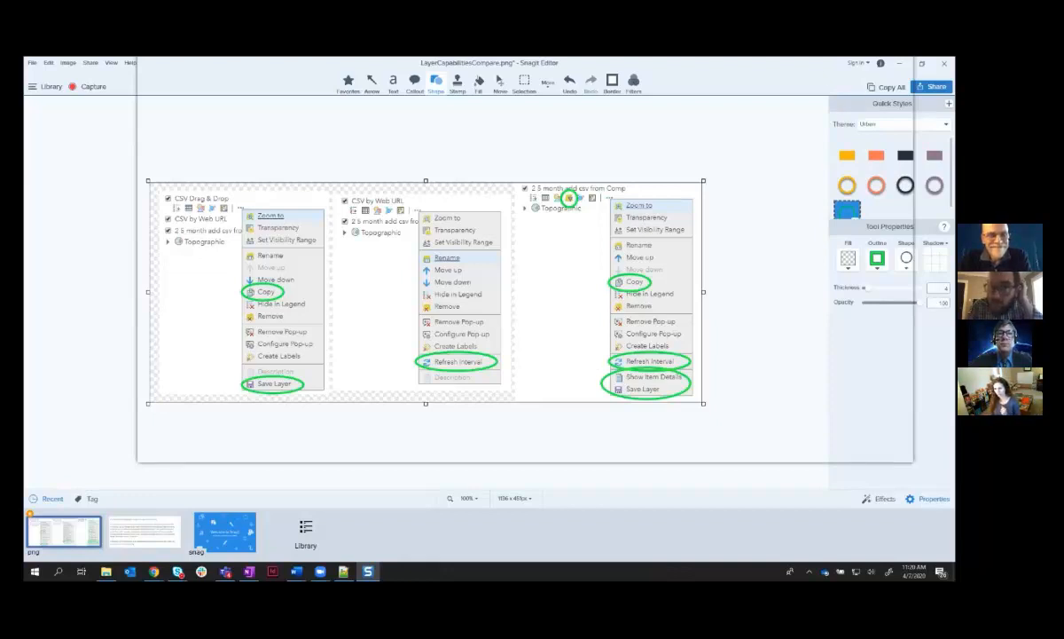
pyautogui.click(900, 63)
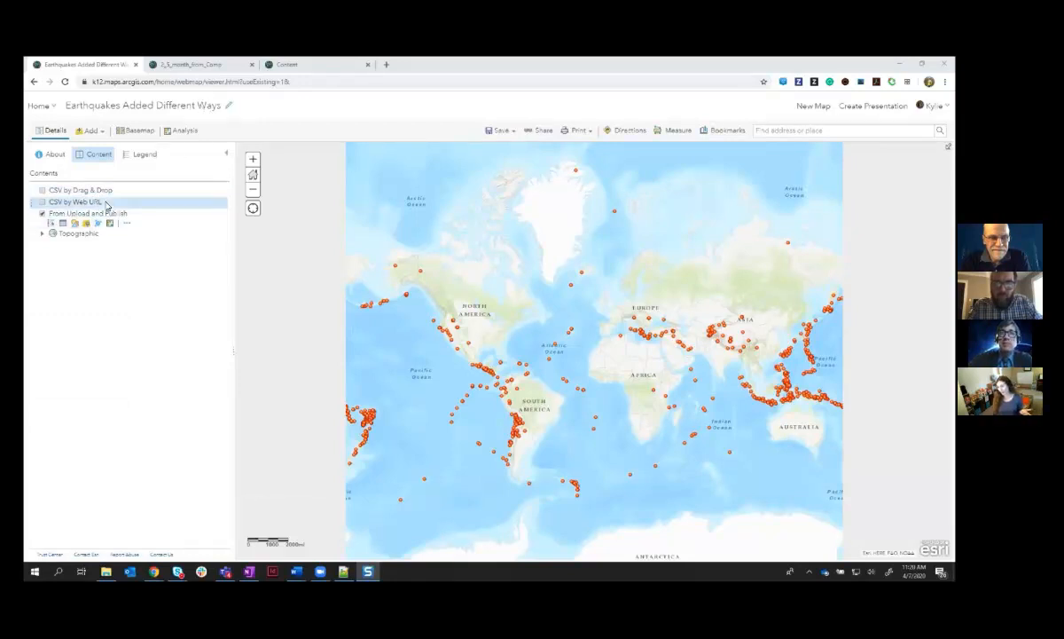
# Refresh the Mapping Hour content list and open the item page of the 2_5_month_from_Comp hosted feature layer.
pyautogui.click(211, 66)
pyautogui.click(303, 66)
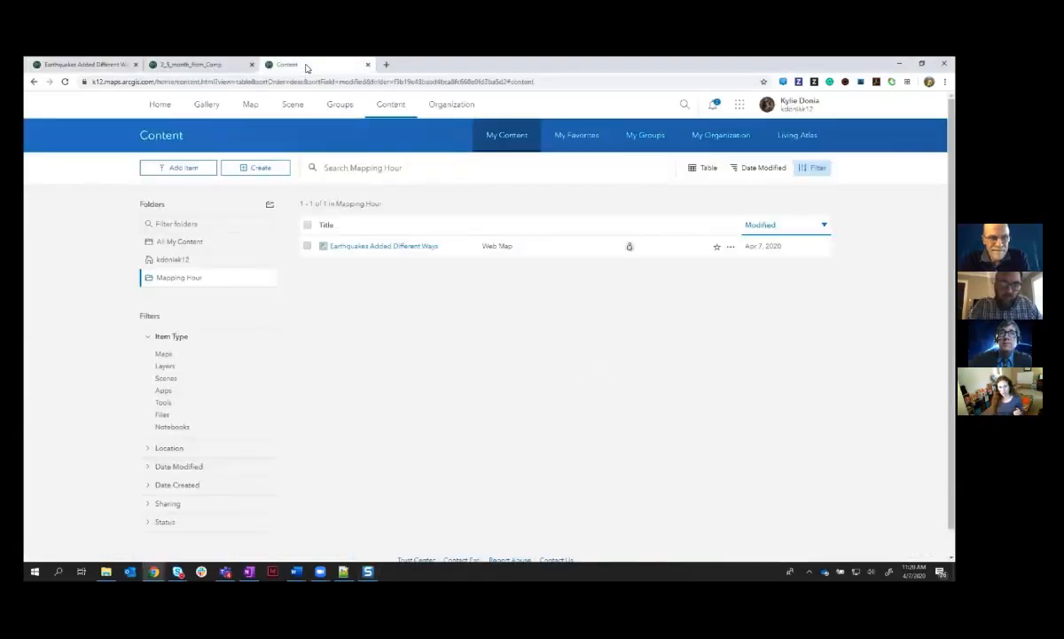
pyautogui.click(65, 81)
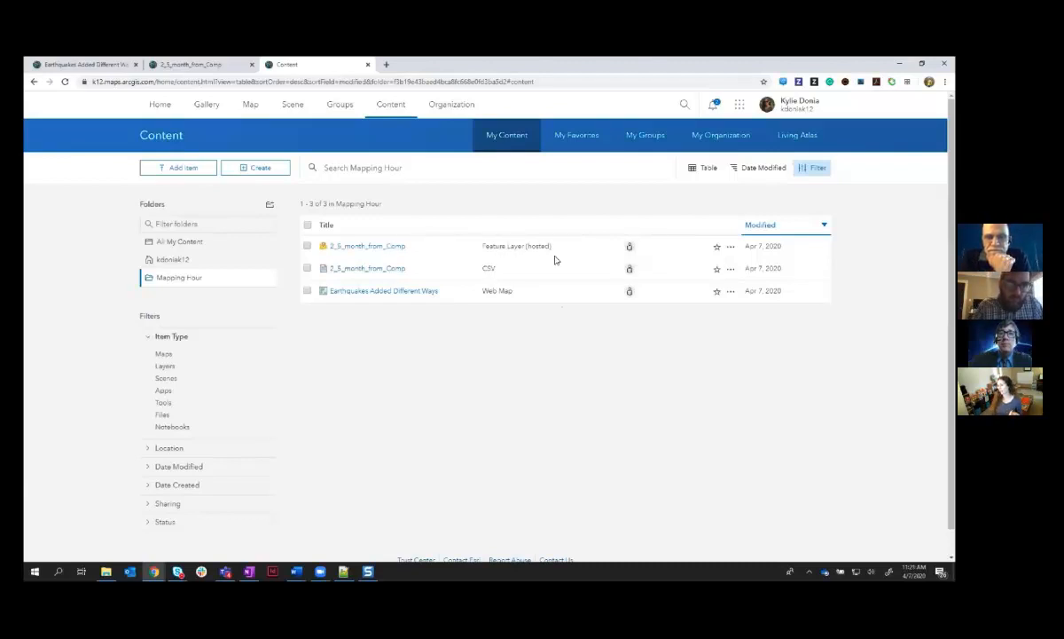
pyautogui.click(395, 248)
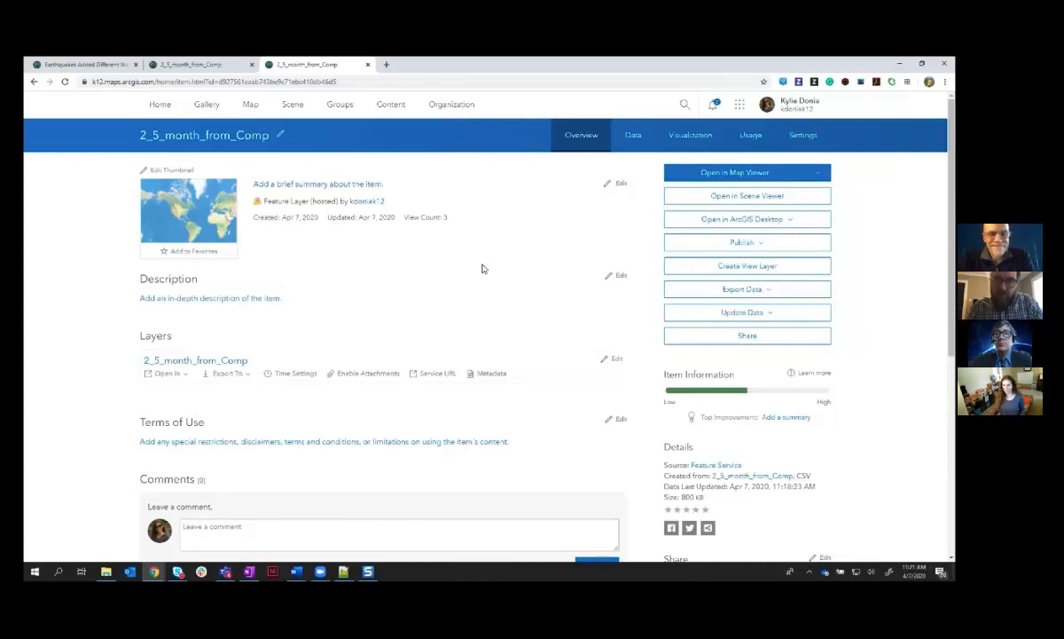
# Share the 2_5_month_from_Comp hosted feature layer with the Organization and save the sharing level.
pyautogui.click(750, 337)
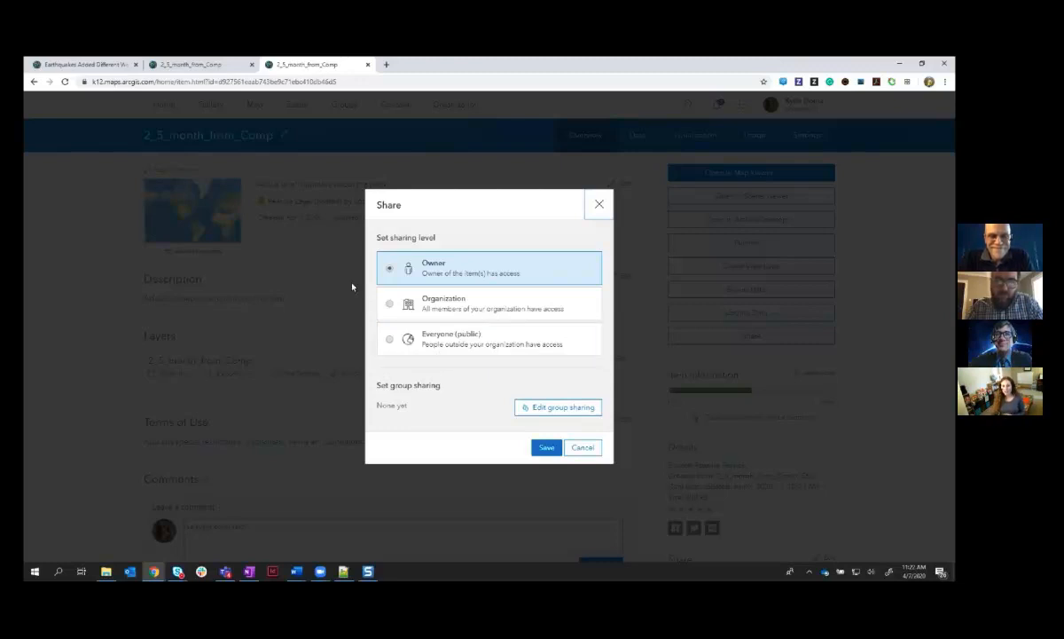
pyautogui.click(395, 305)
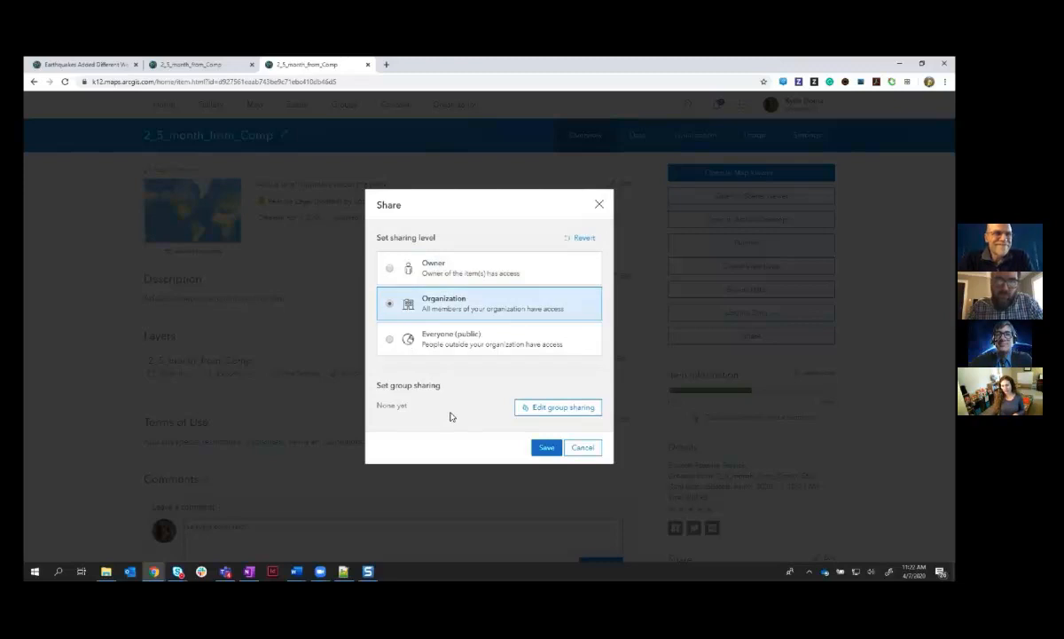
pyautogui.click(544, 448)
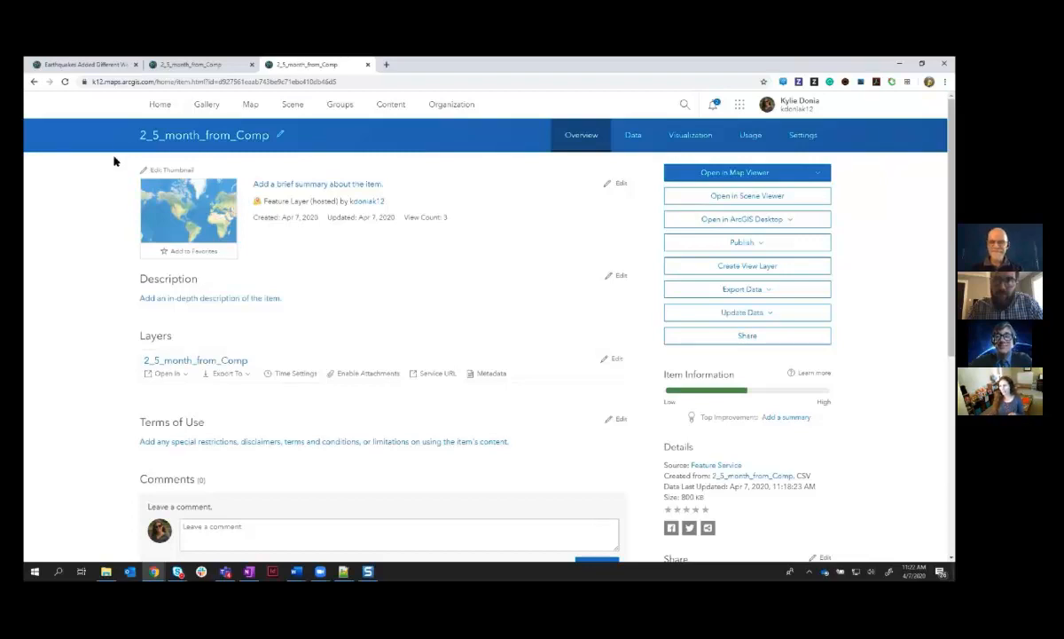
# In the earthquake map, hide From Upload and Publish, and save CSV by Drag & Drop as an item tagged demo in the Mapping Hour folder.
pyautogui.click(78, 66)
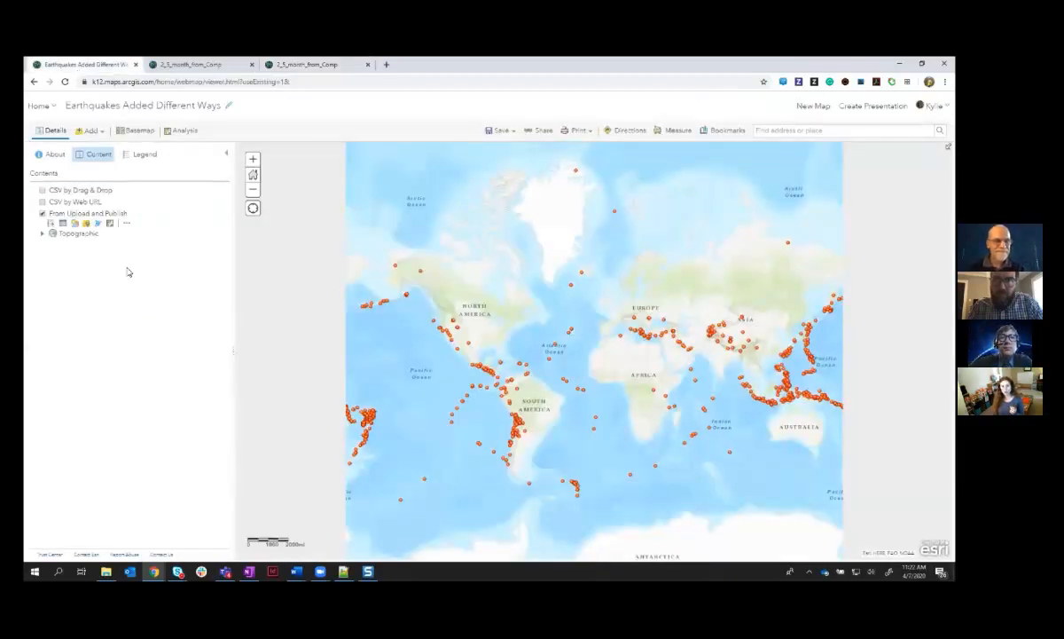
pyautogui.click(41, 217)
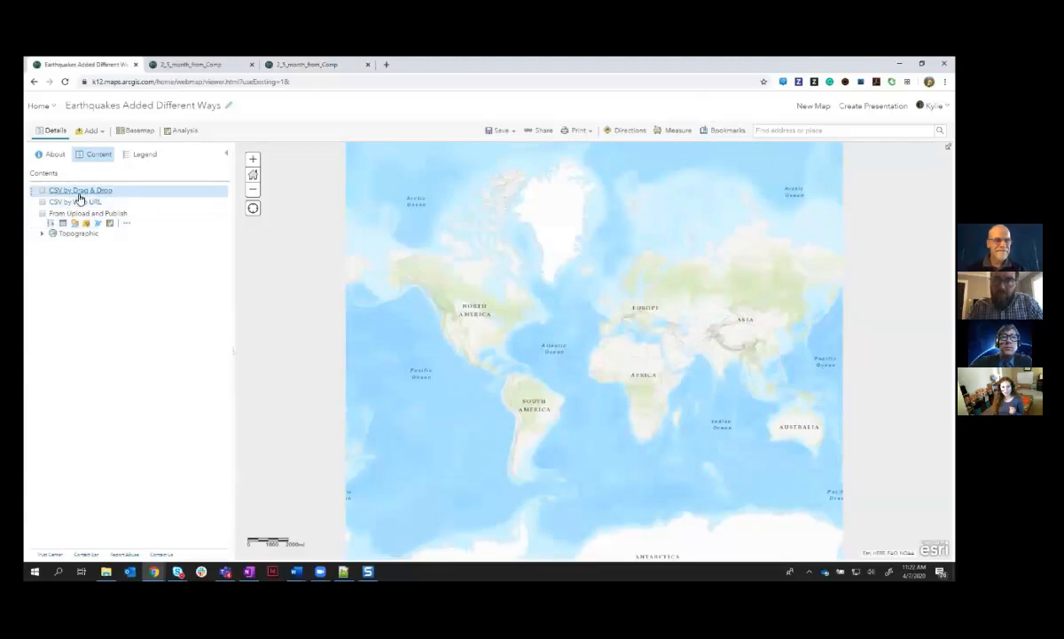
pyautogui.click(110, 200)
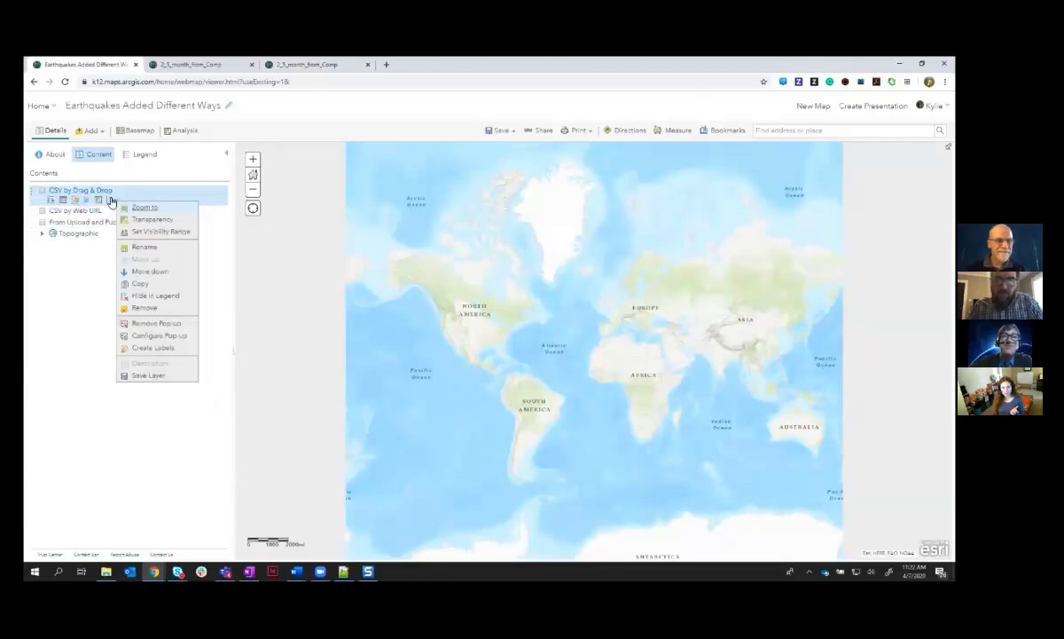
pyautogui.click(145, 376)
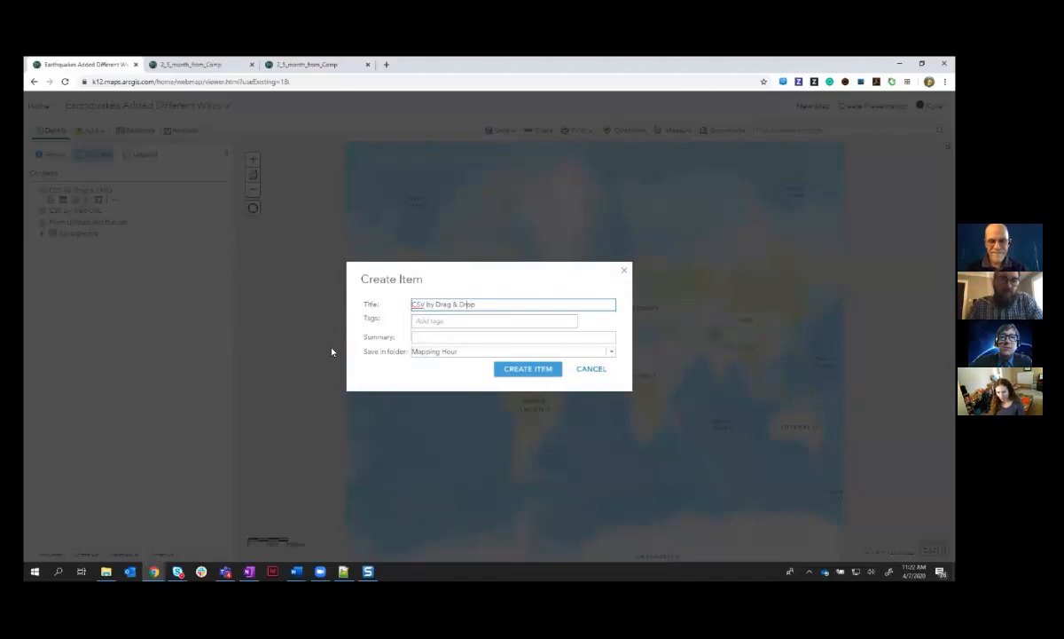
pyautogui.click(415, 321)
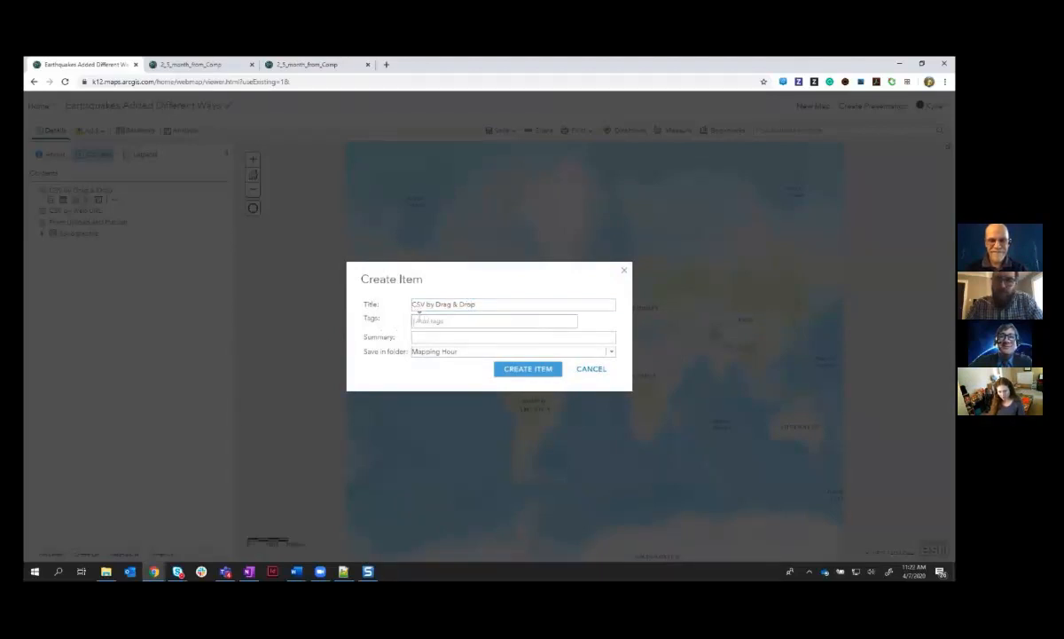
pyautogui.write('demo')
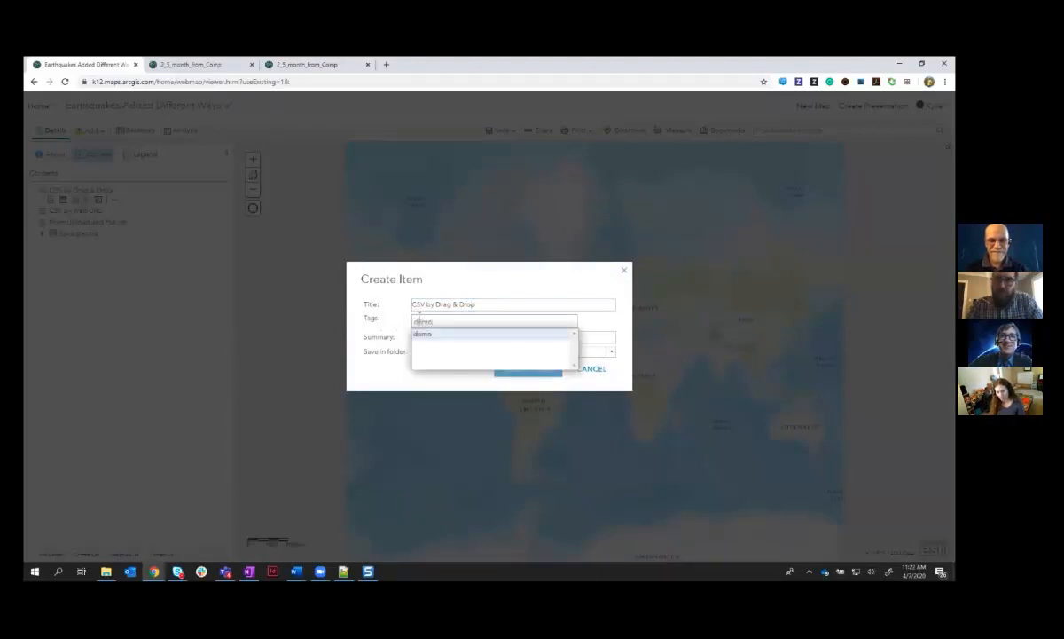
pyautogui.click(423, 334)
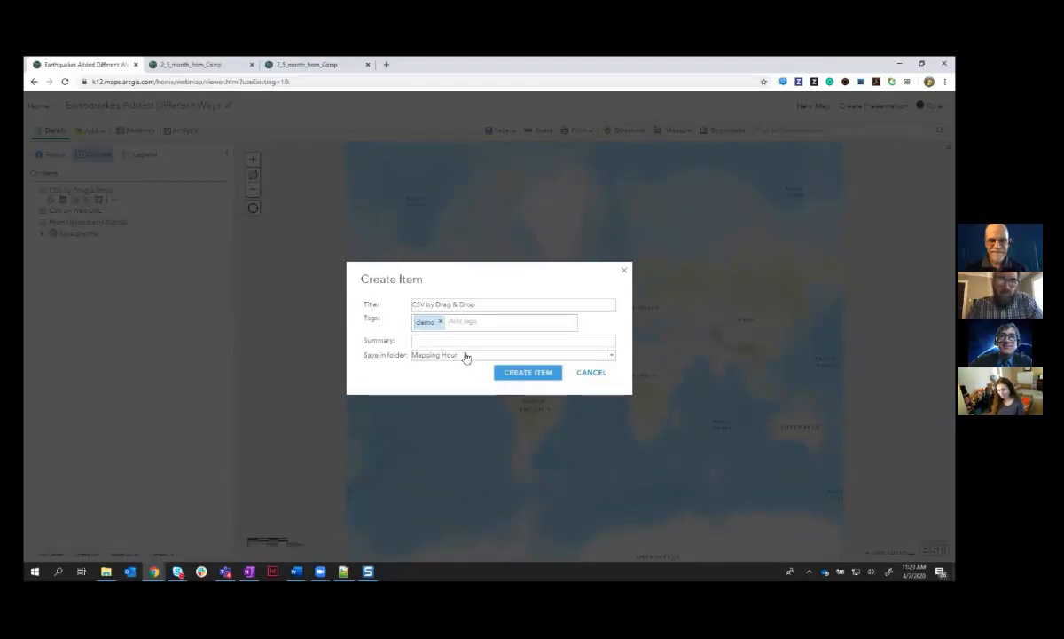
pyautogui.click(530, 373)
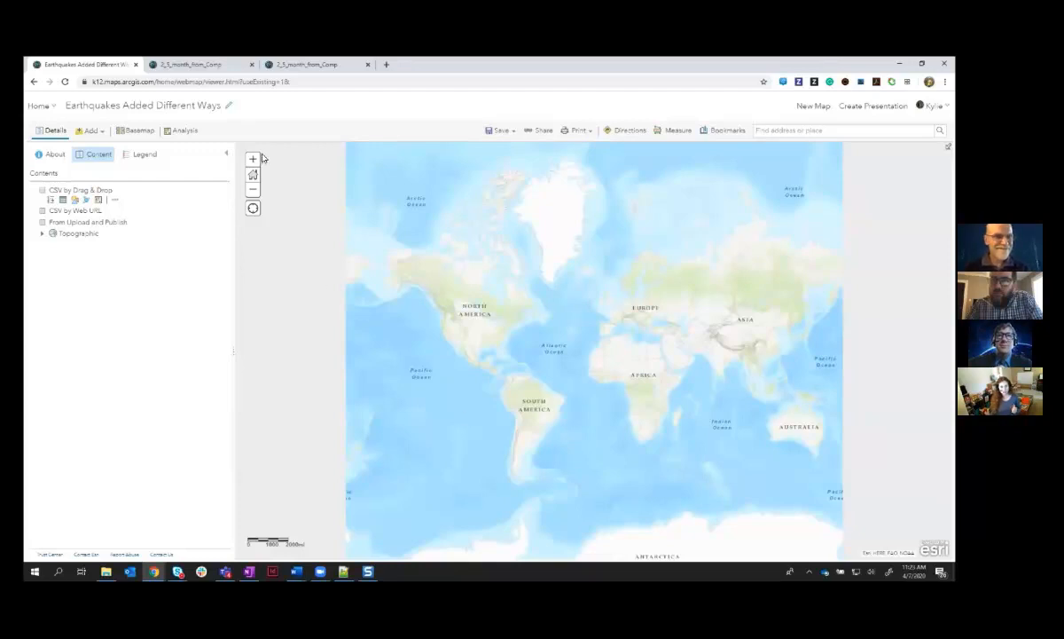
# Return to the Mapping Hour content and open the item page of the CSV by Drag & Drop feature layer.
pyautogui.click(302, 64)
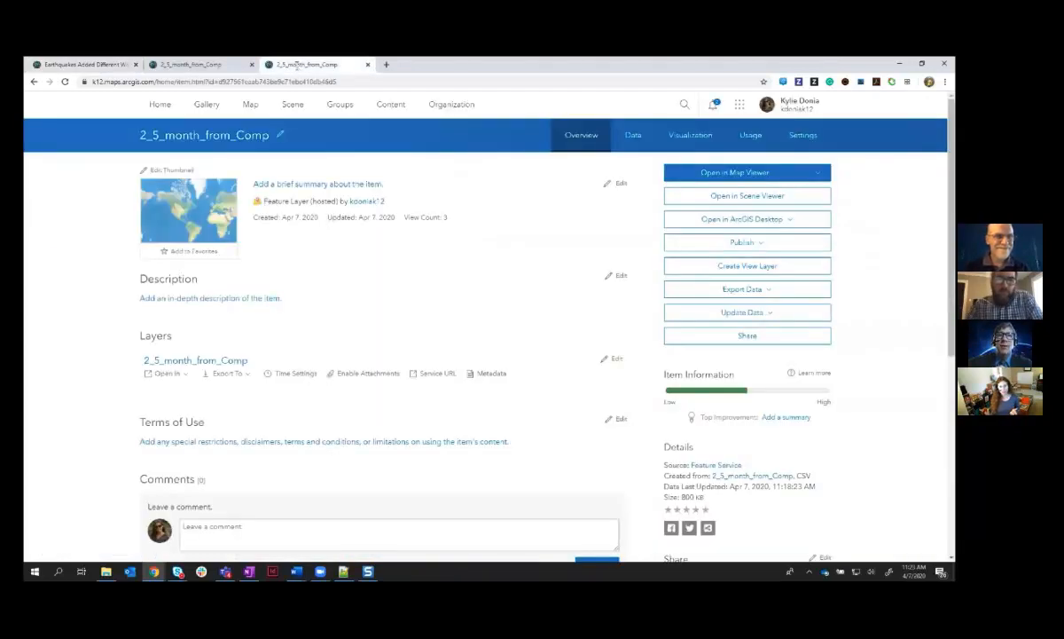
pyautogui.click(391, 105)
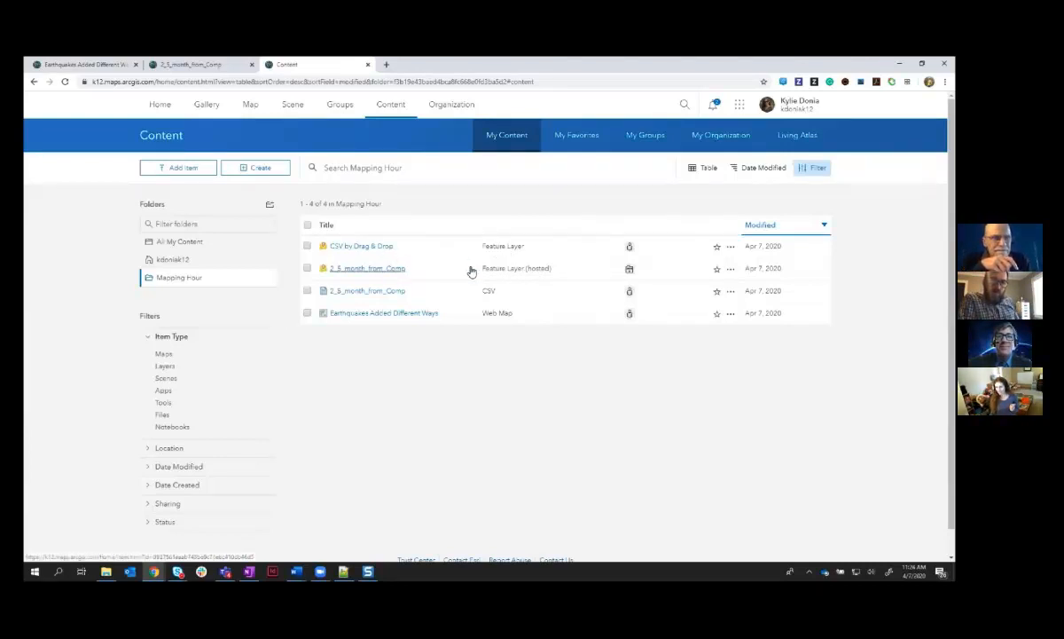
pyautogui.click(373, 247)
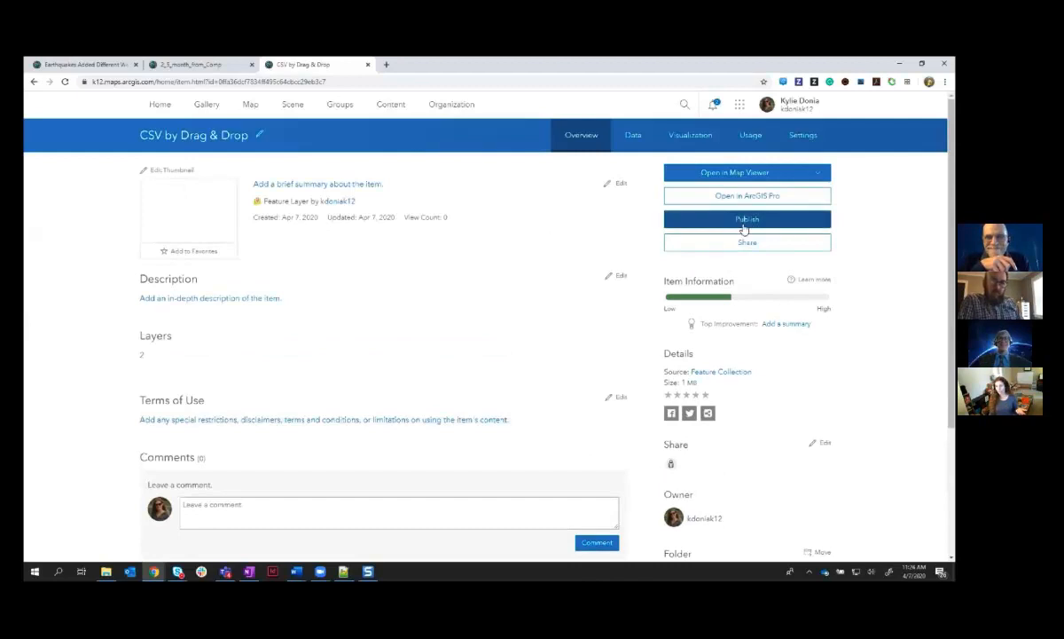
# Publish the CSV by Drag & Drop item as a hosted layer titled "CSV by Drag Drop Published", keeping the demo tag.
pyautogui.click(743, 224)
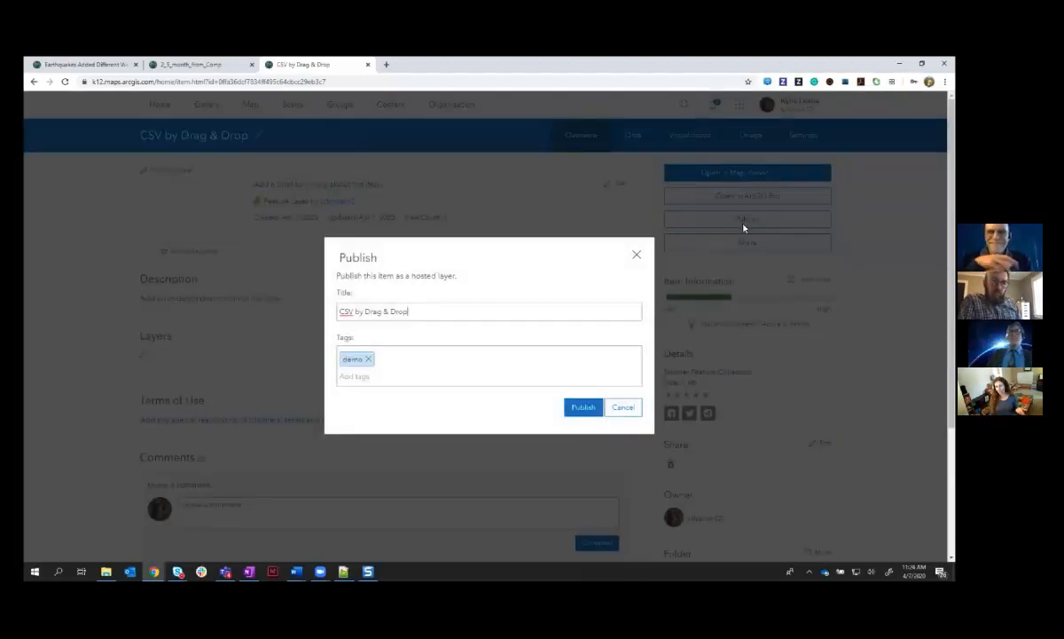
pyautogui.click(401, 312)
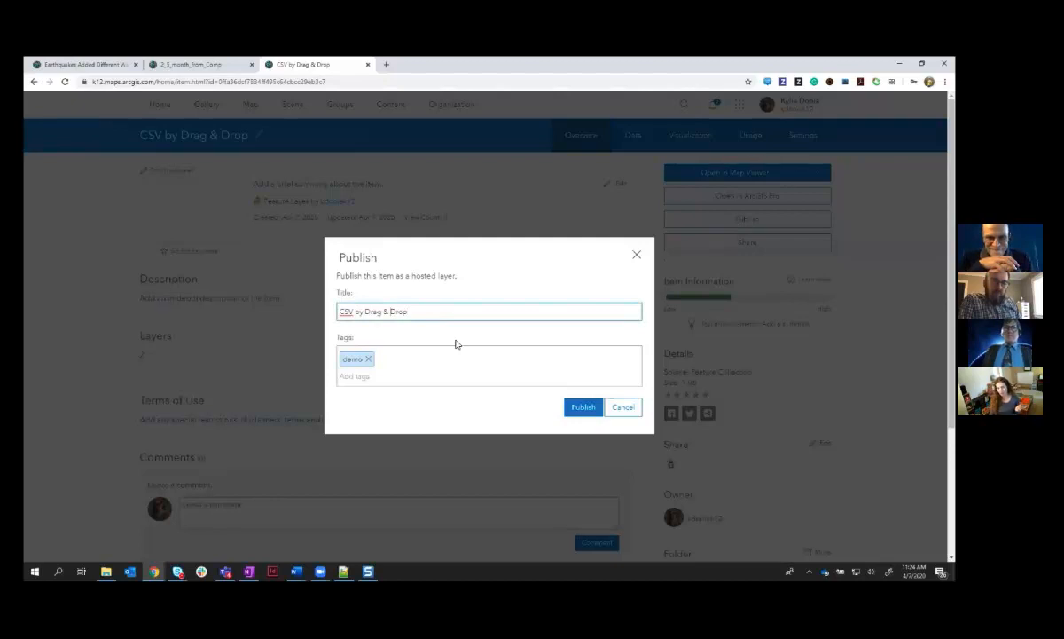
pyautogui.press('BackSpace')
pyautogui.press('BackSpace')
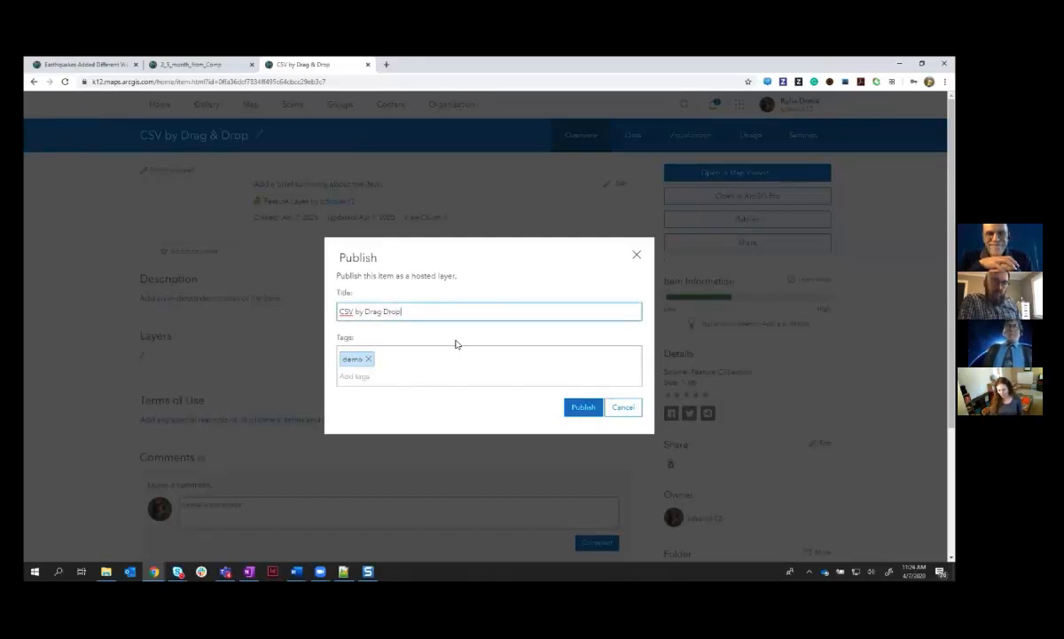
pyautogui.write('Published')
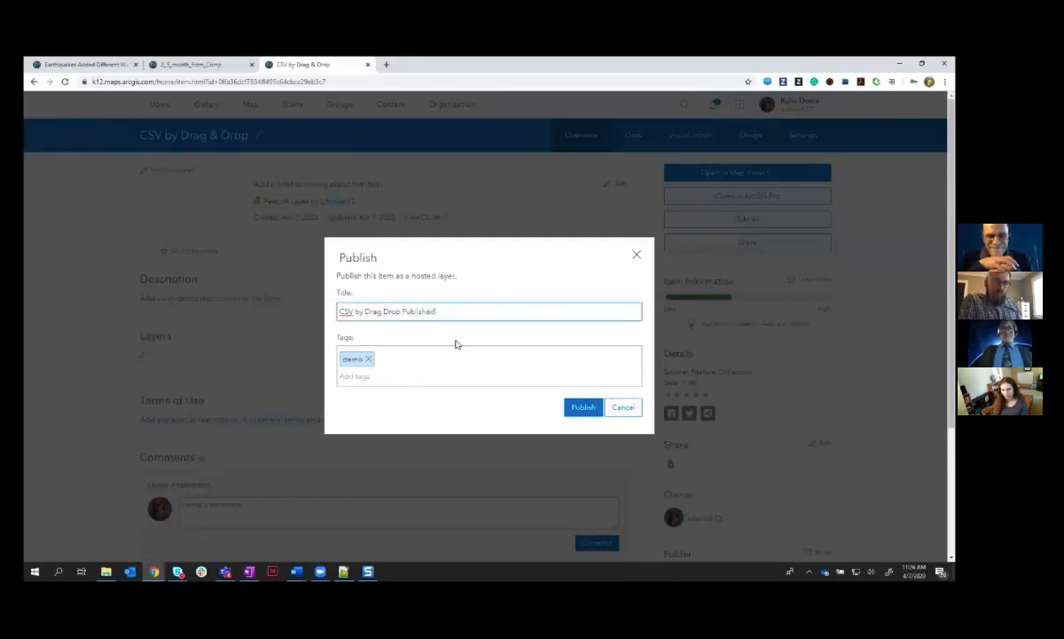
pyautogui.click(585, 411)
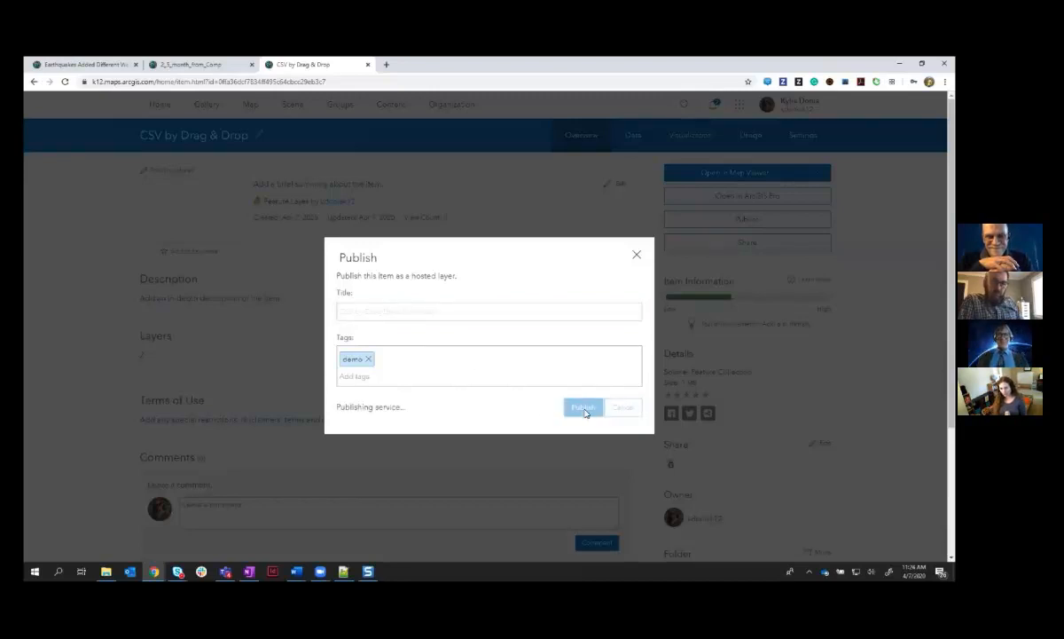